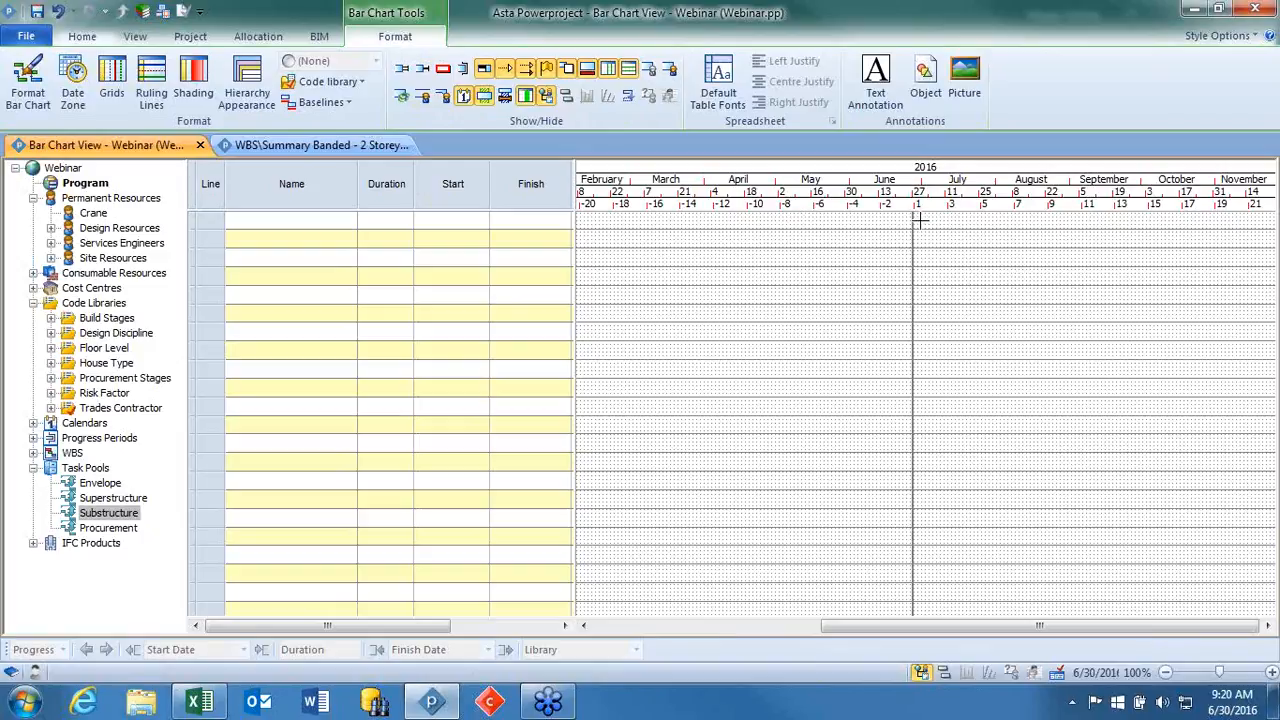
Draw four staggered task bars starting about 30 June, 11 July, 18 July and 26 July 2016, lasting about 15, 8, 8 and 9 days.
drag(918, 220, 972, 224)
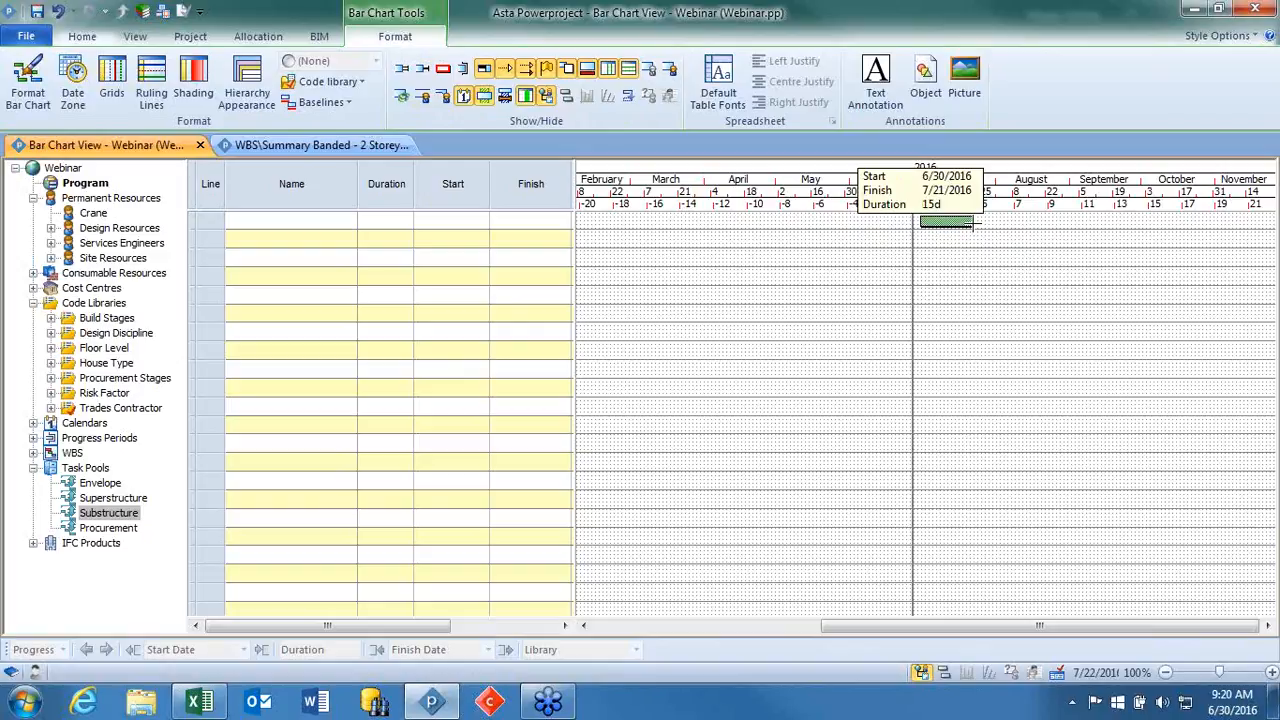
drag(972, 222, 971, 222)
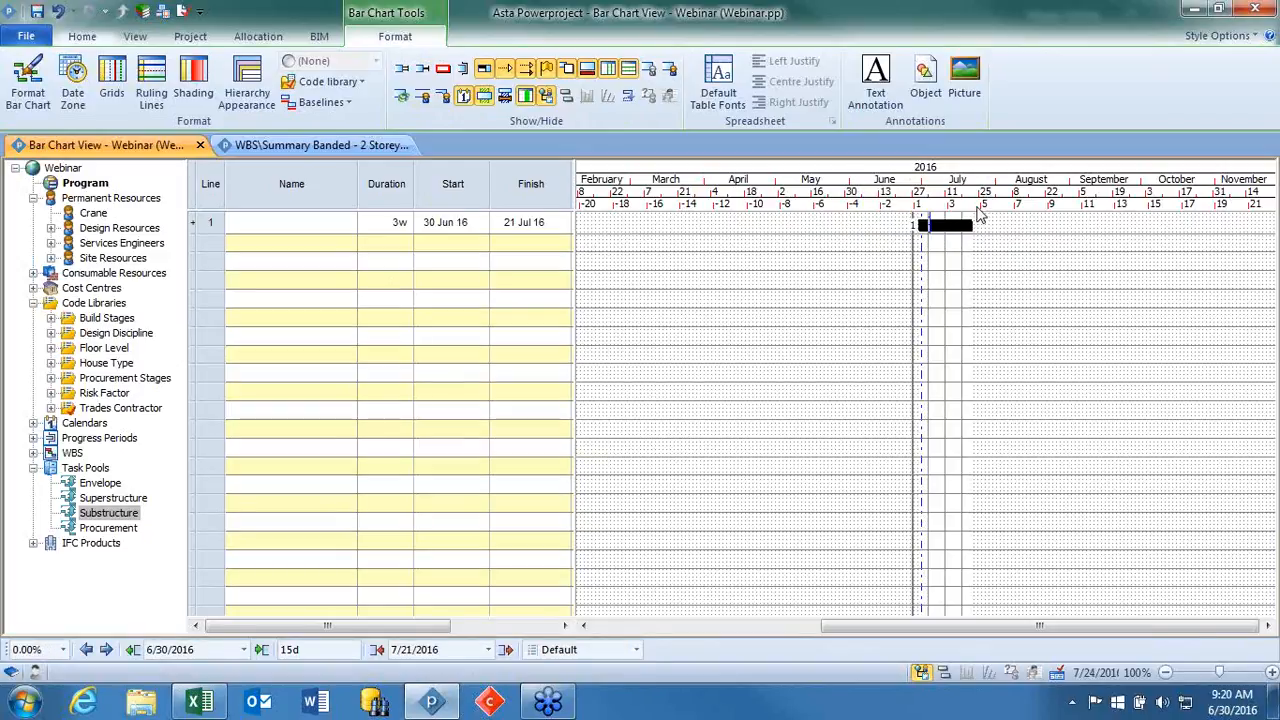
drag(985, 205, 1141, 205)
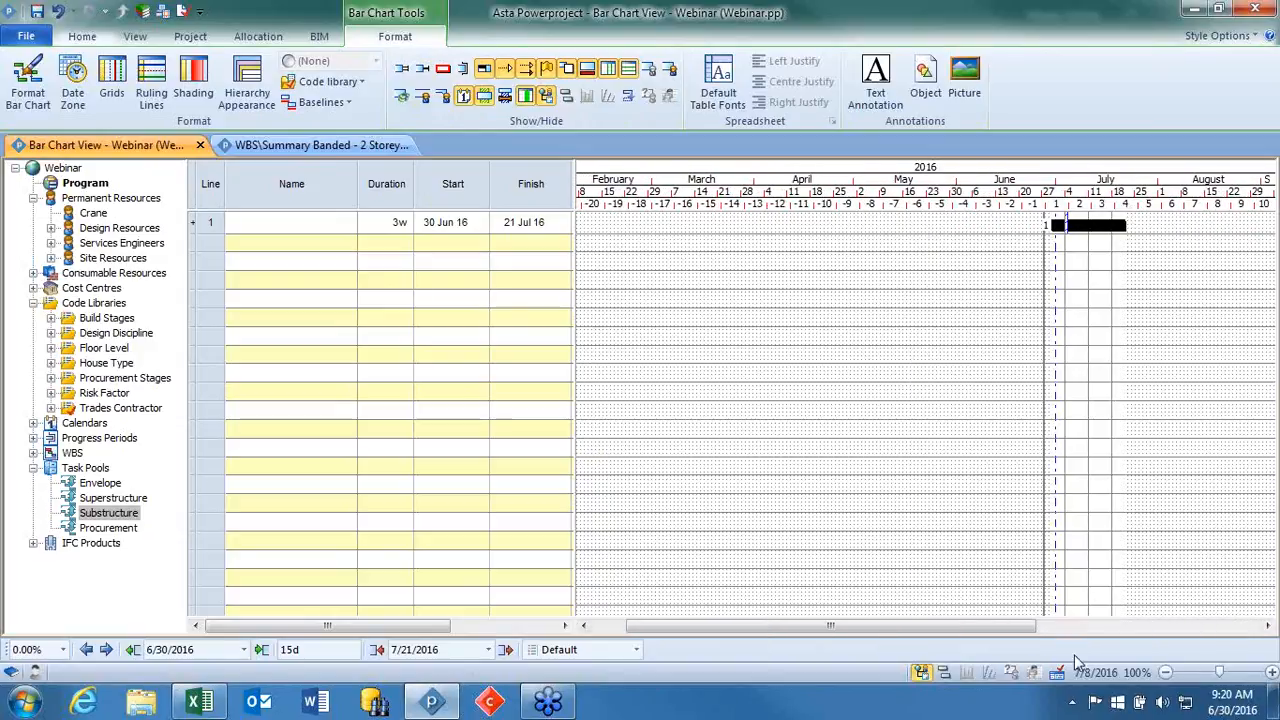
drag(997, 627, 1147, 607)
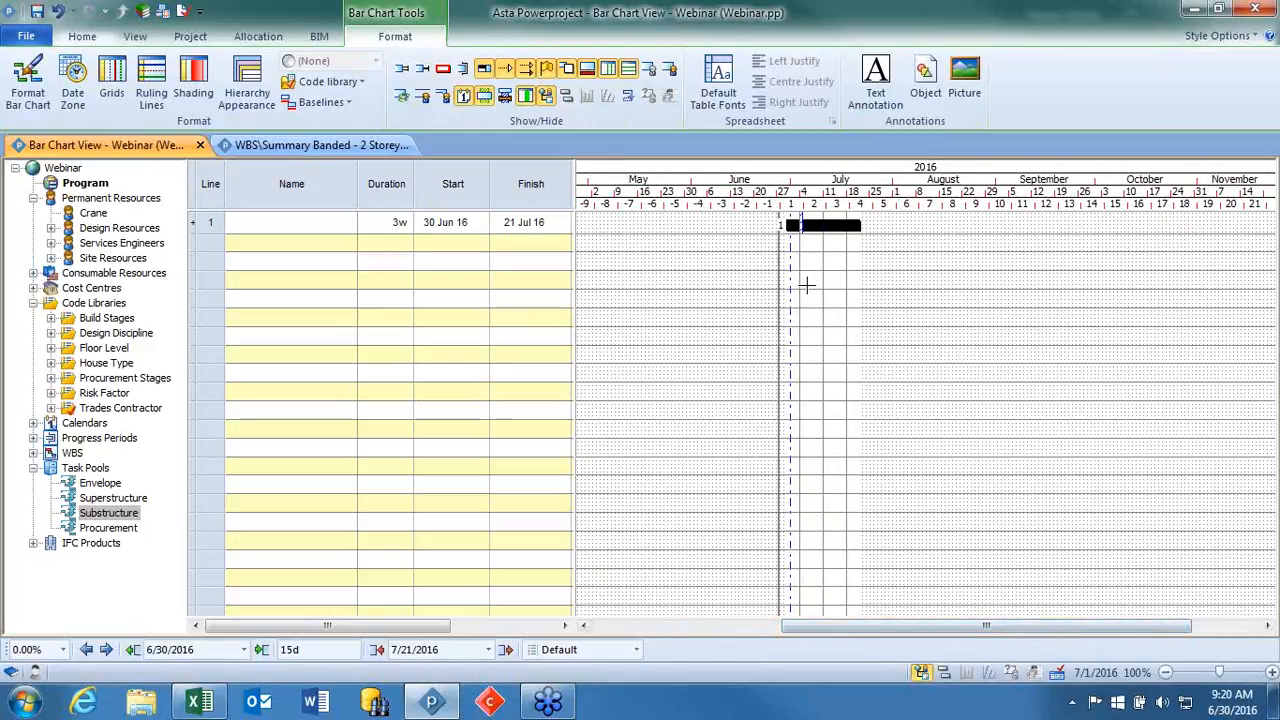
mouse_move(827, 244)
mouse_down()
mouse_move(857, 252)
mouse_move(846, 263)
mouse_move(885, 268)
mouse_move(874, 272)
mouse_up()
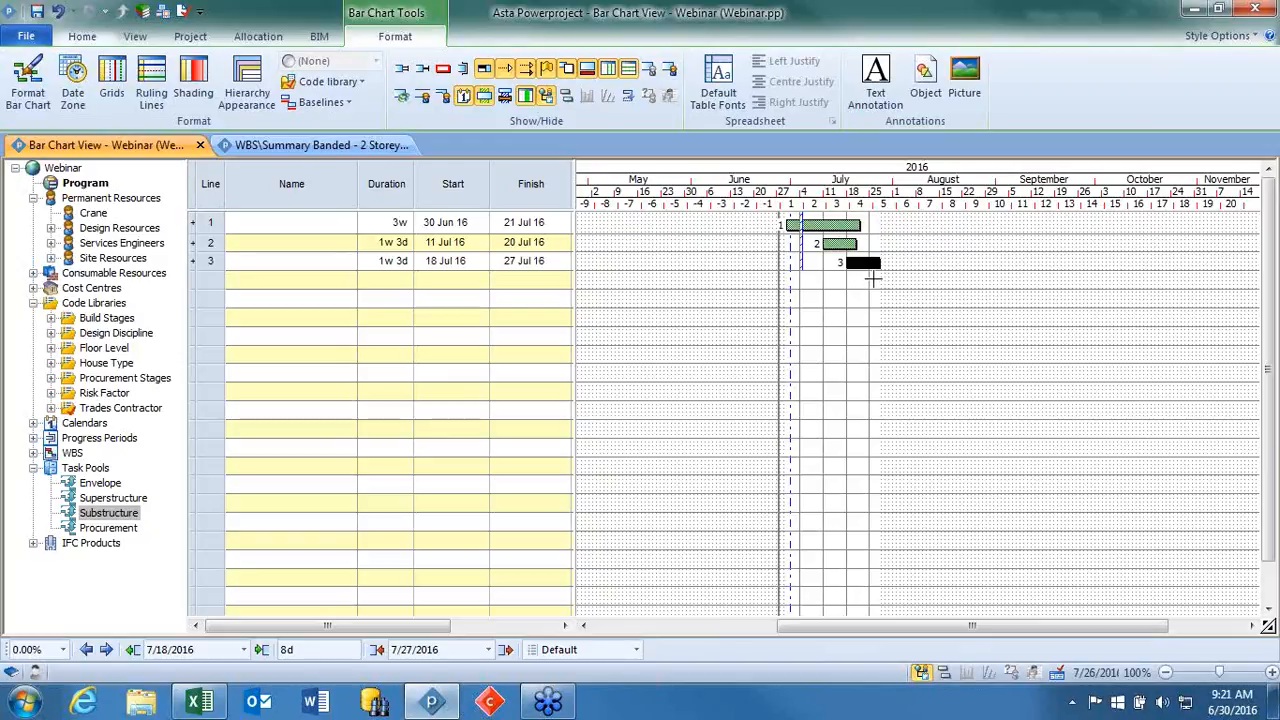
drag(872, 280, 910, 281)
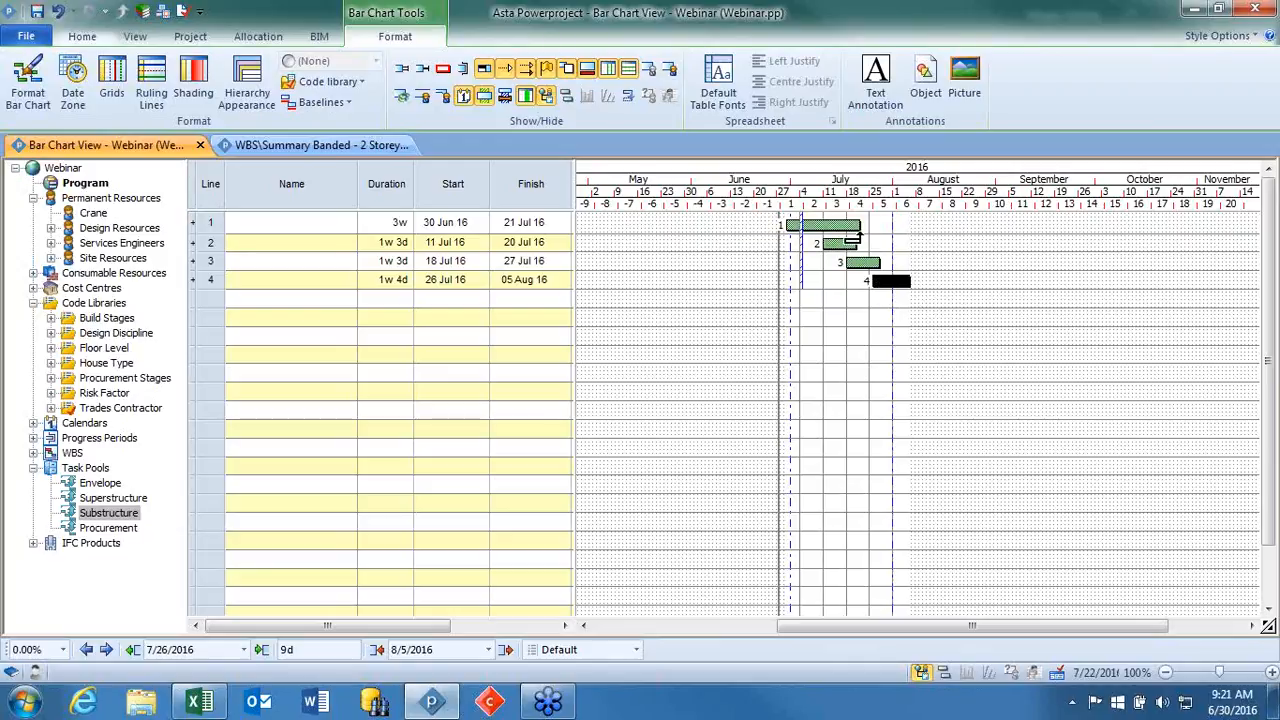
Link task 1's finish to task 2 and a point 3 days into task 1 to task 3, and reschedule the chart.
mouse_move(856, 240)
mouse_down()
mouse_move(830, 249)
mouse_move(870, 241)
mouse_up()
drag(855, 236, 830, 247)
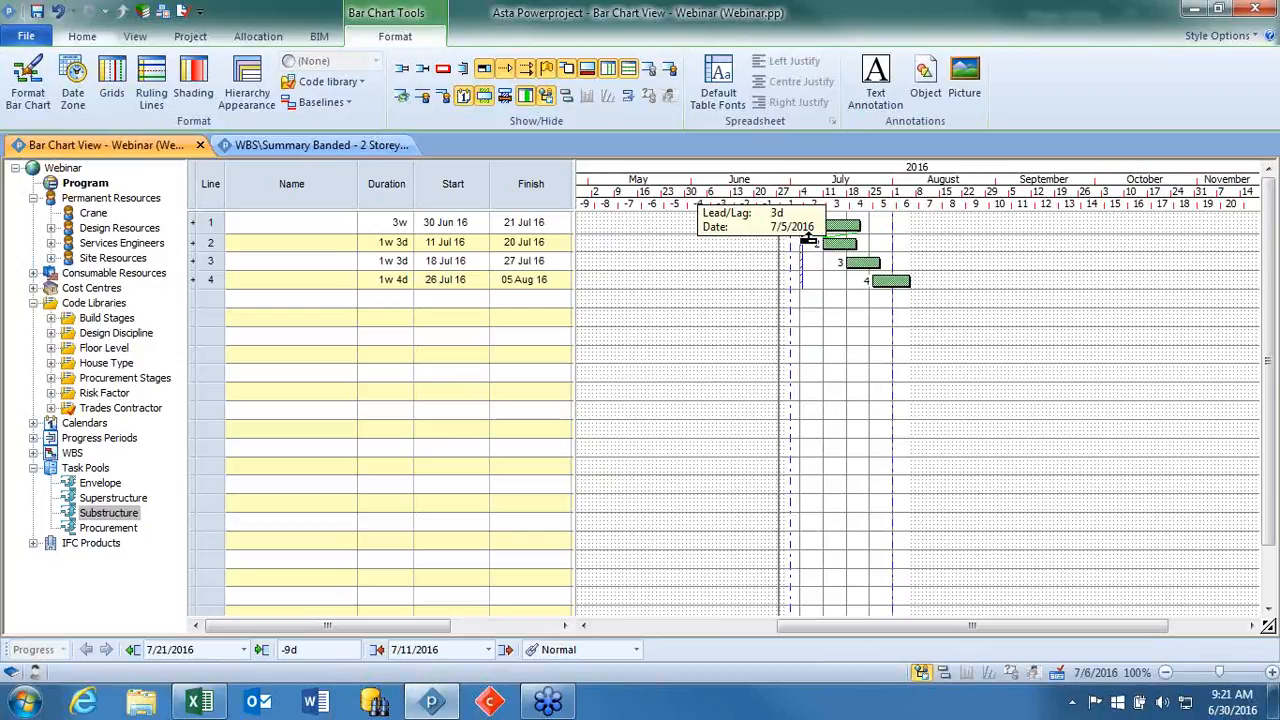
drag(809, 234, 847, 264)
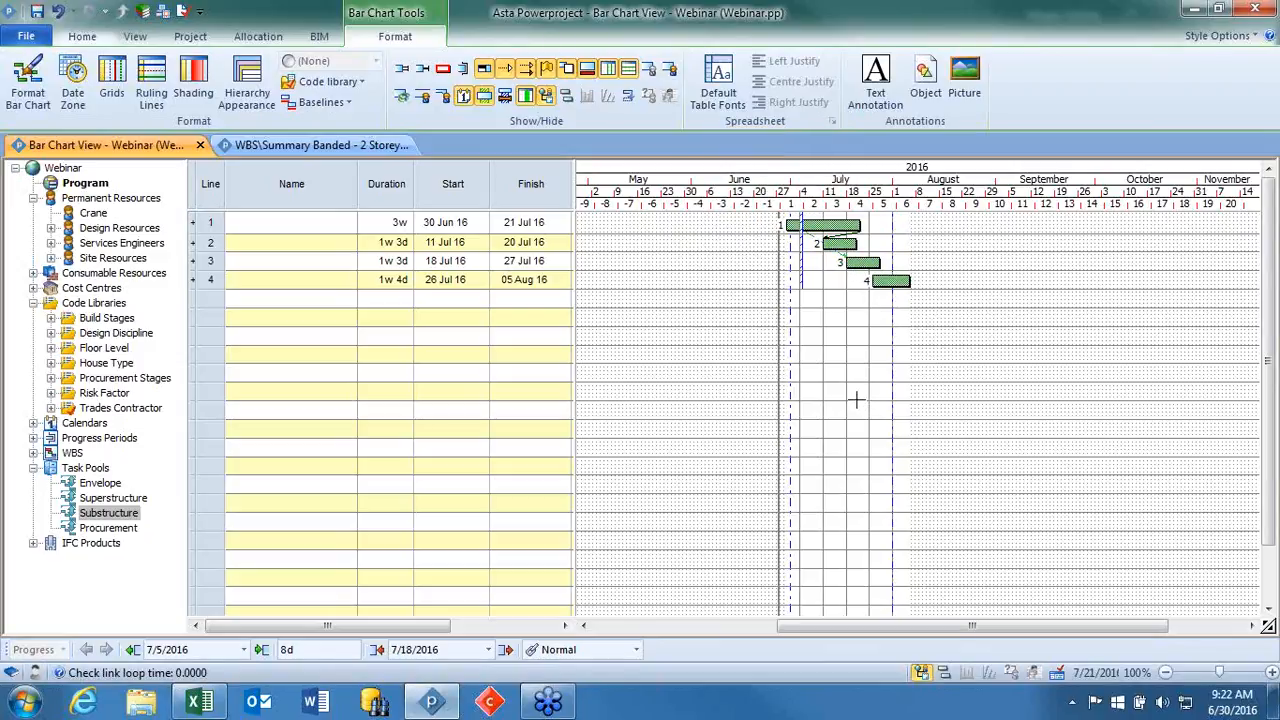
key(Return)
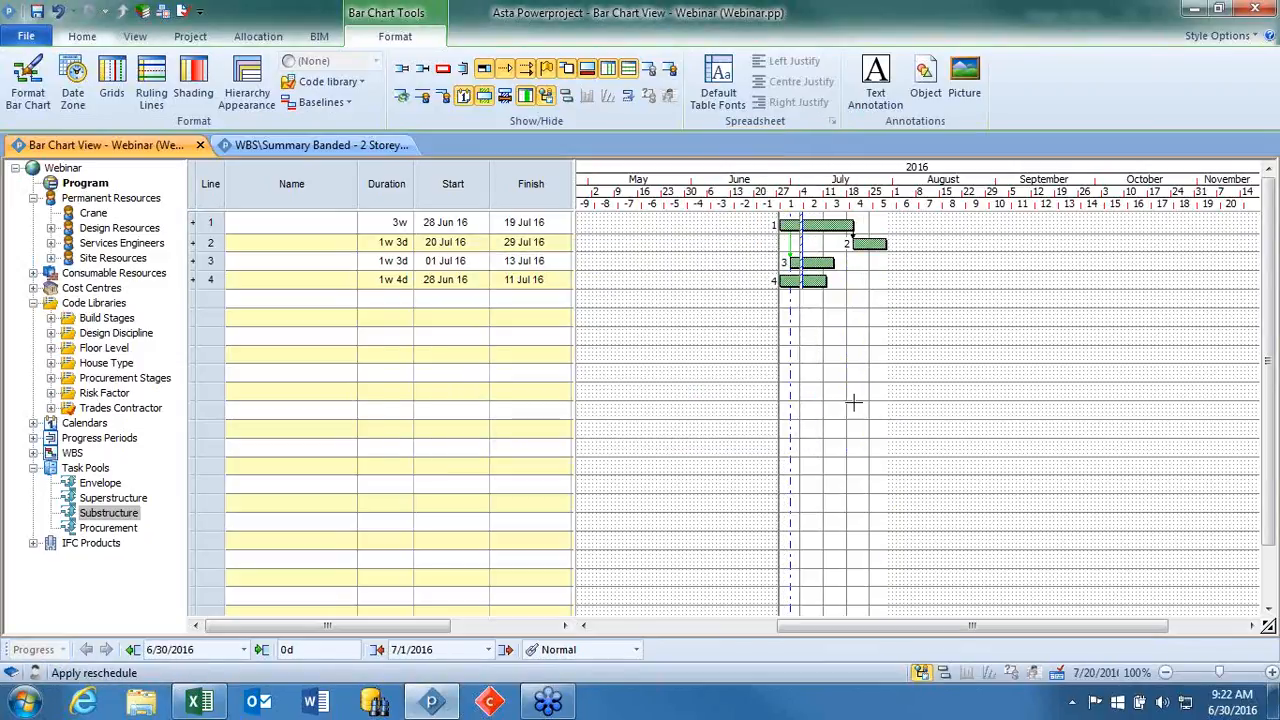
Undo the reschedule, both links and the last bar creation, and restore the fourth task bar.
click(72, 12)
scroll(110, 75, down, 3)
scroll(118, 110, down, 9)
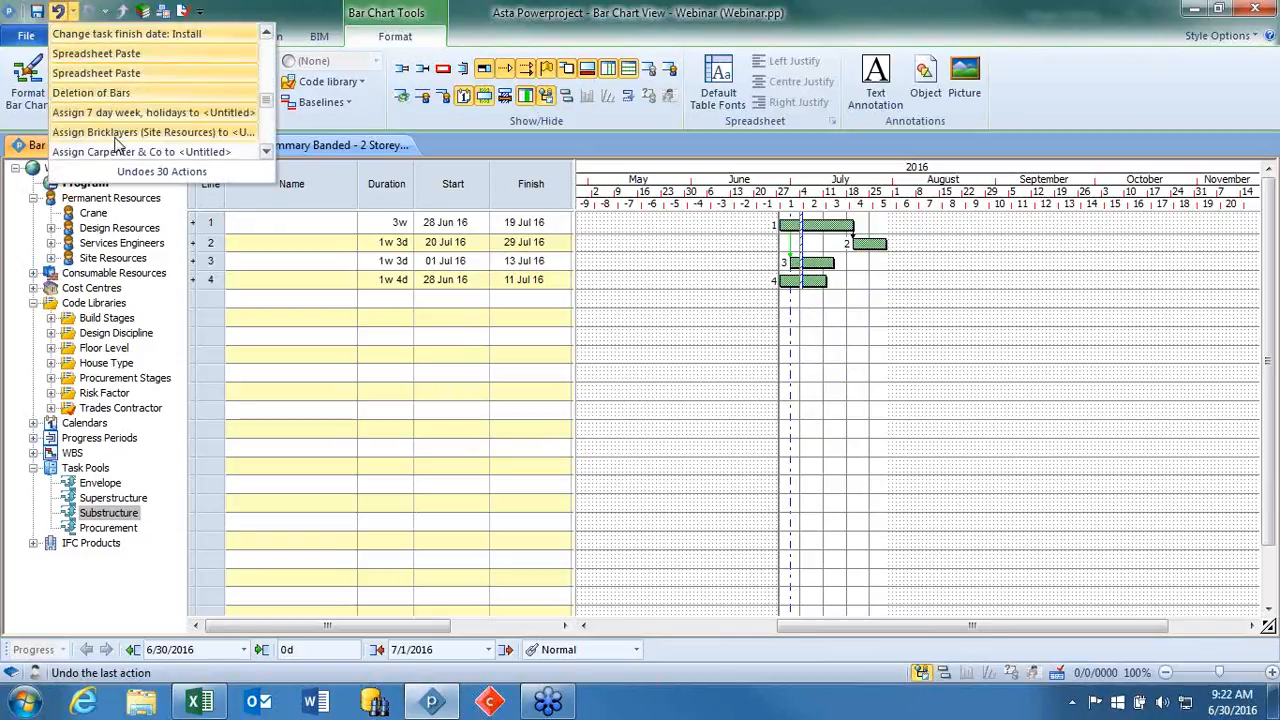
scroll(118, 140, up, 12)
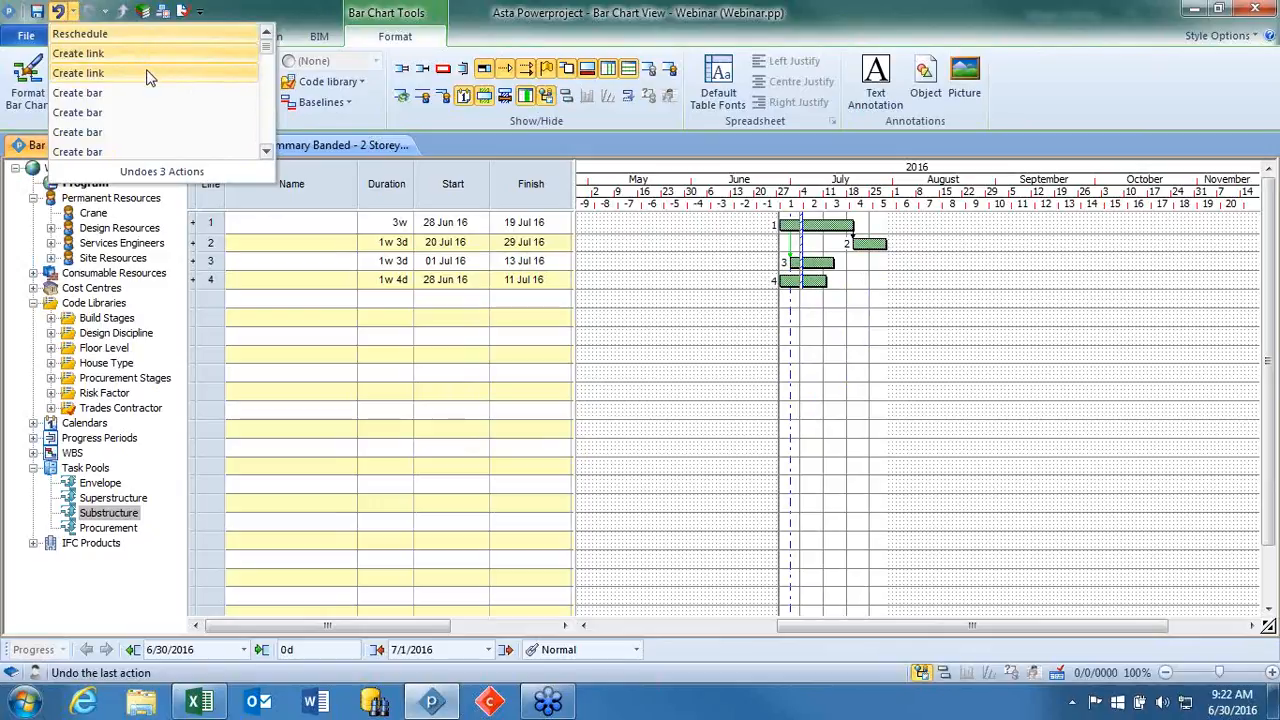
click(149, 92)
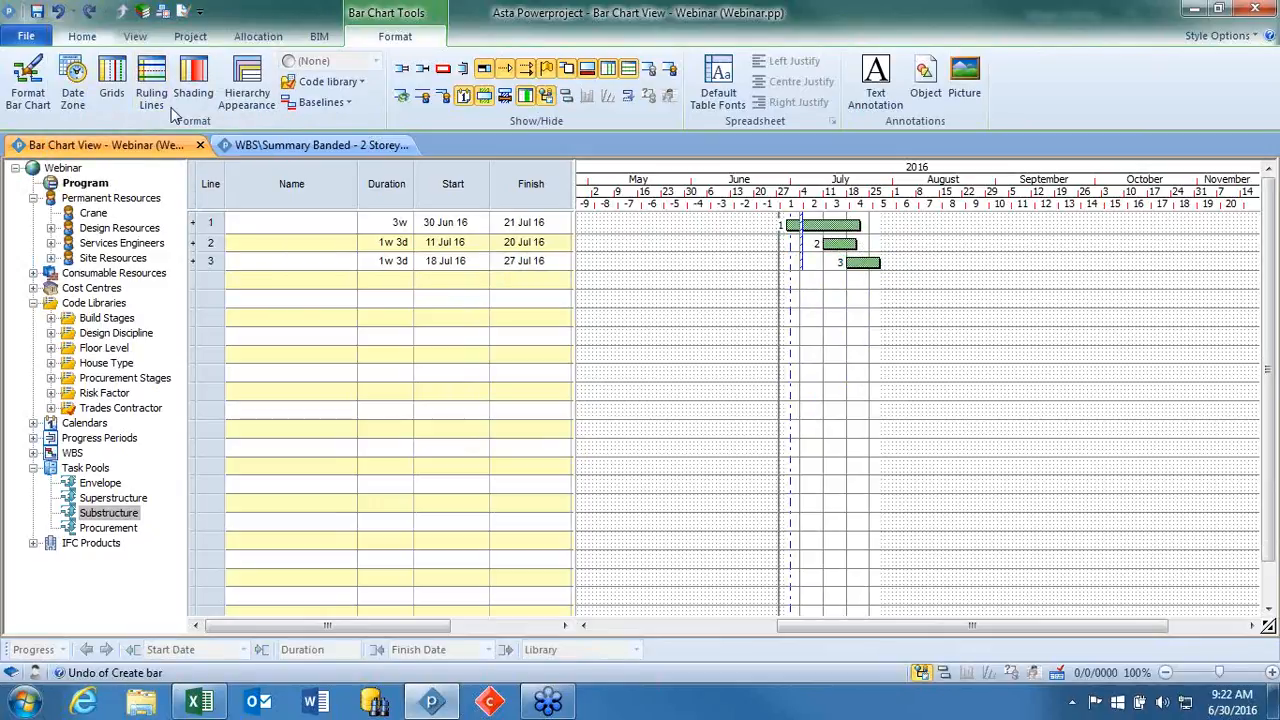
click(92, 13)
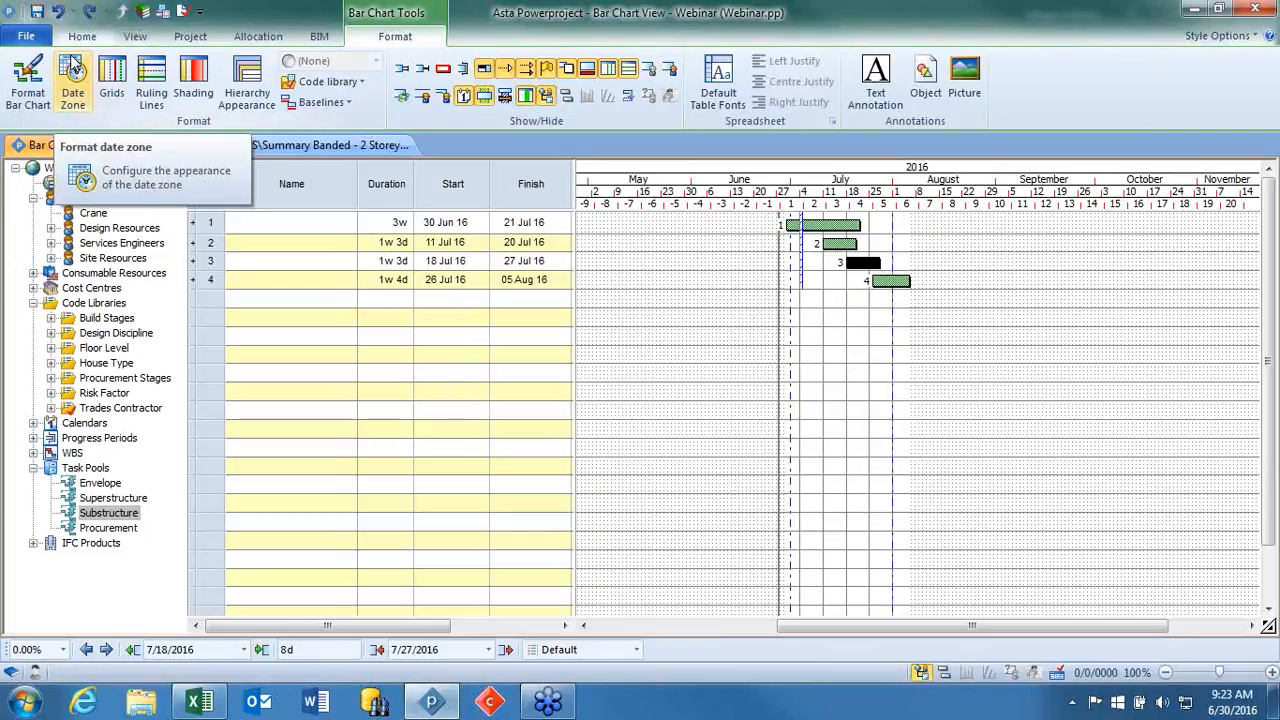
Link all four task bars together in sequence while maintaining their task offsets.
click(845, 352)
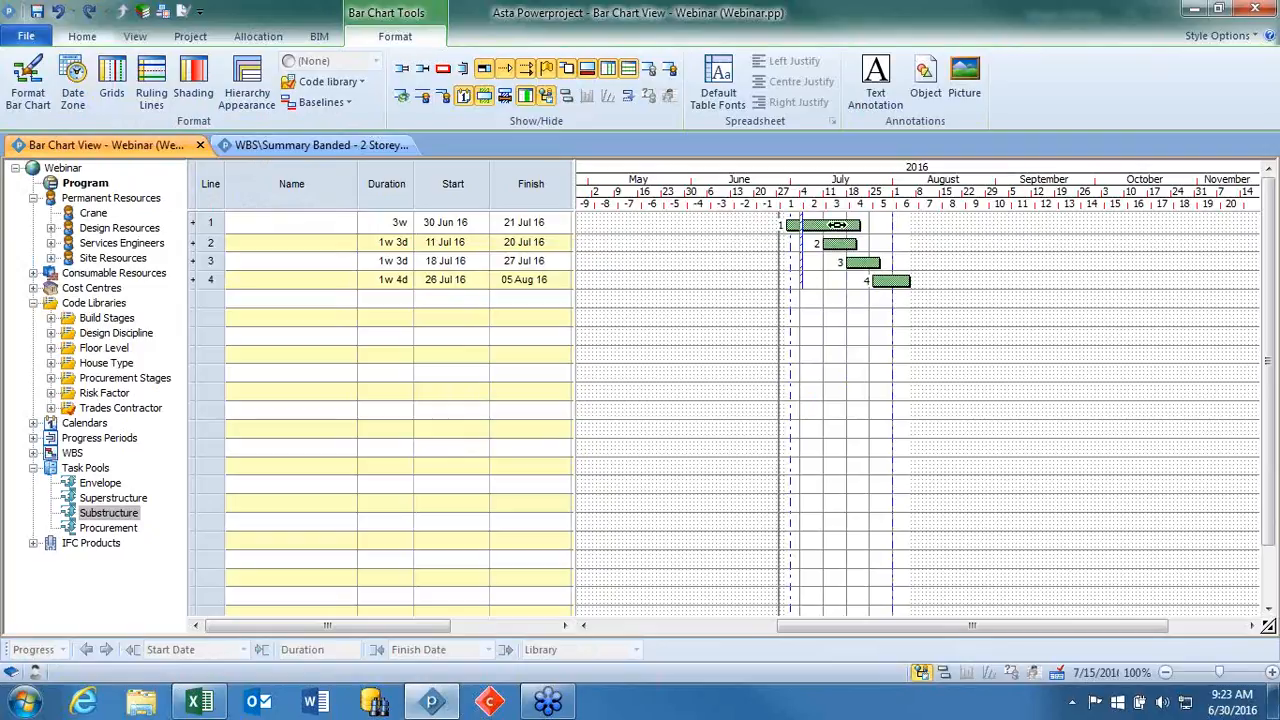
click(836, 225)
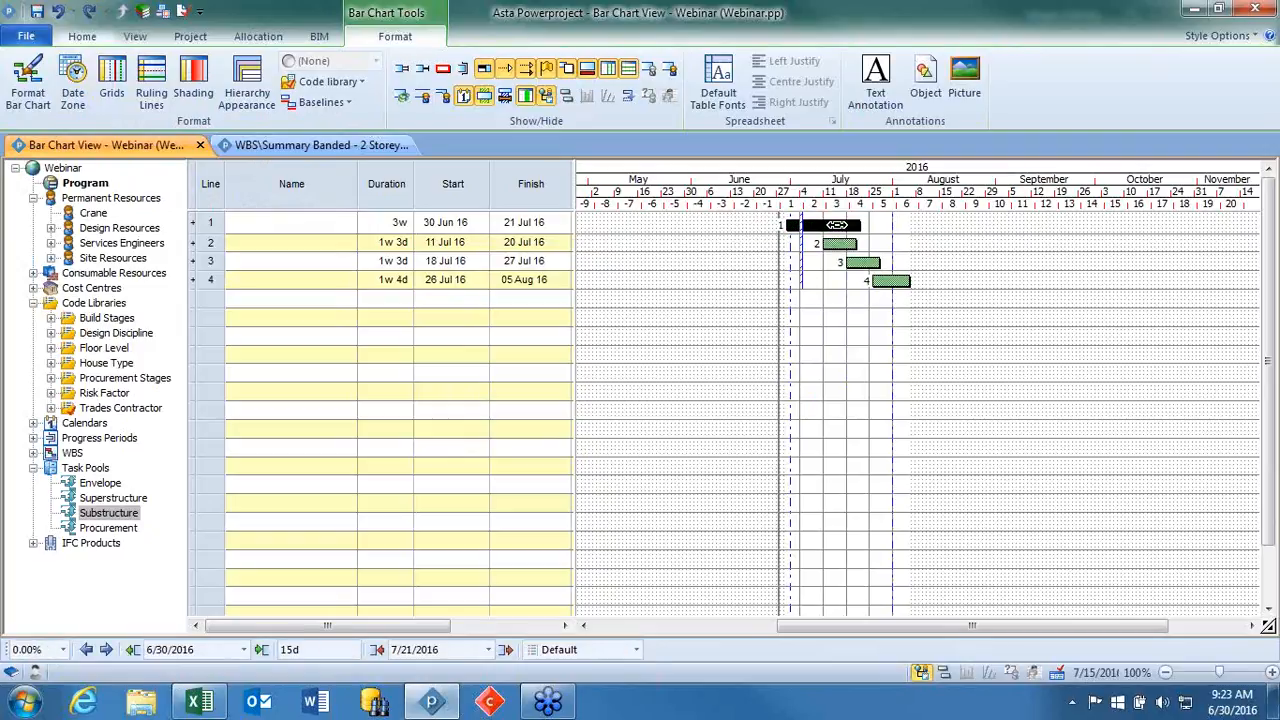
shift+click(889, 281)
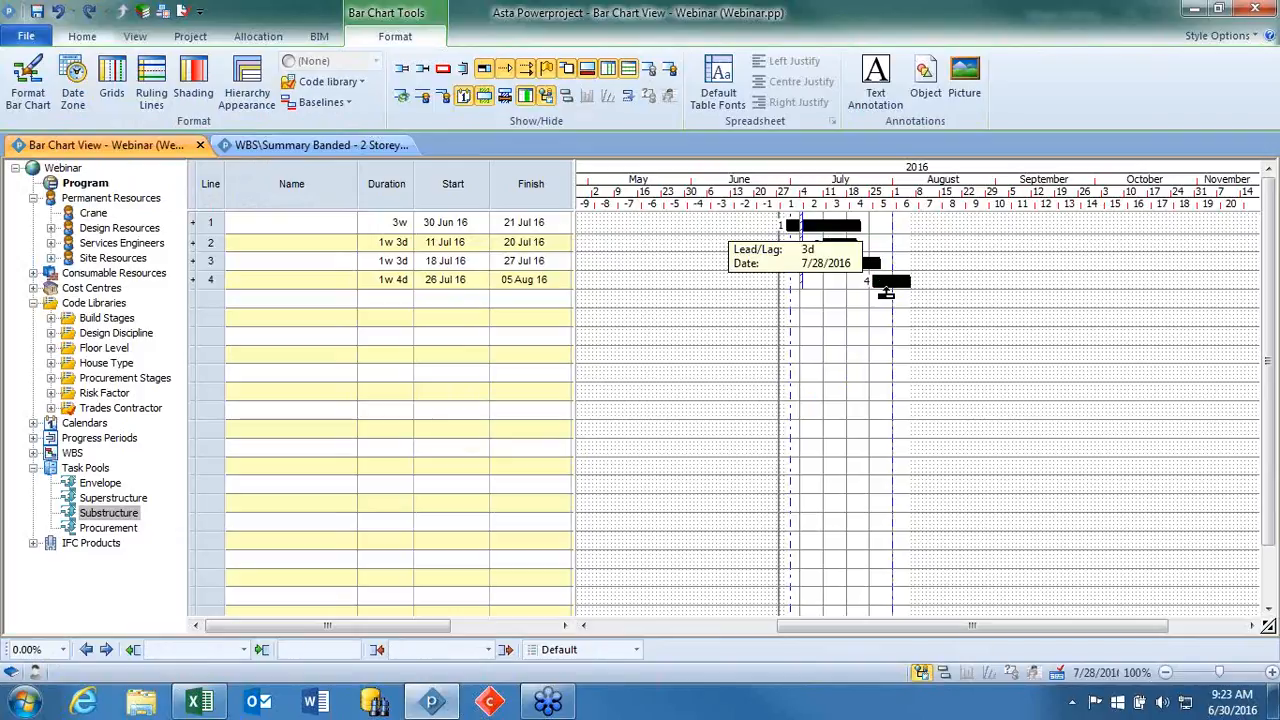
right_click(887, 285)
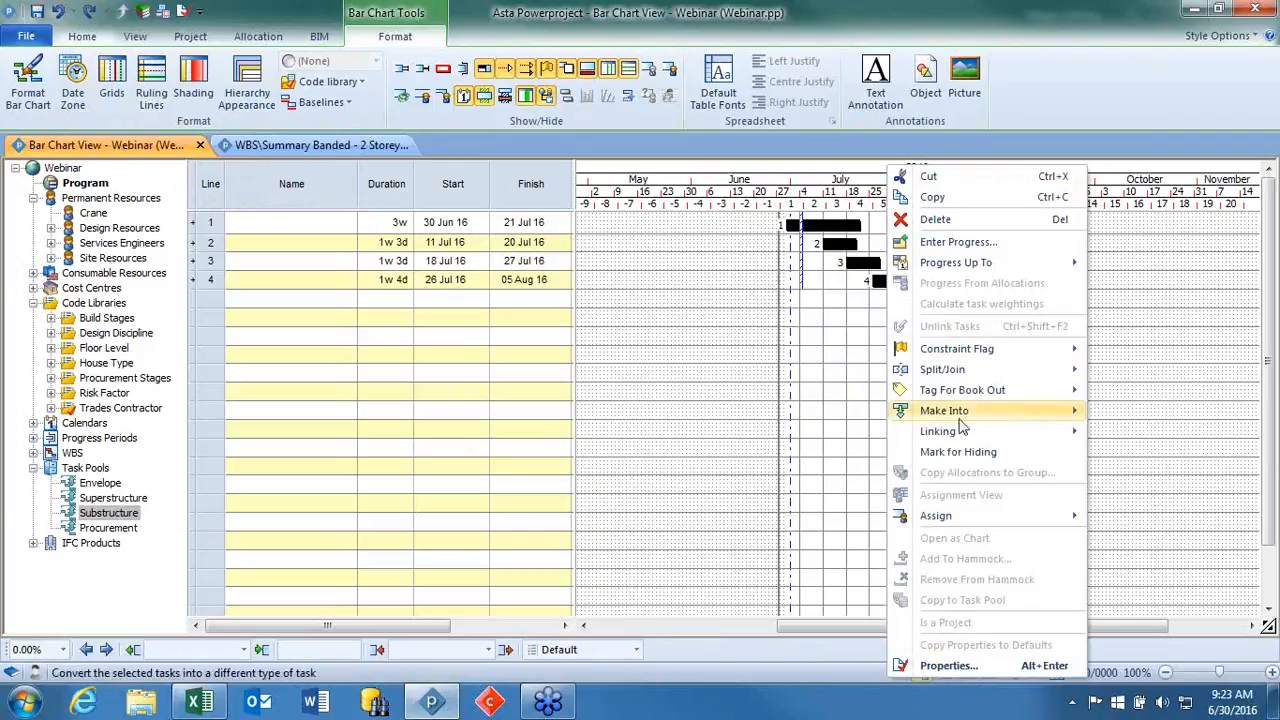
mouse_move(960, 434)
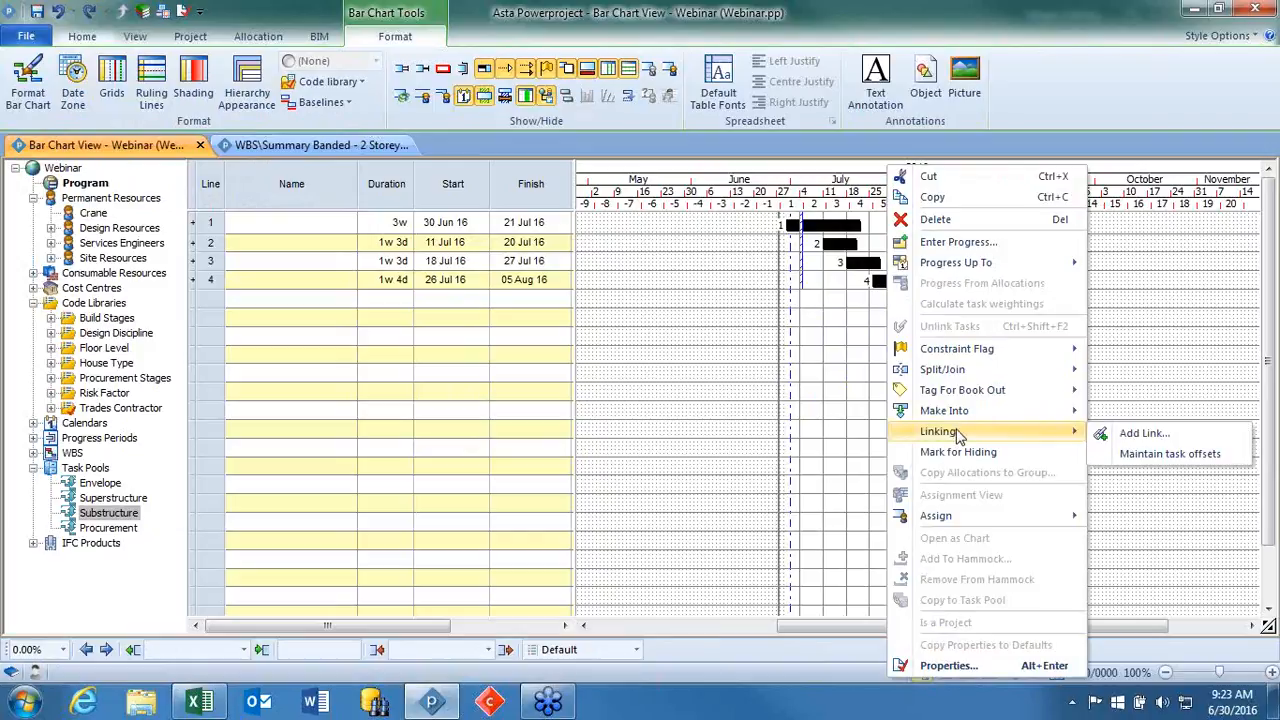
click(1150, 454)
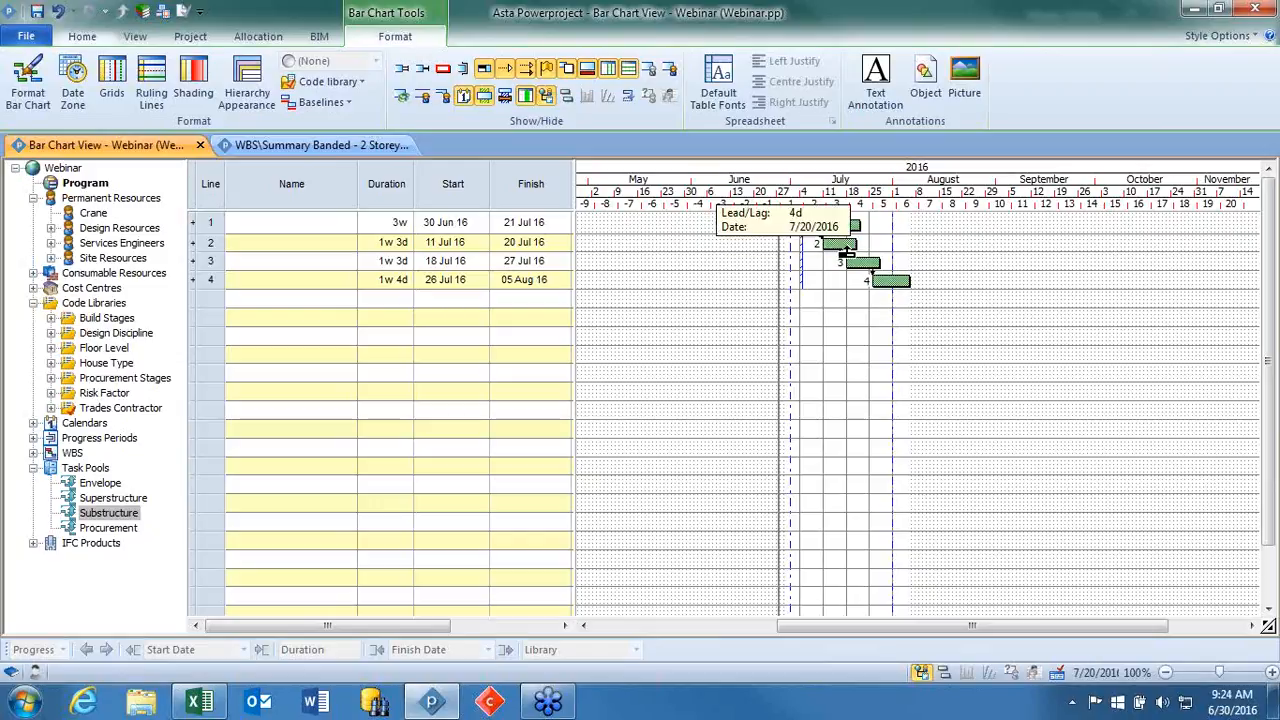
Set the start lag type of the link between tasks 3 and 4 to Percent.
double_click(875, 280)
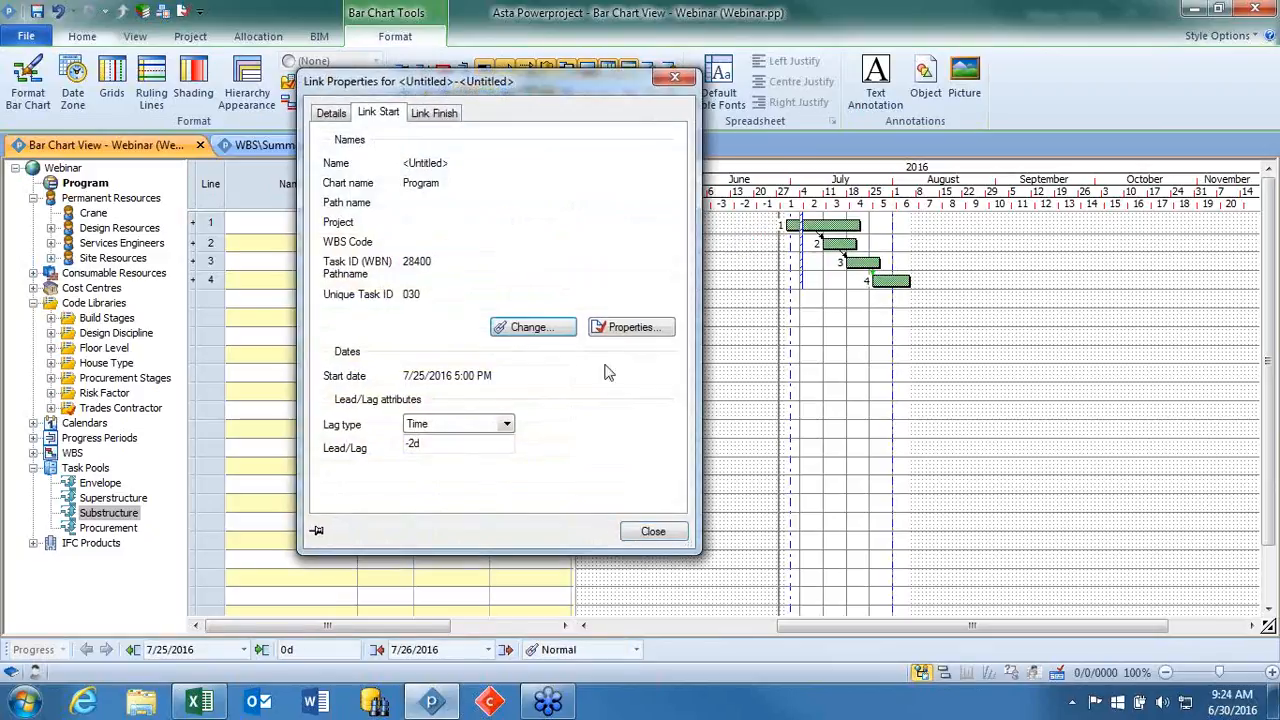
click(507, 426)
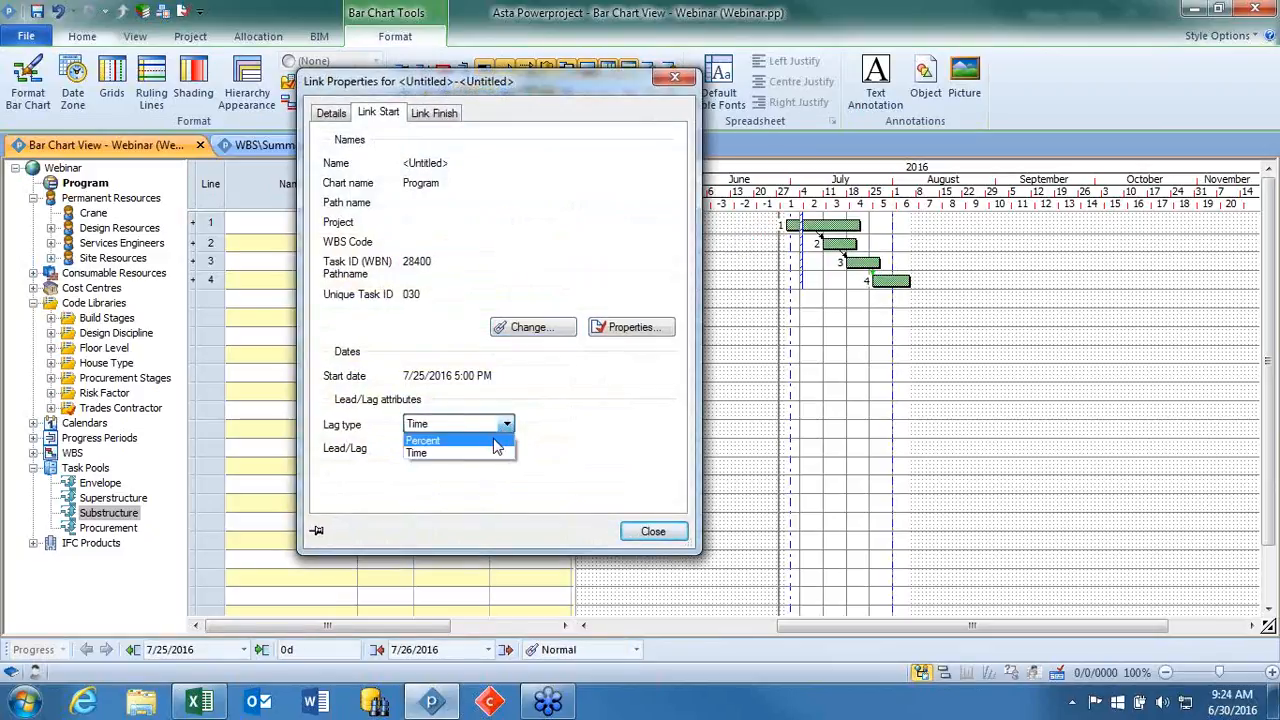
click(494, 441)
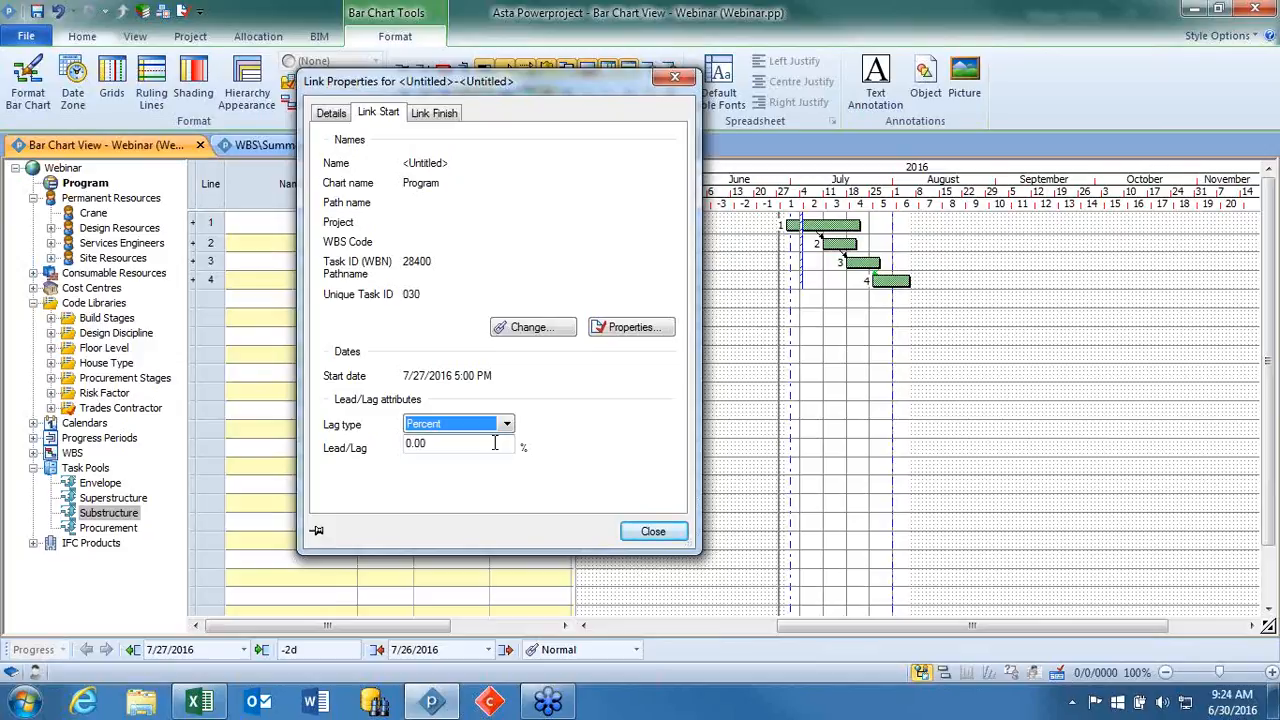
Try a 75 percent start lead/lag on the link between tasks 3 and 4, and undo it.
drag(494, 443, 370, 463)
text(7)
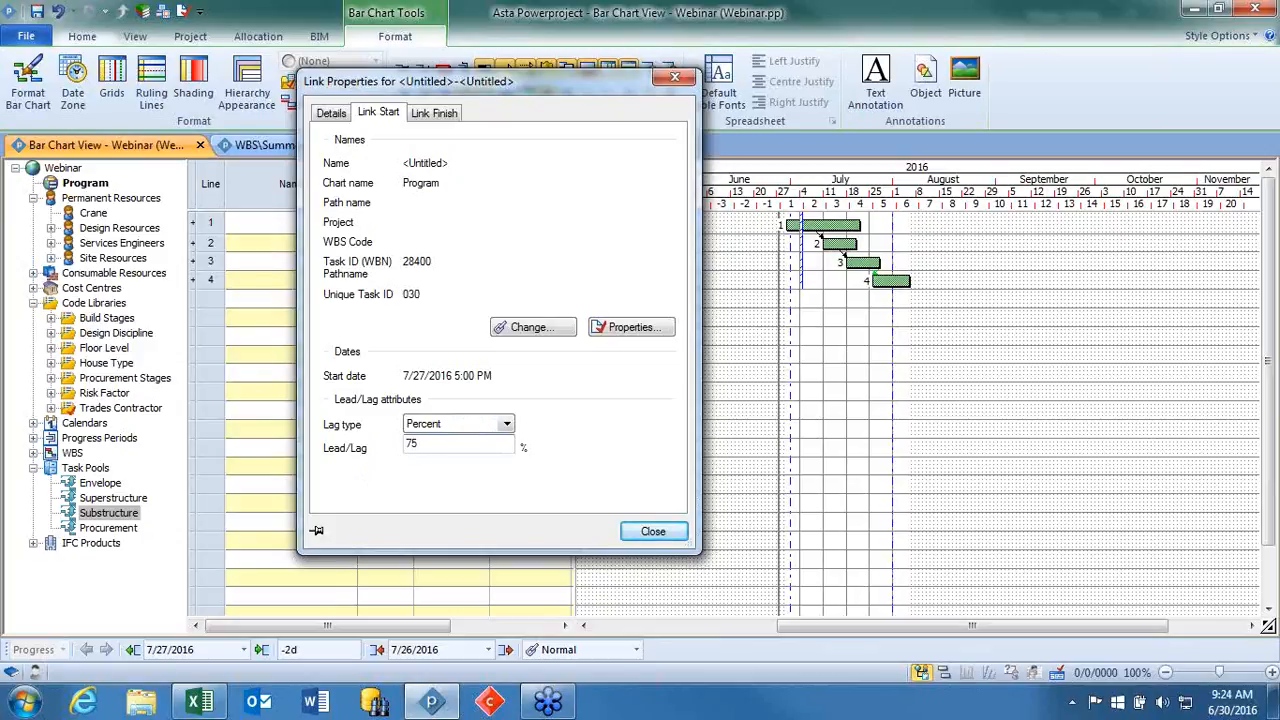
text(5)
key(Return)
drag(876, 286, 888, 279)
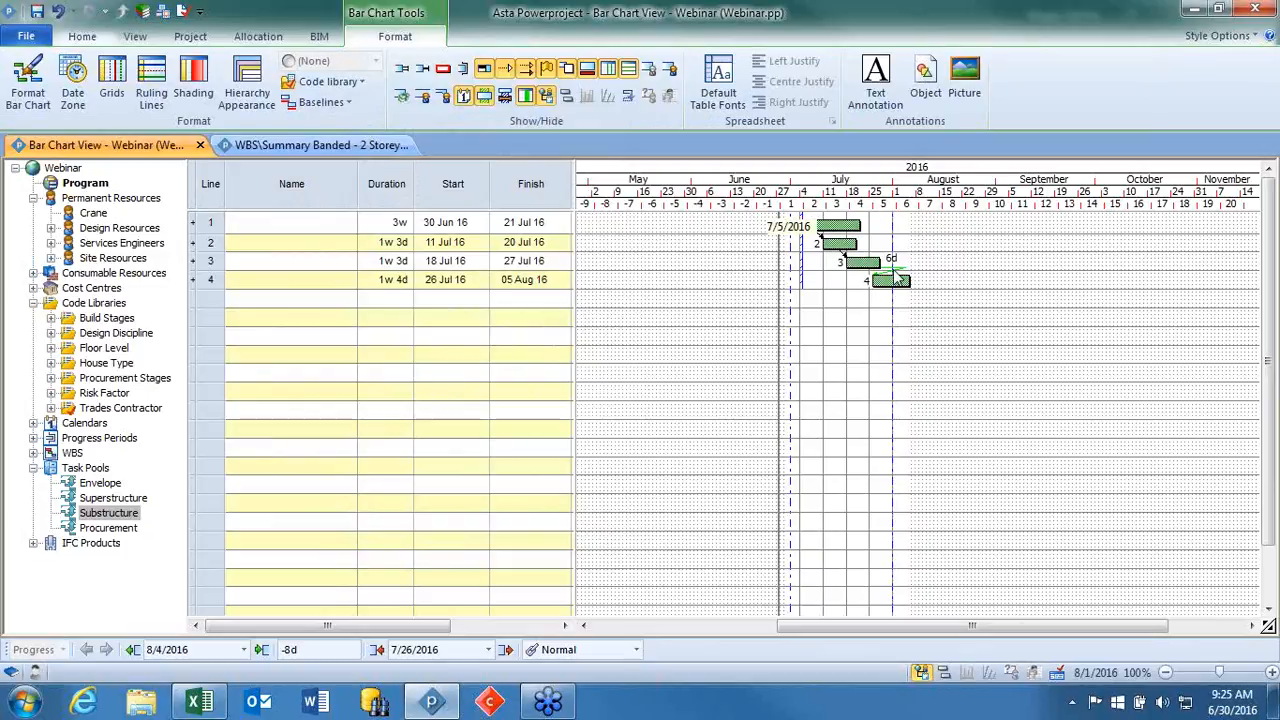
click(60, 12)
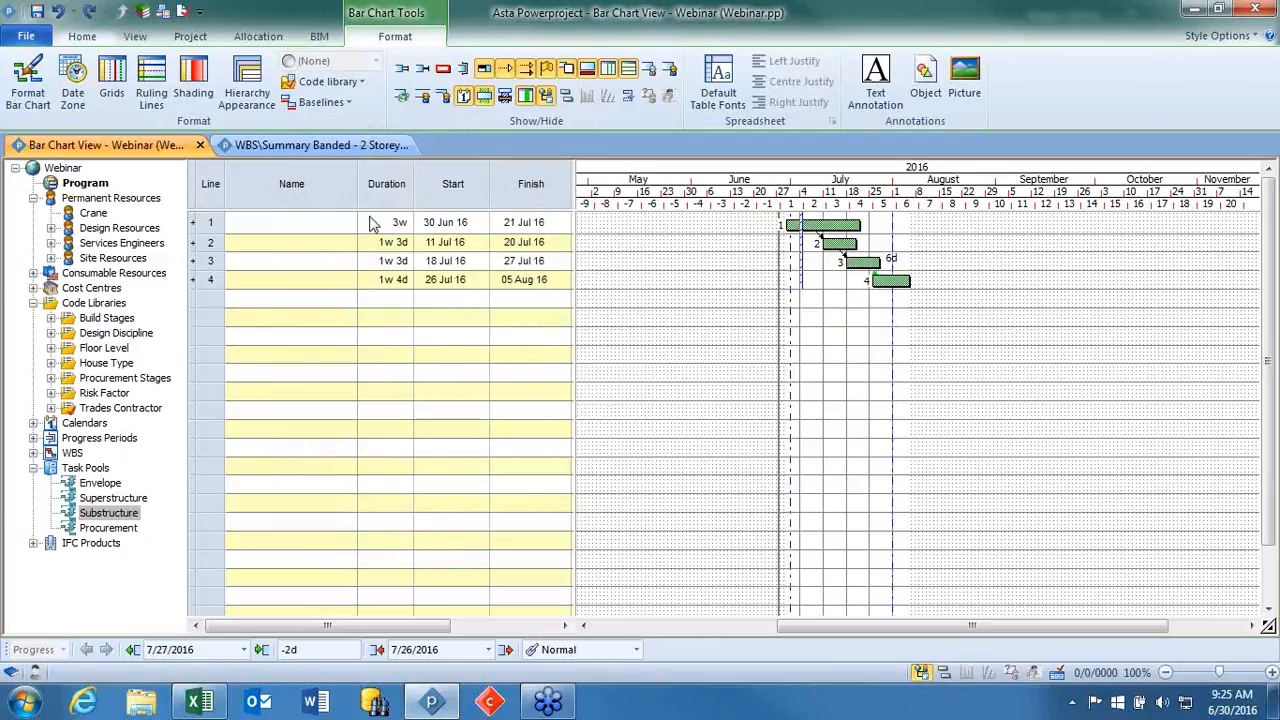
Assign the Southern code from the Trades Contractor library to tasks 1 and 3 together.
click(51, 408)
scroll(107, 376, down, 2)
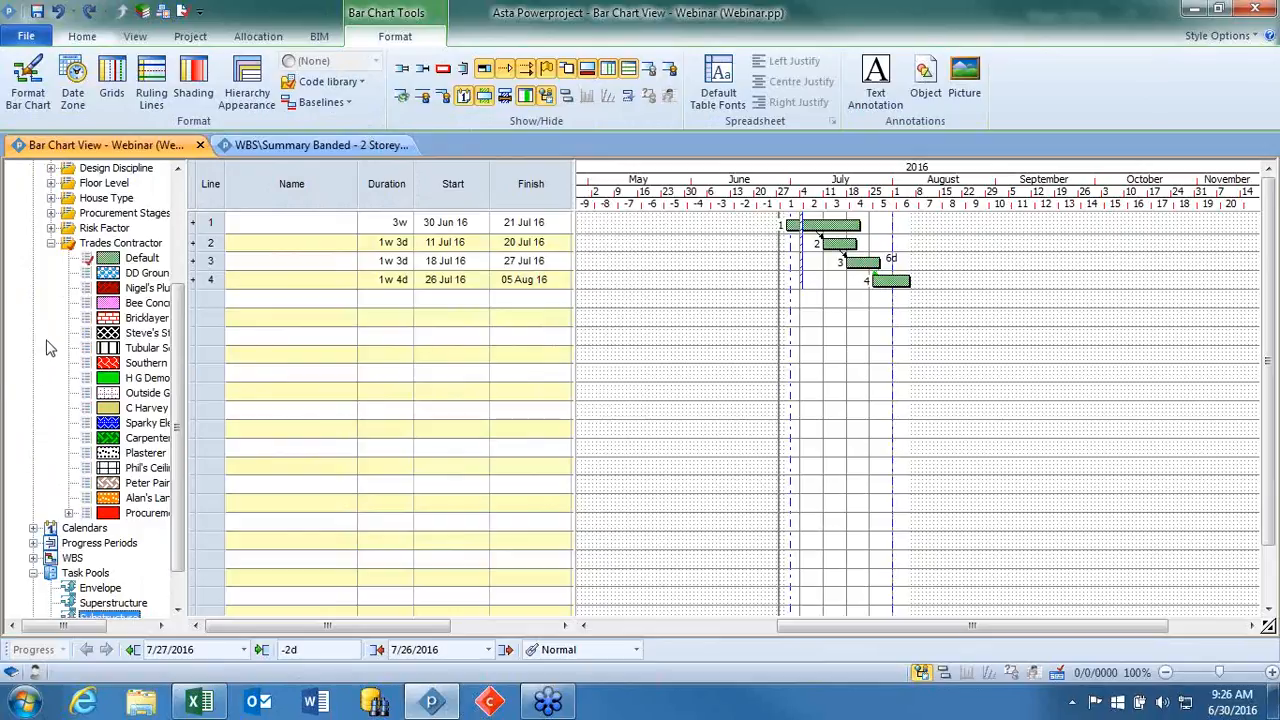
key(ctrl)
click(825, 223)
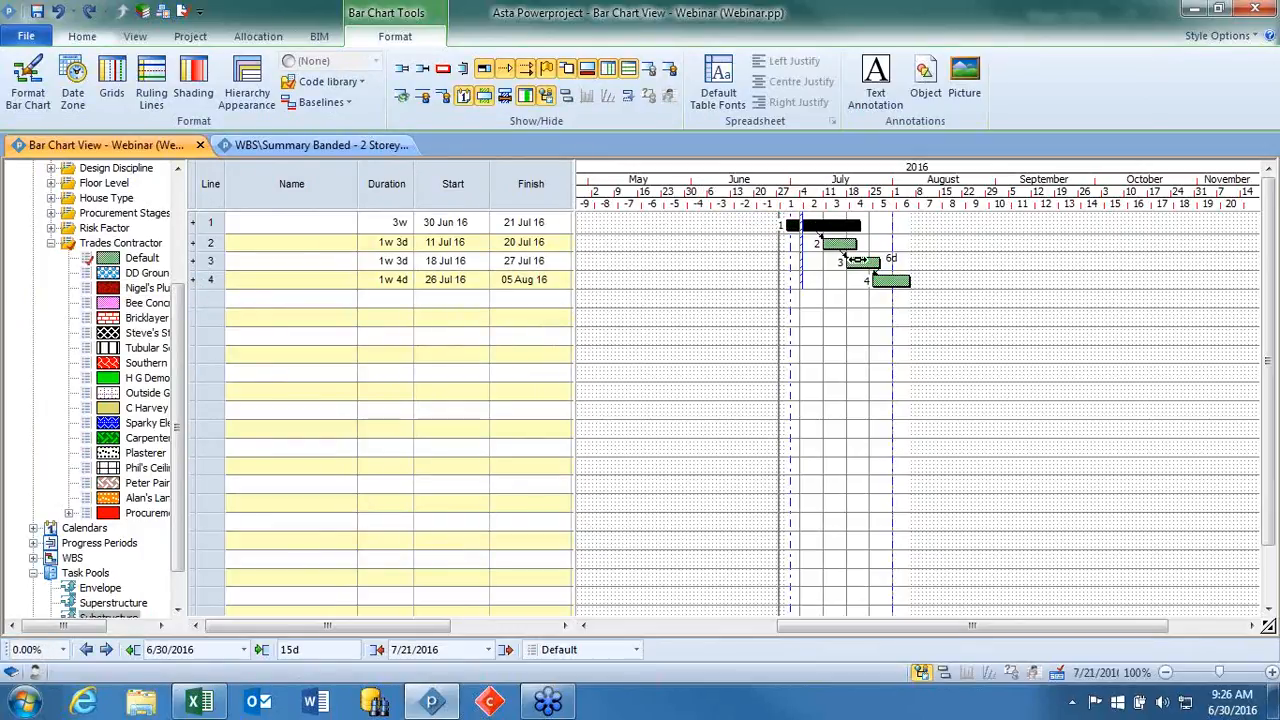
ctrl+click(862, 262)
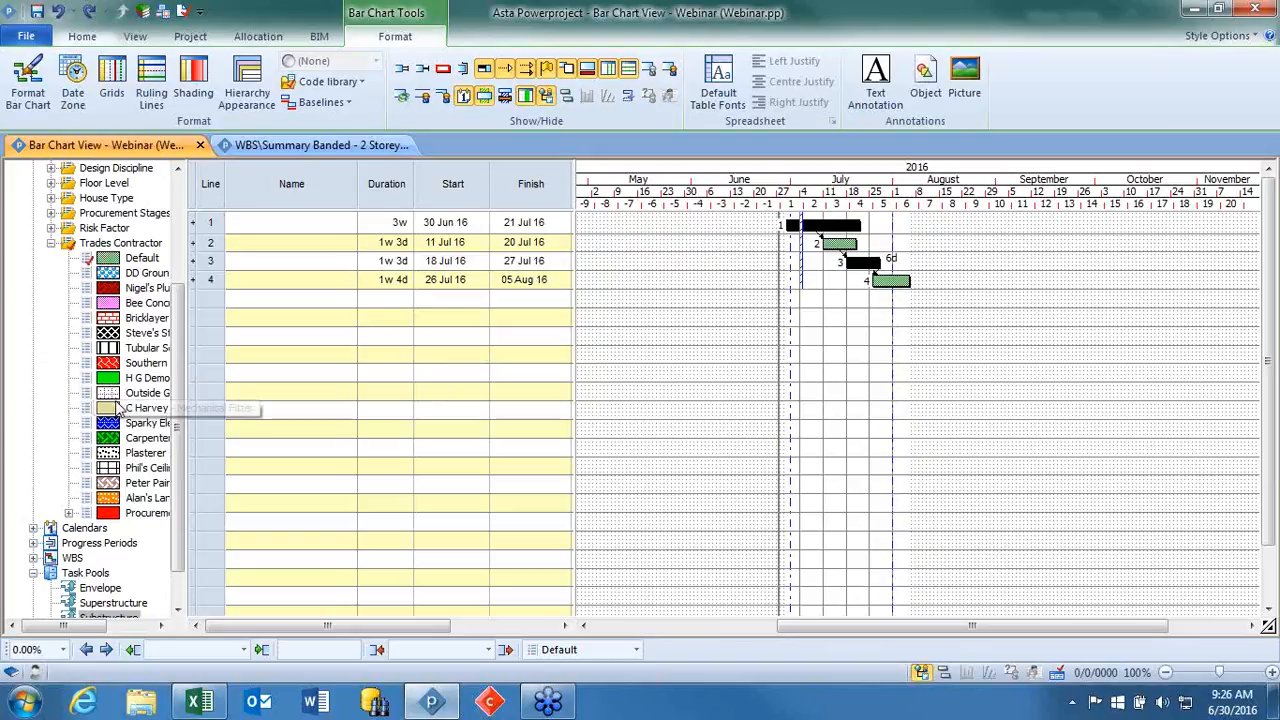
drag(112, 364, 872, 270)
click(866, 358)
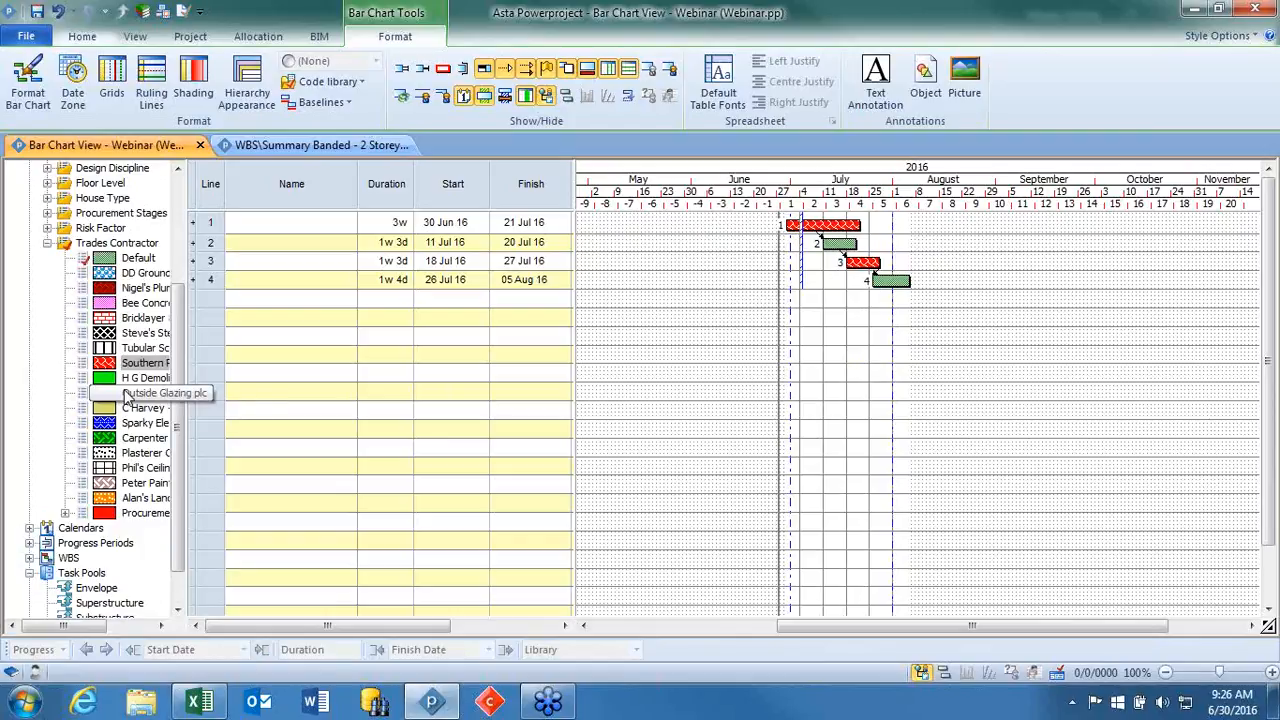
Assign the blue Sparky trades contractor code to task 2 and the orange Alan's code to task 4.
drag(136, 428, 838, 244)
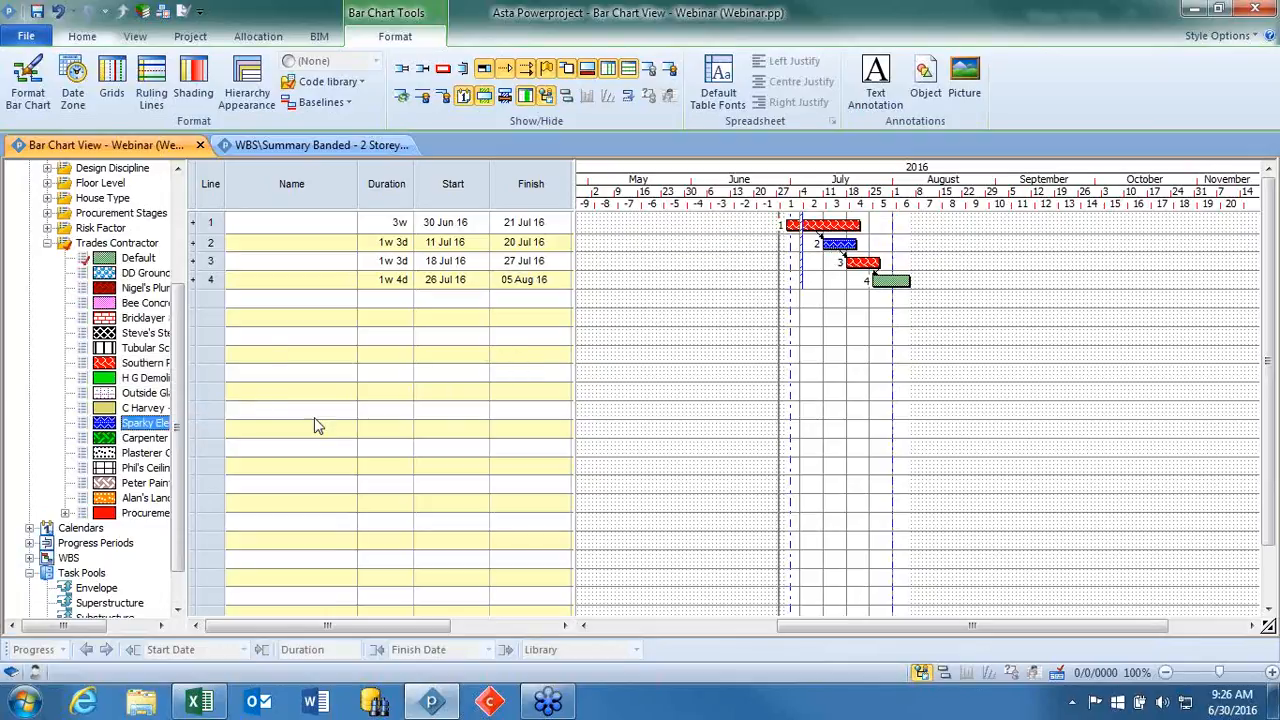
drag(140, 498, 891, 290)
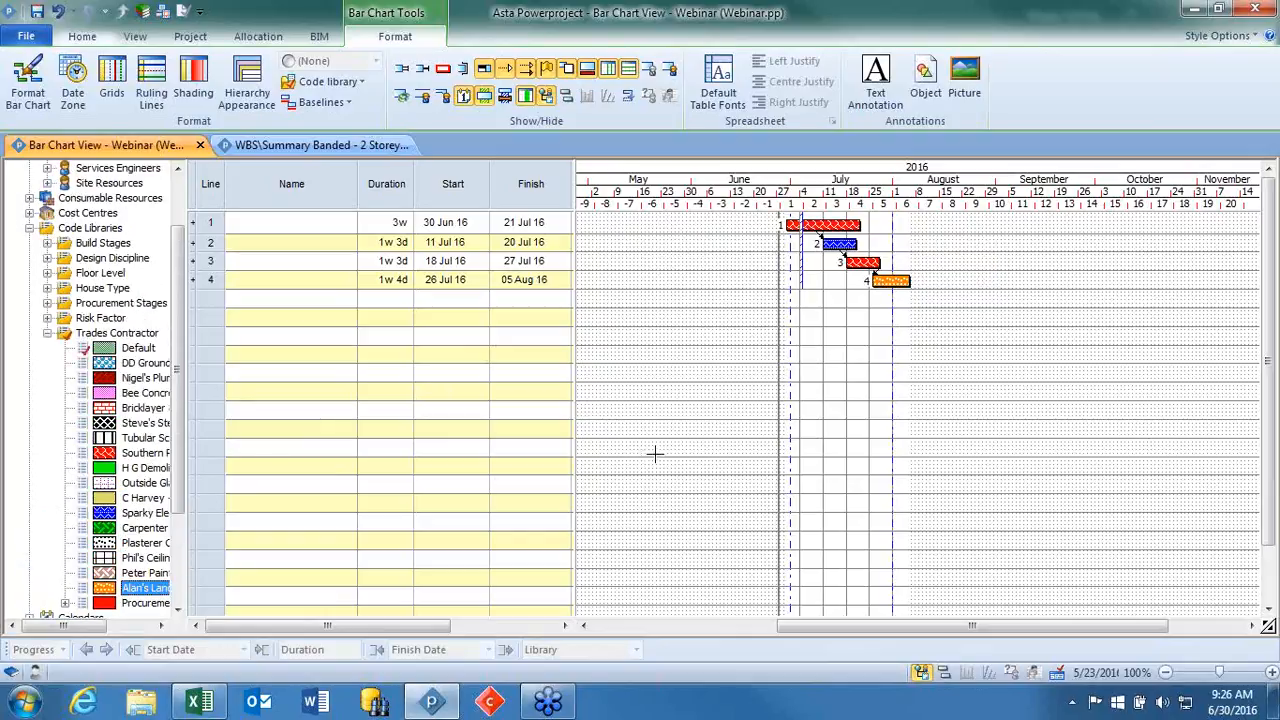
click(47, 333)
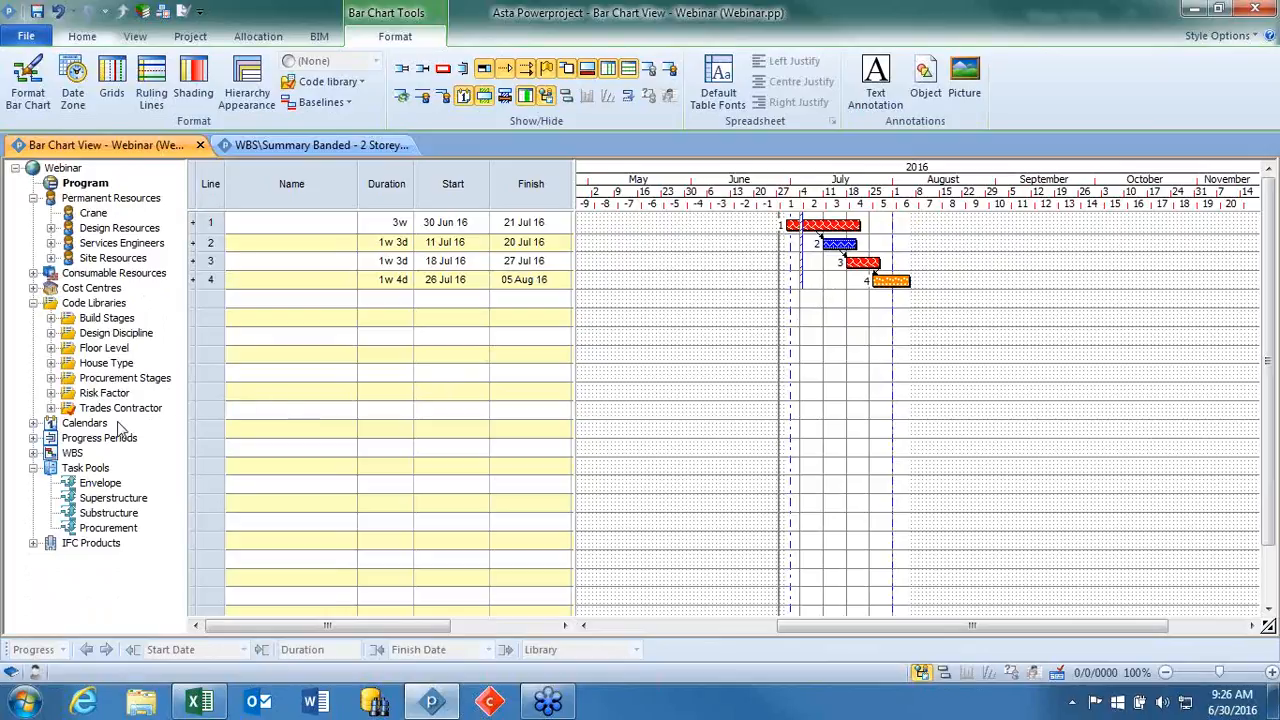
Assign the "6 day week, holidays" calendar to task 4, retaining its existing duration and changing the dates if necessary.
click(33, 423)
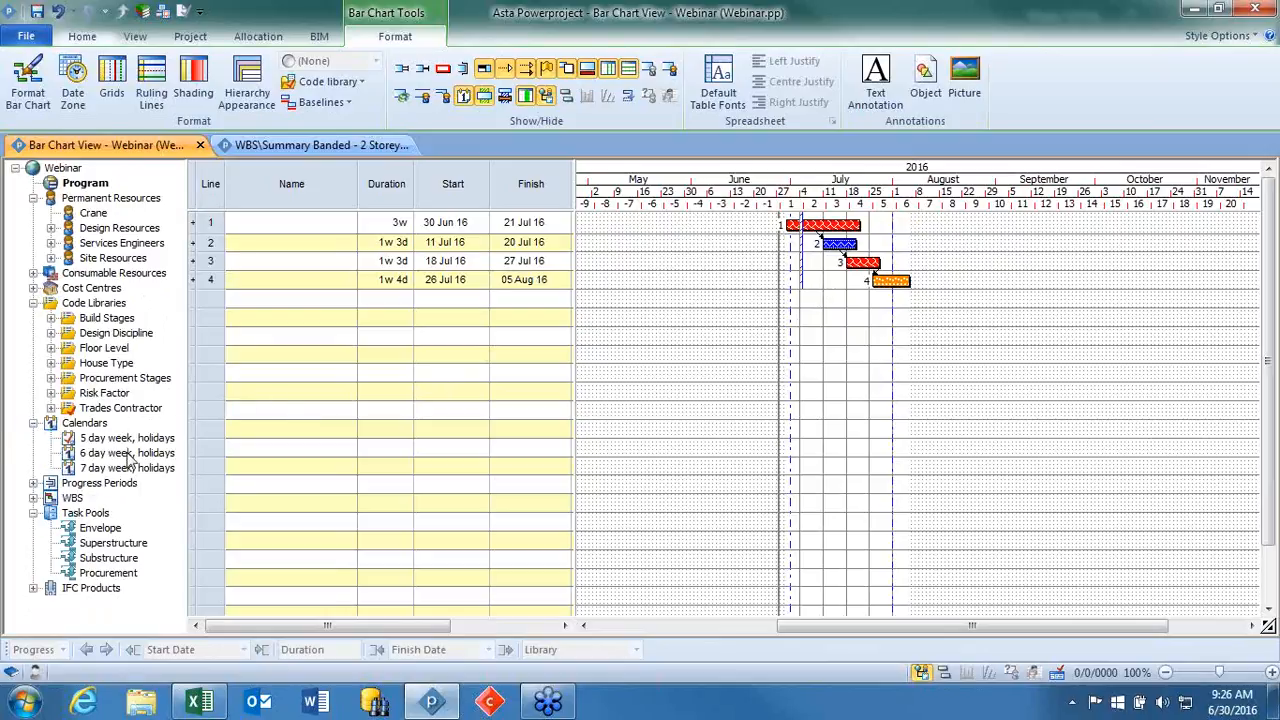
drag(106, 455, 878, 277)
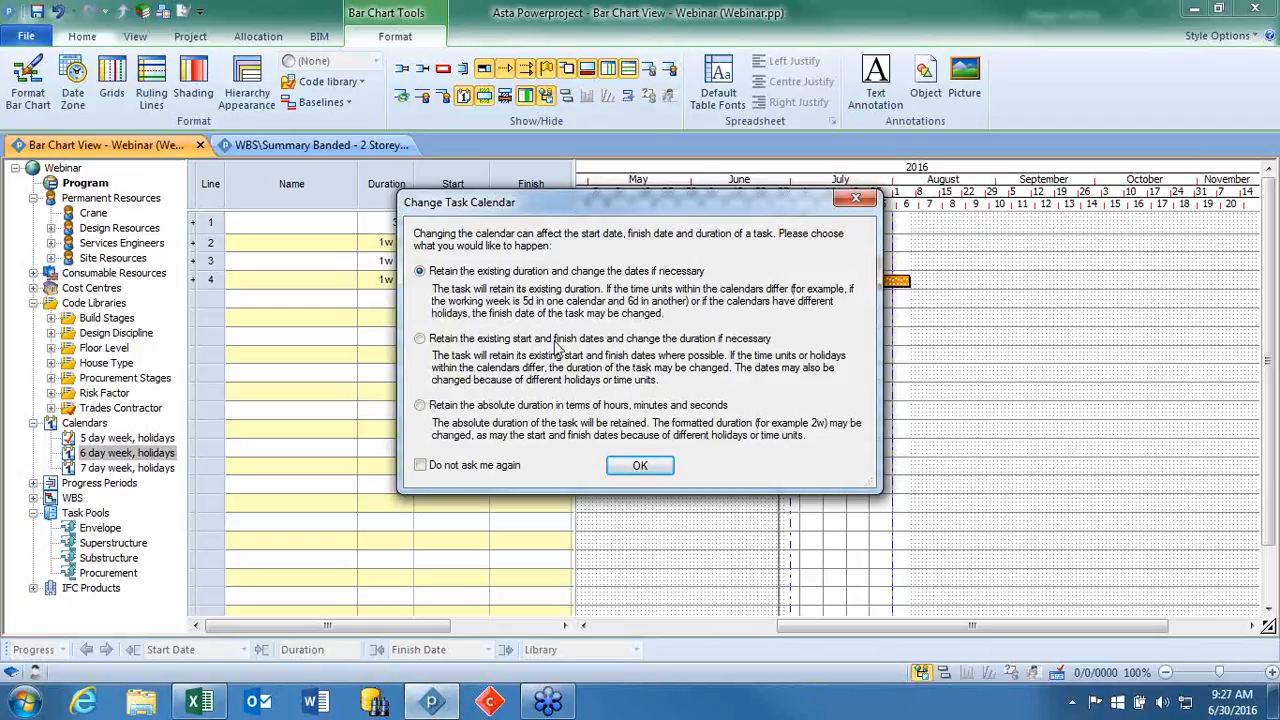
click(636, 465)
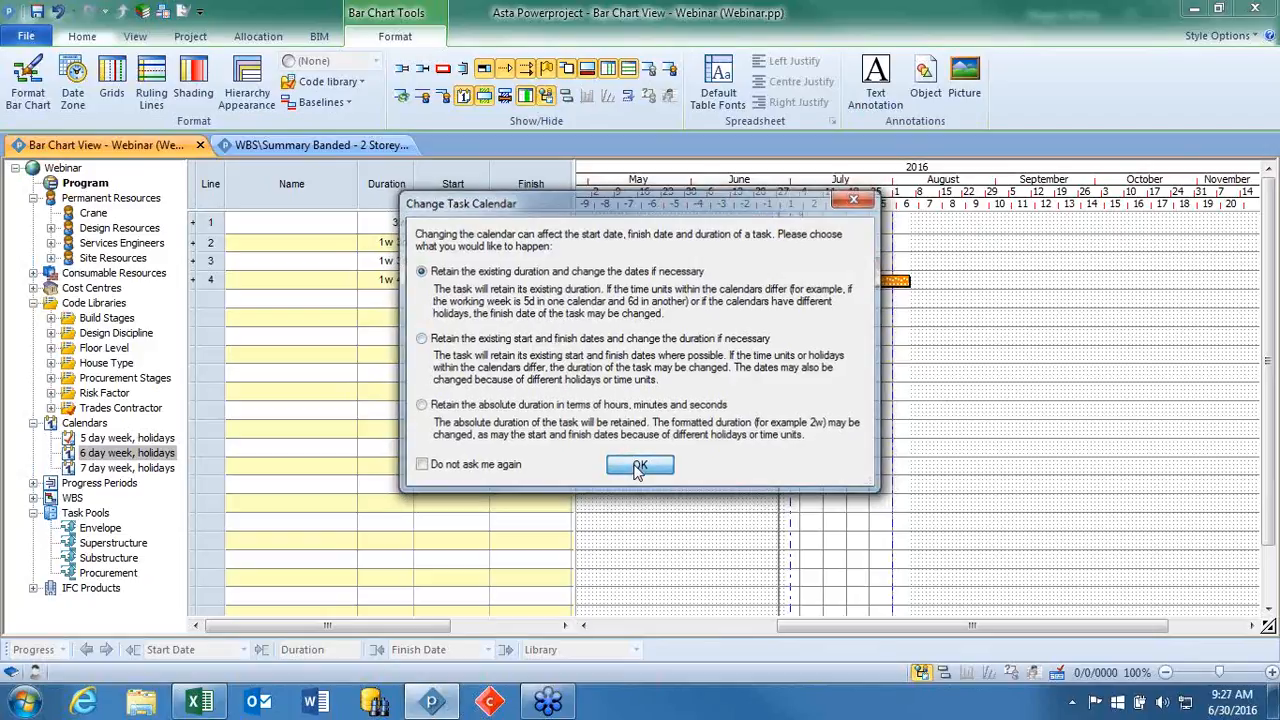
Assign the "7 day week, holidays" calendar to task 3, retaining its existing duration and changing the dates if necessary.
click(606, 403)
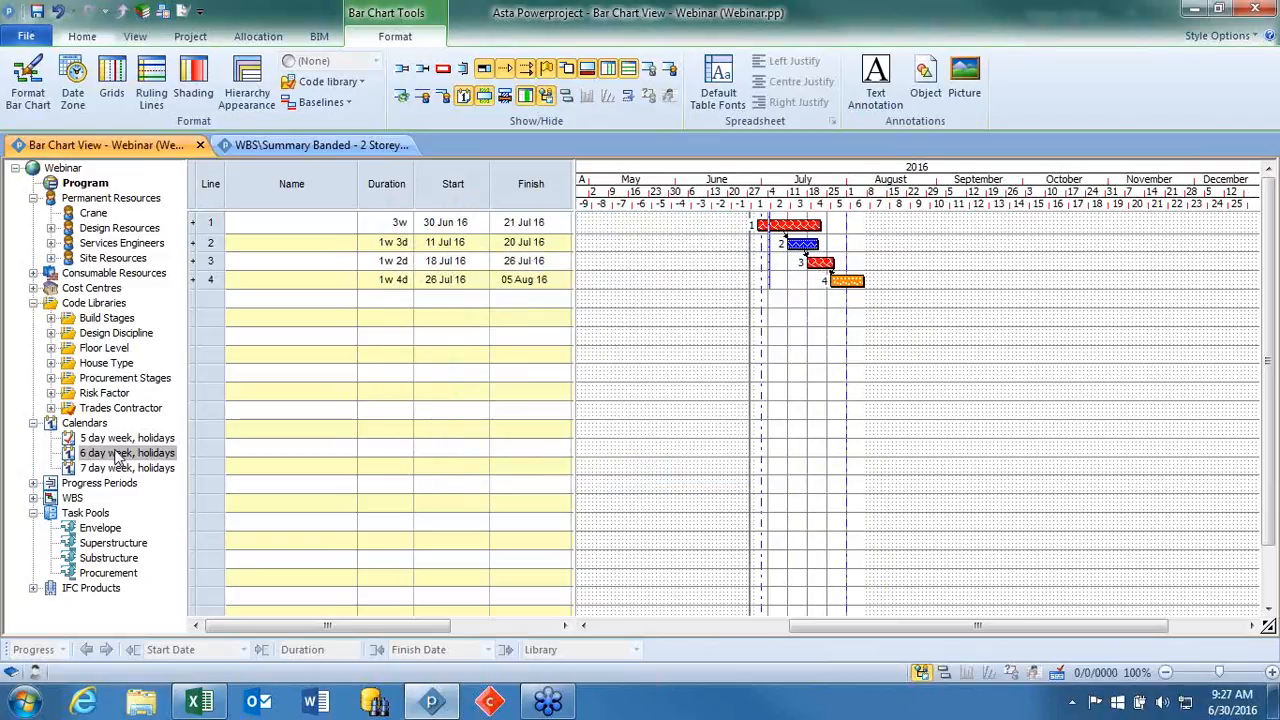
drag(118, 468, 815, 282)
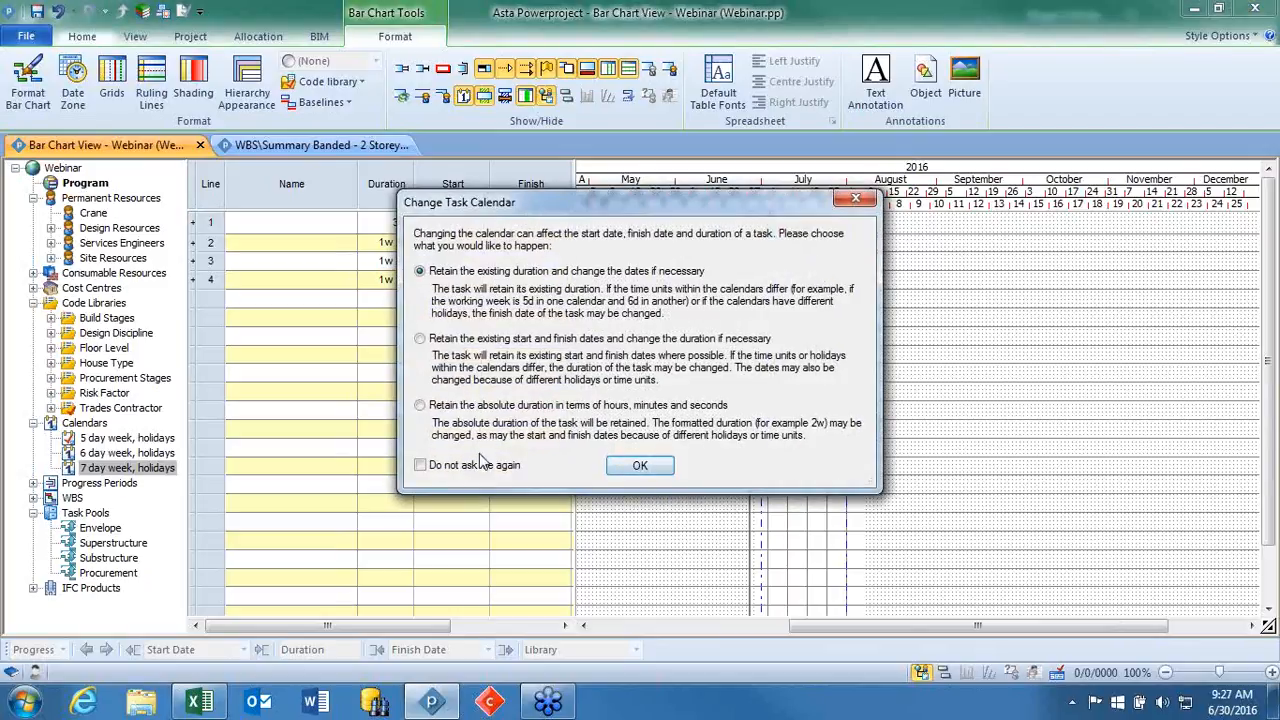
click(640, 466)
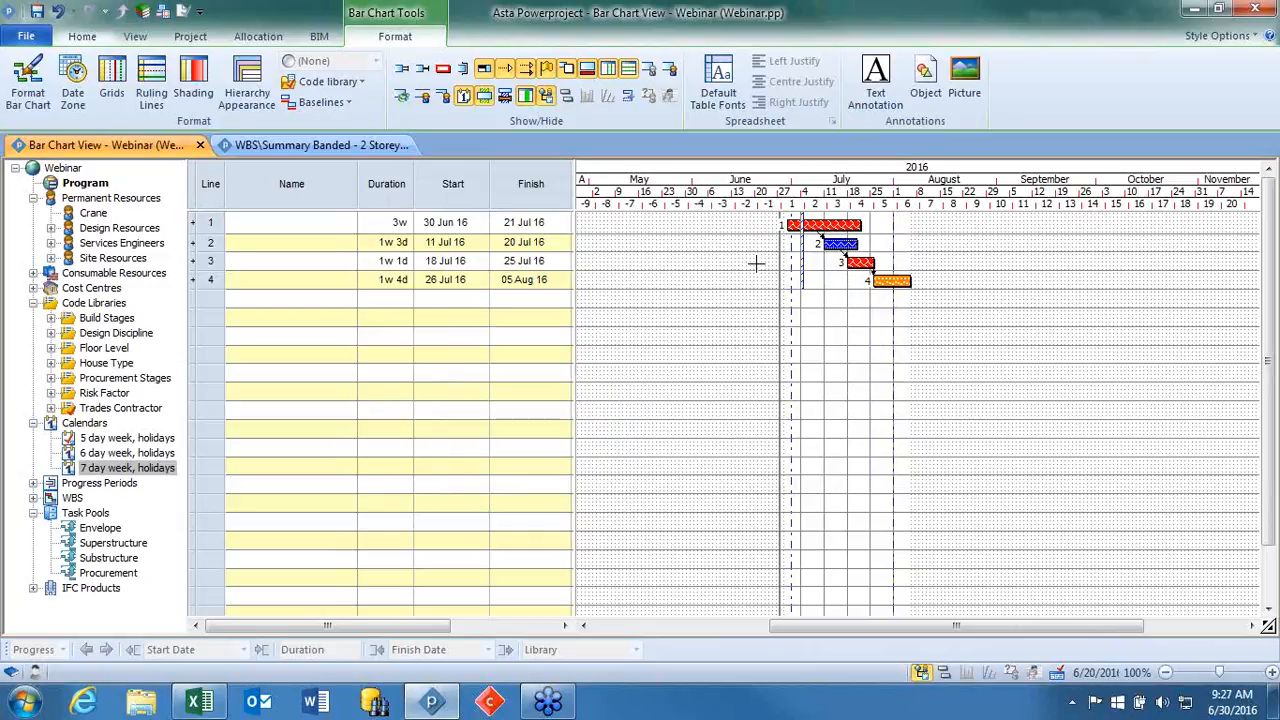
Assign the Bricklayers permanent resource from Site Resources to task 1.
click(51, 258)
drag(112, 274, 822, 230)
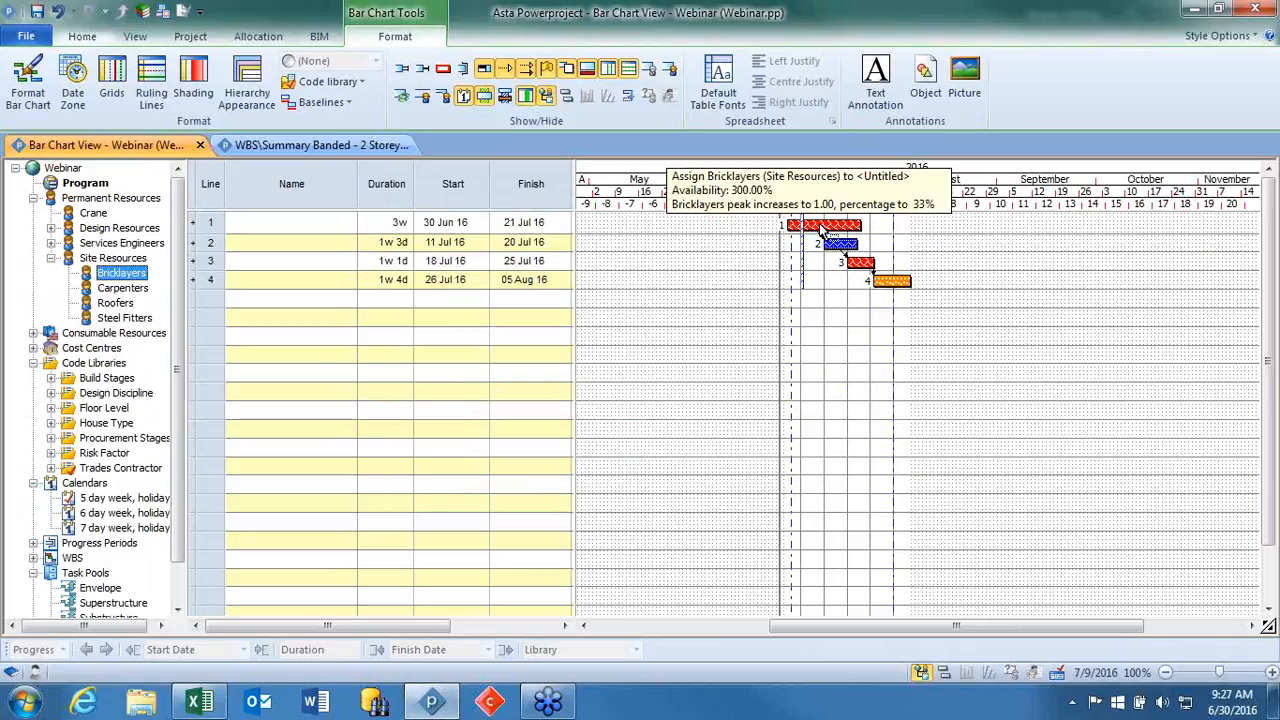
drag(820, 228, 820, 228)
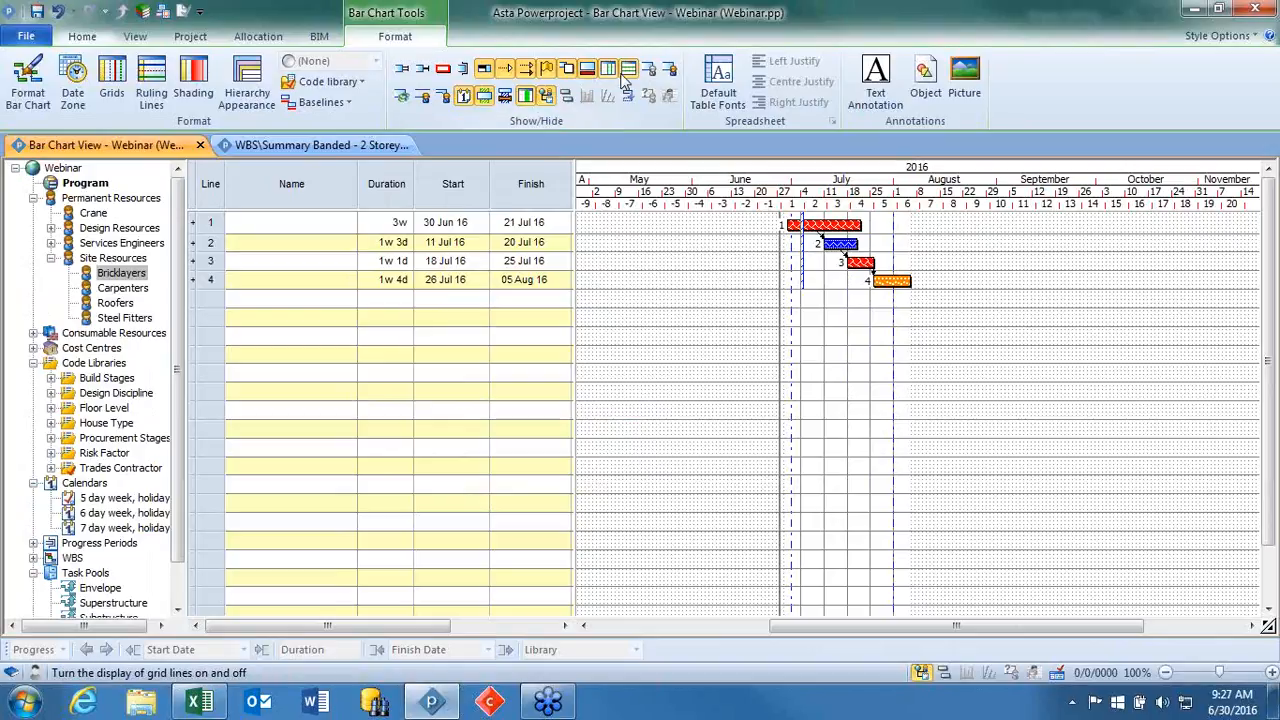
Display the scheduled allocations in the bar chart to check the resource assignment, and hide them again.
click(669, 69)
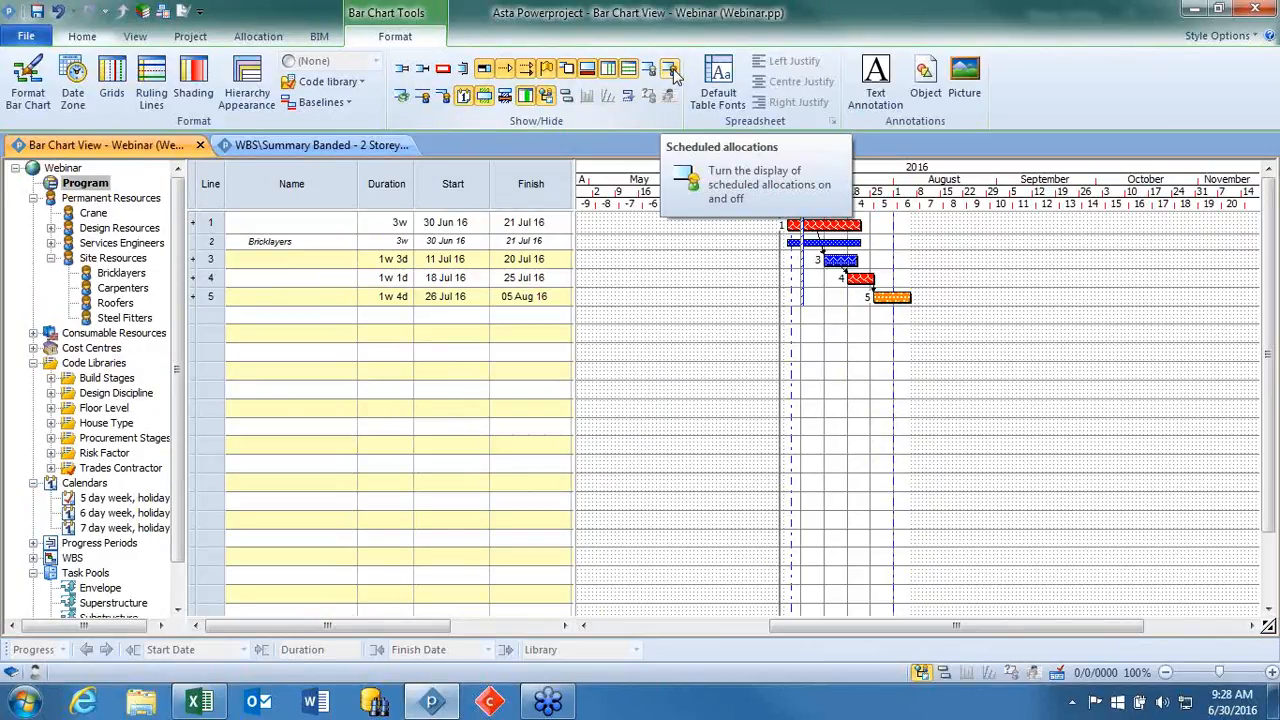
click(671, 72)
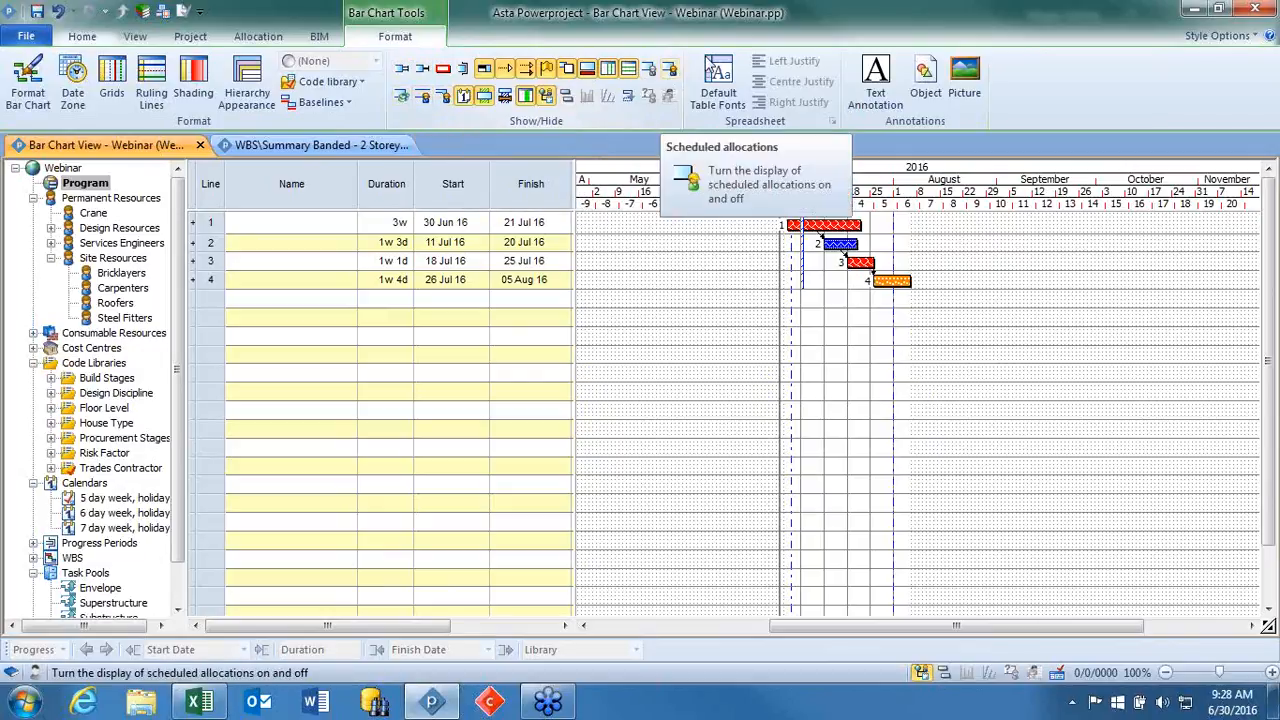
click(672, 68)
click(672, 68)
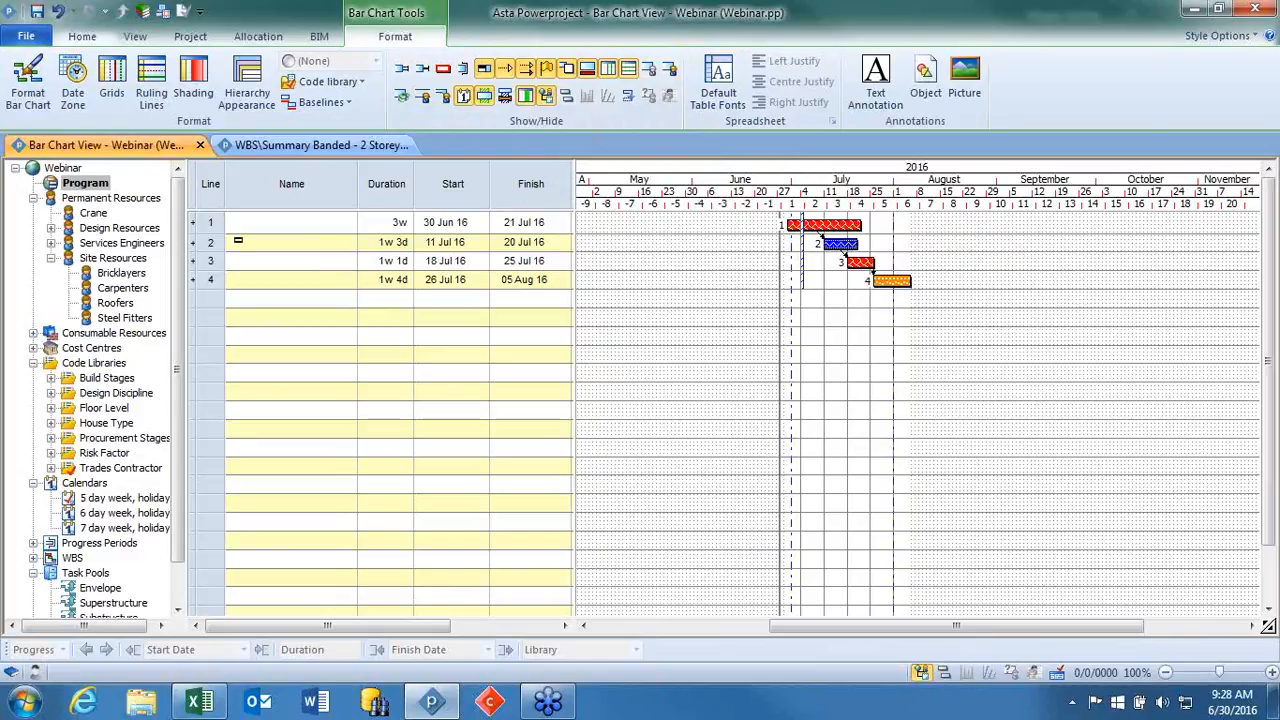
Delete all four tasks from the bar chart.
drag(208, 232, 214, 284)
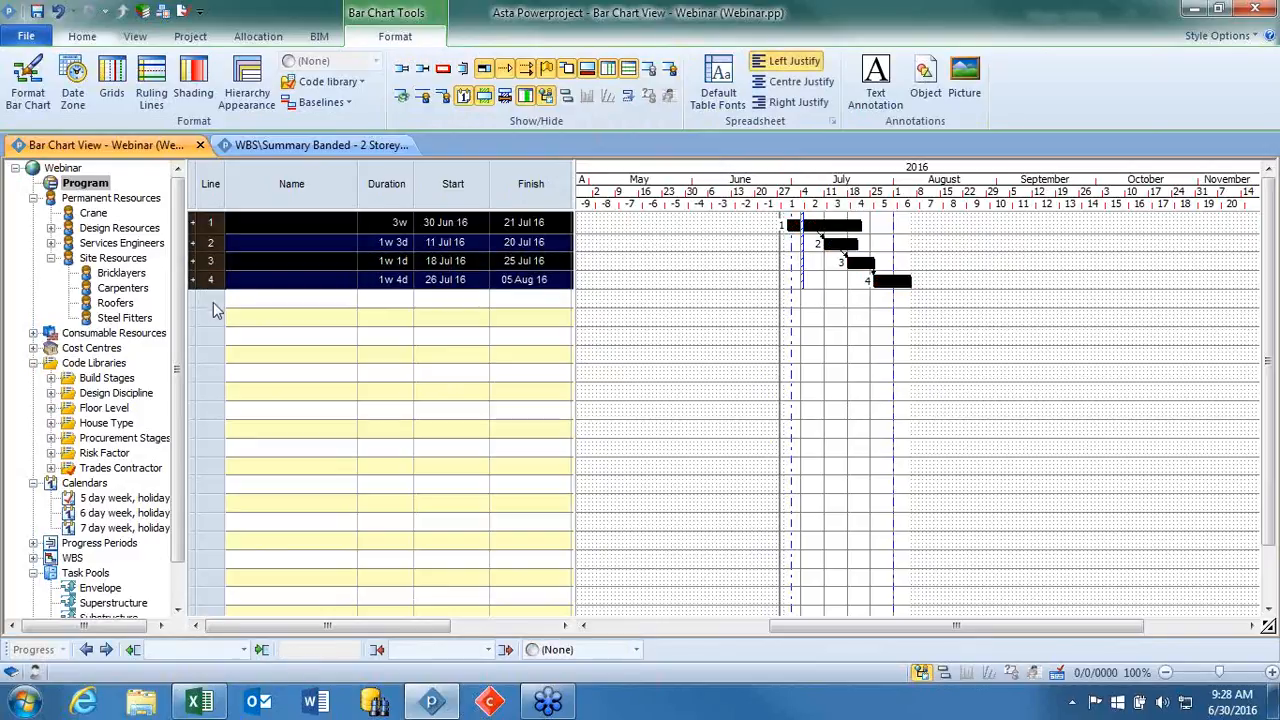
key(Delete)
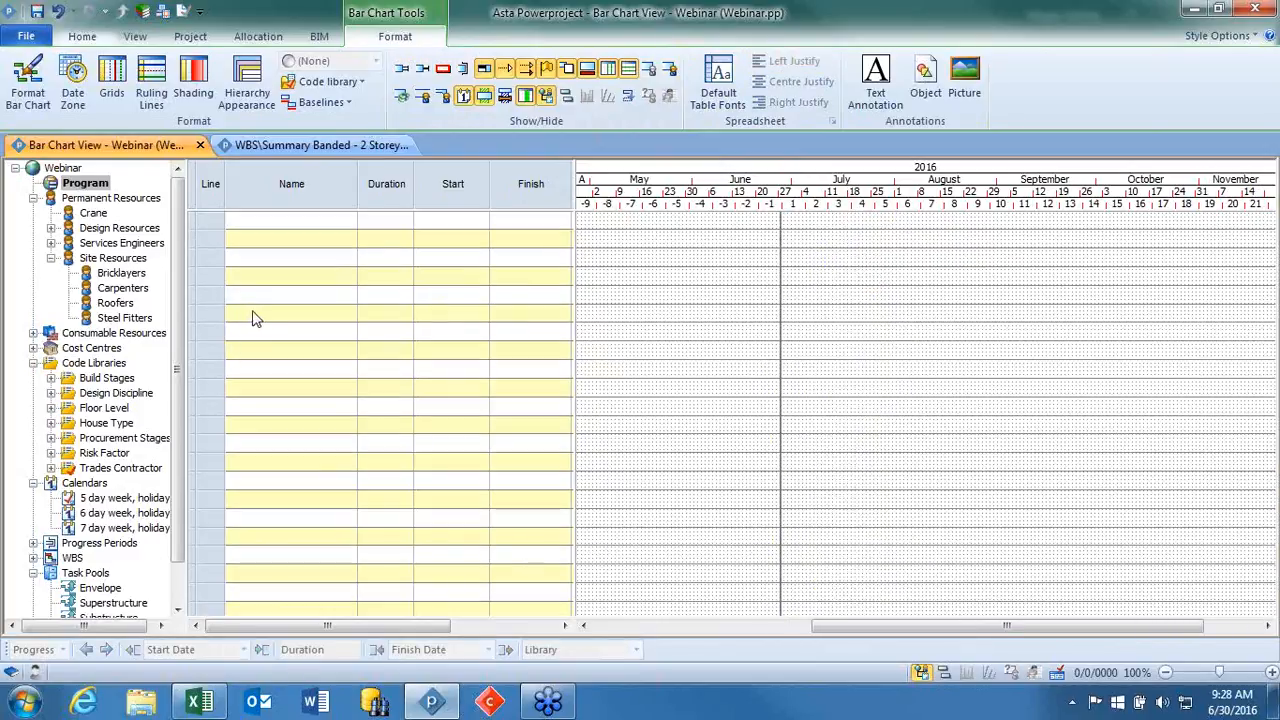
Switch to the Copy Example workbook in Excel and copy the Name and Duration table in cells A1 to B5.
click(205, 705)
click(455, 426)
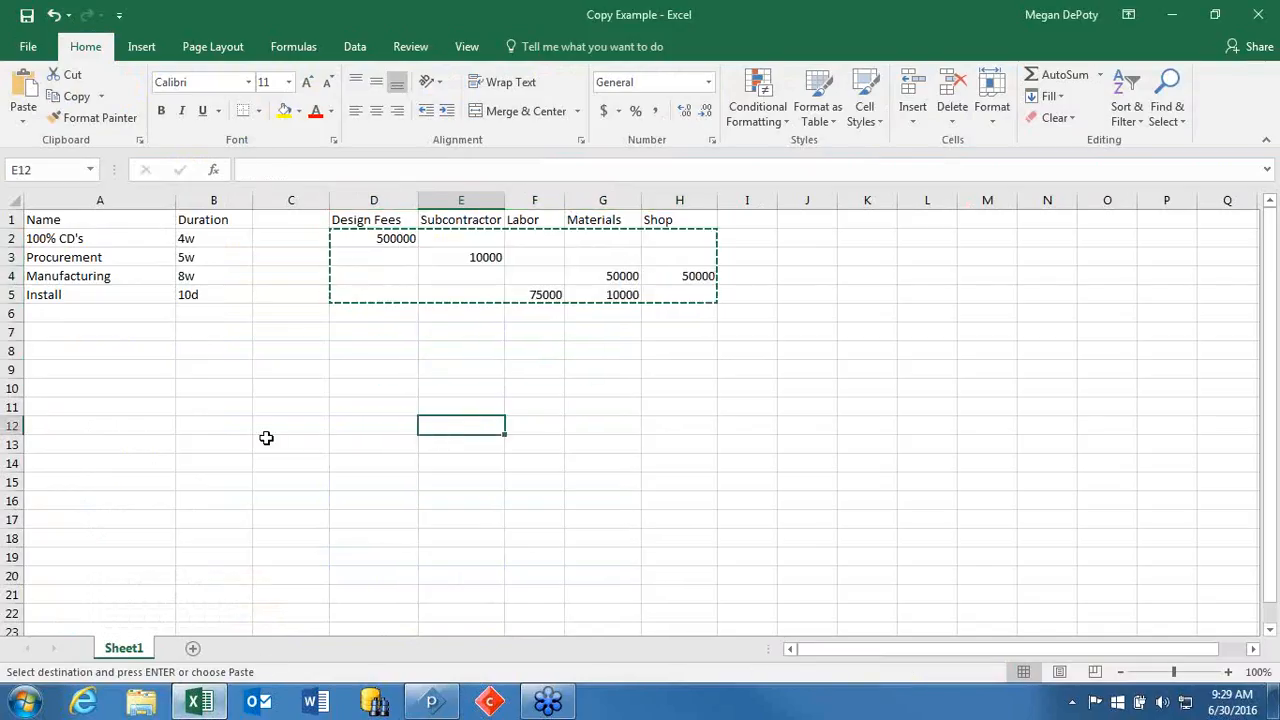
key(Escape)
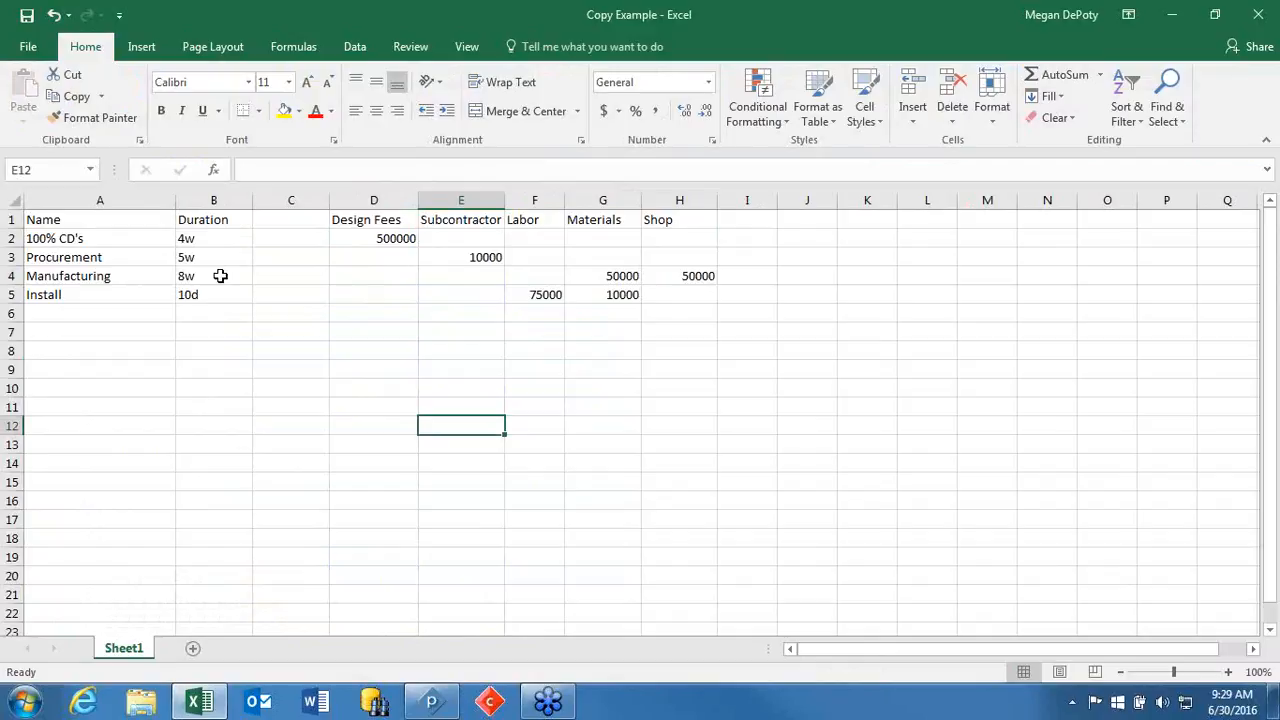
drag(151, 216, 189, 295)
right_click(191, 283)
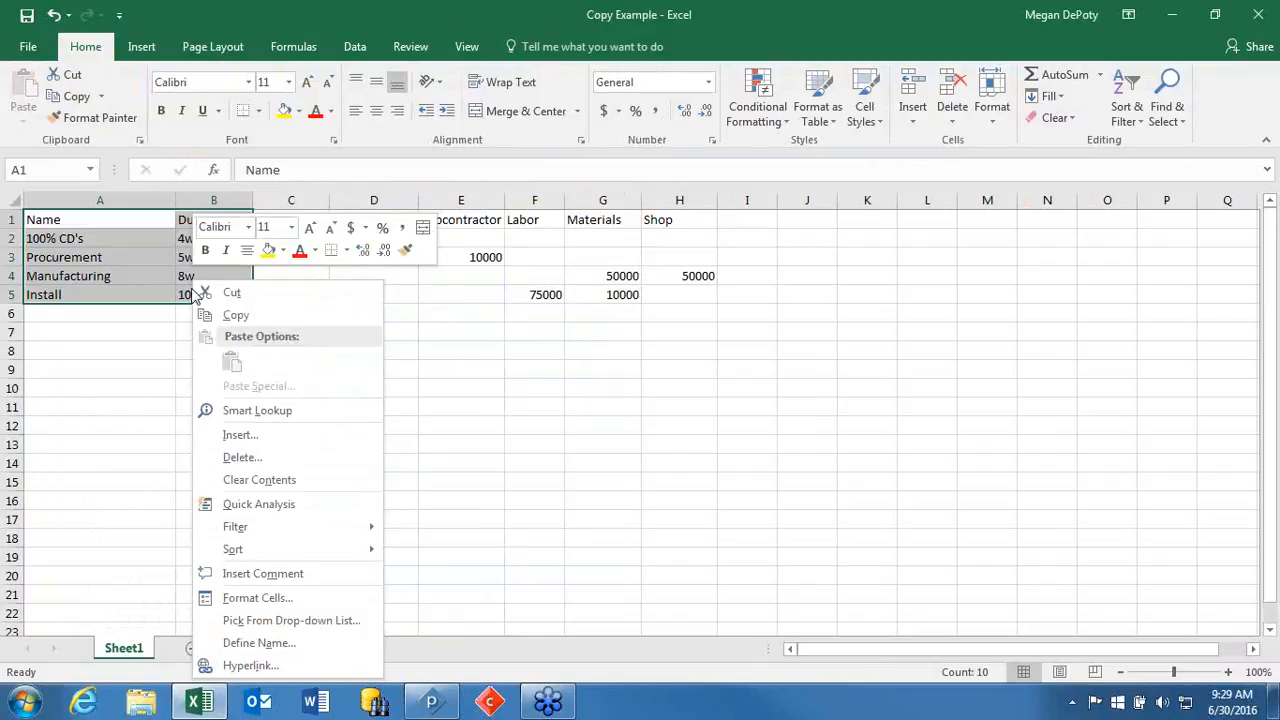
click(249, 317)
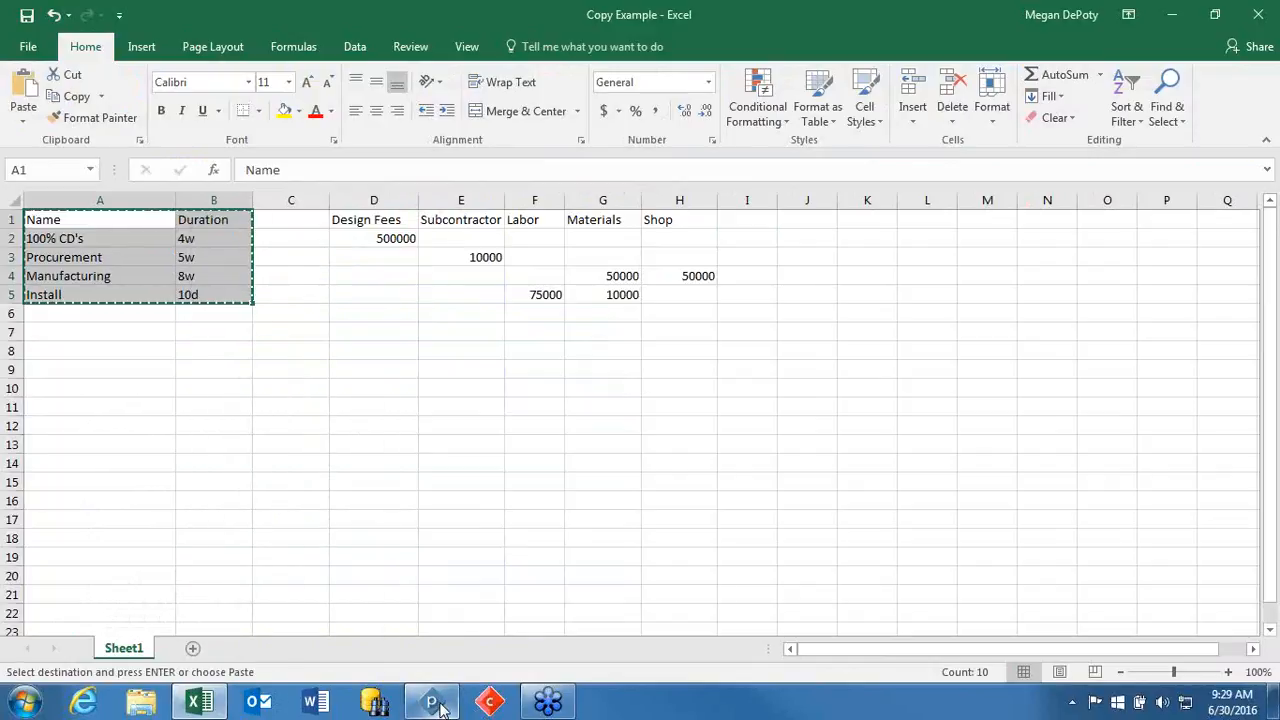
Return to Asta Powerproject and paste the copied table into the Name and Duration columns of the bar chart.
click(432, 703)
drag(300, 188, 386, 190)
right_click(374, 191)
click(430, 234)
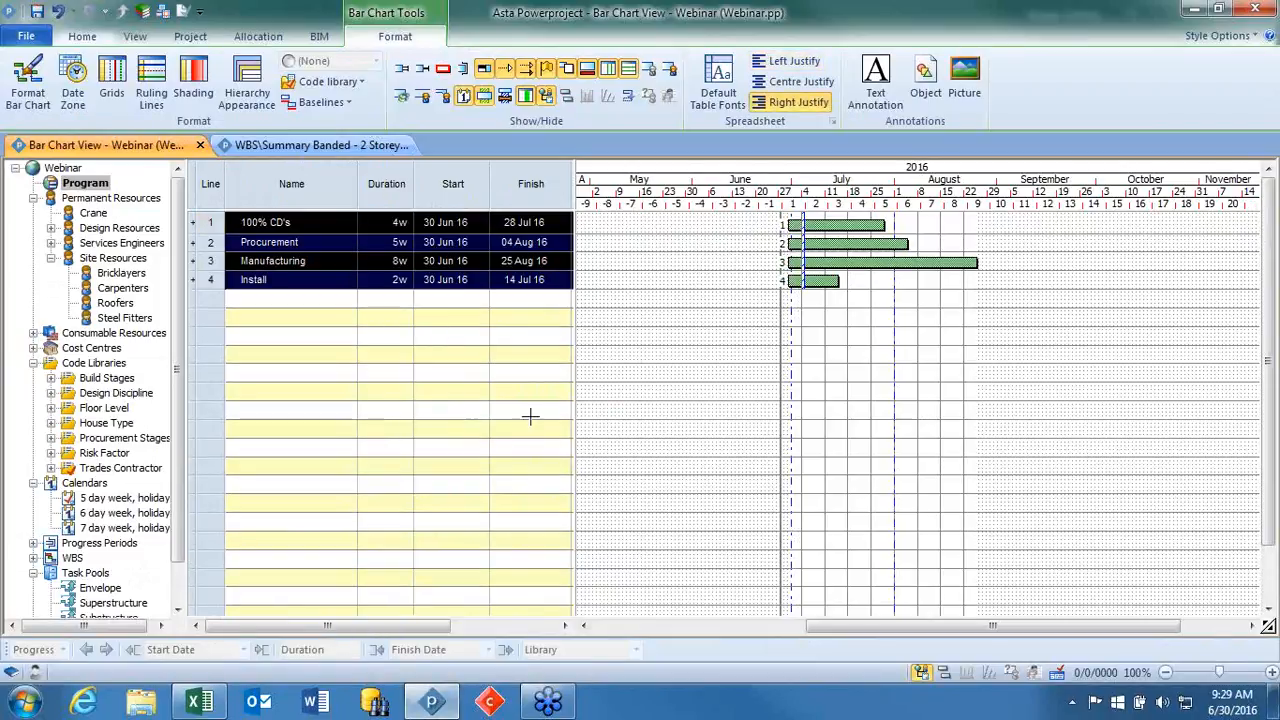
click(638, 400)
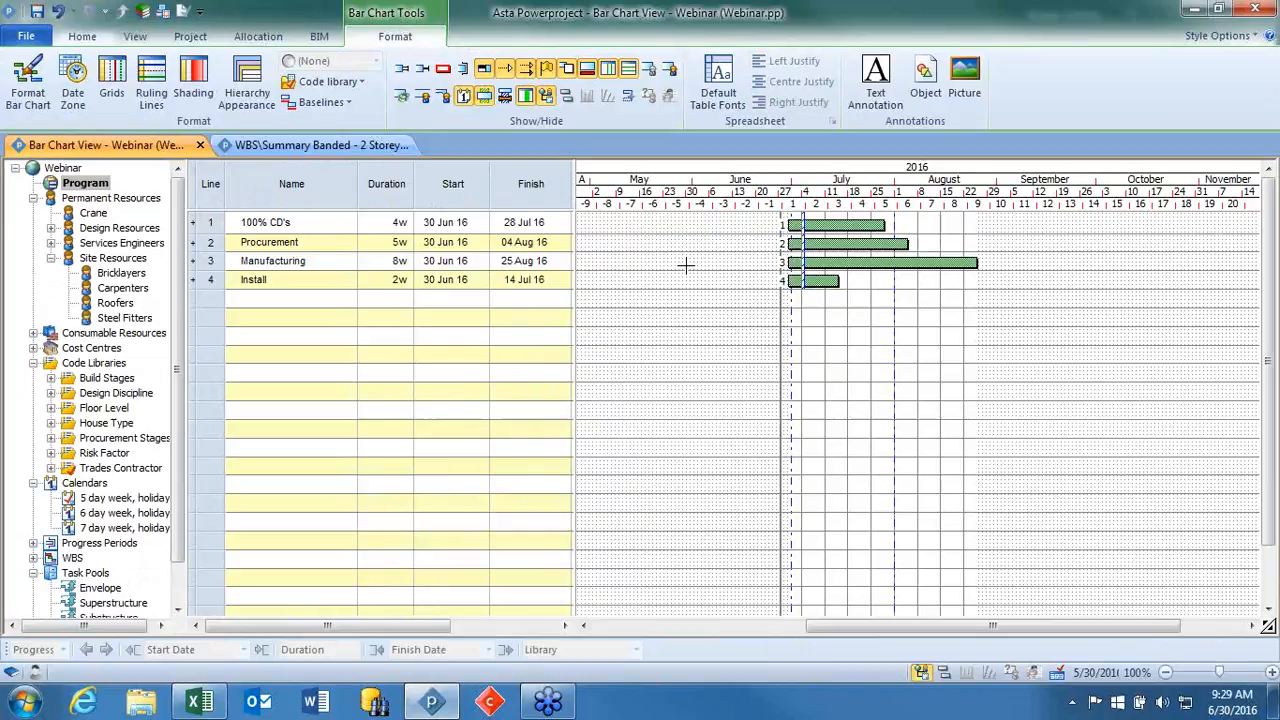
Link the four tasks from 100% CD's to Install in sequence with finish-to-start links.
click(841, 225)
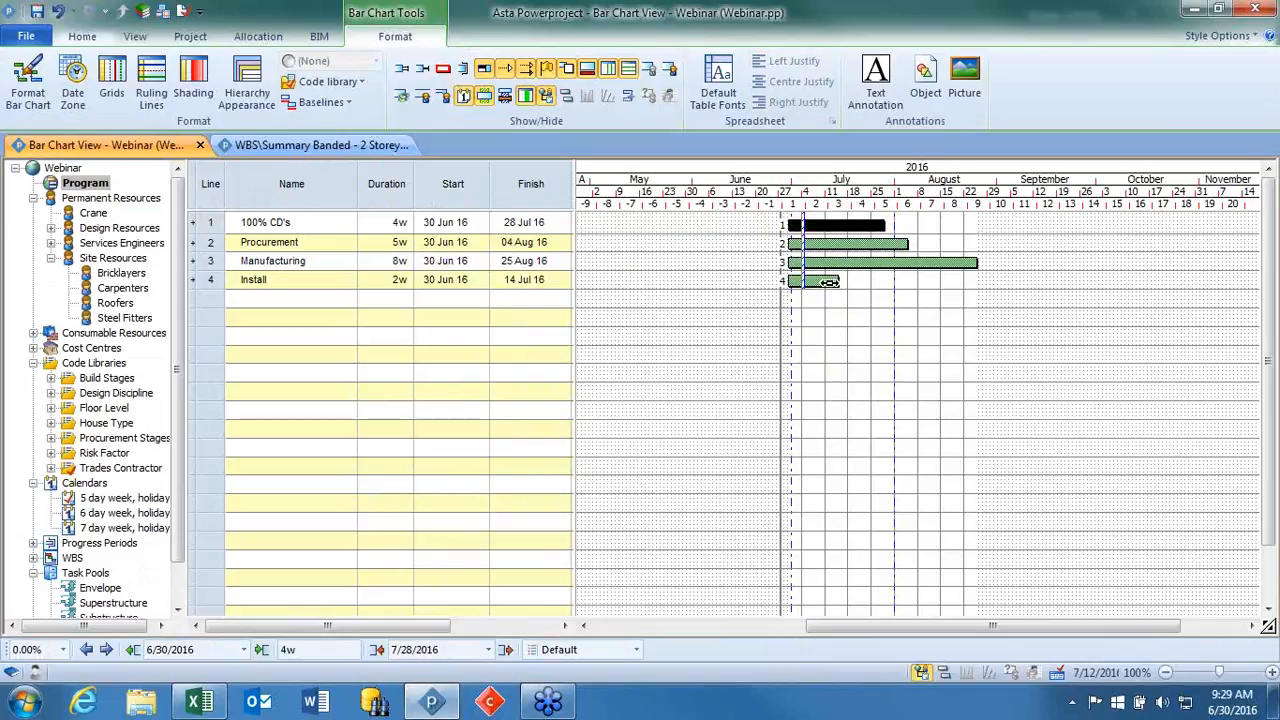
shift+click(828, 282)
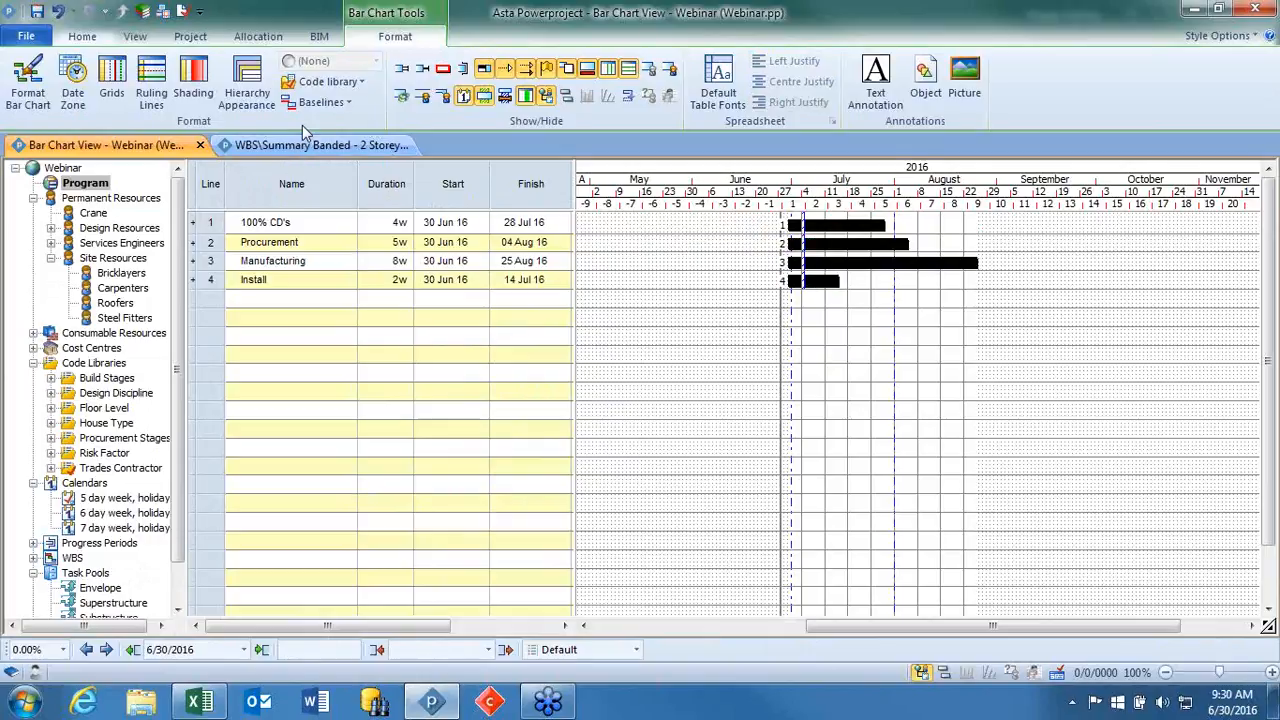
click(85, 38)
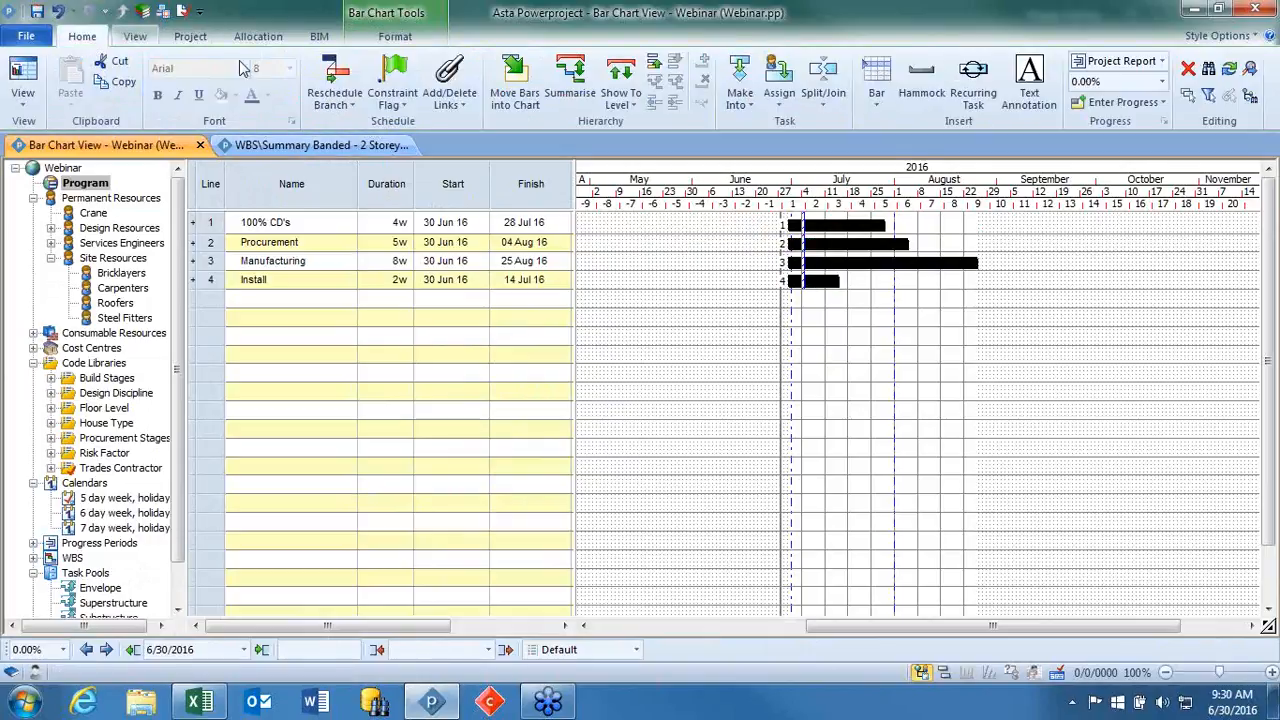
click(452, 98)
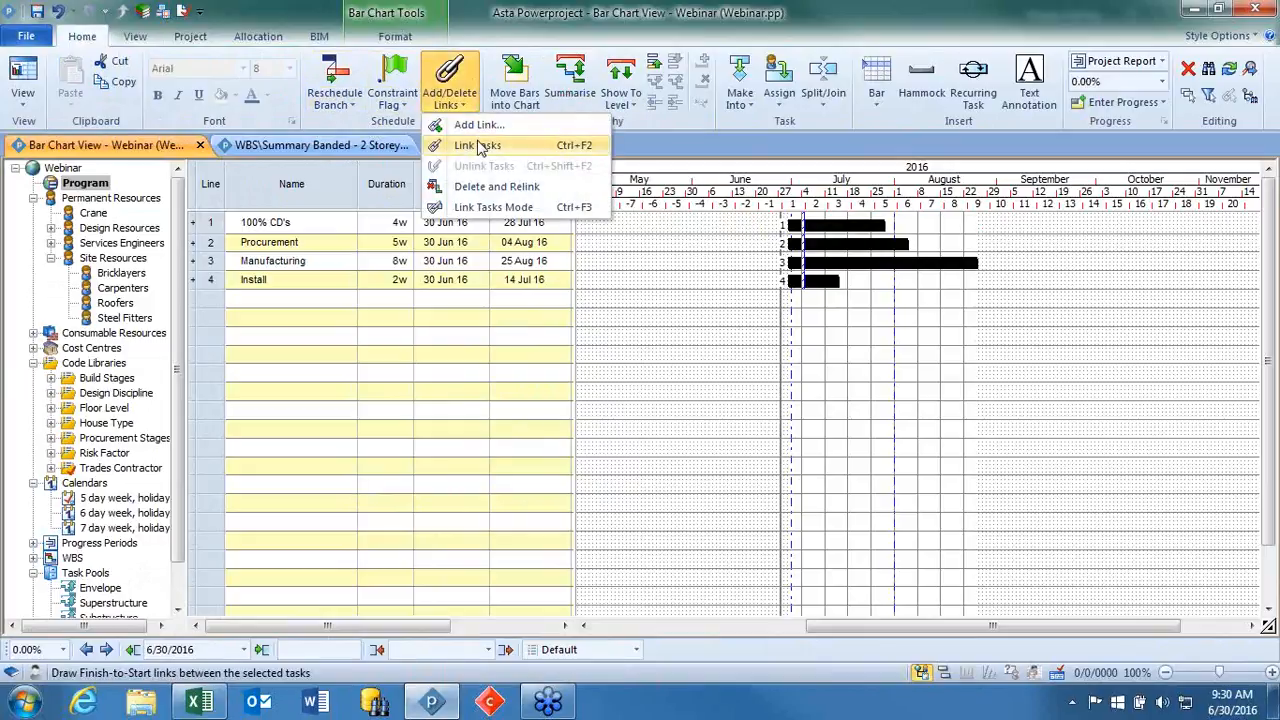
click(477, 145)
click(771, 363)
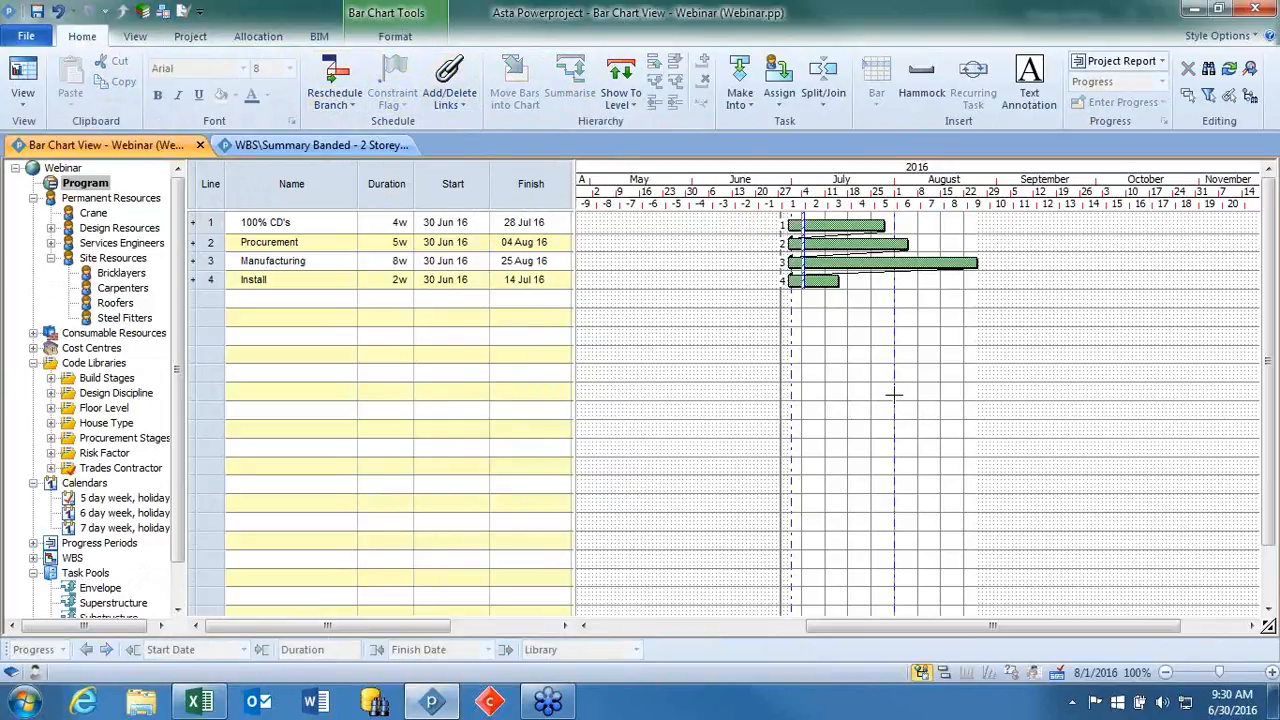
Reschedule the programme so the linked tasks follow one another.
key(F9)
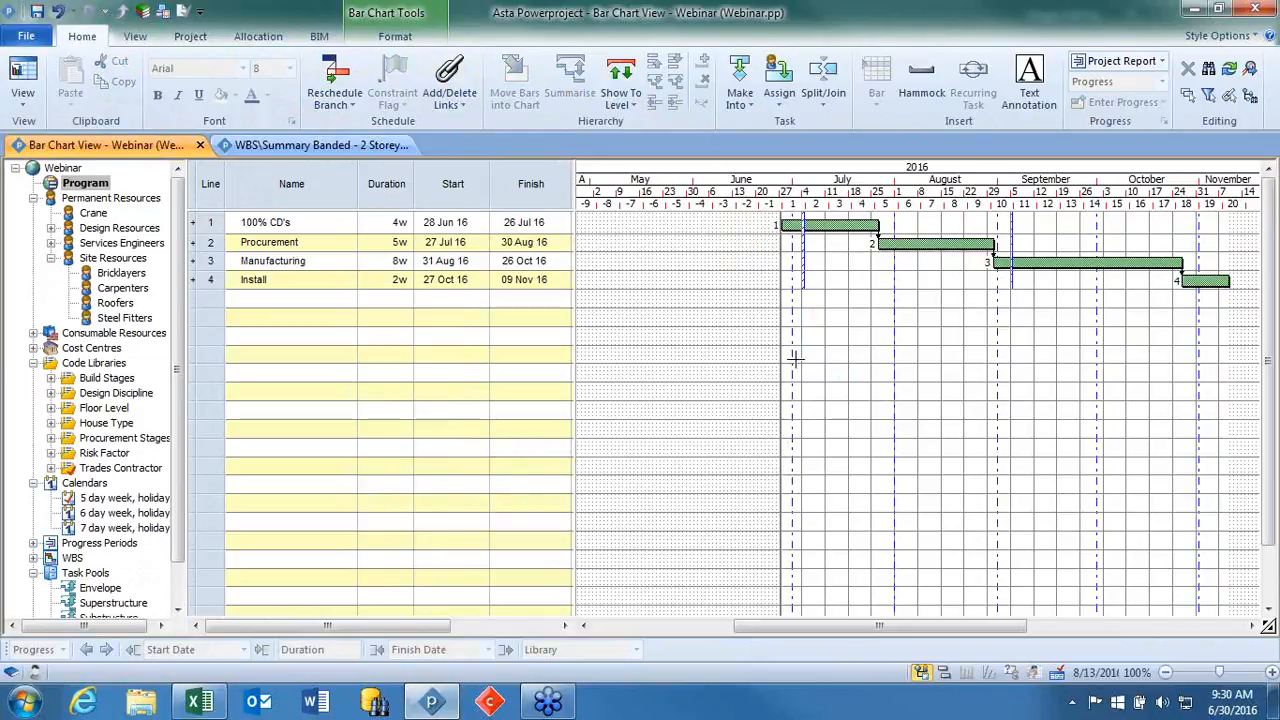
drag(211, 225, 222, 287)
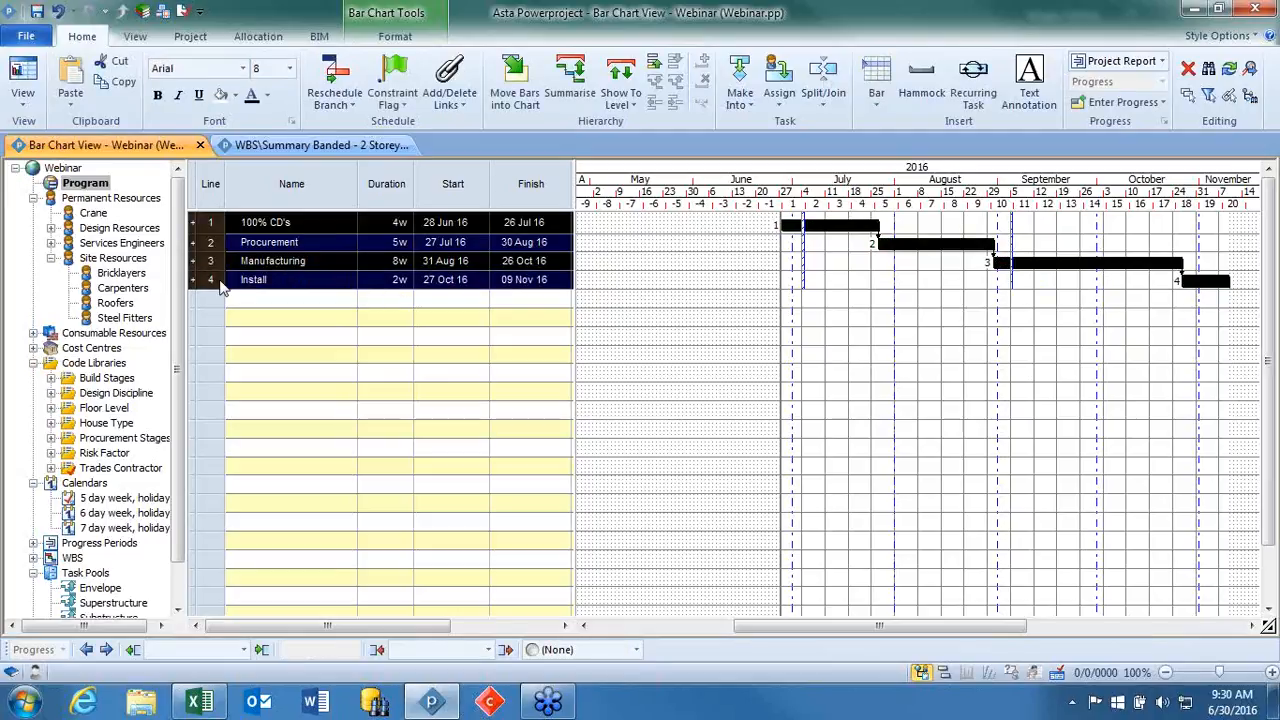
click(690, 305)
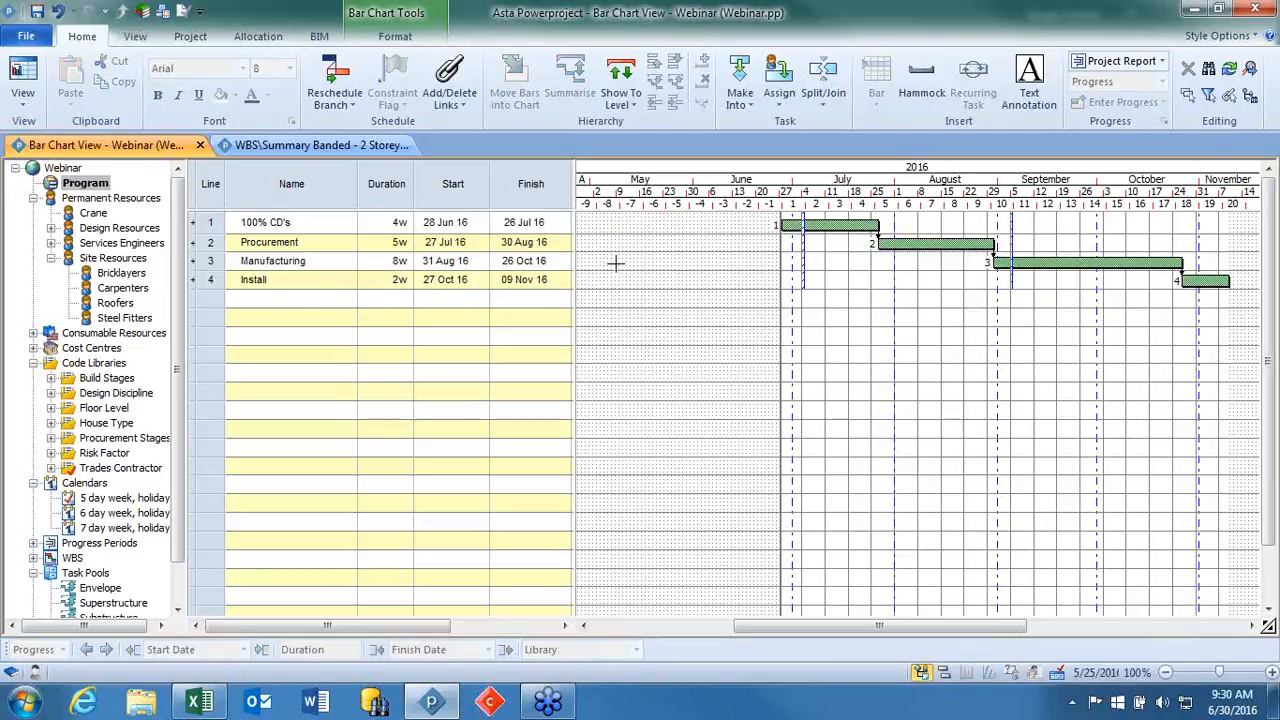
Open the saved Cost Info view from the Costs group.
click(21, 105)
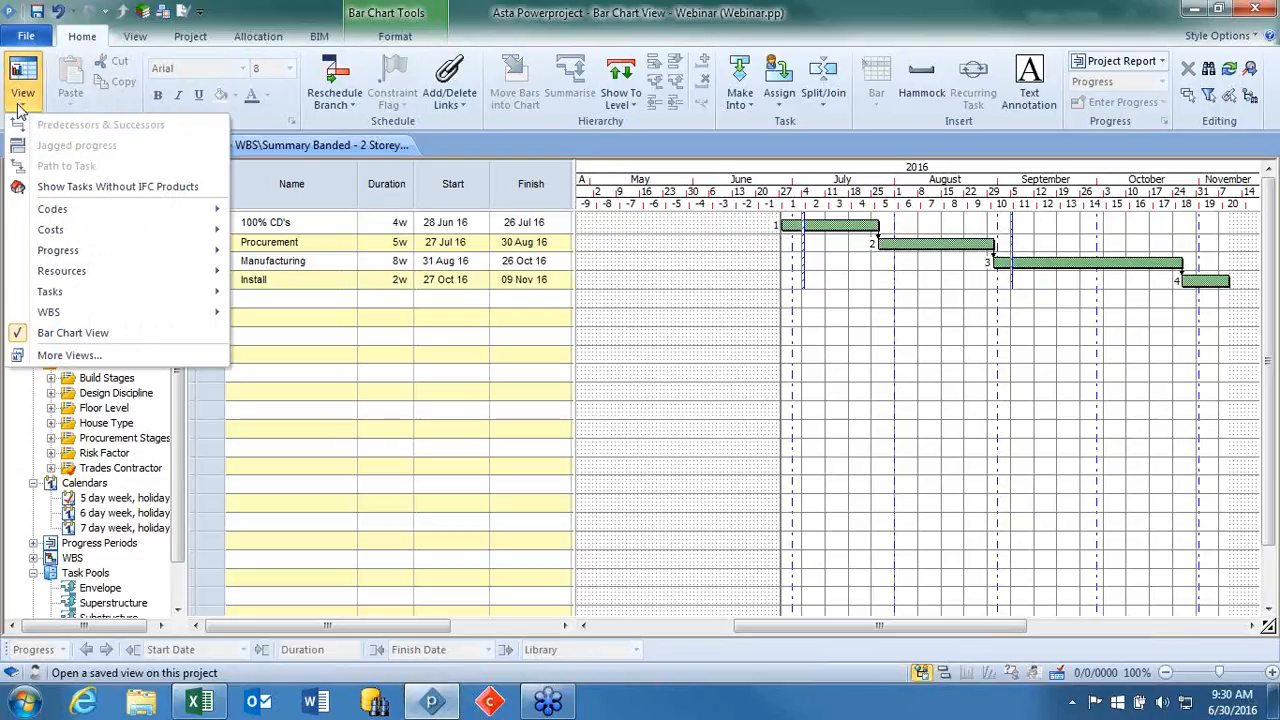
click(285, 241)
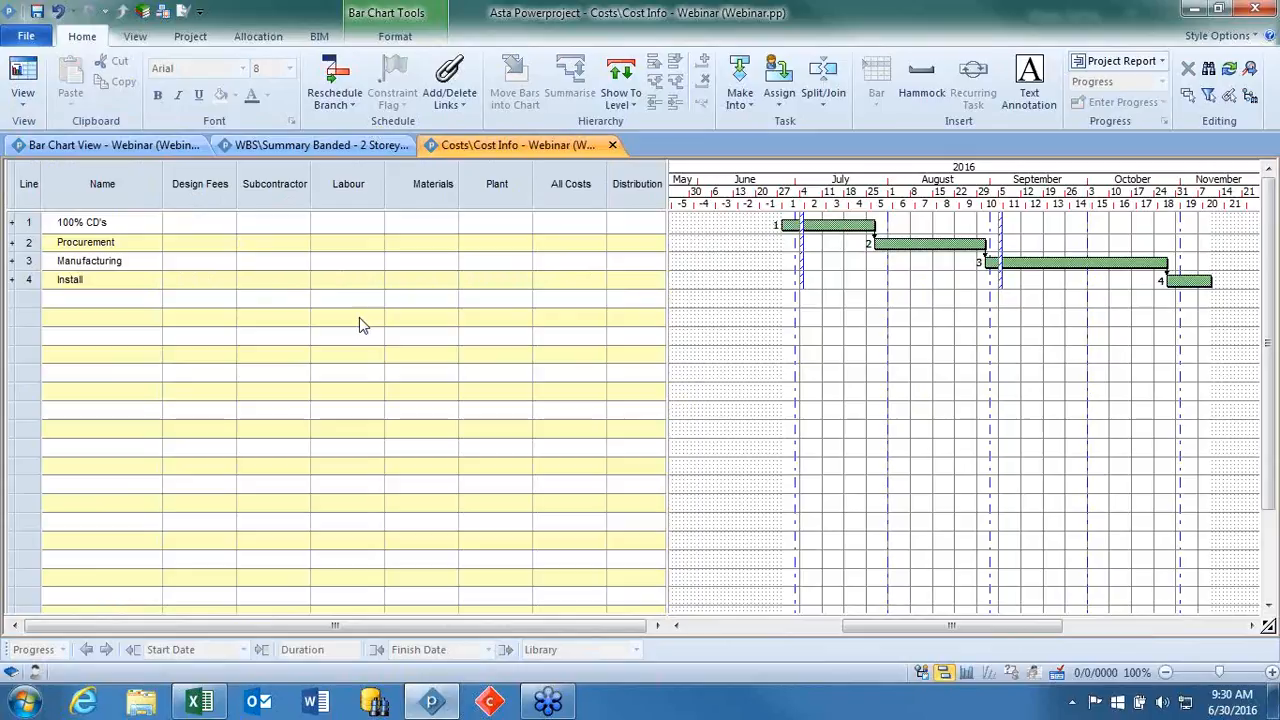
Switch to the Excel workbook and copy the cost table from Design Fees to Shop in cells D1 to H5.
click(210, 708)
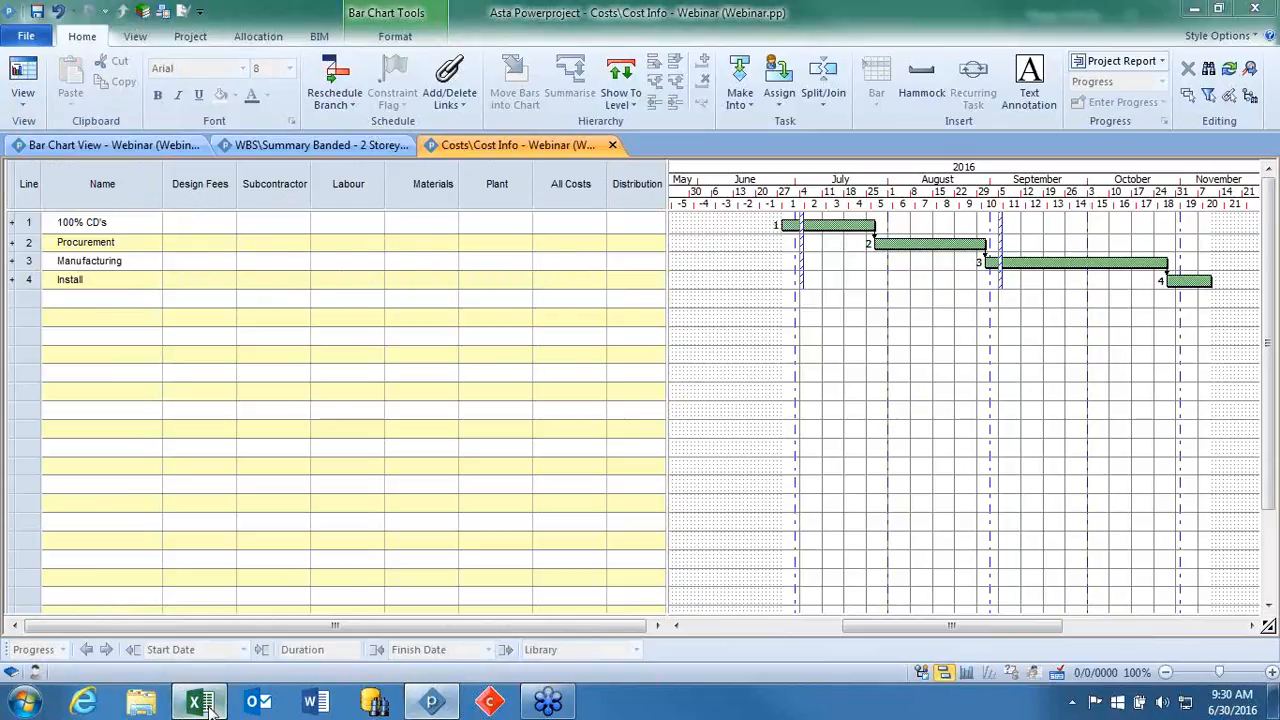
drag(376, 223, 663, 298)
right_click(664, 300)
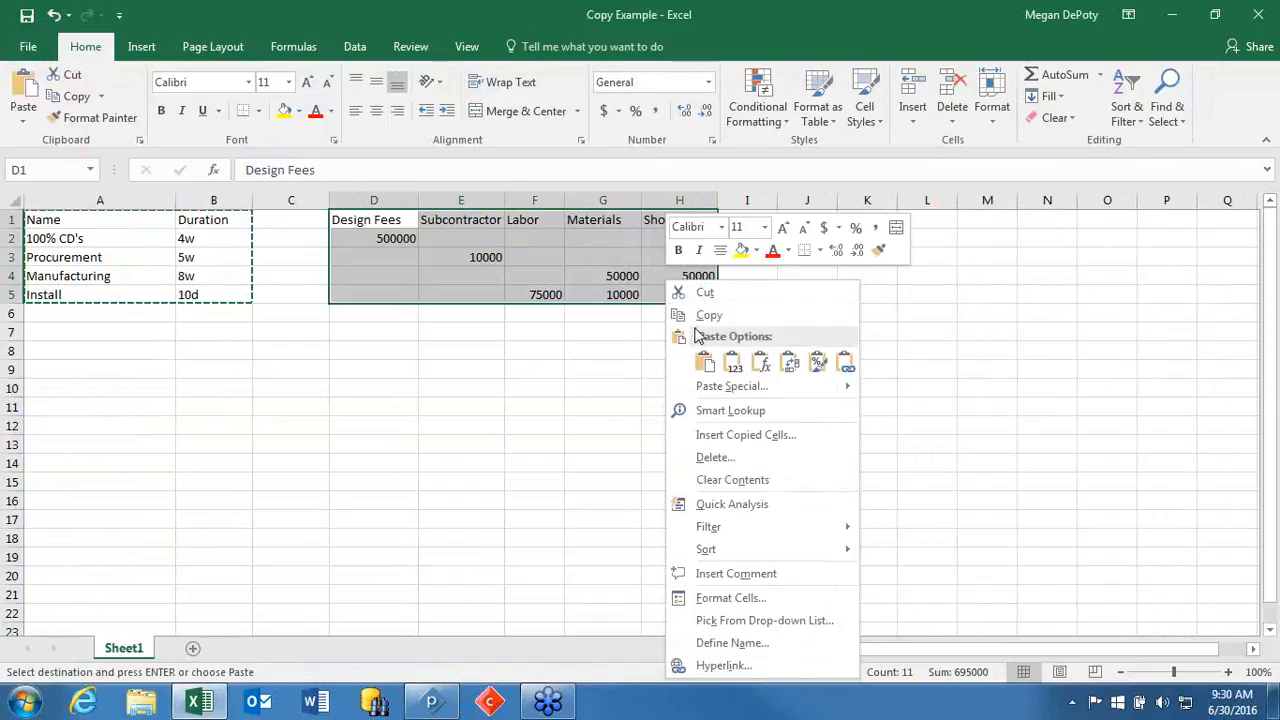
click(752, 315)
Return to Asta Powerproject and paste the copied costs into the columns from Design Fees to Plant.
click(431, 702)
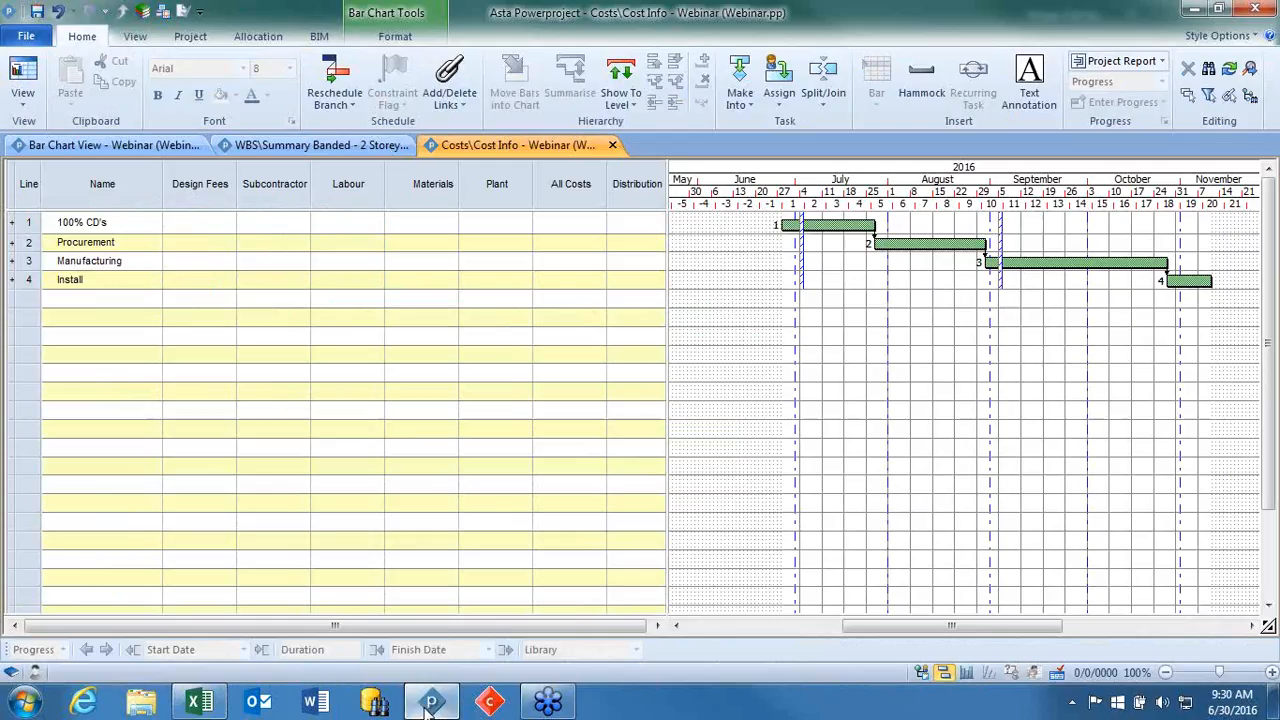
drag(205, 178, 500, 183)
right_click(278, 187)
click(318, 216)
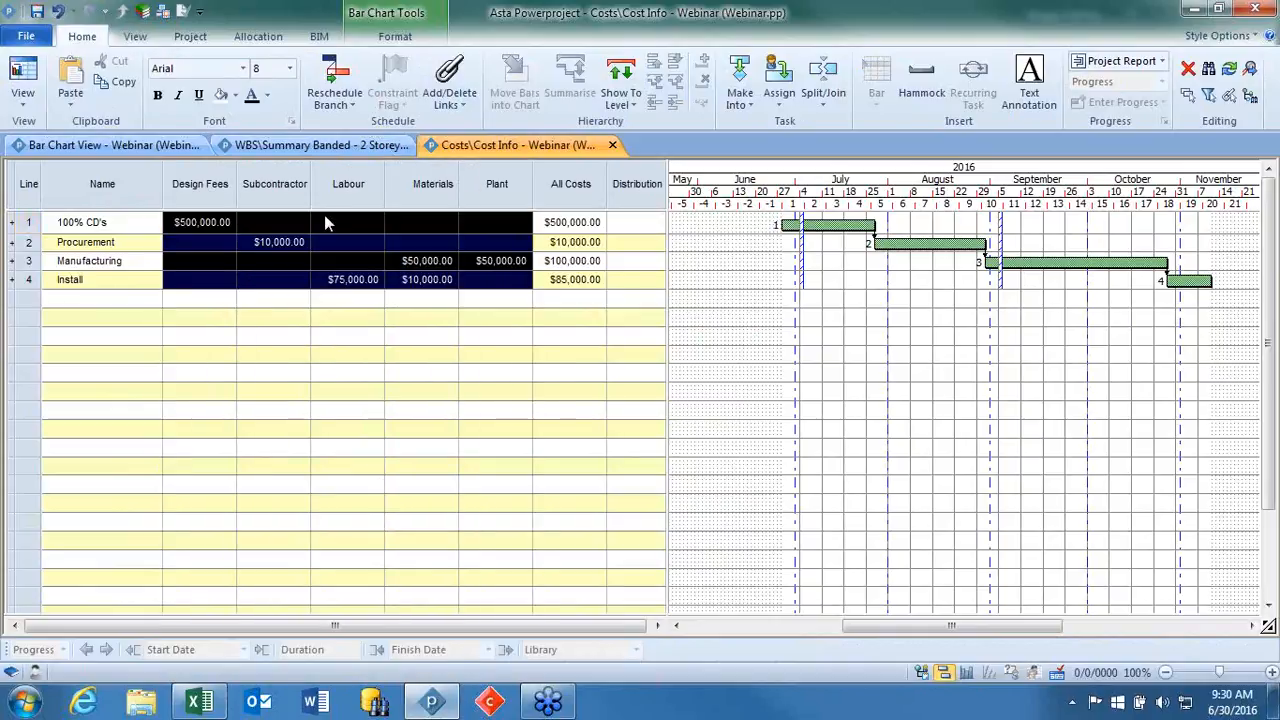
click(410, 373)
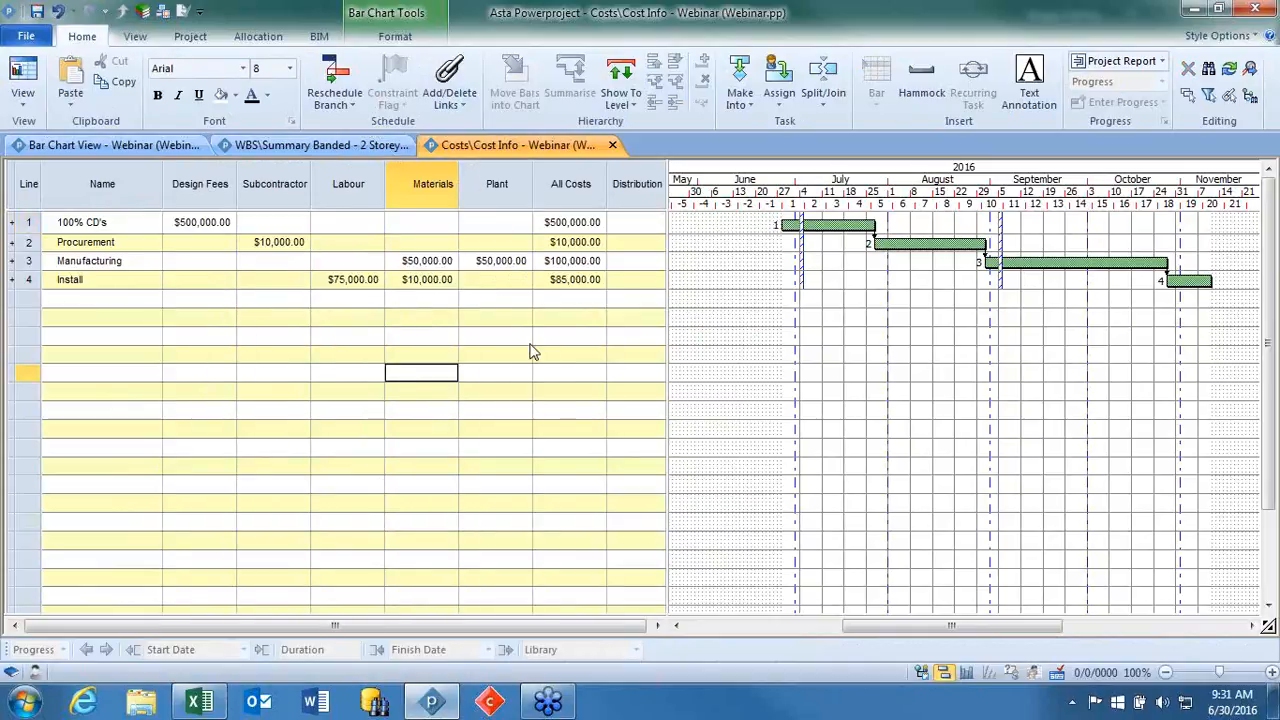
Display the cost allocation lines beneath the tasks and select the Design Fees line and the Manufacturing cost lines to examine them.
click(404, 37)
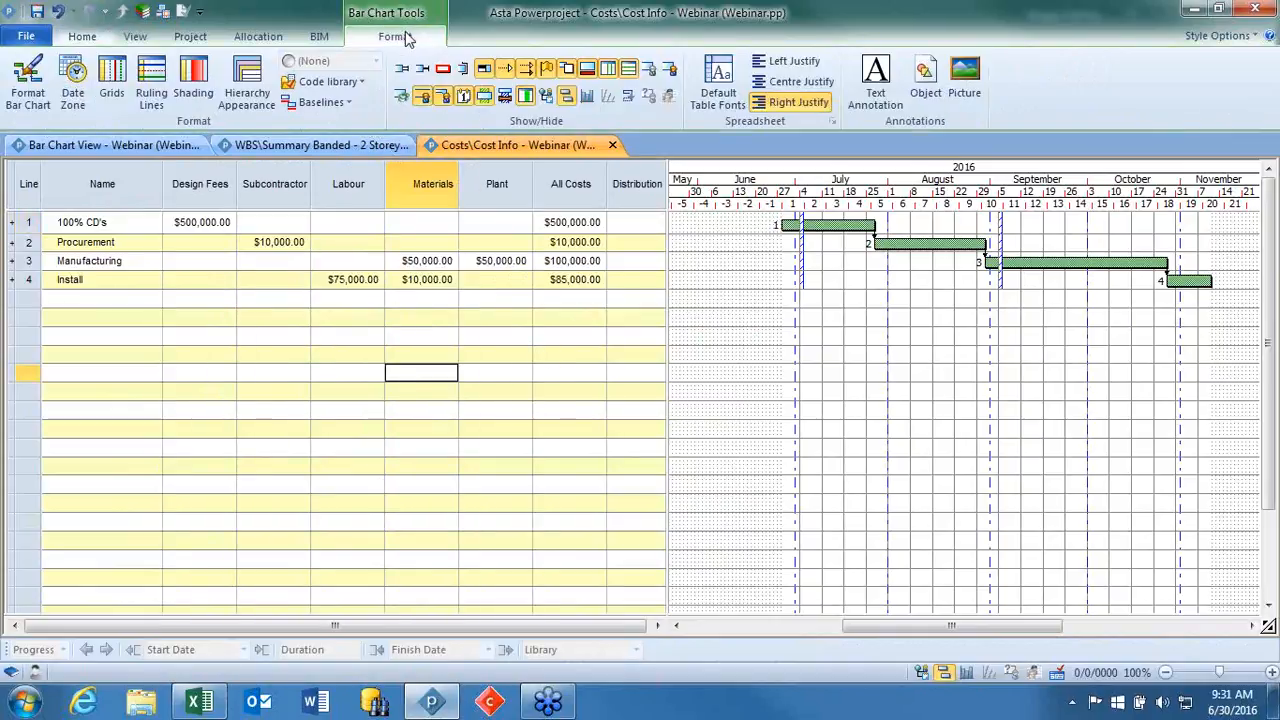
click(404, 102)
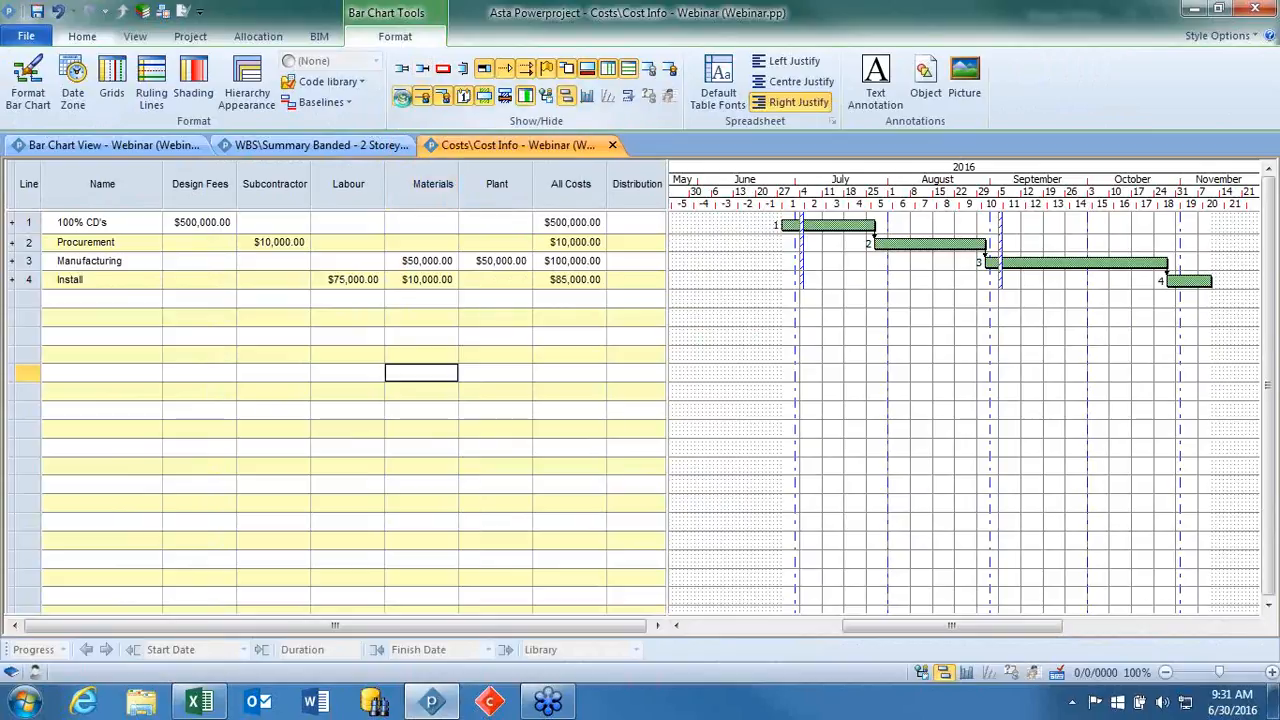
click(31, 242)
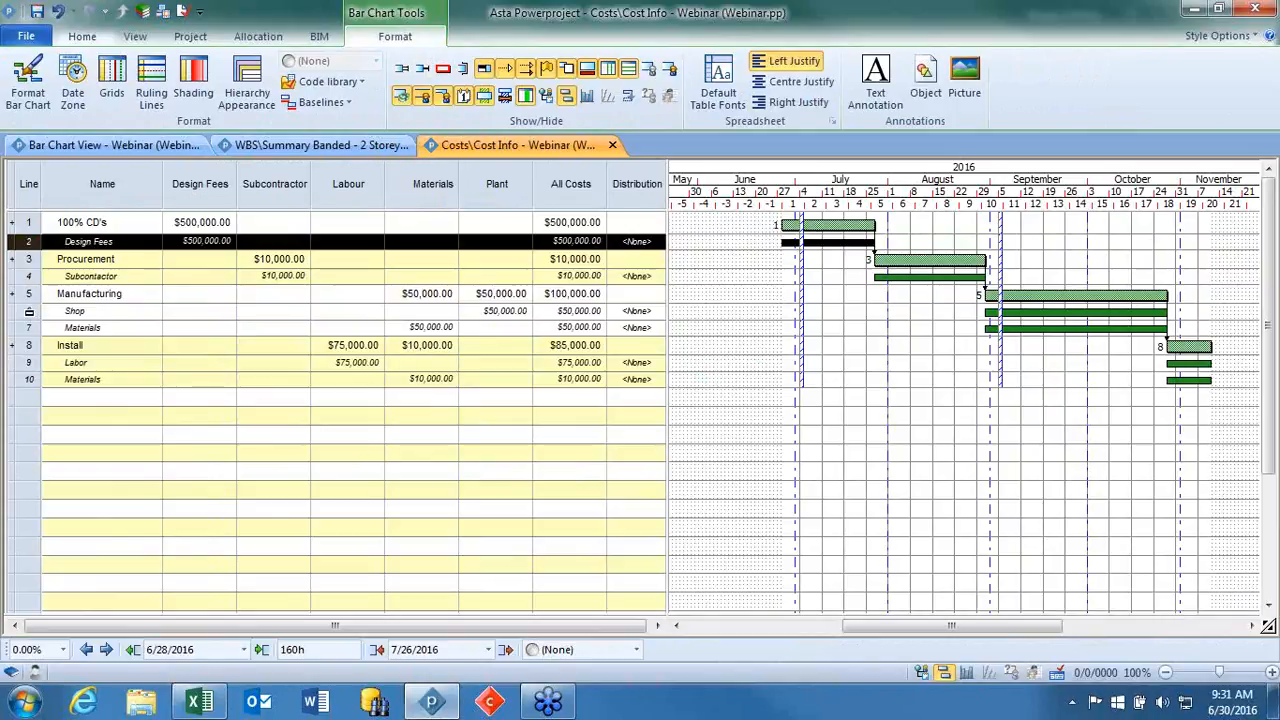
click(31, 311)
click(31, 326)
click(31, 317)
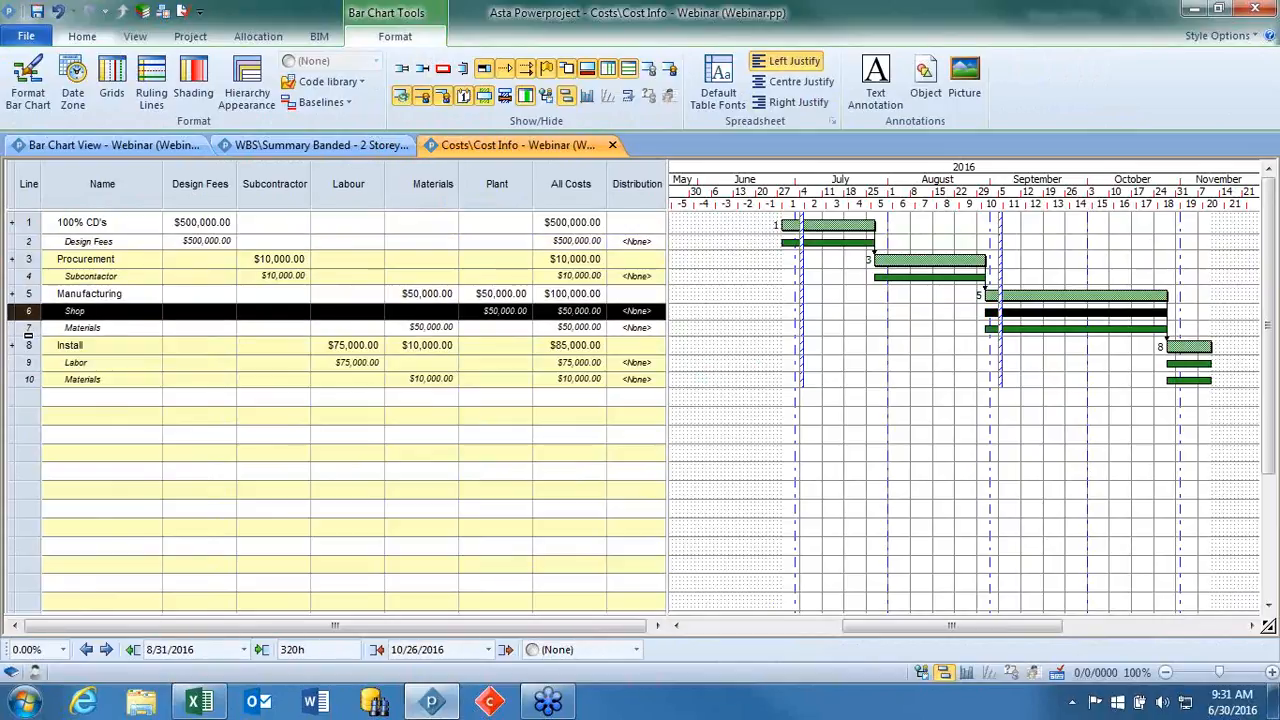
Select the Materials cost line beneath Manufacturing and display the project cost histograms under the bar chart.
click(28, 328)
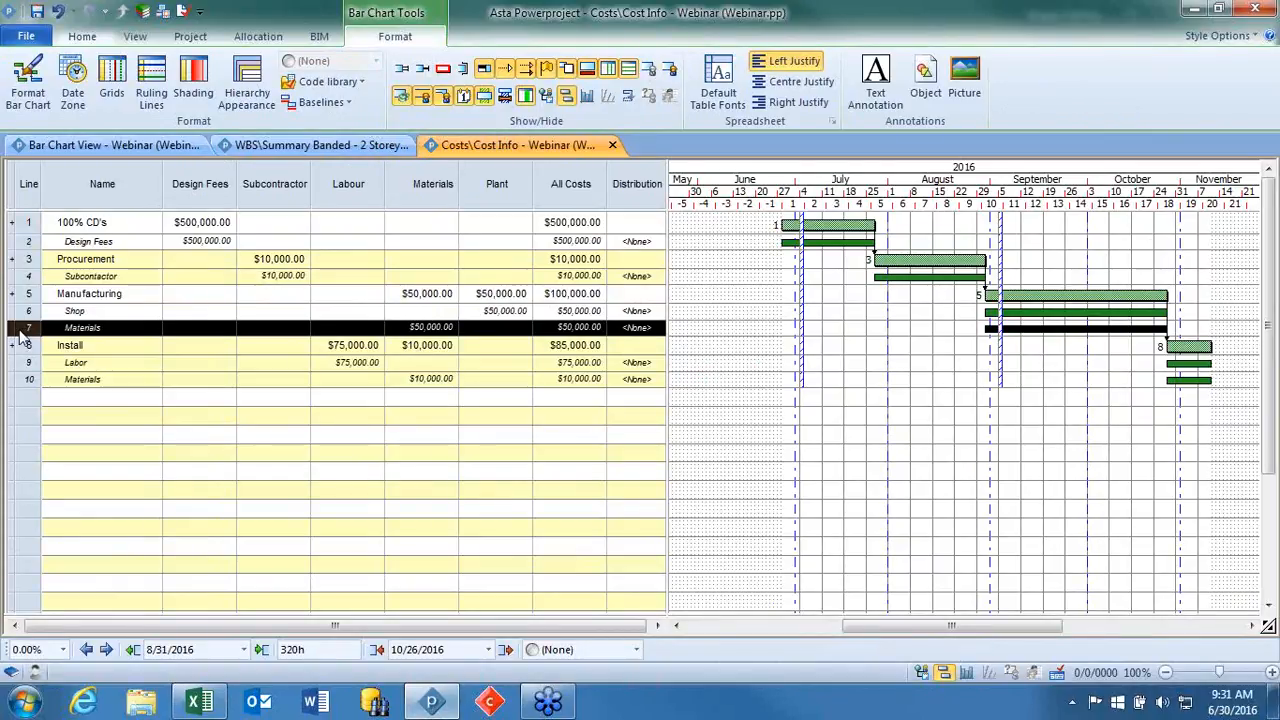
click(588, 100)
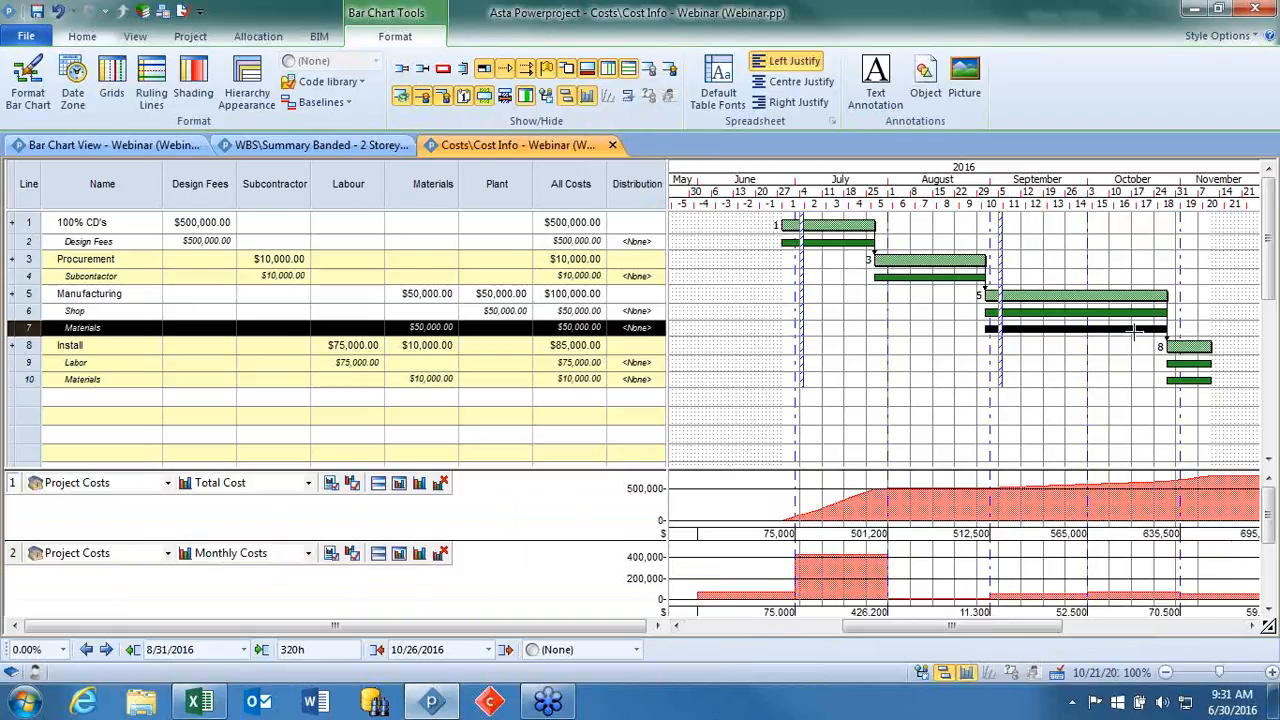
Resize the task bars: Manufacturing to finish 30 Sep 16, Install to start 10 Oct 16, Procurement to finish 10 Aug 16, 100% CD's to finish 01 Sep 16.
drag(1163, 296, 1088, 296)
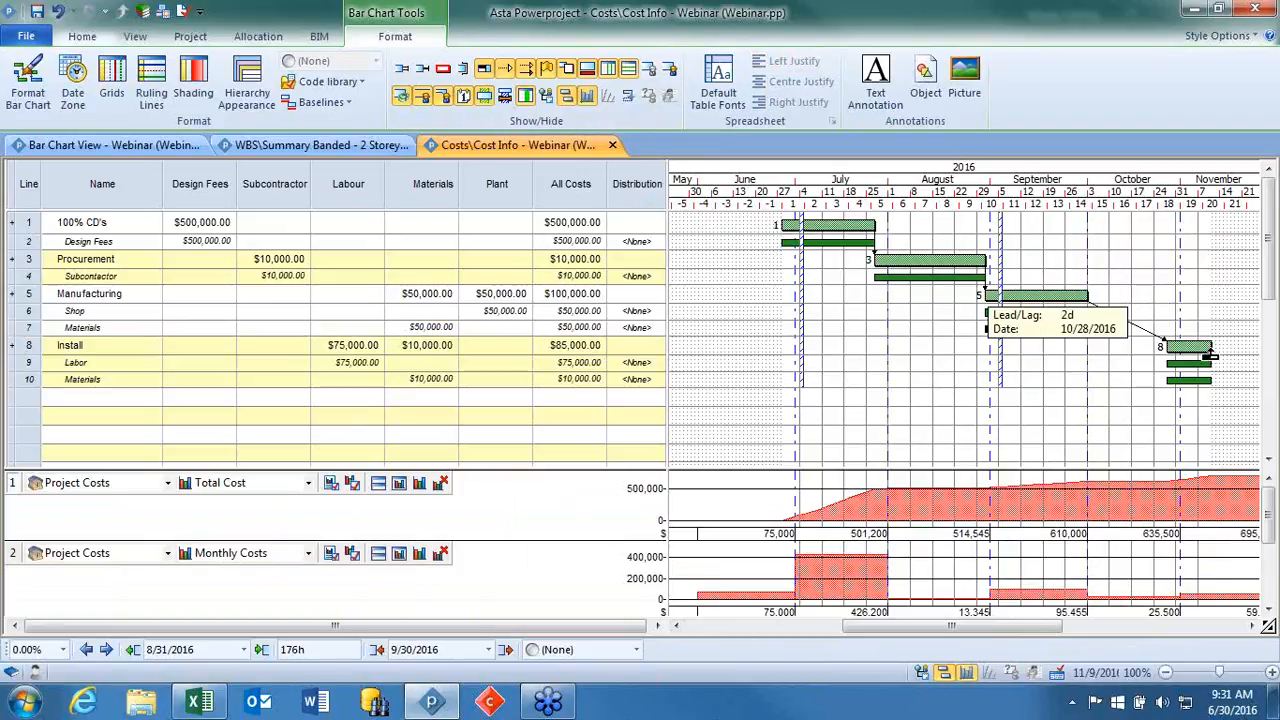
click(1168, 347)
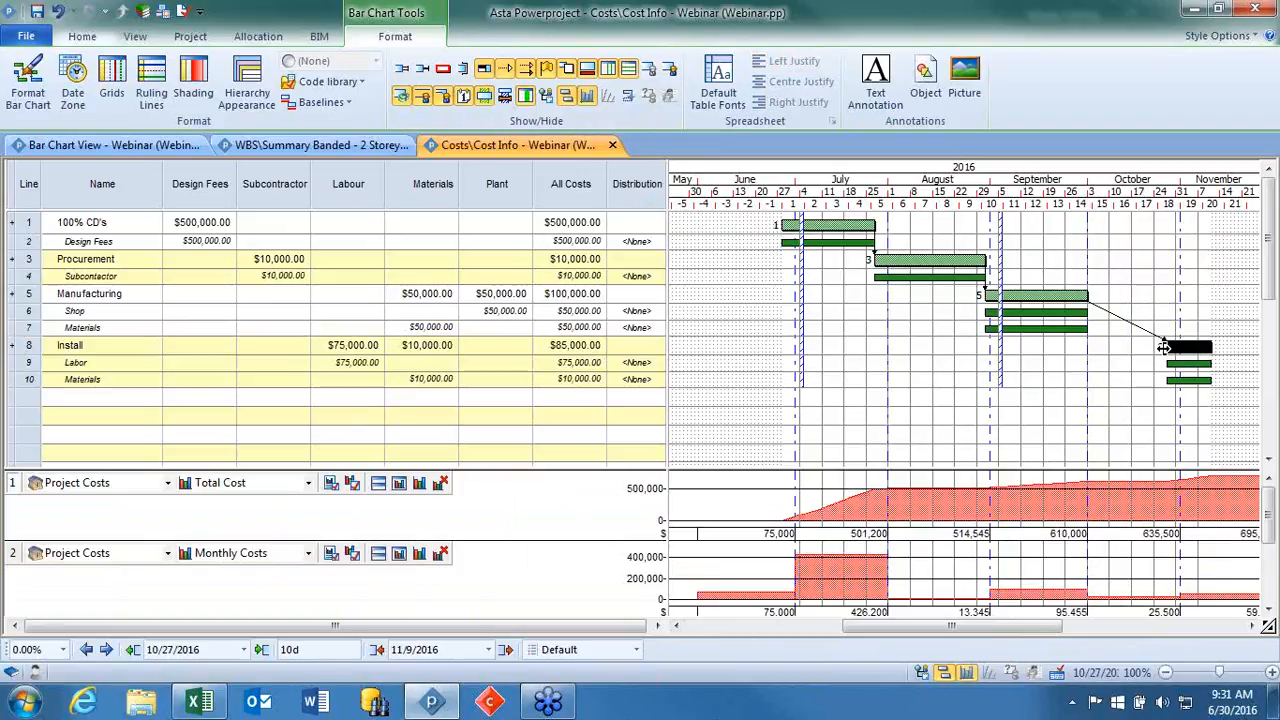
drag(1168, 347, 1112, 350)
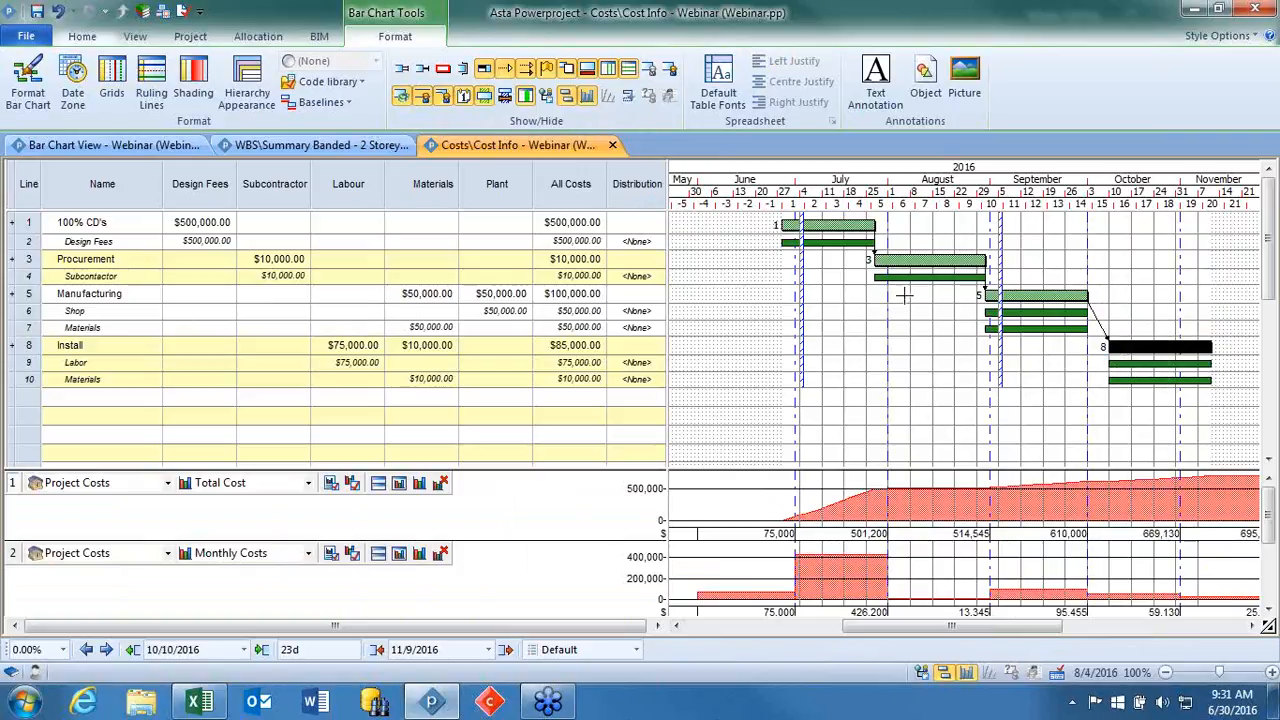
drag(986, 260, 925, 262)
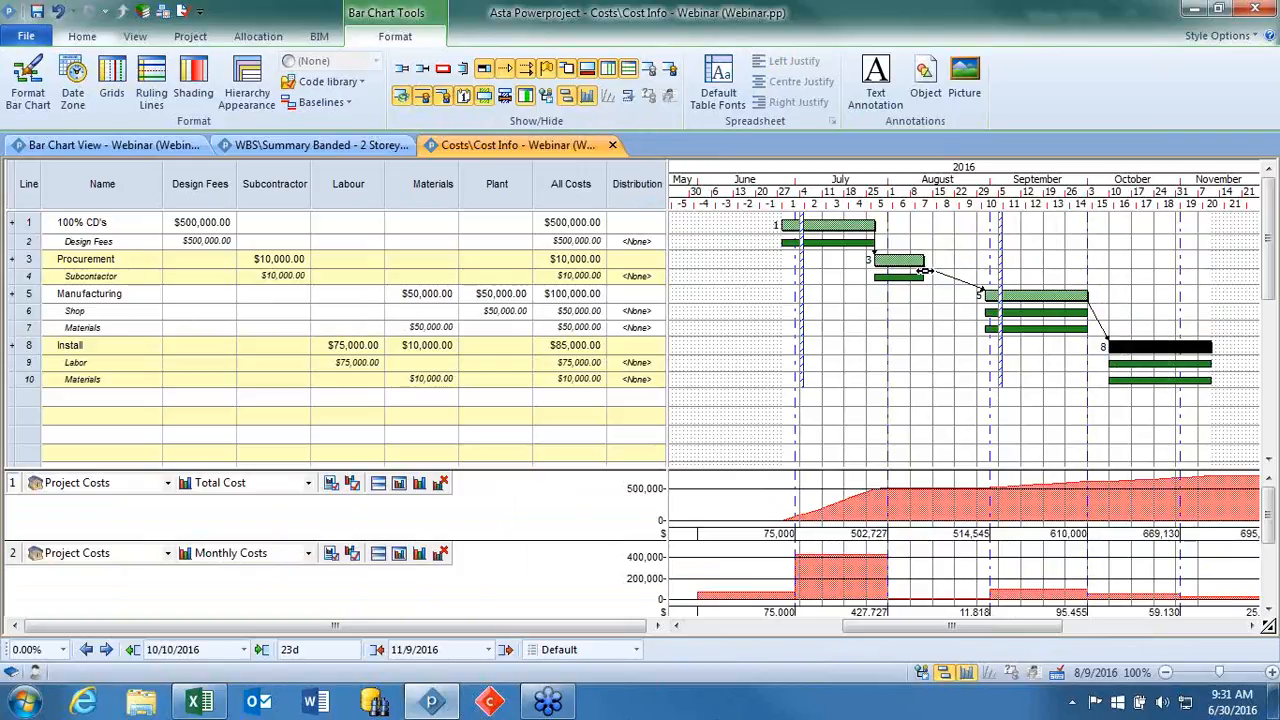
drag(876, 225, 995, 225)
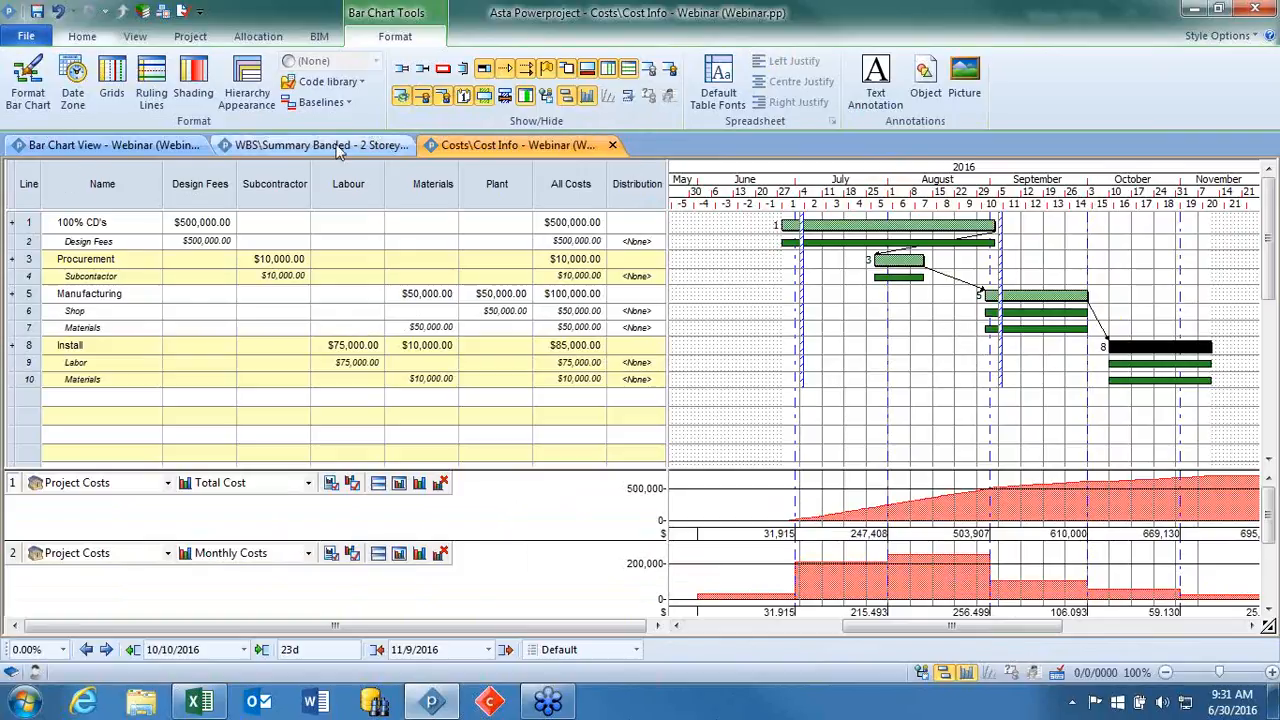
Close the Cost Info view and delete all four tasks, 100% CD's to Install, from the Bar Chart View.
click(612, 145)
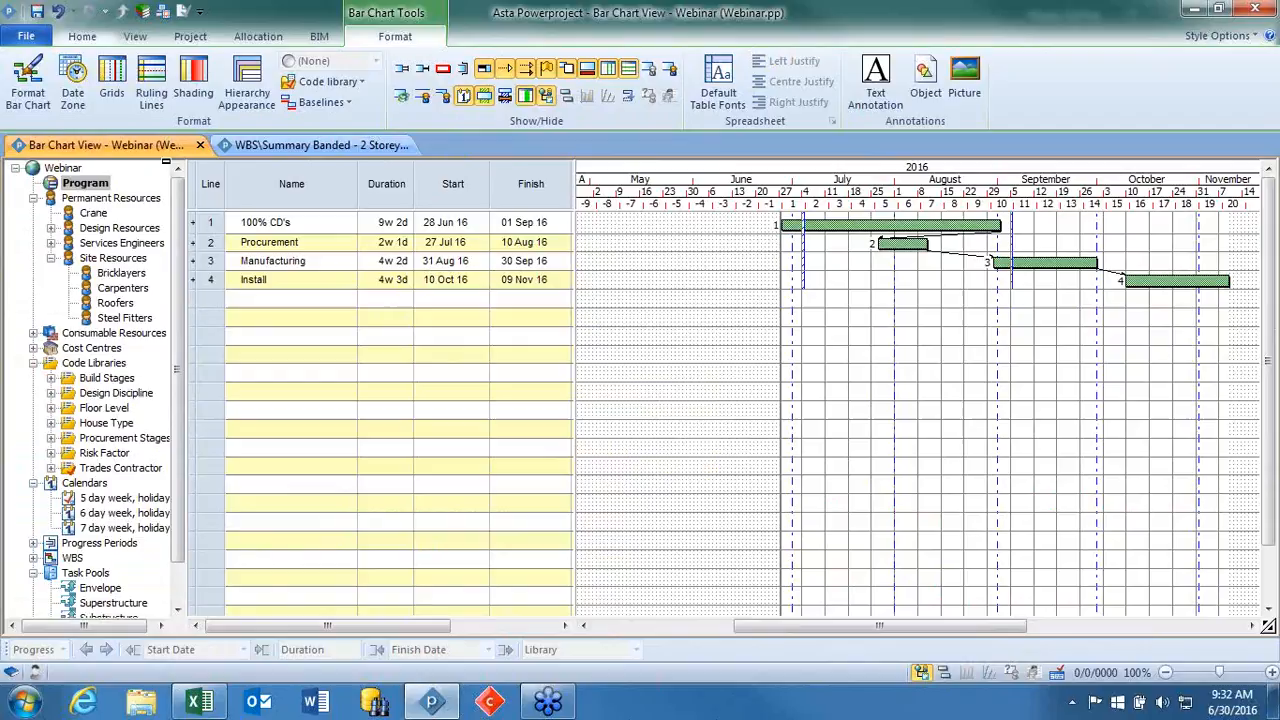
drag(211, 222, 213, 280)
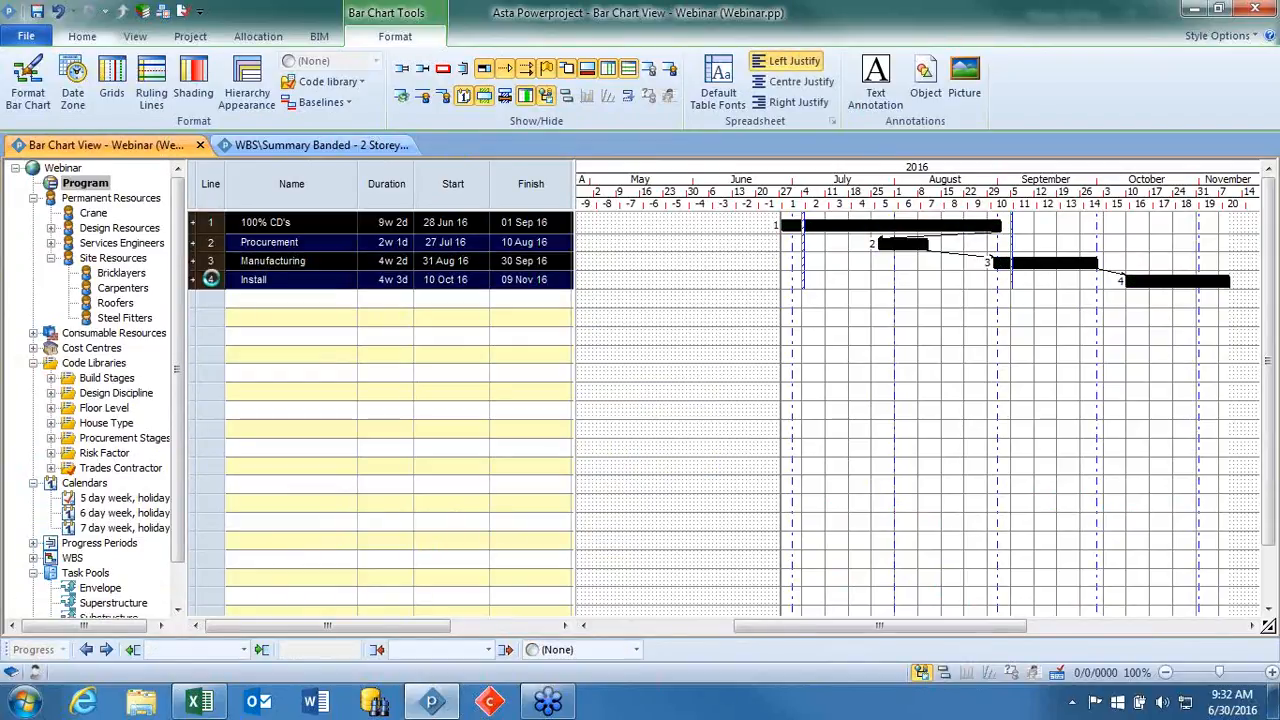
key(Delete)
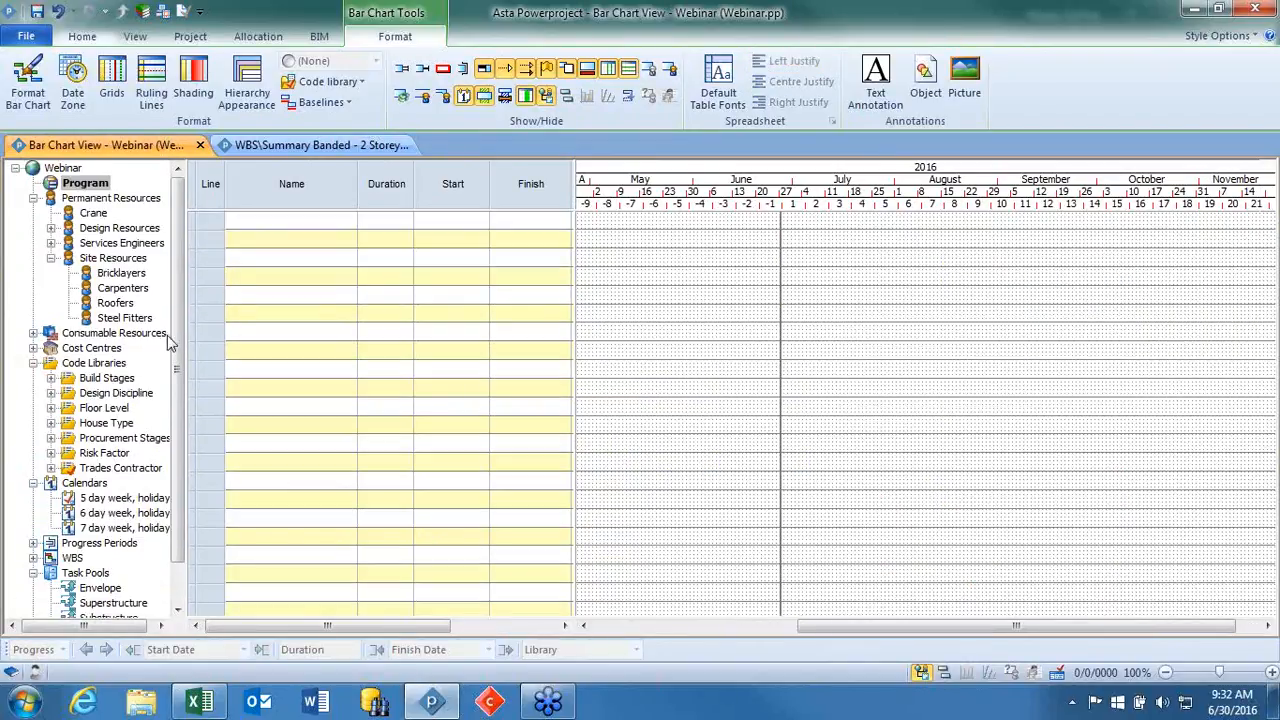
Examine the stored tasks in the Envelope, Substructure and Procurement task pools of the project tree.
click(33, 198)
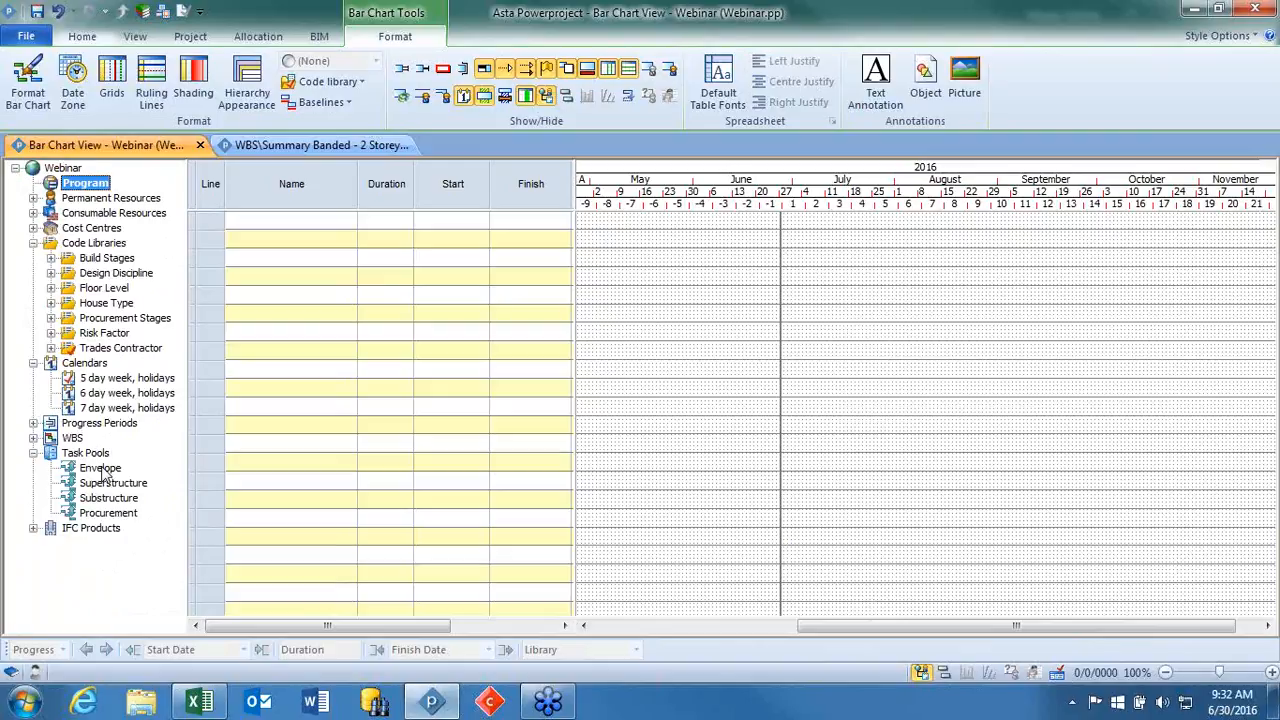
click(104, 470)
click(110, 498)
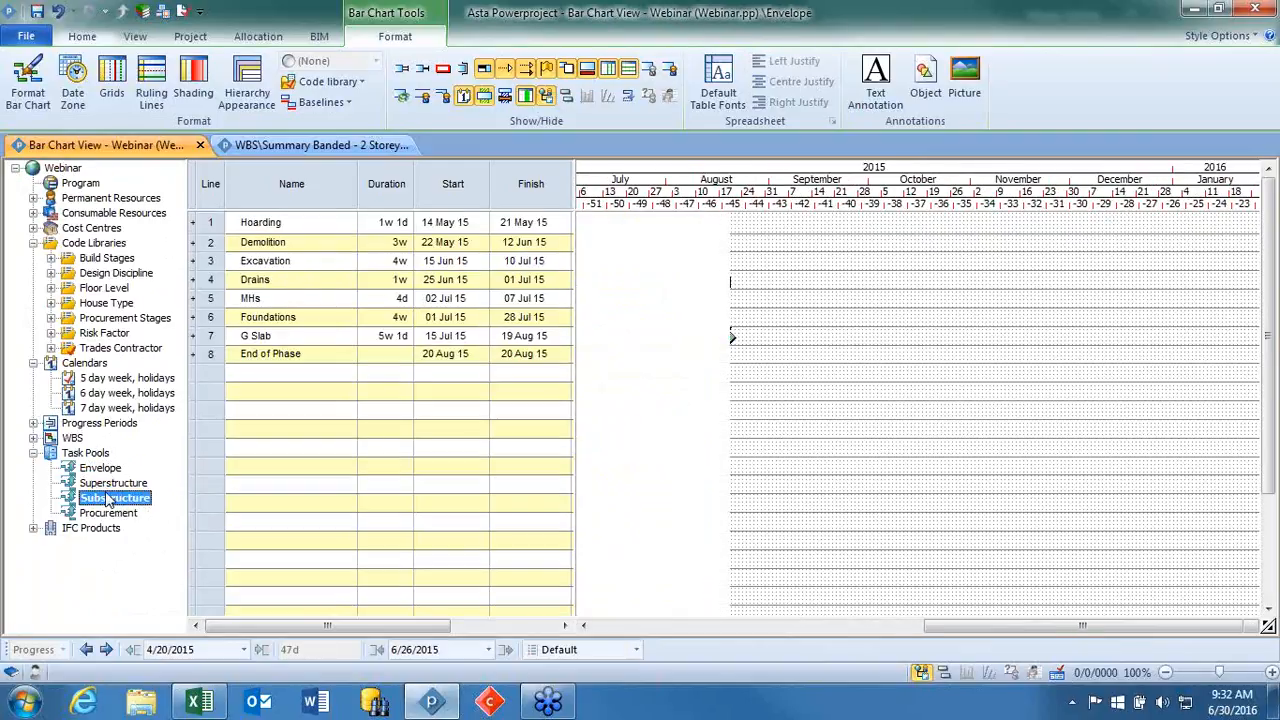
click(81, 185)
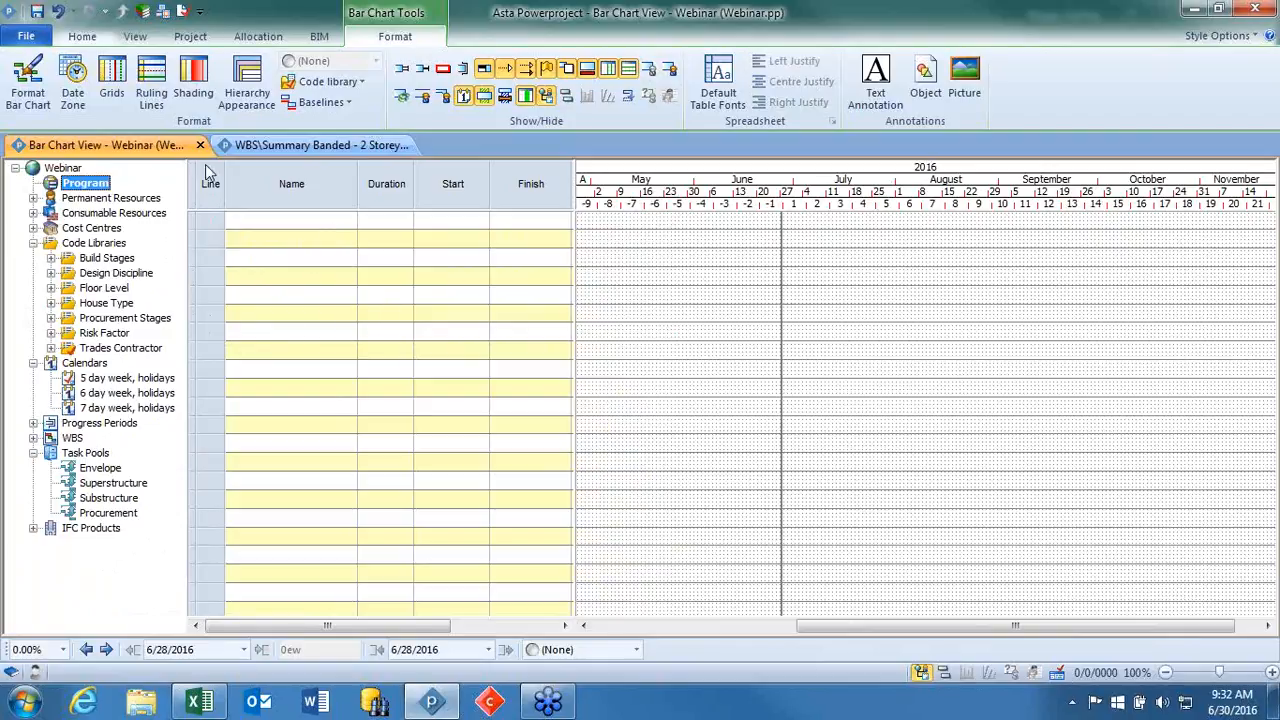
click(97, 470)
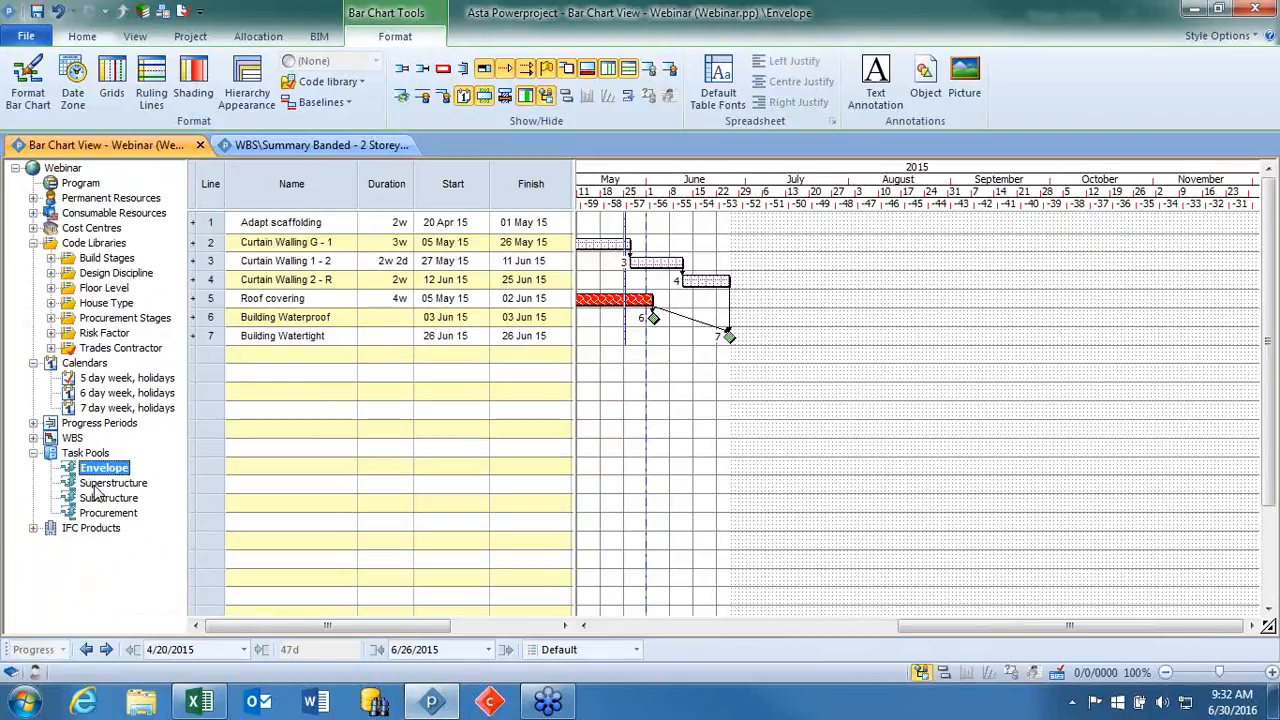
drag(938, 632, 810, 567)
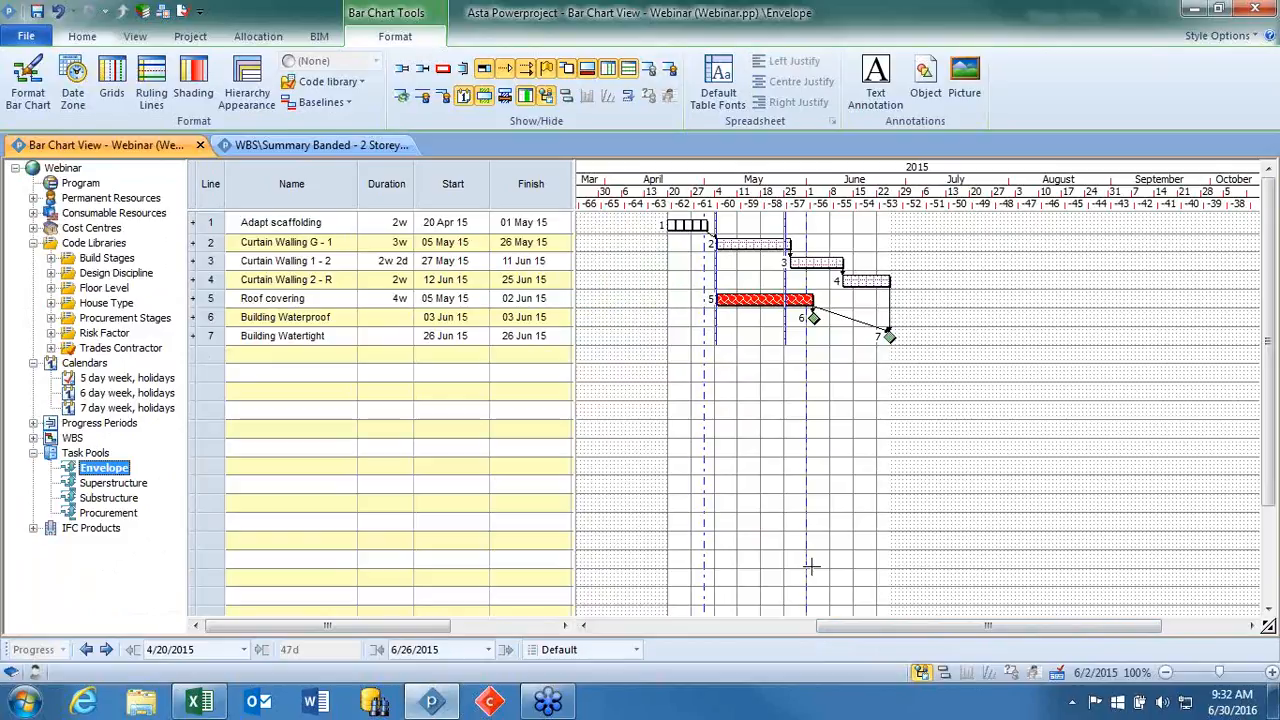
click(108, 483)
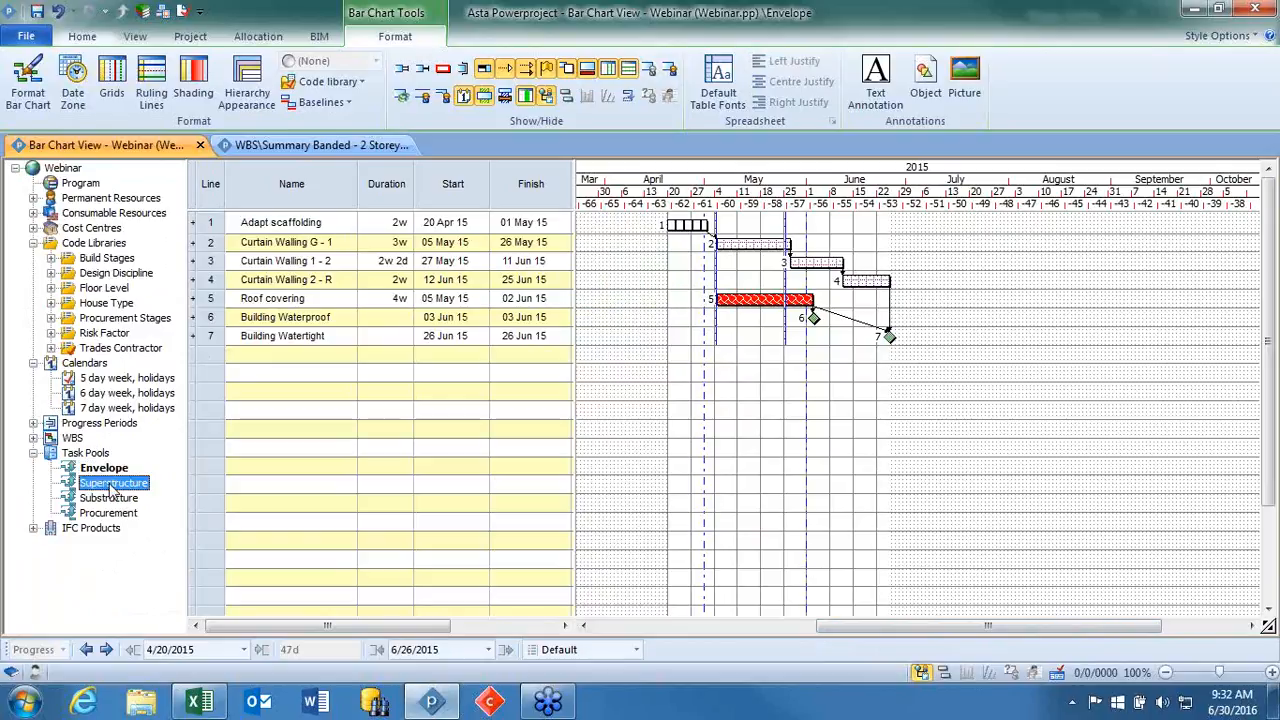
click(108, 498)
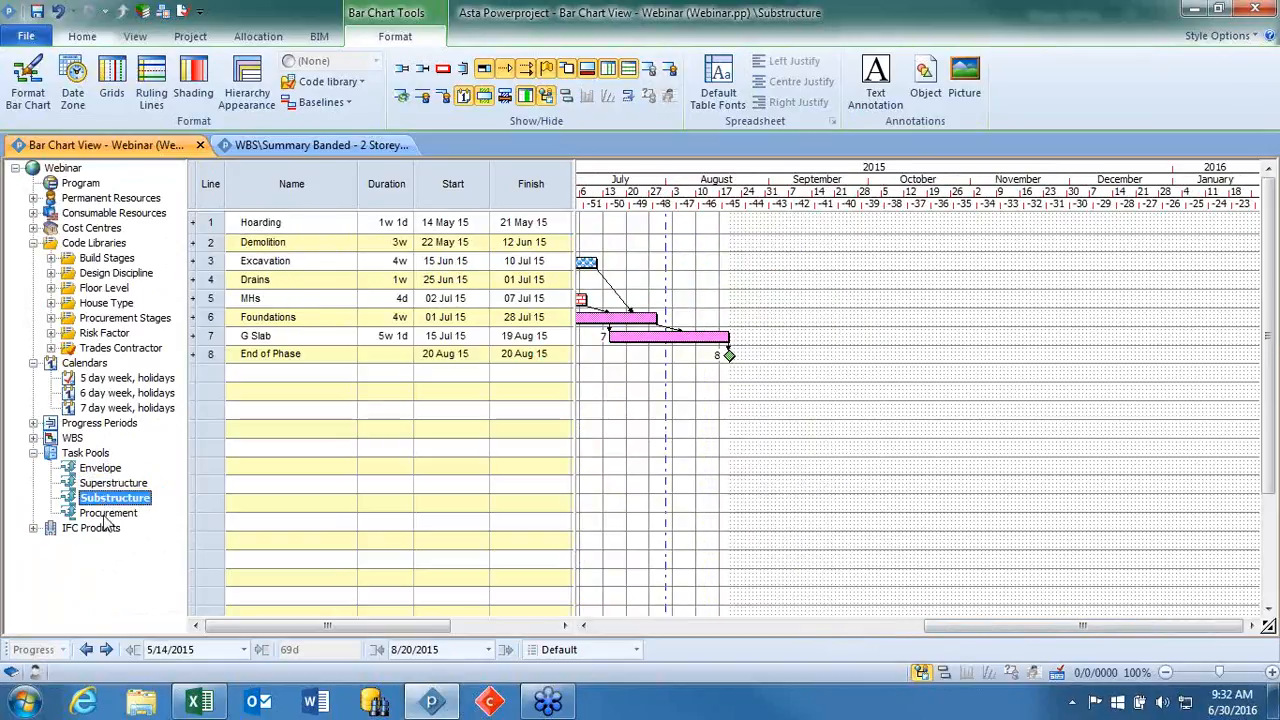
click(105, 513)
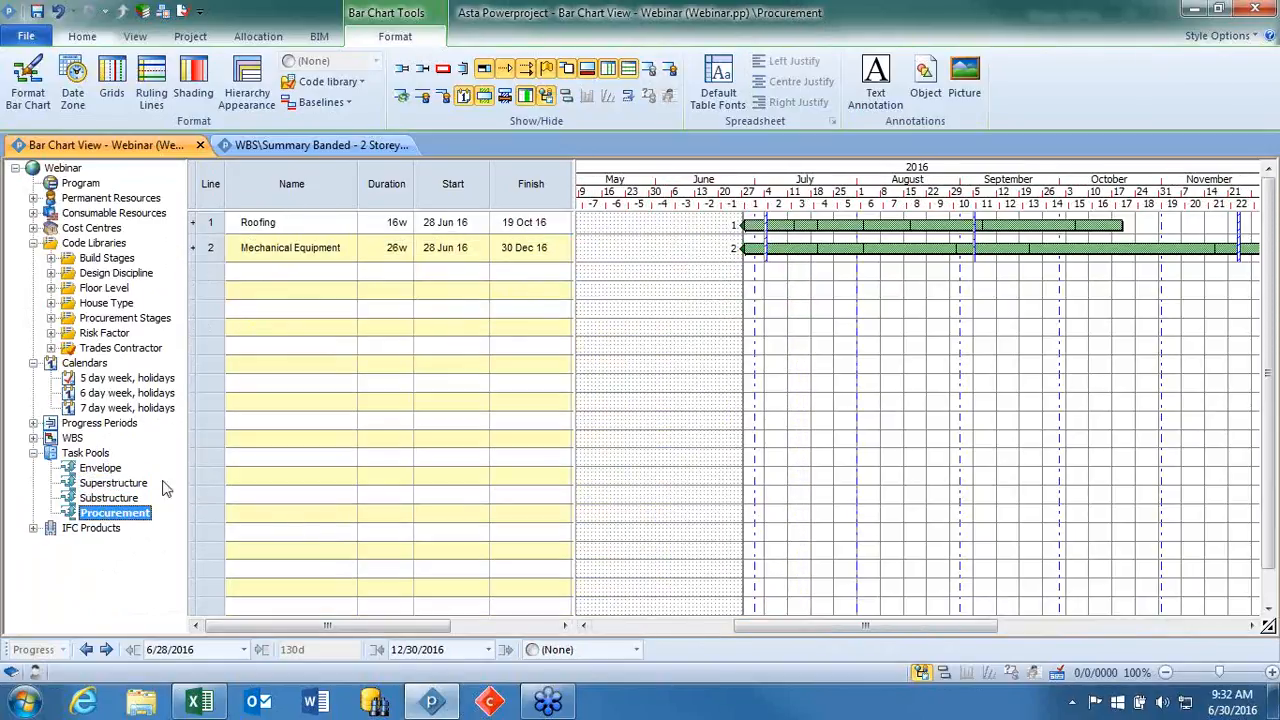
click(103, 455)
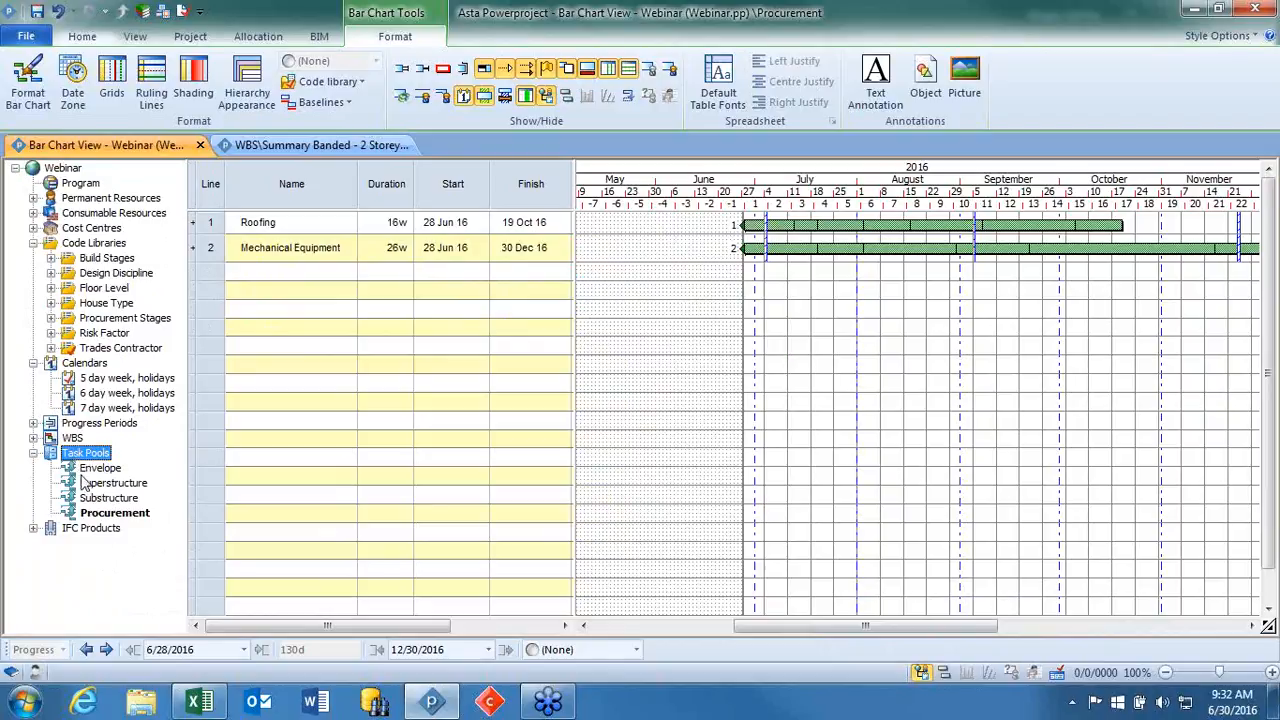
Add the Procurement task pool starting 01 Apr 16 and the Substructure task pool starting 23 May 16 to the empty Program chart.
click(86, 186)
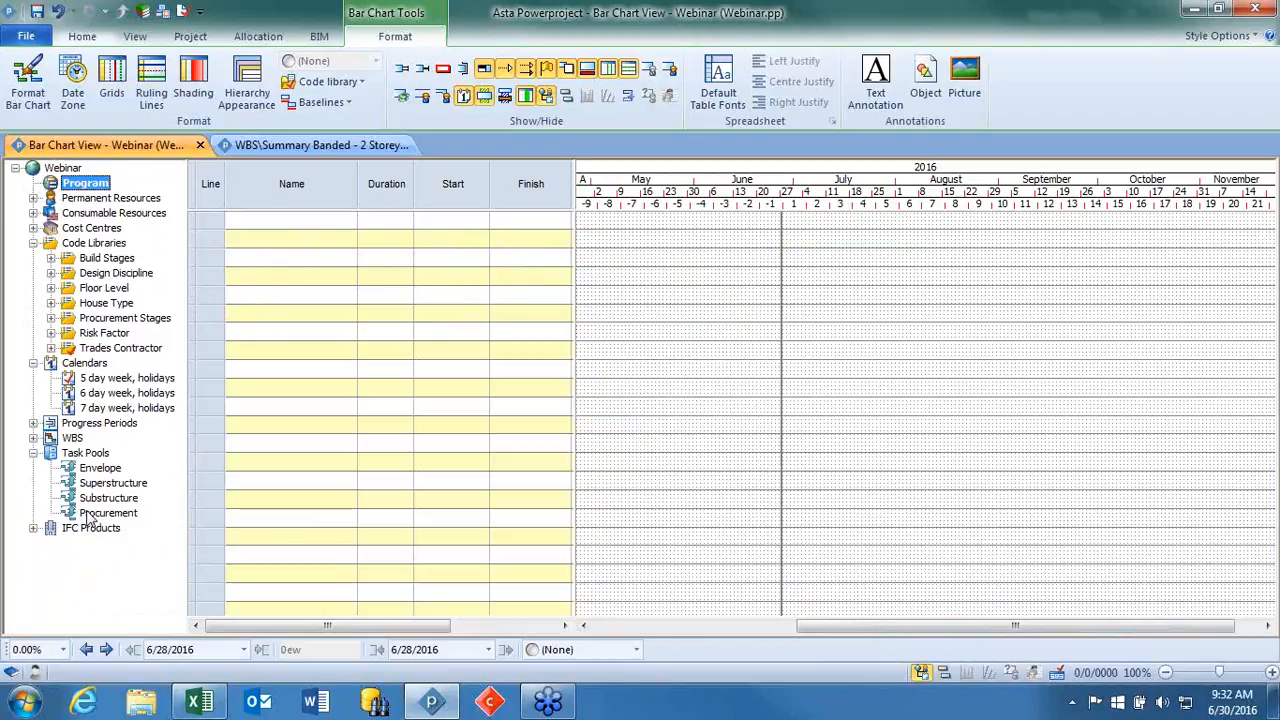
click(86, 515)
drag(443, 450, 801, 222)
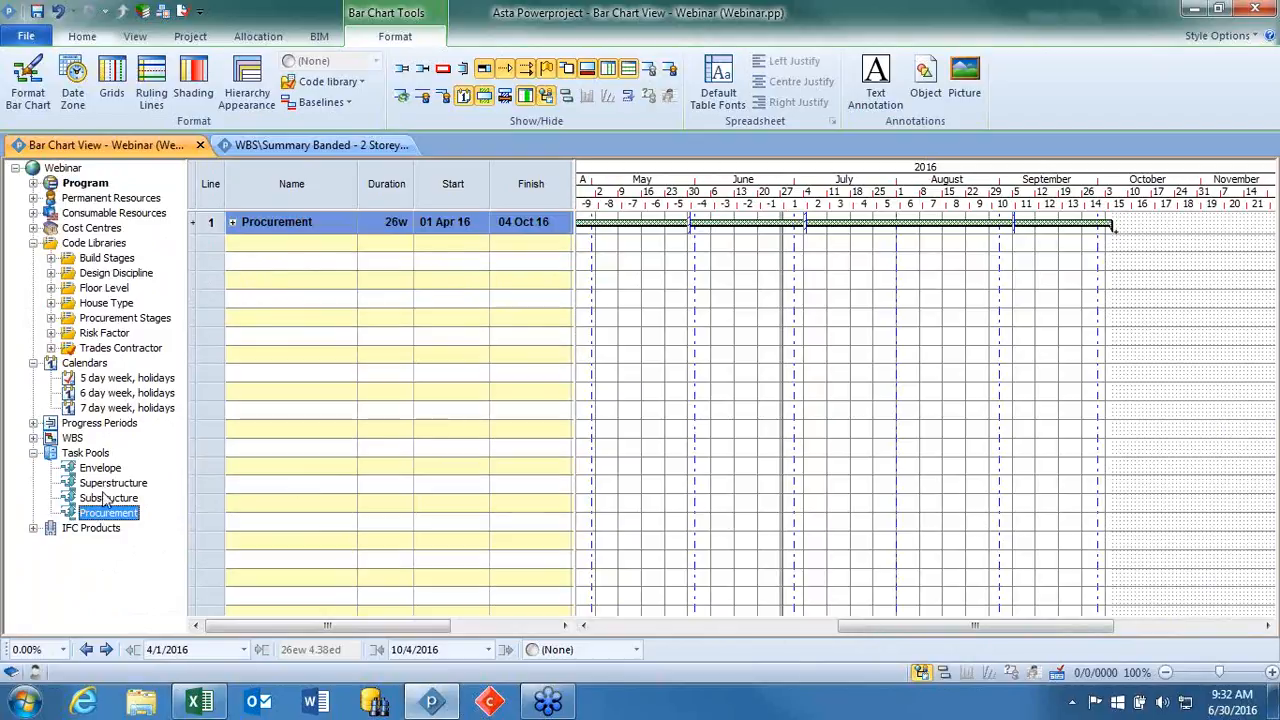
click(106, 498)
drag(106, 498, 821, 243)
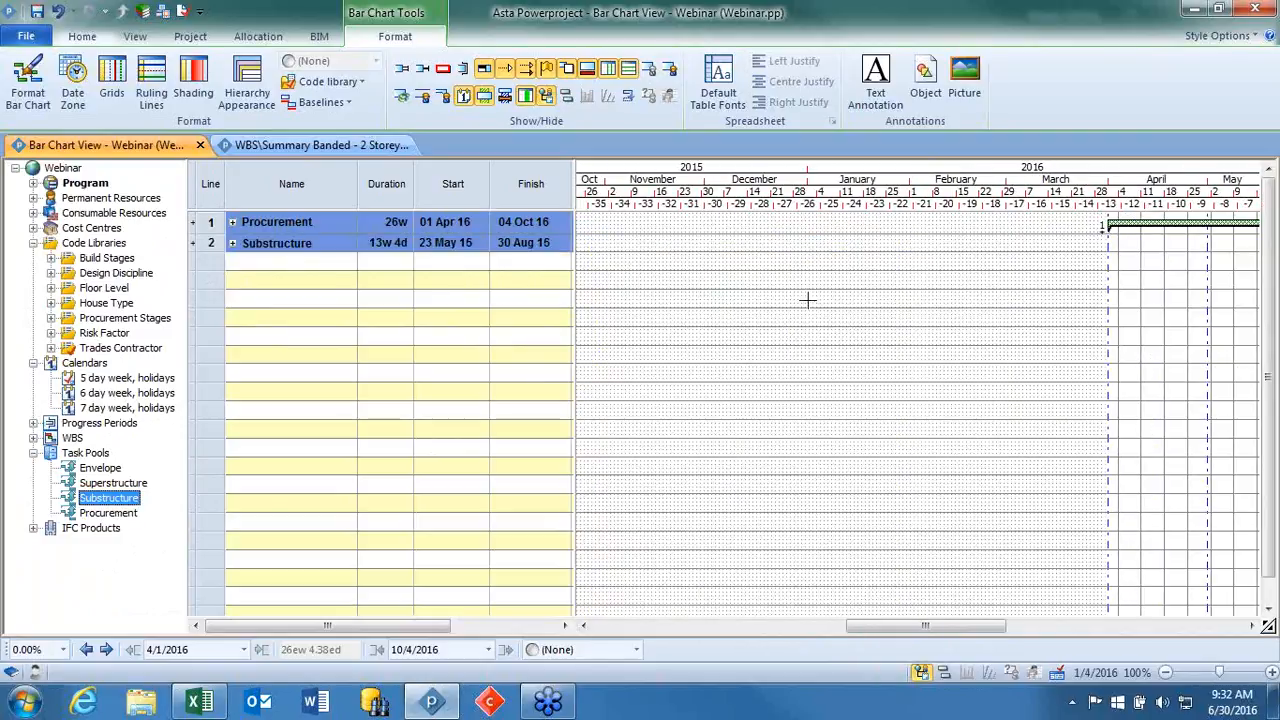
Expand the Procurement and Substructure summaries in the task list and the Program branch in the project tree.
click(232, 222)
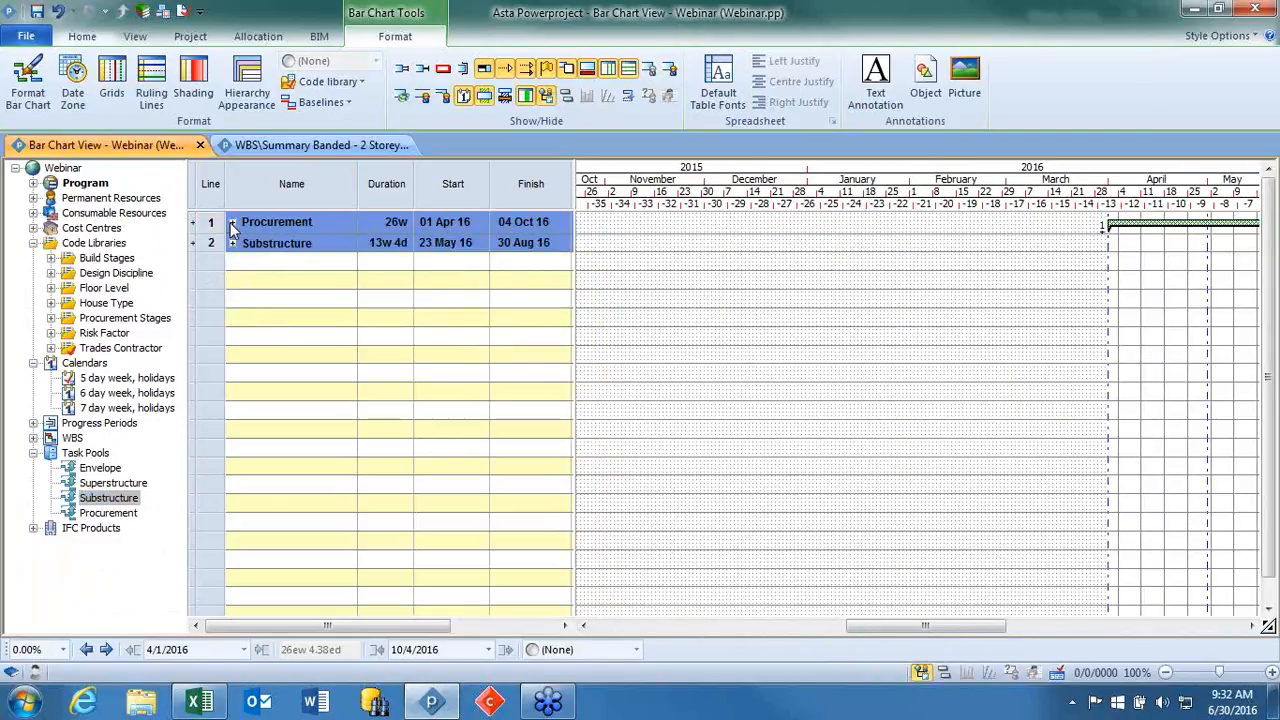
click(232, 290)
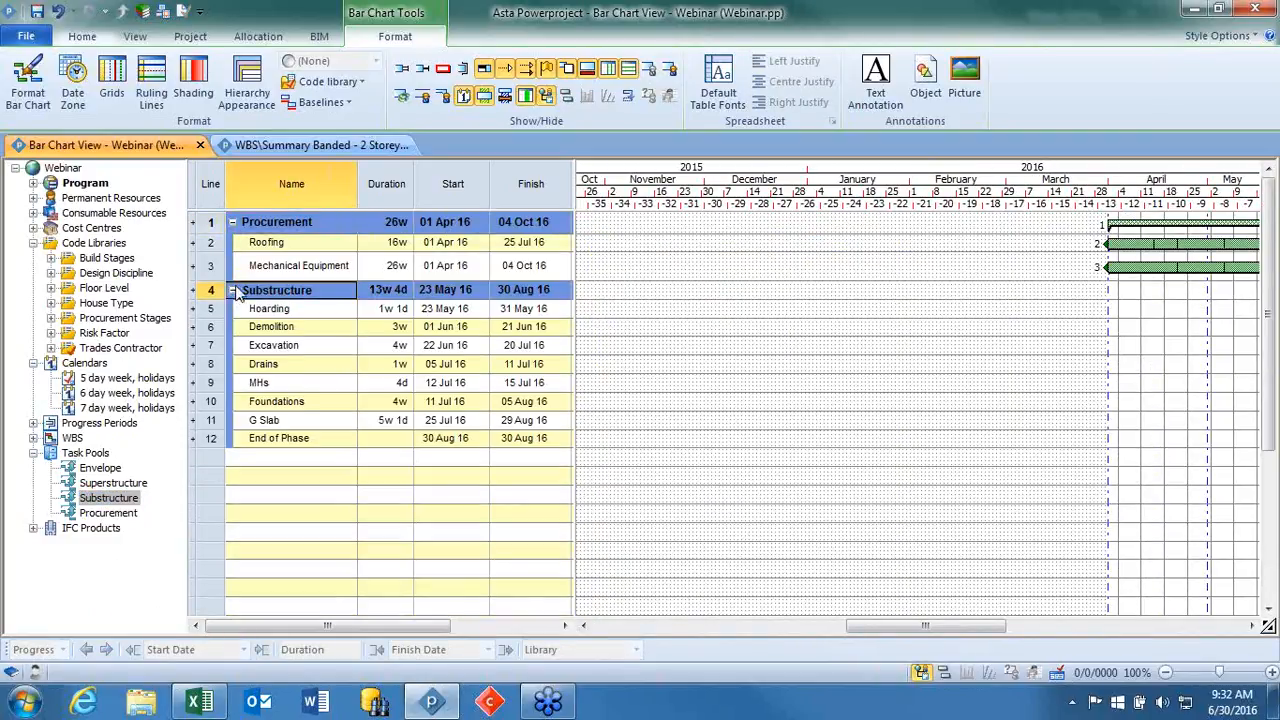
click(86, 185)
click(33, 183)
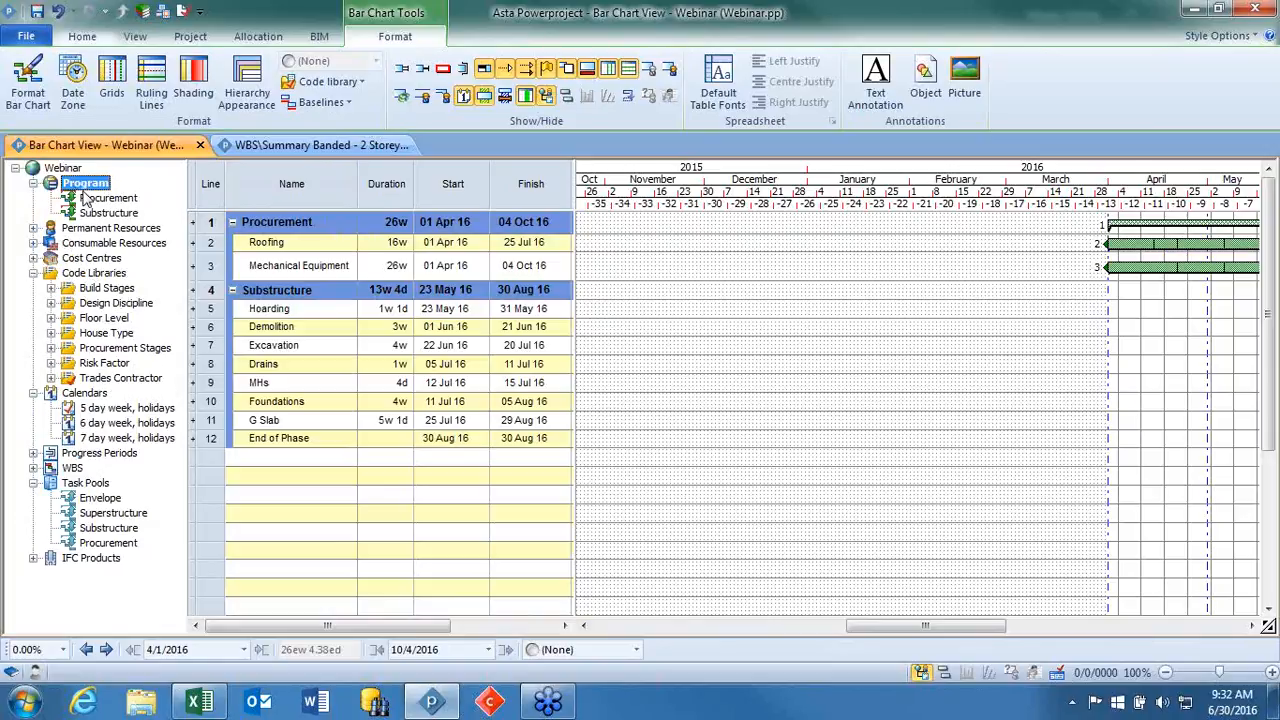
Open the Procurement chart within the Program branch and expand the Mechanical Equipment line into its individual tasks.
click(86, 197)
click(90, 213)
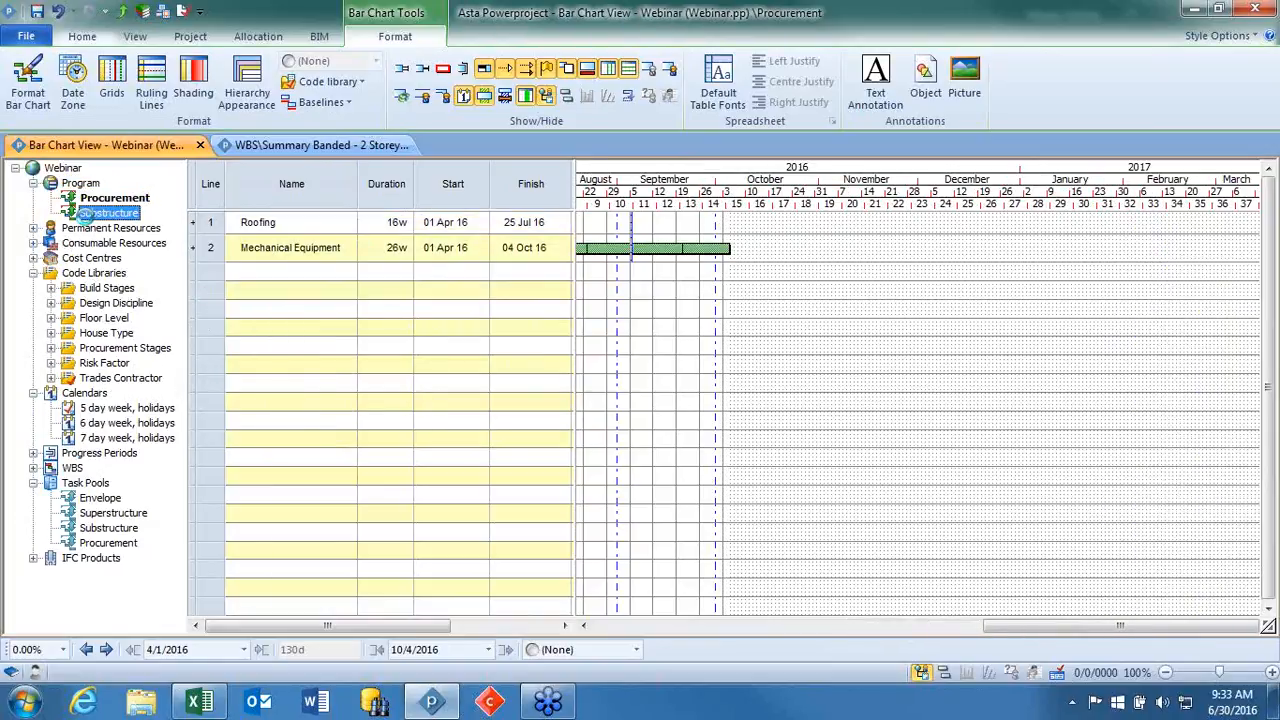
click(100, 200)
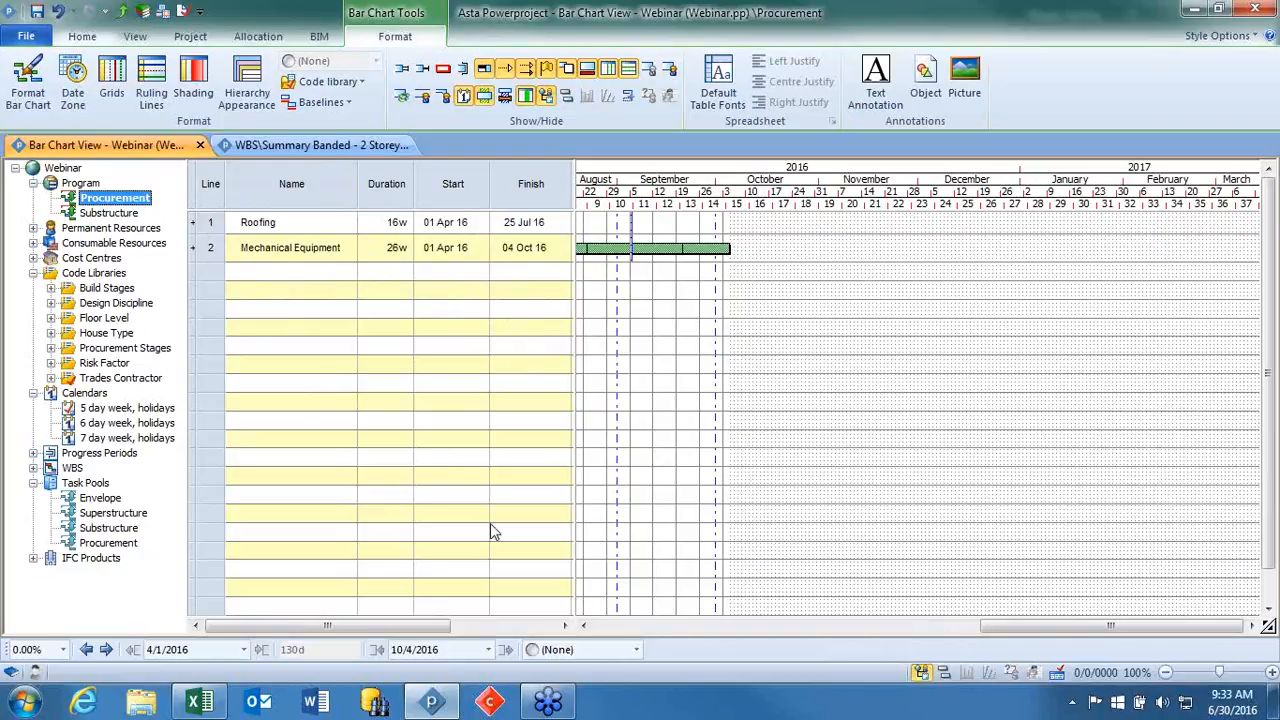
drag(1043, 625, 840, 652)
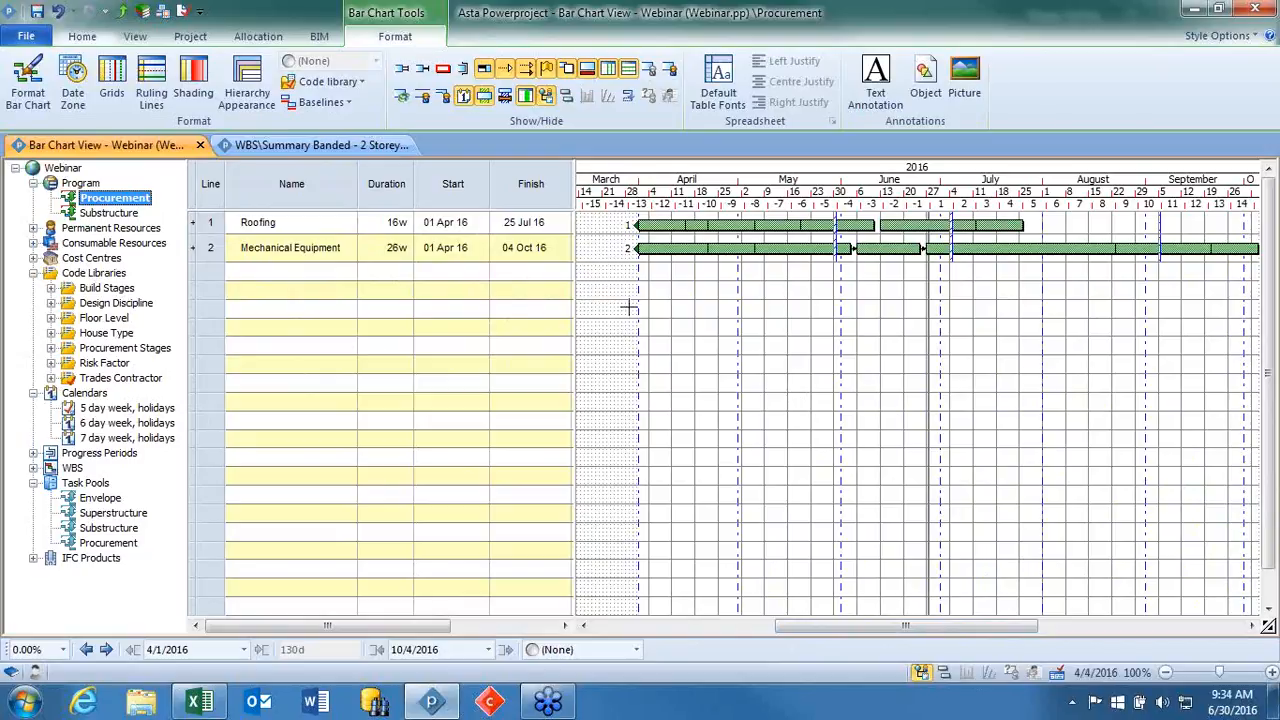
click(195, 248)
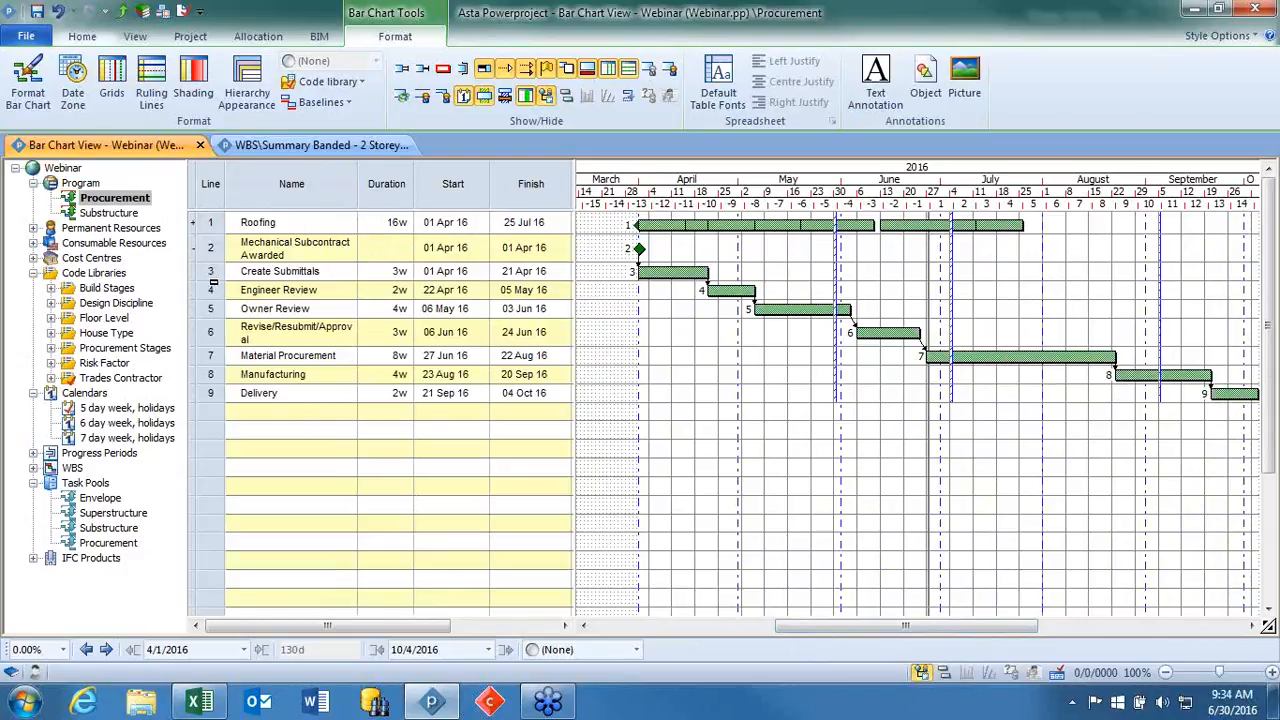
drag(217, 254, 210, 395)
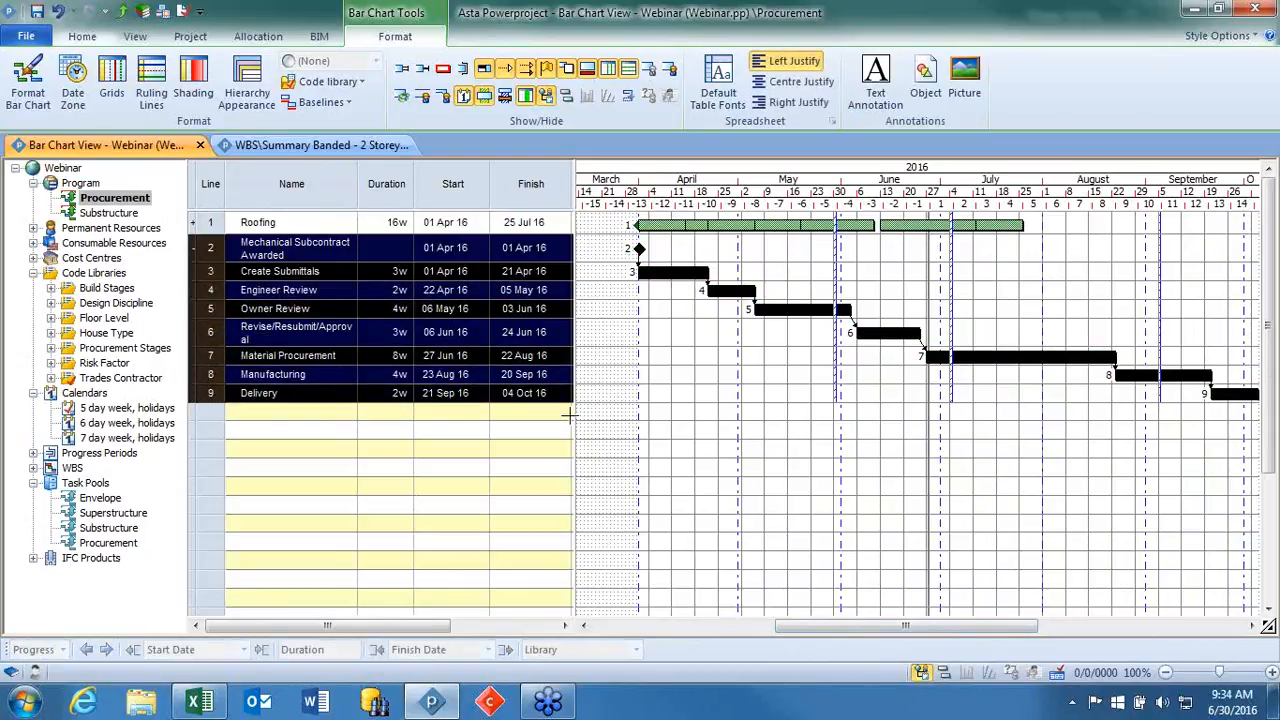
click(730, 403)
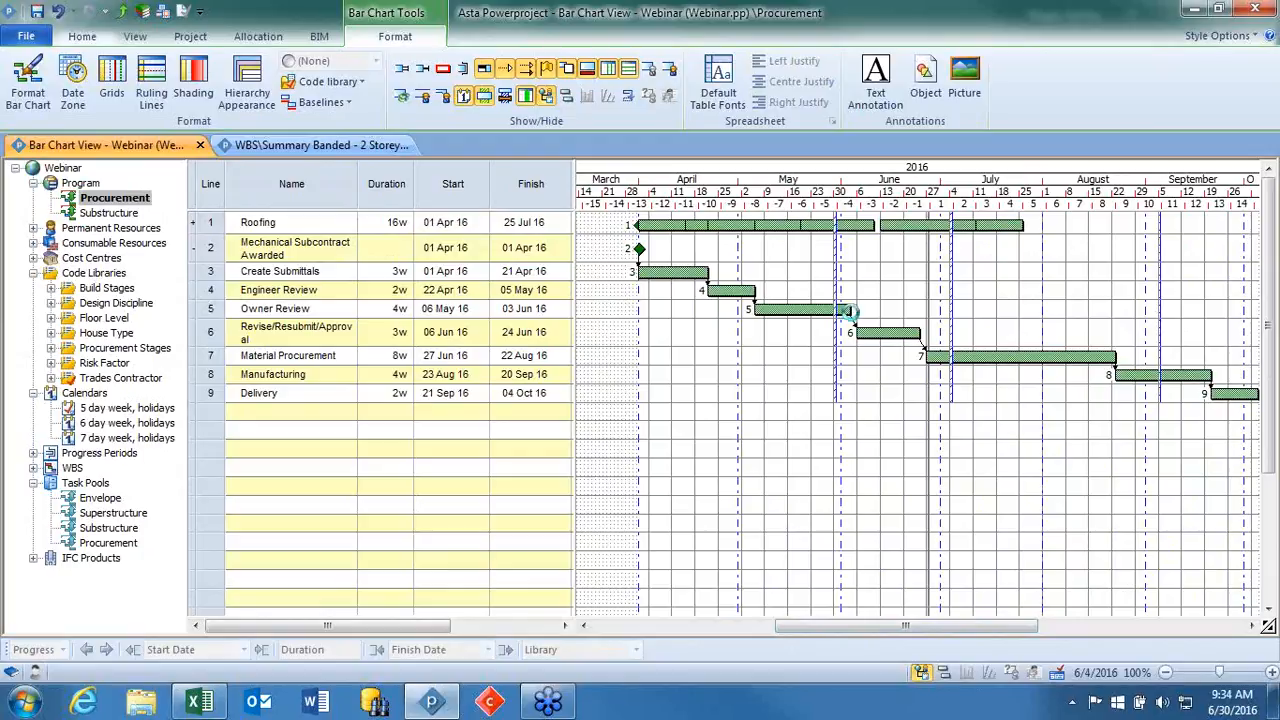
Extend the Owner Review task to 4w 1d, then collapse the Mechanical Equipment line and return to the Program chart.
drag(860, 312, 861, 312)
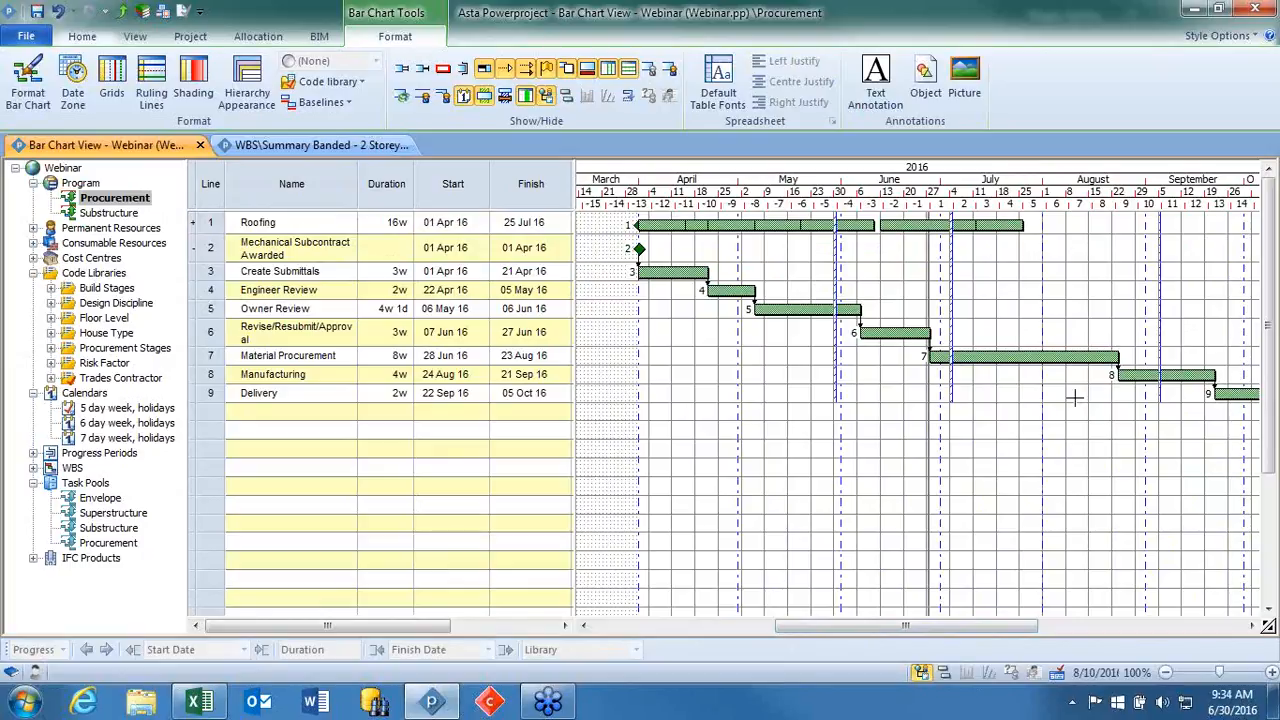
click(193, 249)
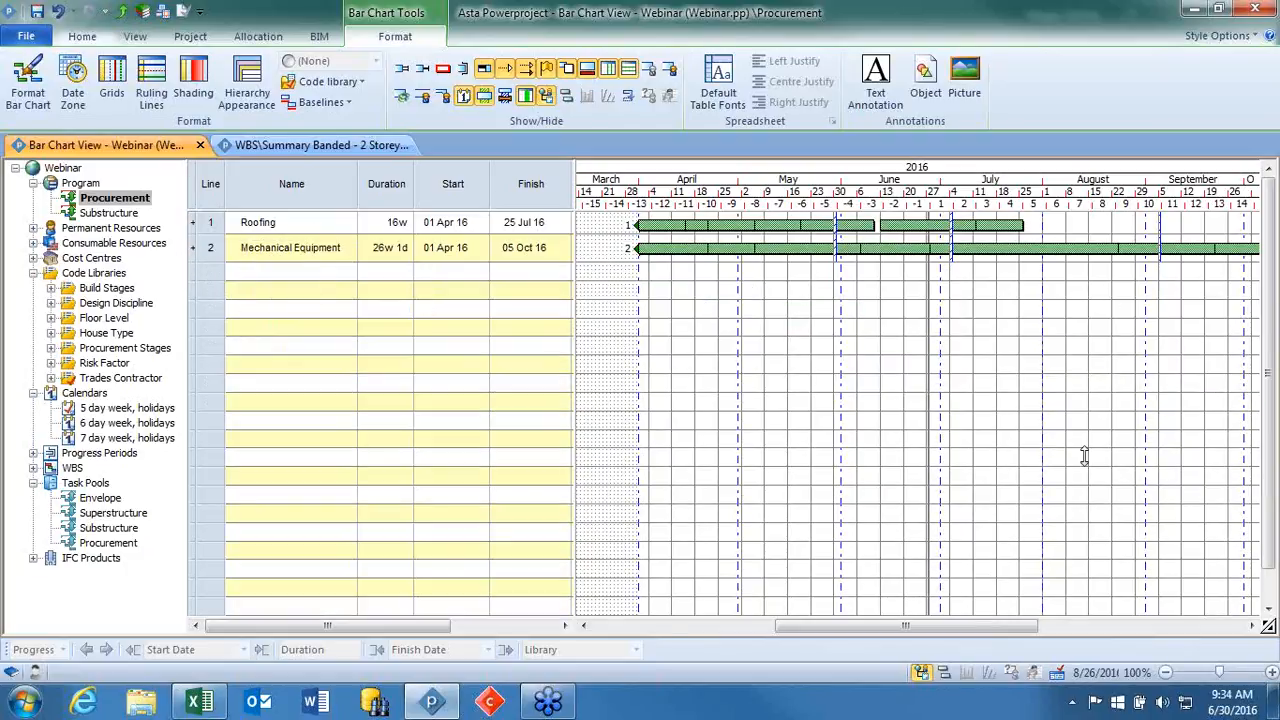
drag(972, 634, 990, 634)
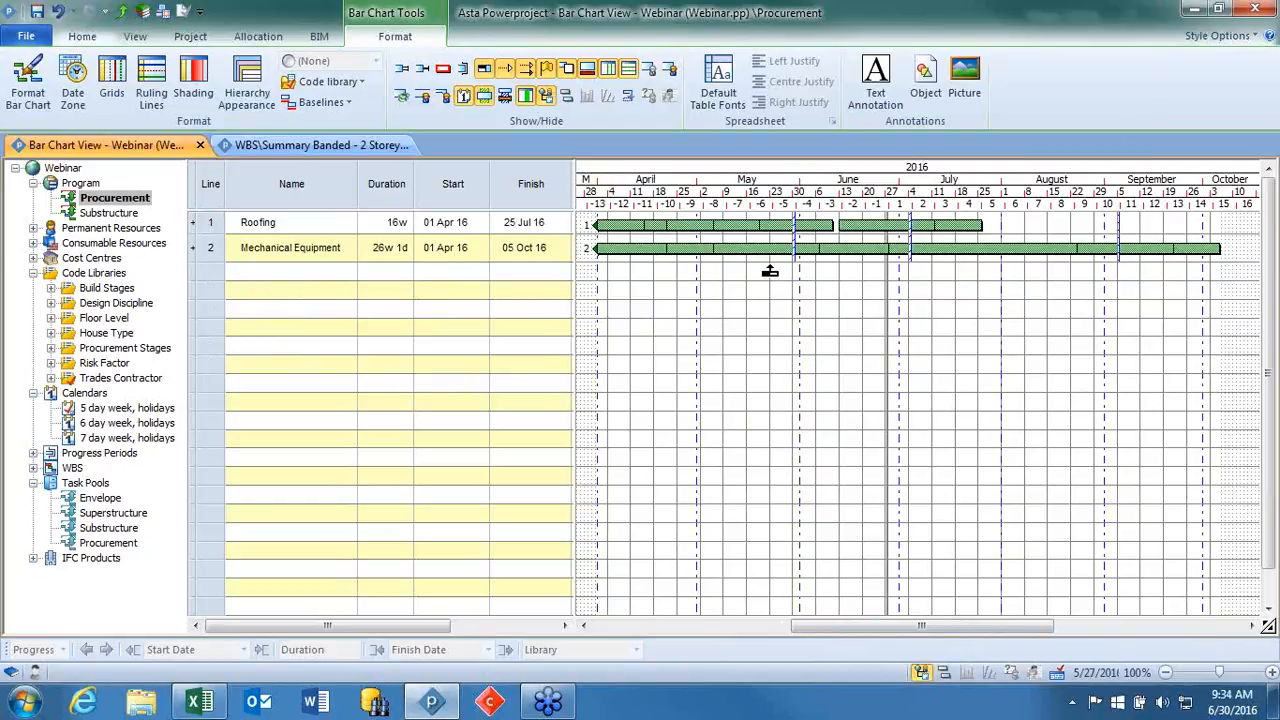
mouse_move(720, 248)
mouse_down()
mouse_move(663, 300)
mouse_move(862, 312)
mouse_move(1184, 263)
mouse_up()
click(86, 185)
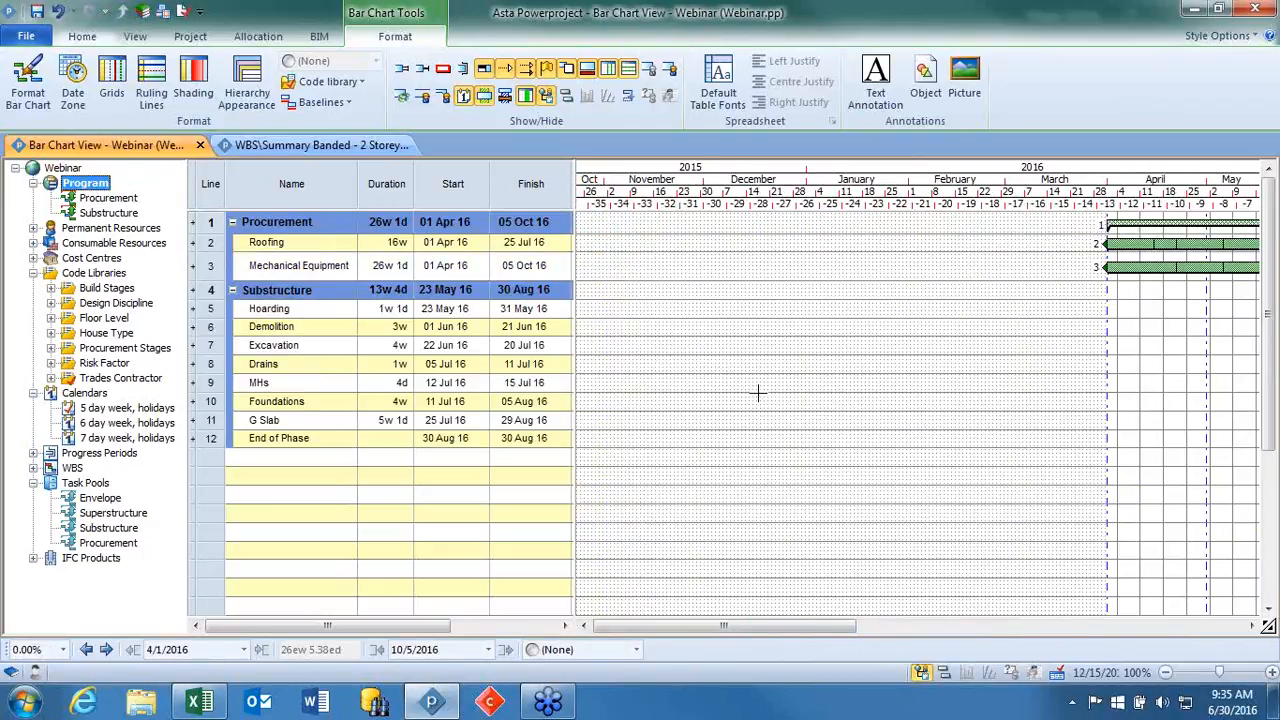
Collapse the Substructure and Procurement summaries in the task list.
drag(855, 625, 1048, 625)
click(232, 290)
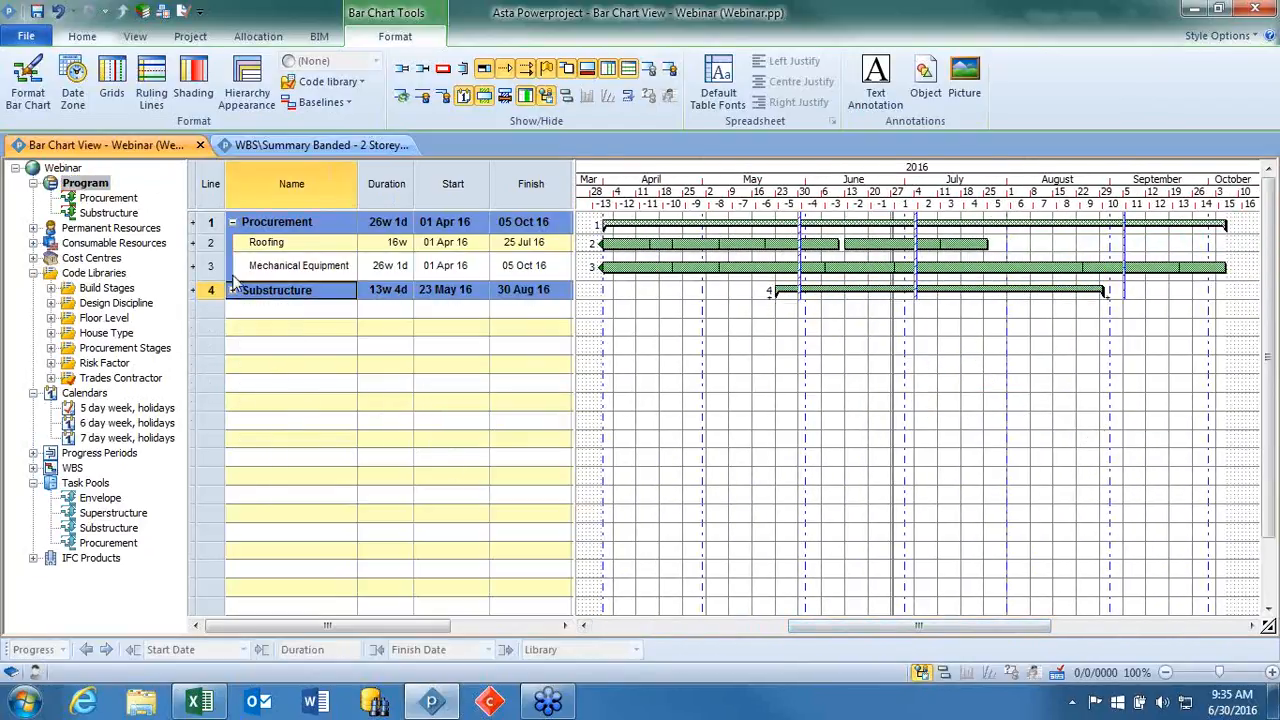
click(232, 222)
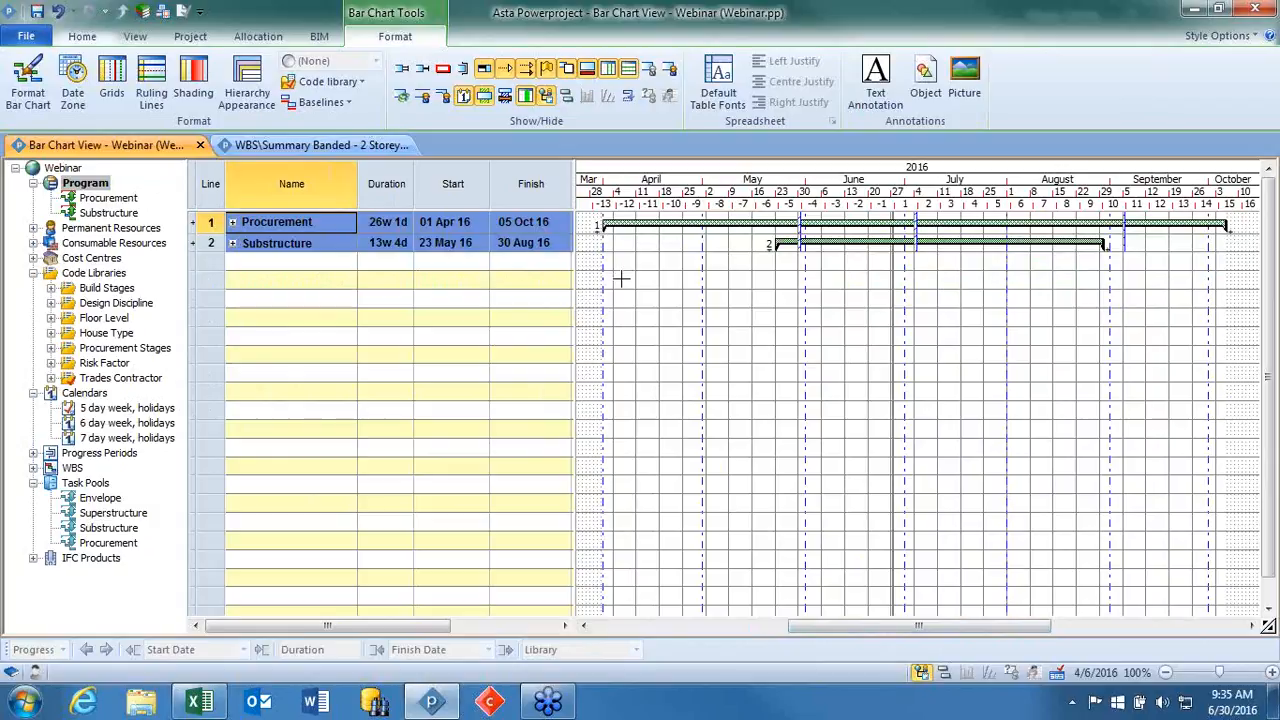
Add an Inspections bar below the Substructure summary and draw a 1d task on it at 30 Mar 16.
click(269, 262)
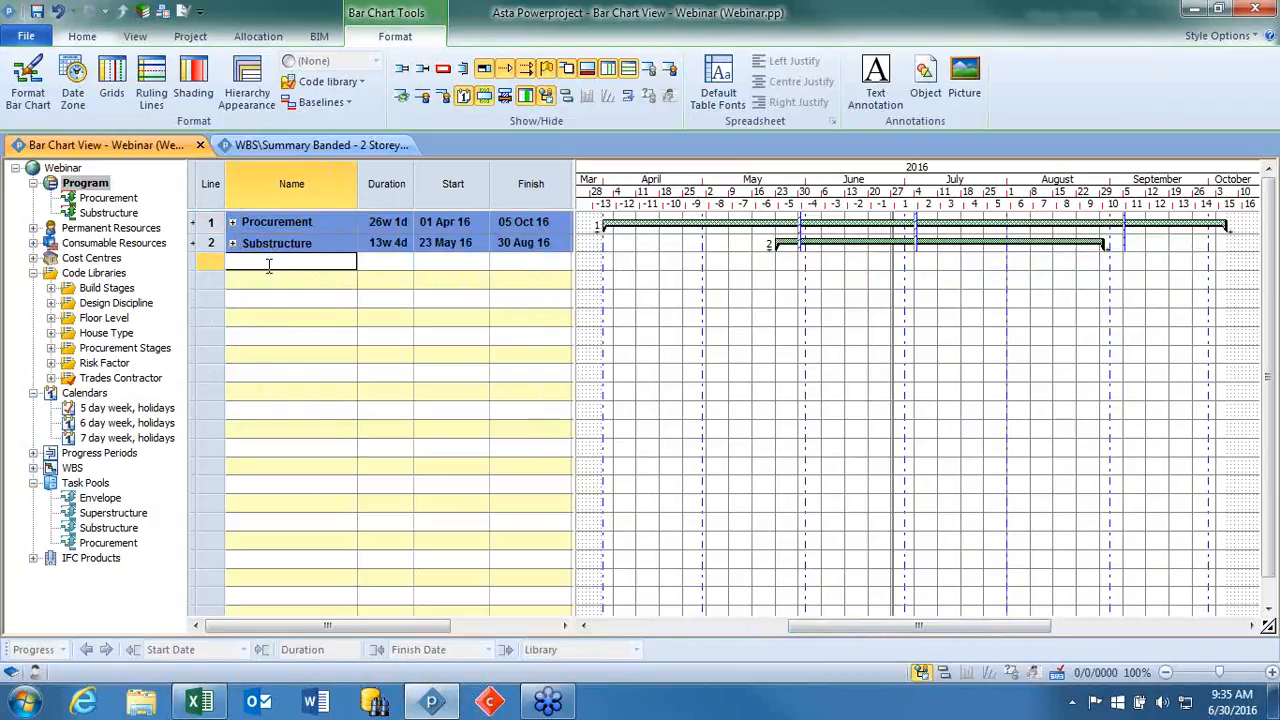
text(Inspections)
key(Tab)
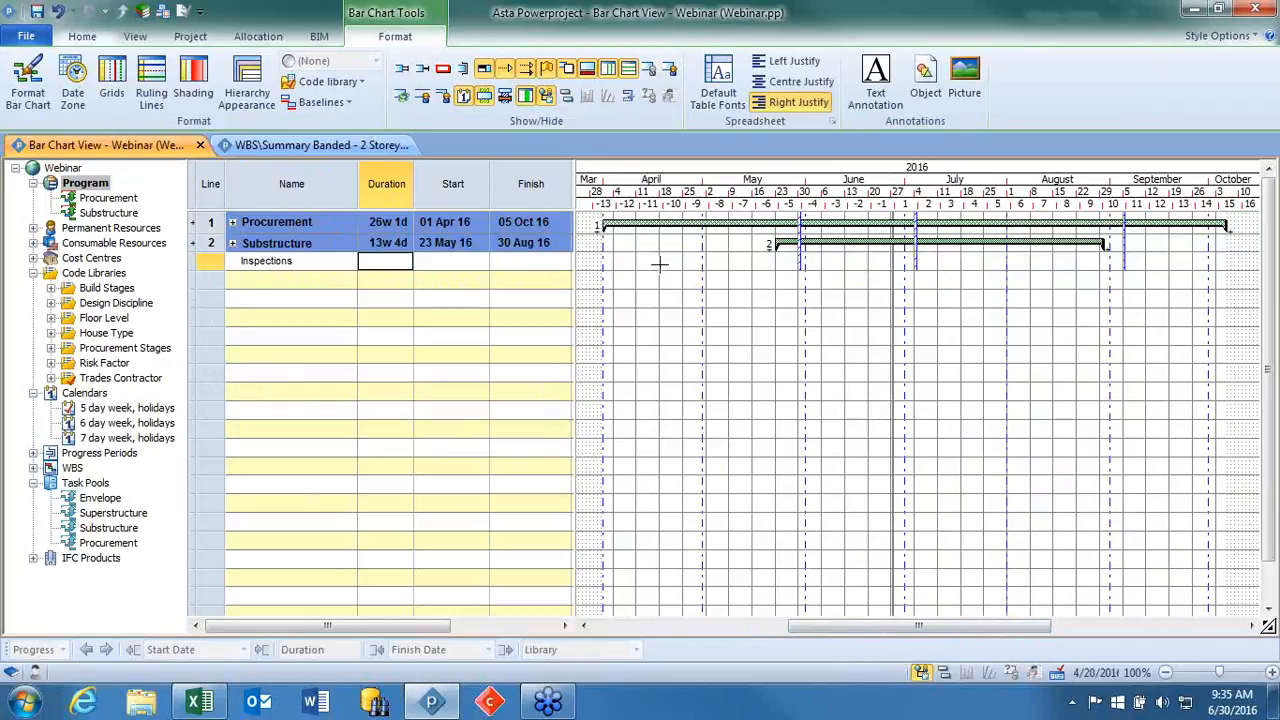
mouse_move(617, 263)
mouse_down()
mouse_move(651, 264)
mouse_move(655, 224)
mouse_up()
Make the Inspections task recur as a 1d task with a 3d delay and a number of 8.
click(82, 36)
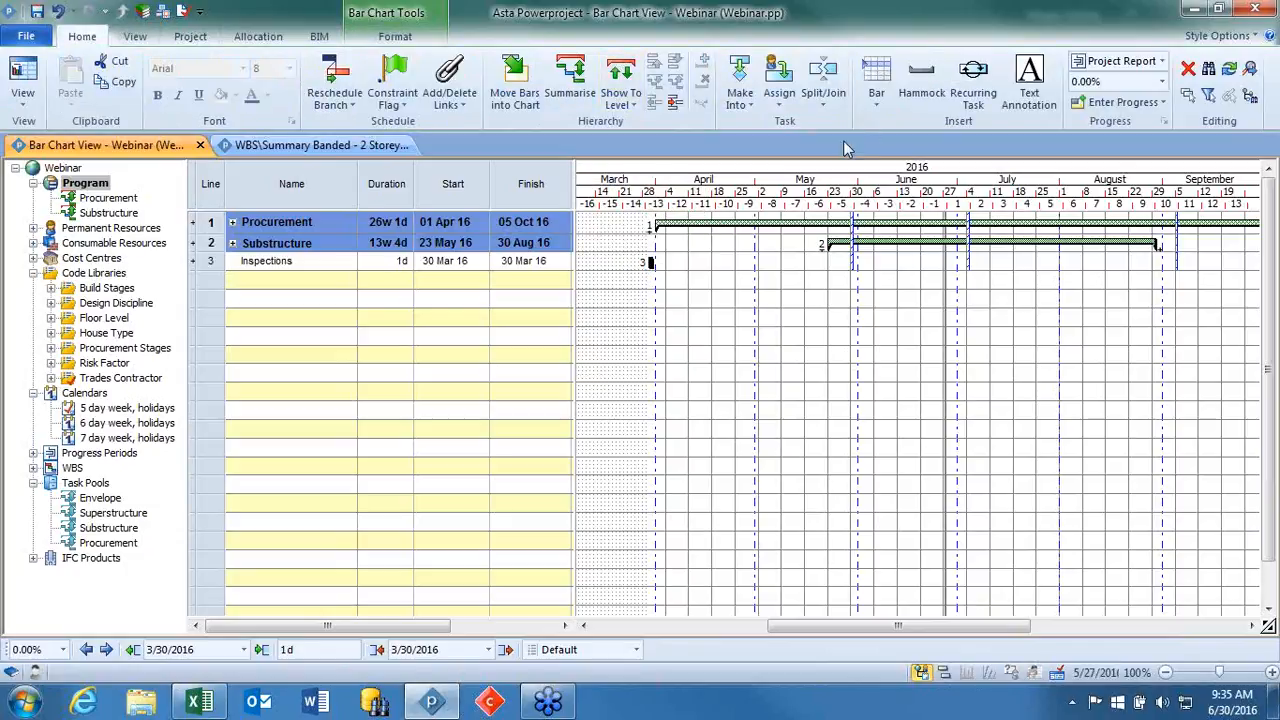
click(977, 97)
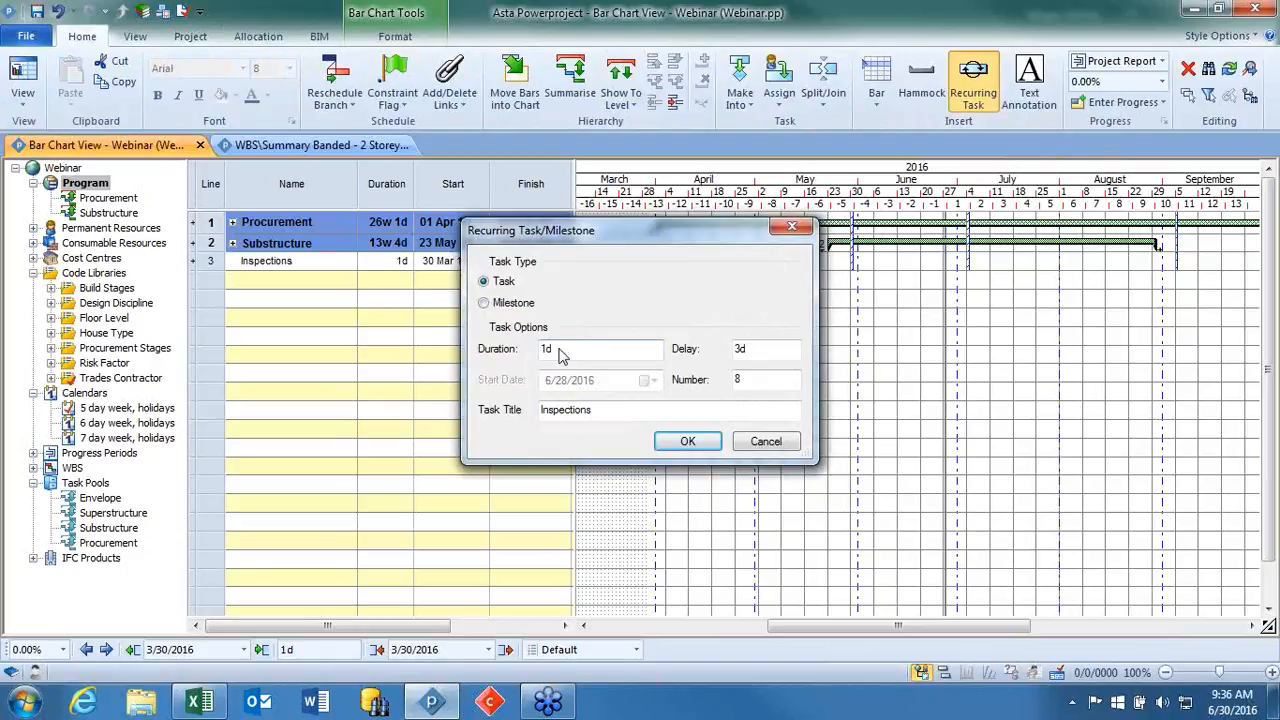
double_click(753, 348)
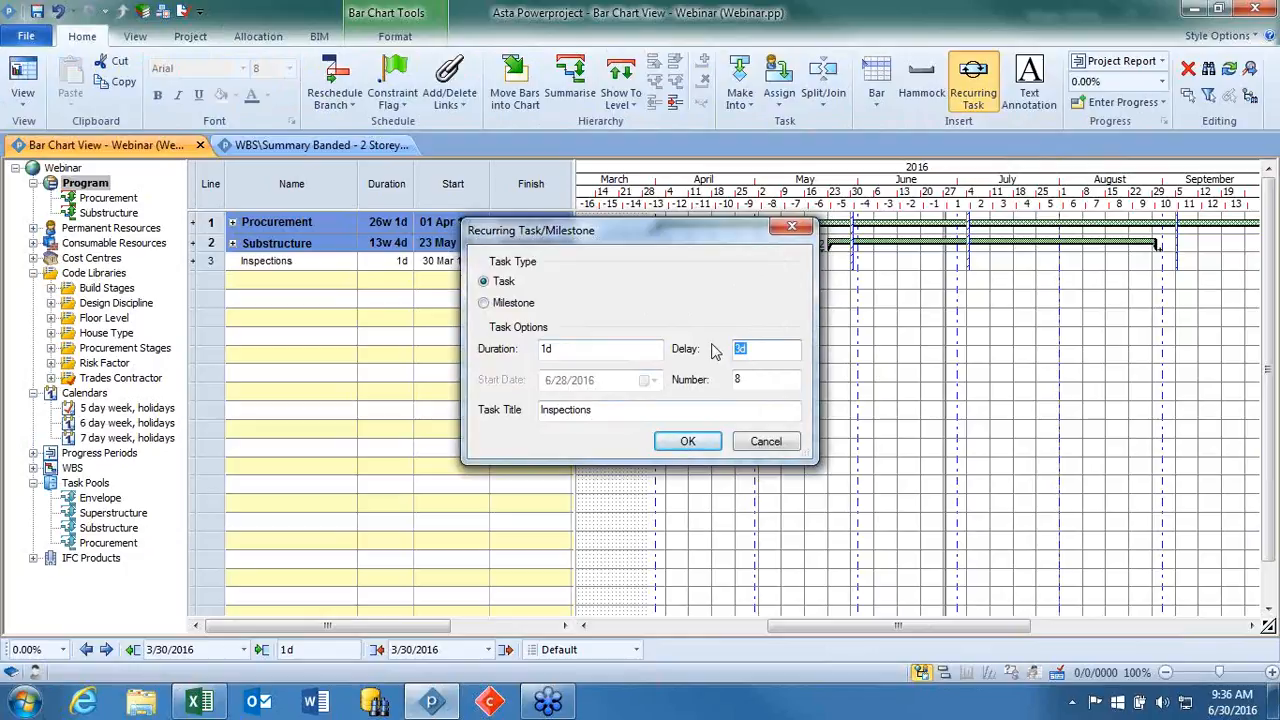
click(765, 380)
click(688, 441)
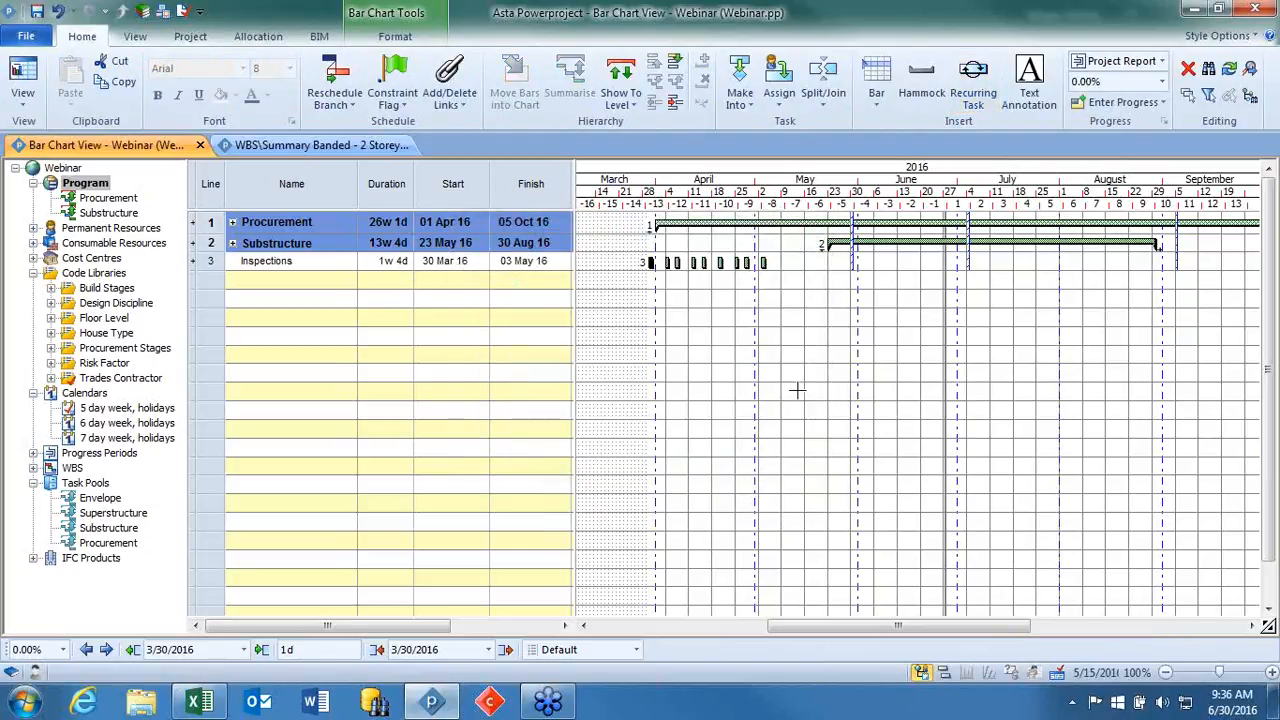
Preview the individual Inspections tasks, then select them all on the bar and unroll them onto bars of their own.
click(193, 261)
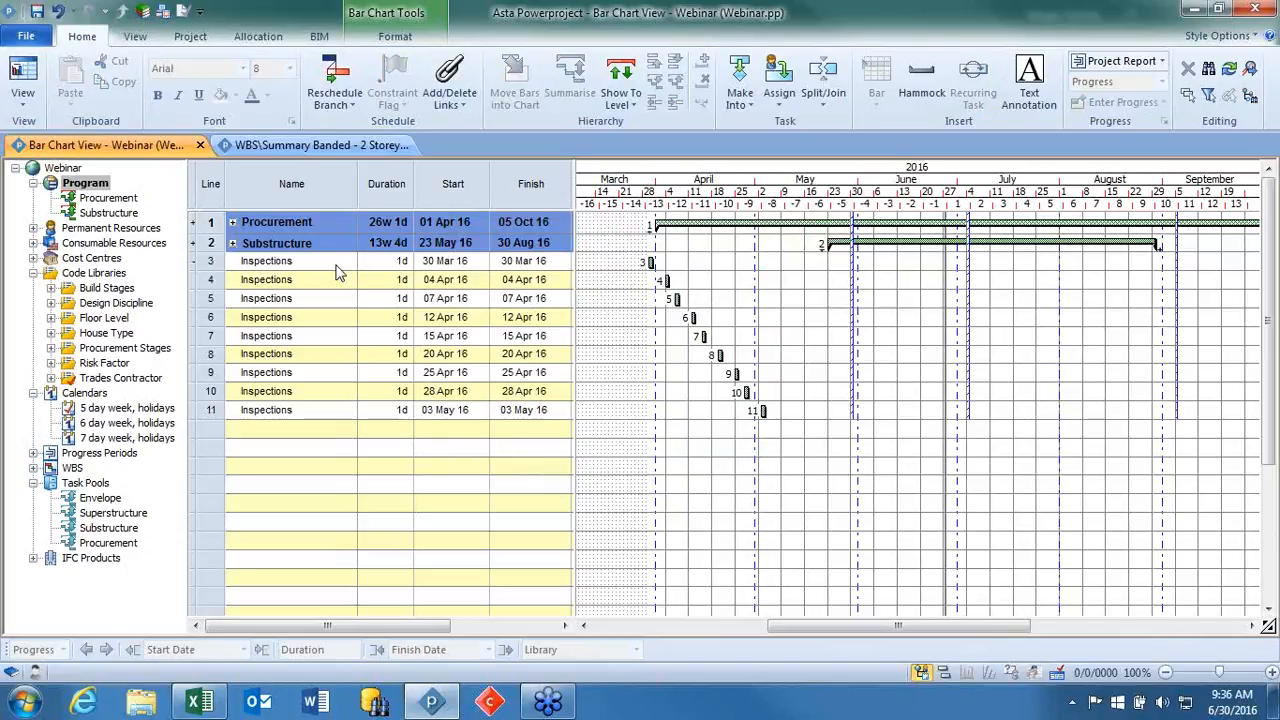
click(194, 262)
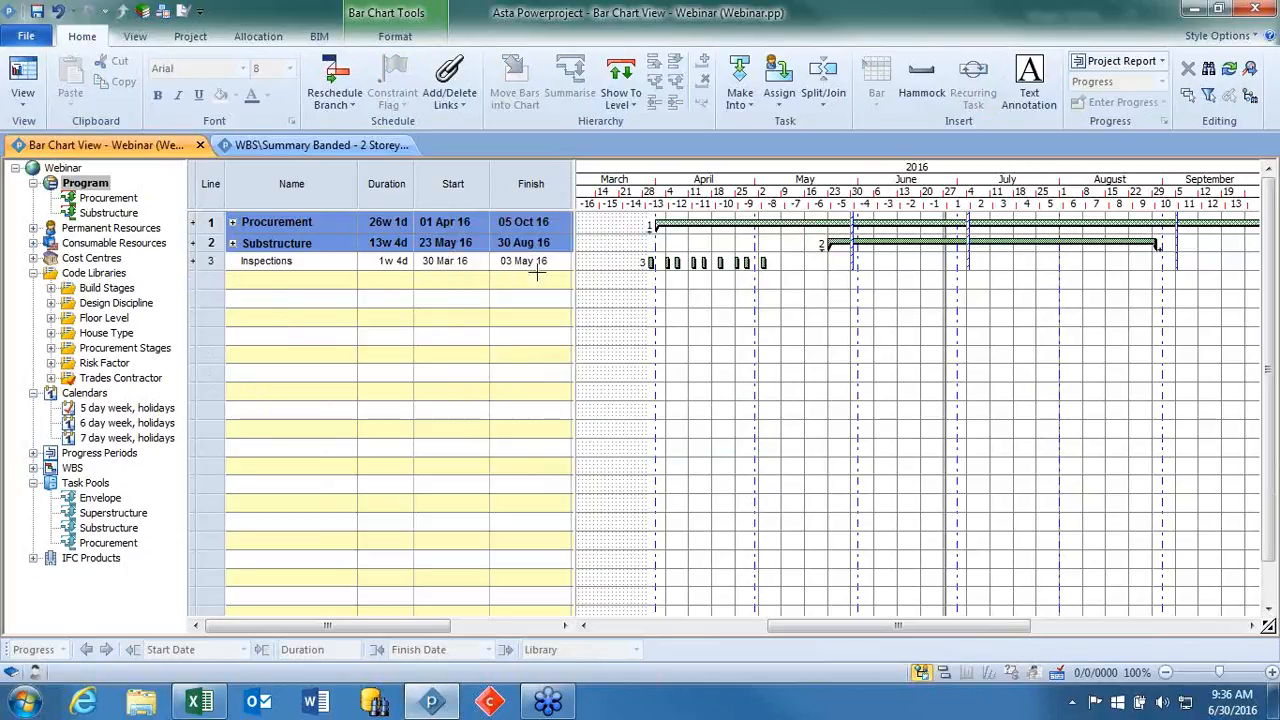
click(650, 262)
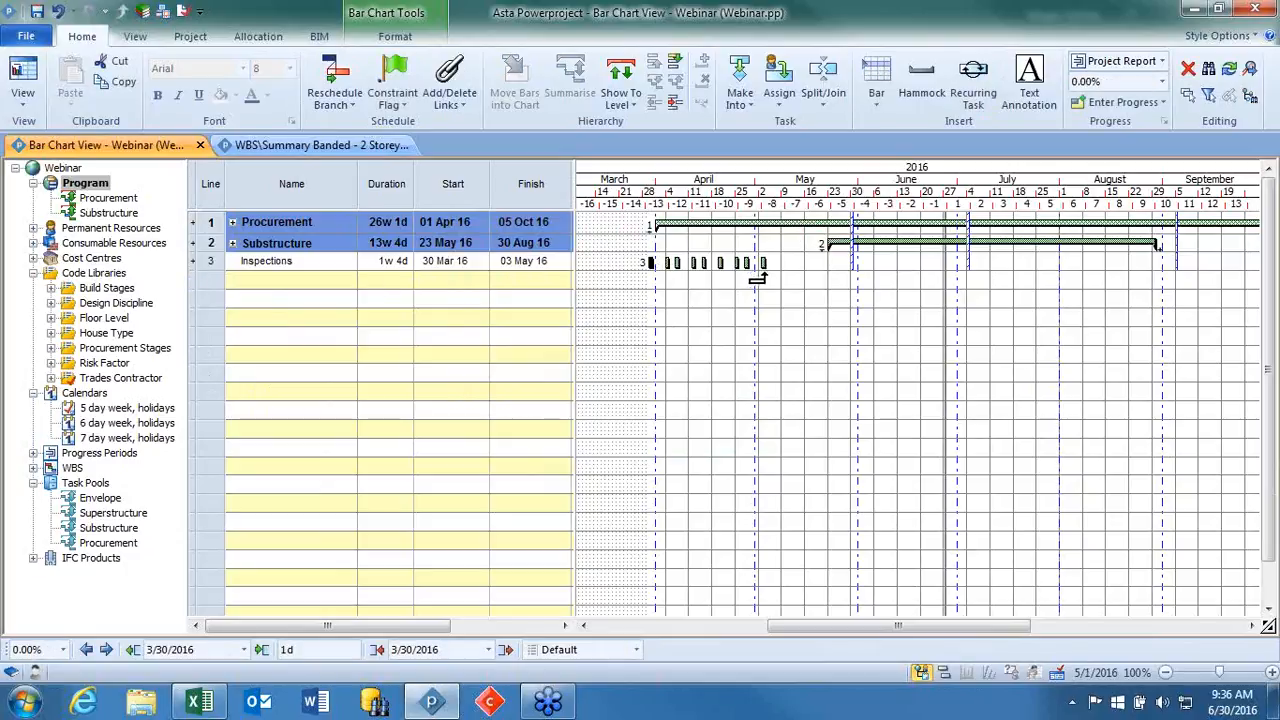
shift+click(764, 263)
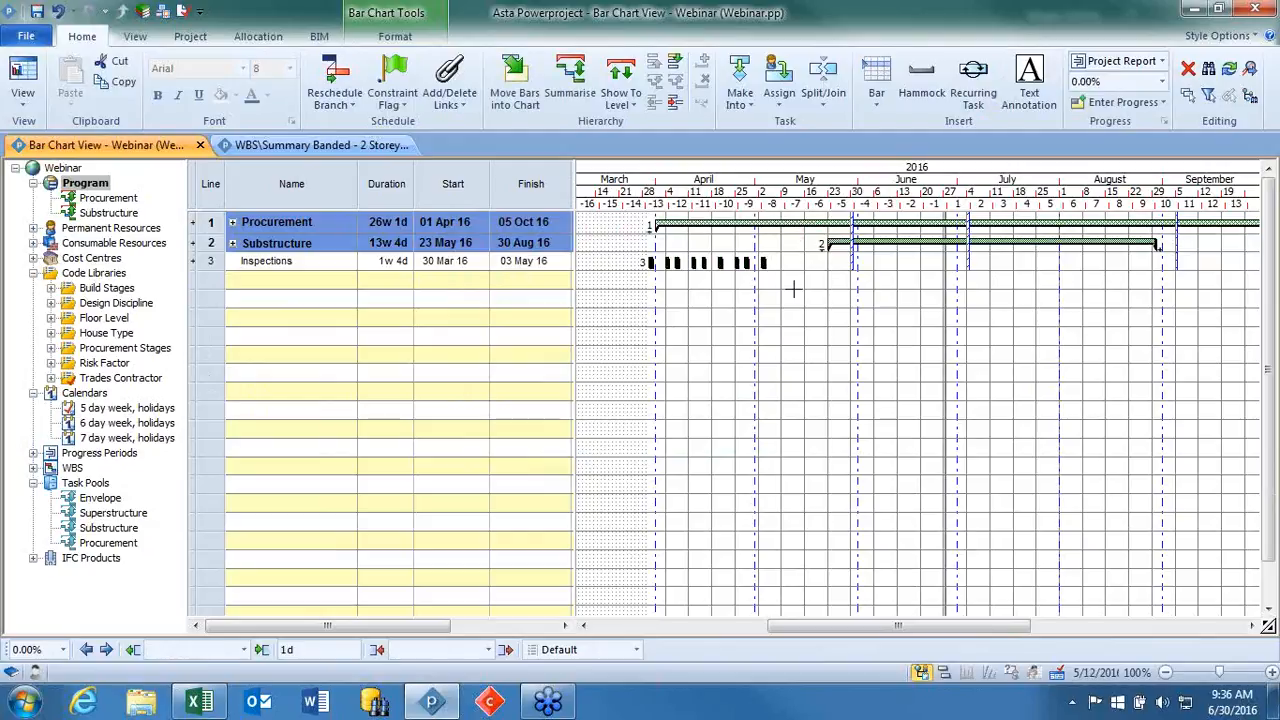
click(676, 66)
click(281, 372)
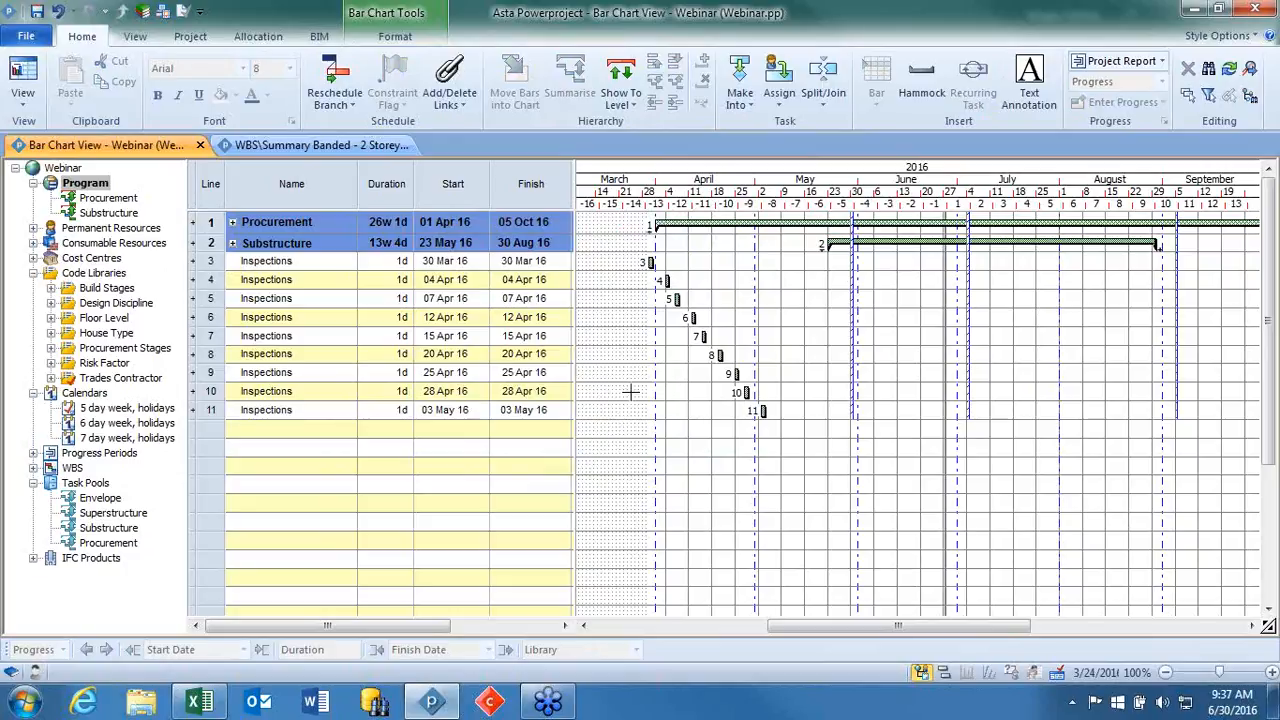
Expand the Substructure summary, widen the table to expose the Successors column and narrow that column.
click(238, 246)
click(232, 243)
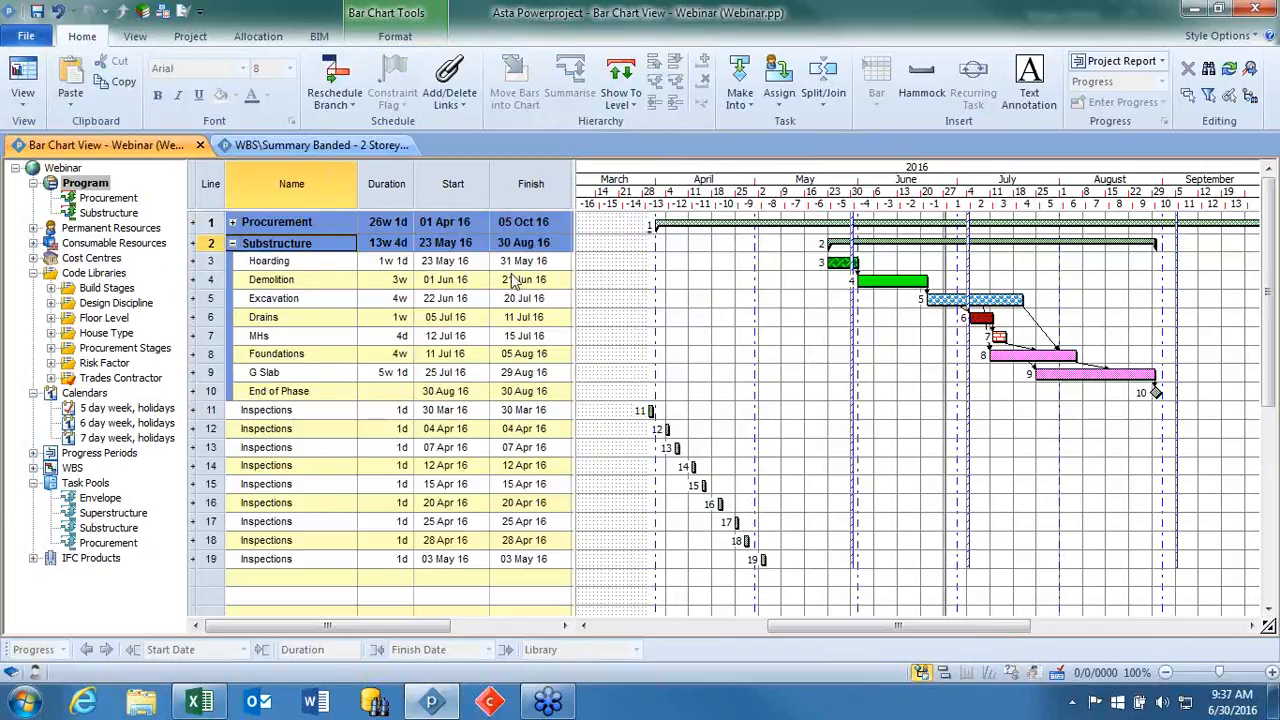
drag(573, 291, 748, 316)
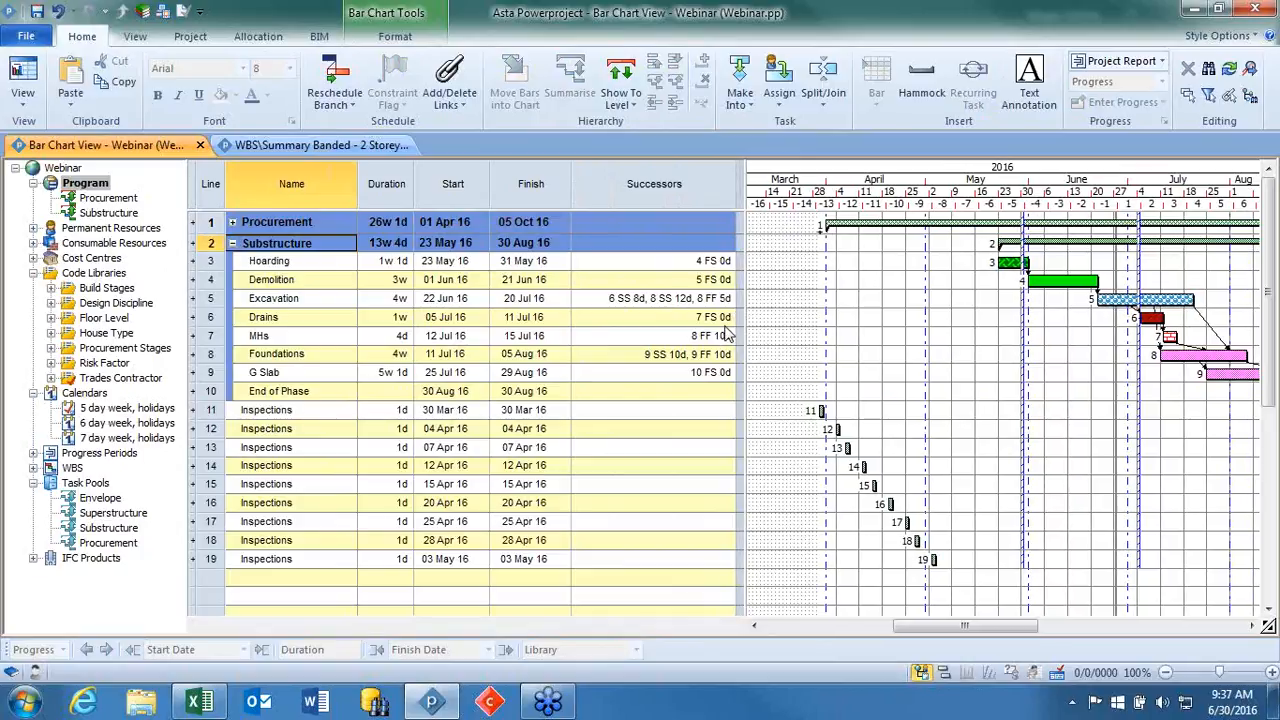
drag(945, 626, 1002, 628)
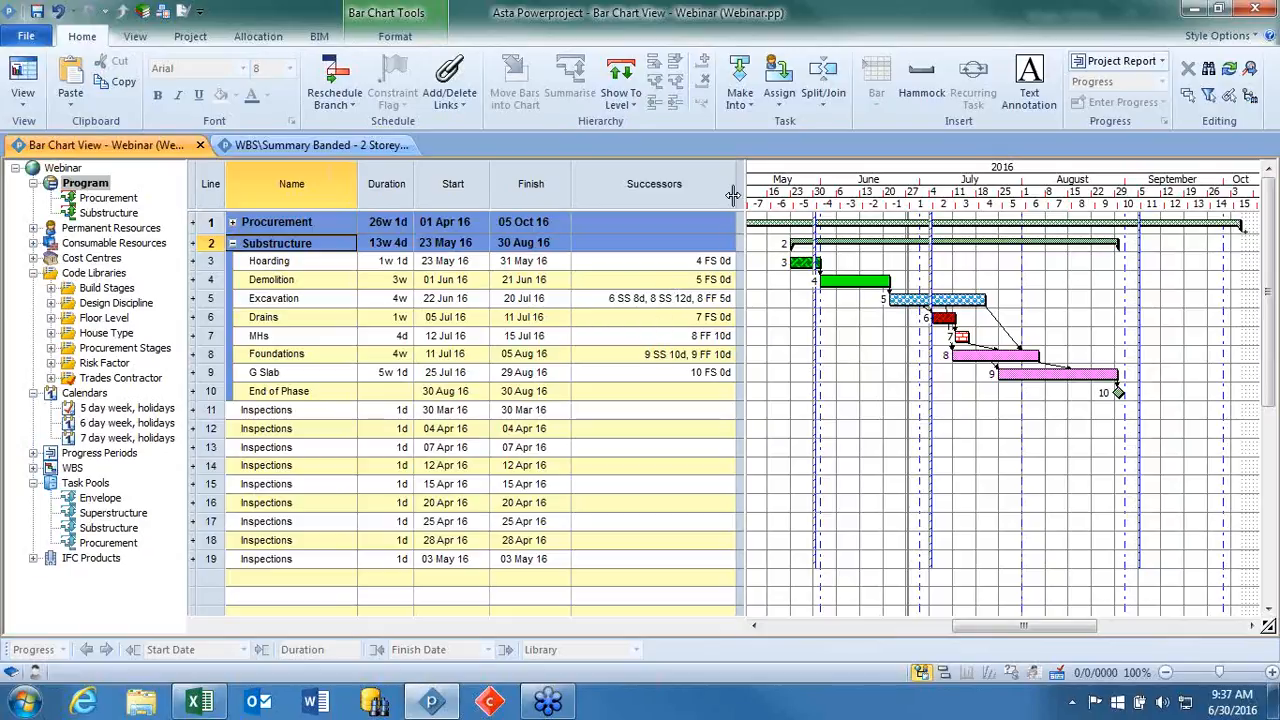
drag(744, 192, 656, 196)
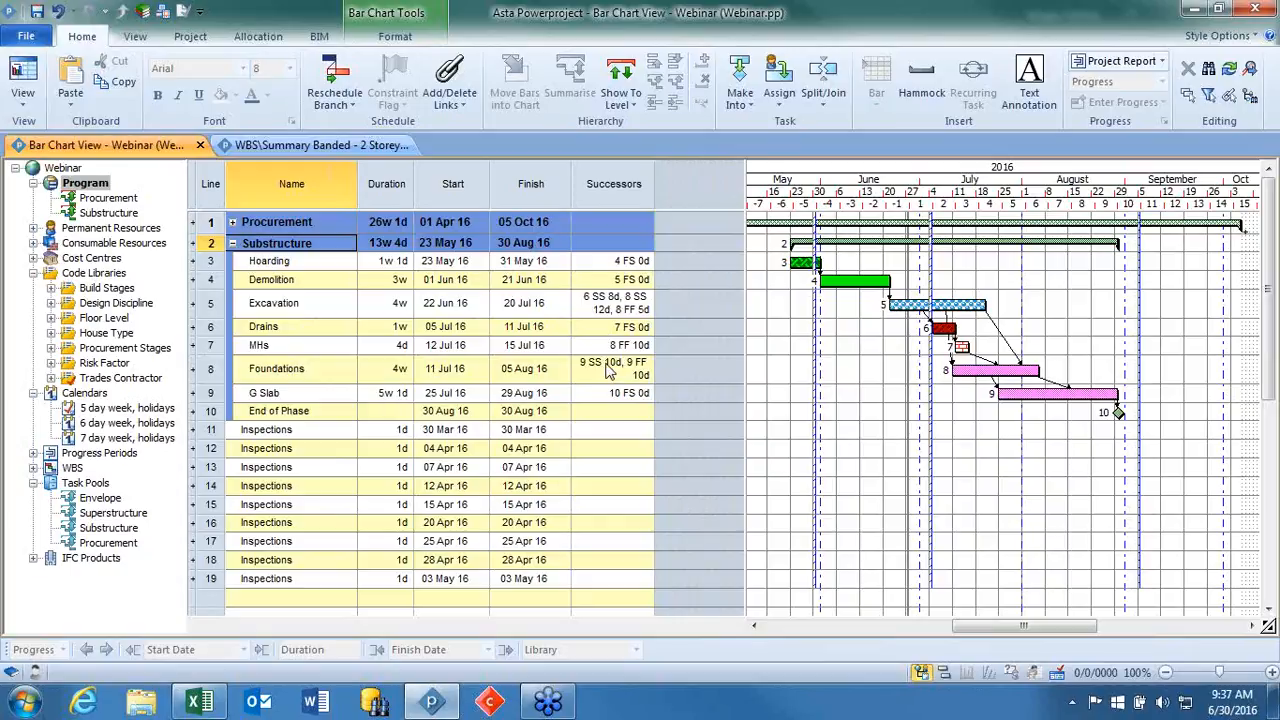
Open the table definition for the Successors column and apply the Task name style to it.
right_click(608, 189)
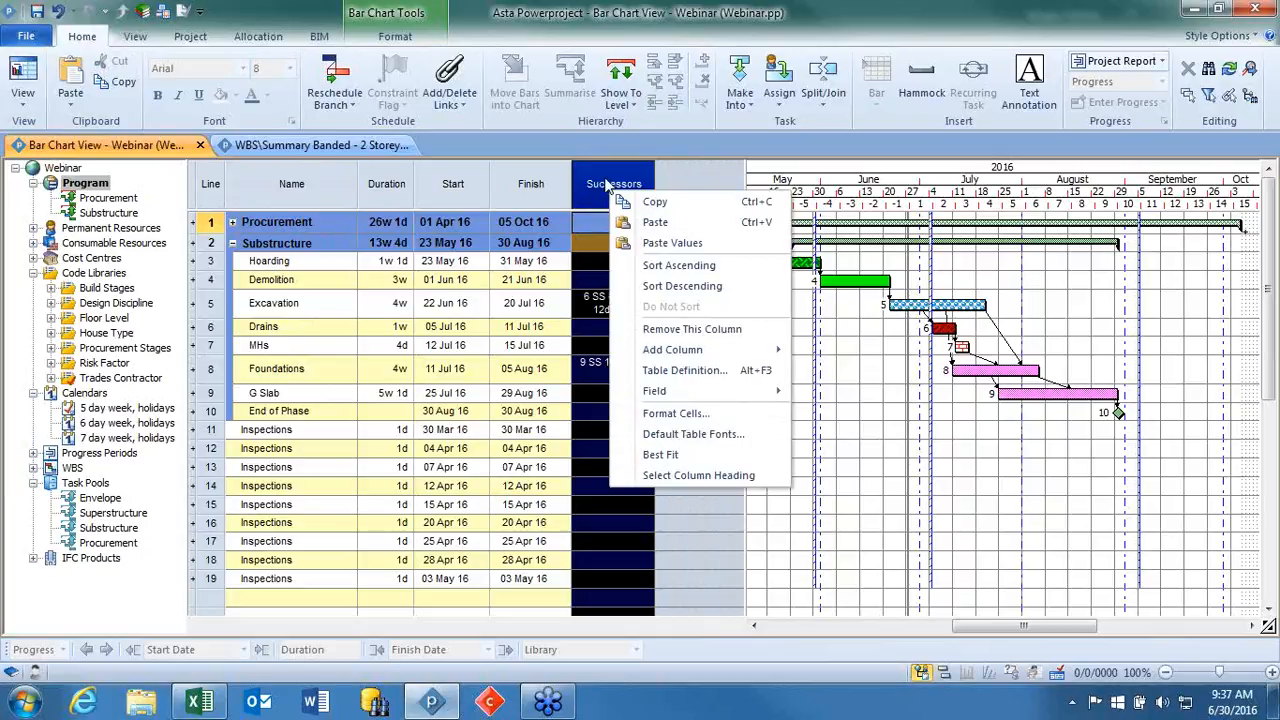
click(672, 372)
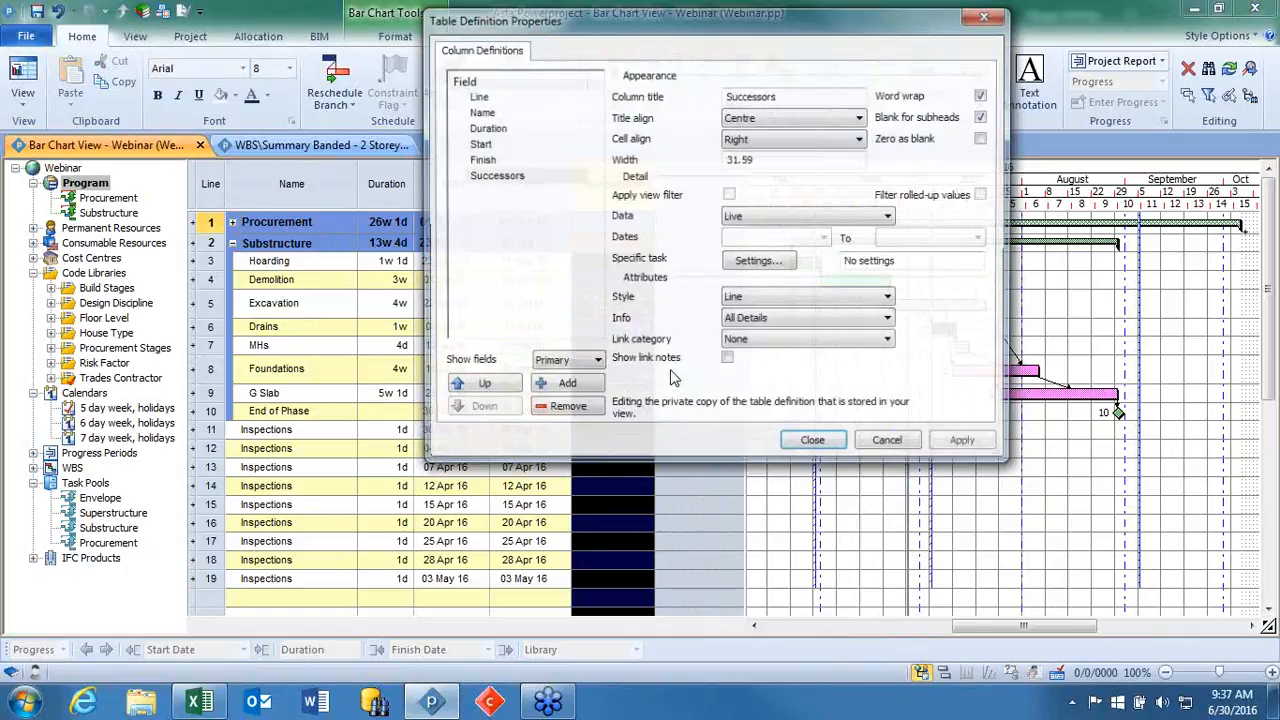
drag(764, 34, 1009, 27)
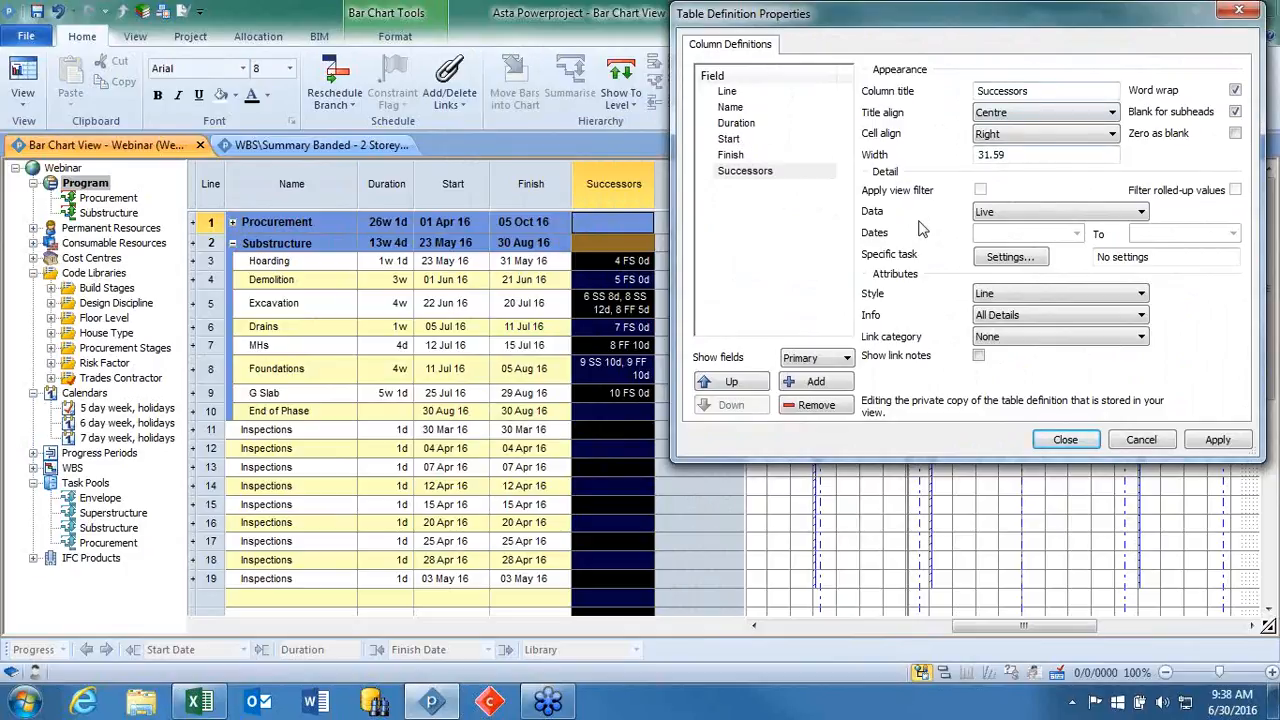
click(1005, 296)
click(1020, 296)
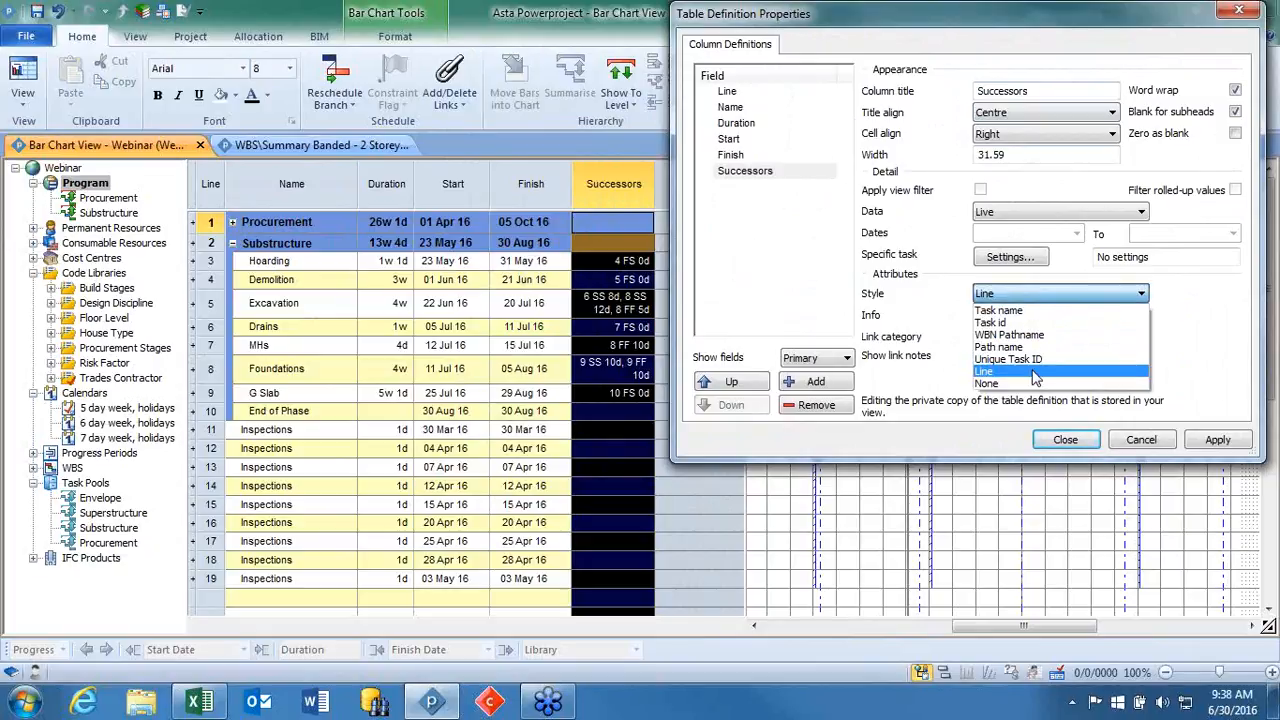
click(1000, 310)
click(1234, 437)
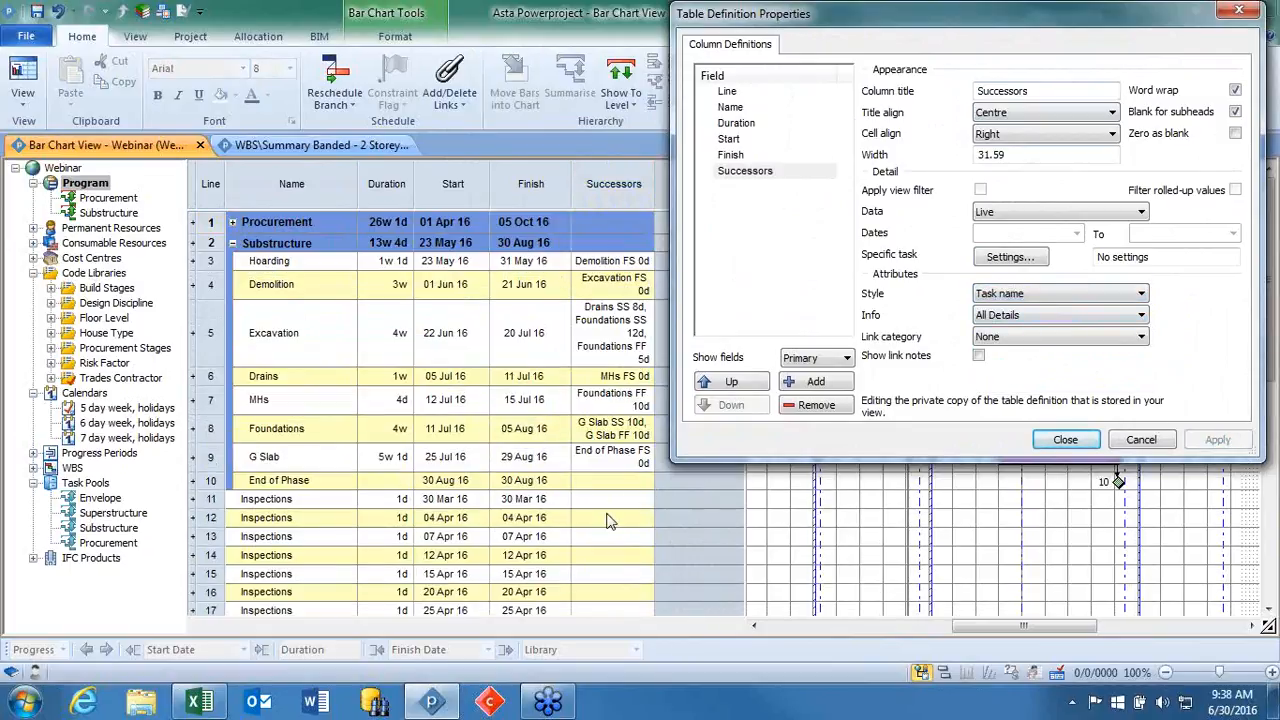
Set the Successors column's style to Line and its info to Details if not FS or zero lag, and apply both.
click(1028, 298)
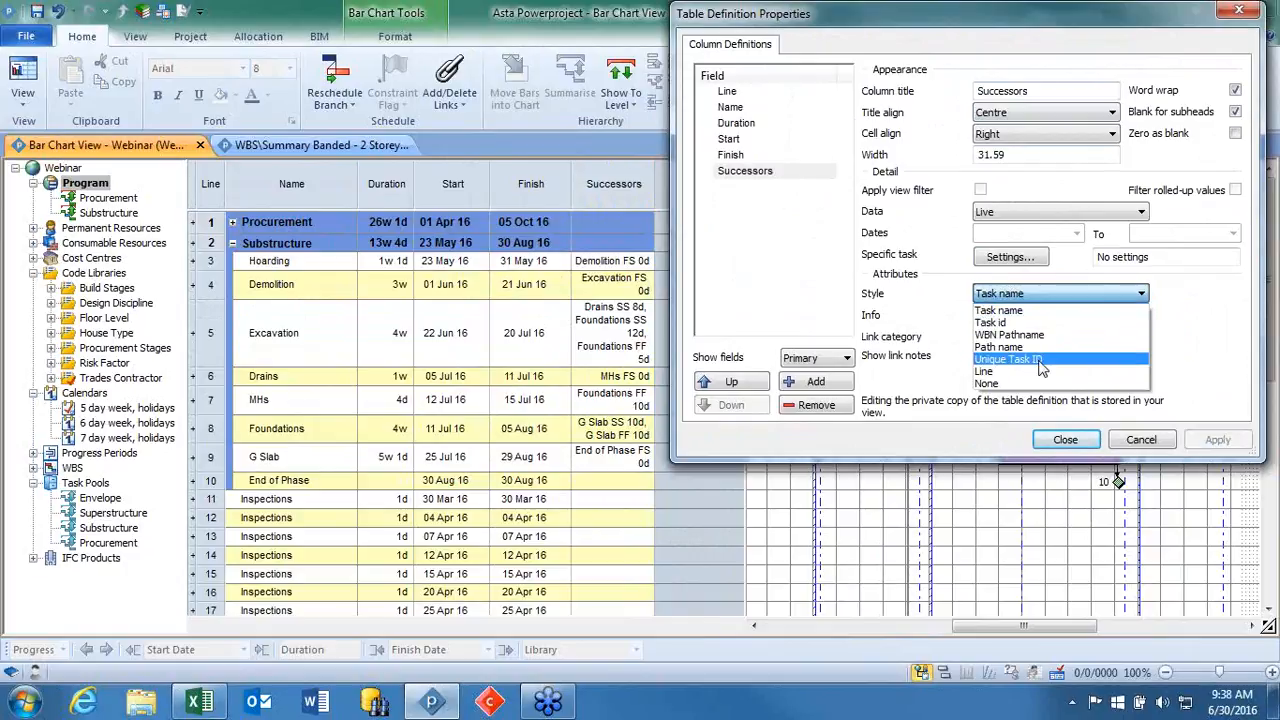
click(1038, 373)
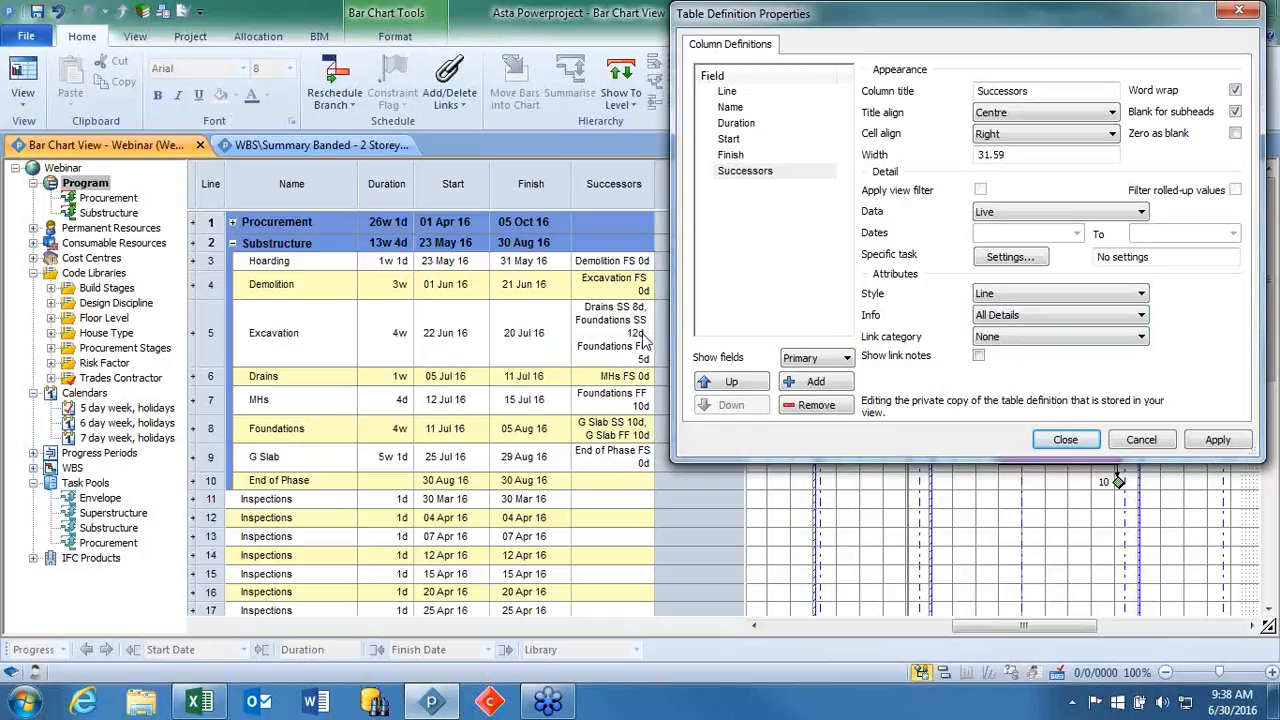
click(1048, 318)
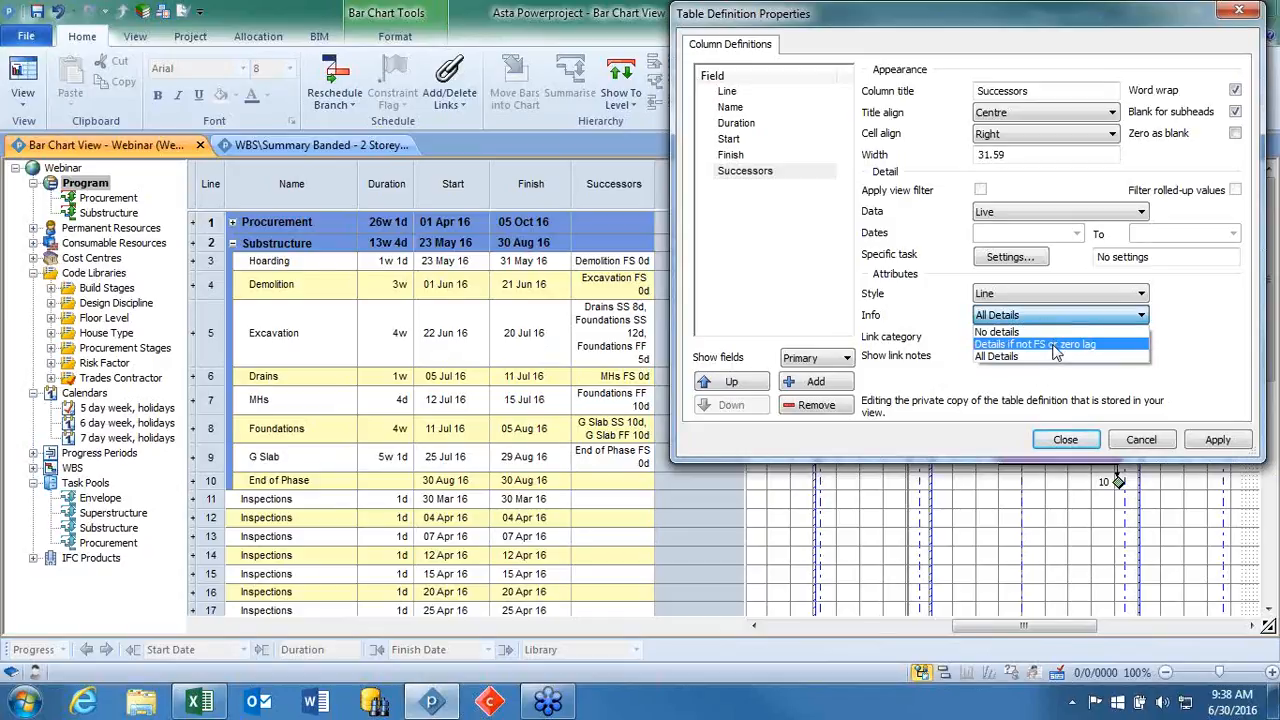
click(1055, 346)
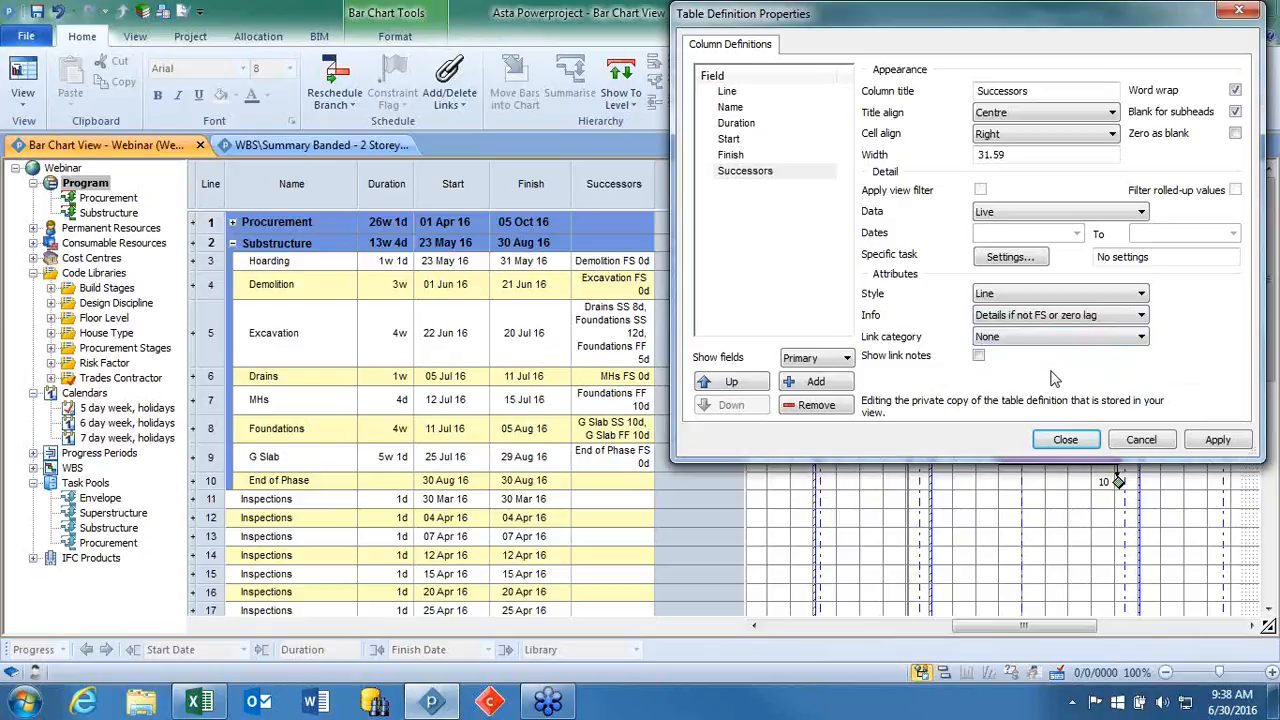
click(1217, 440)
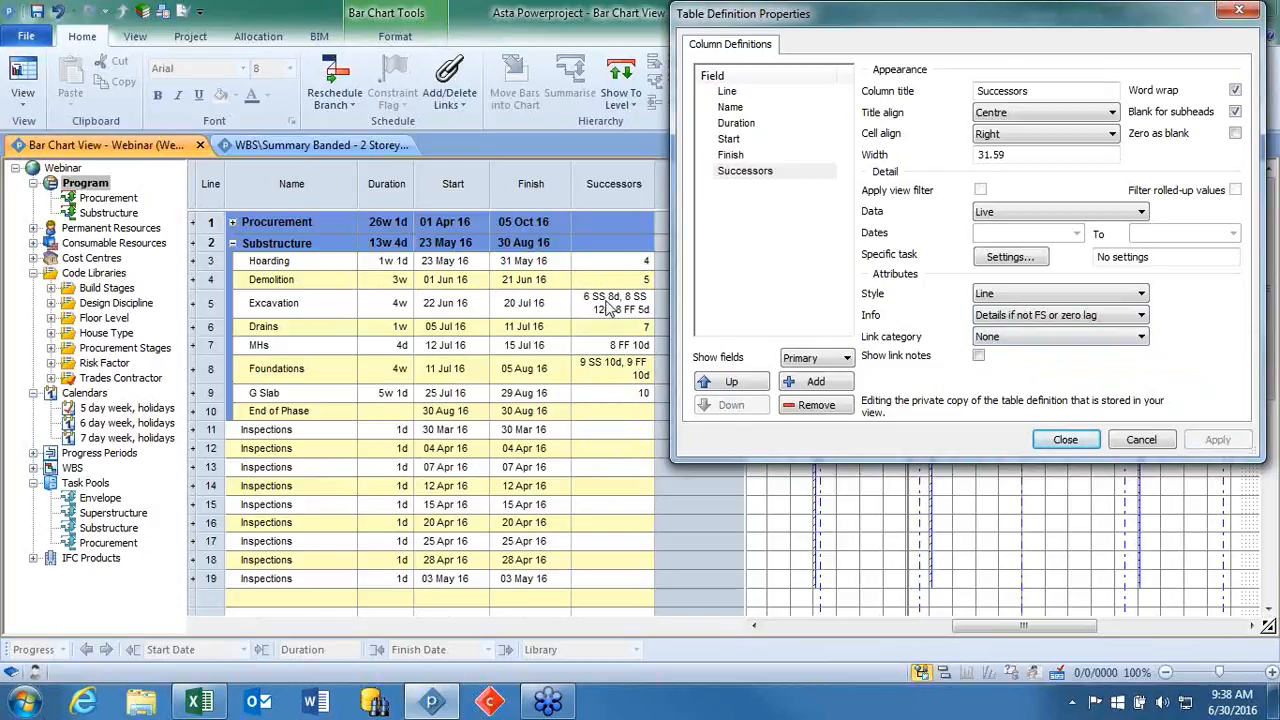
Apply No details as the Successors column's info, then select Details if not FS or zero lag again.
click(1010, 318)
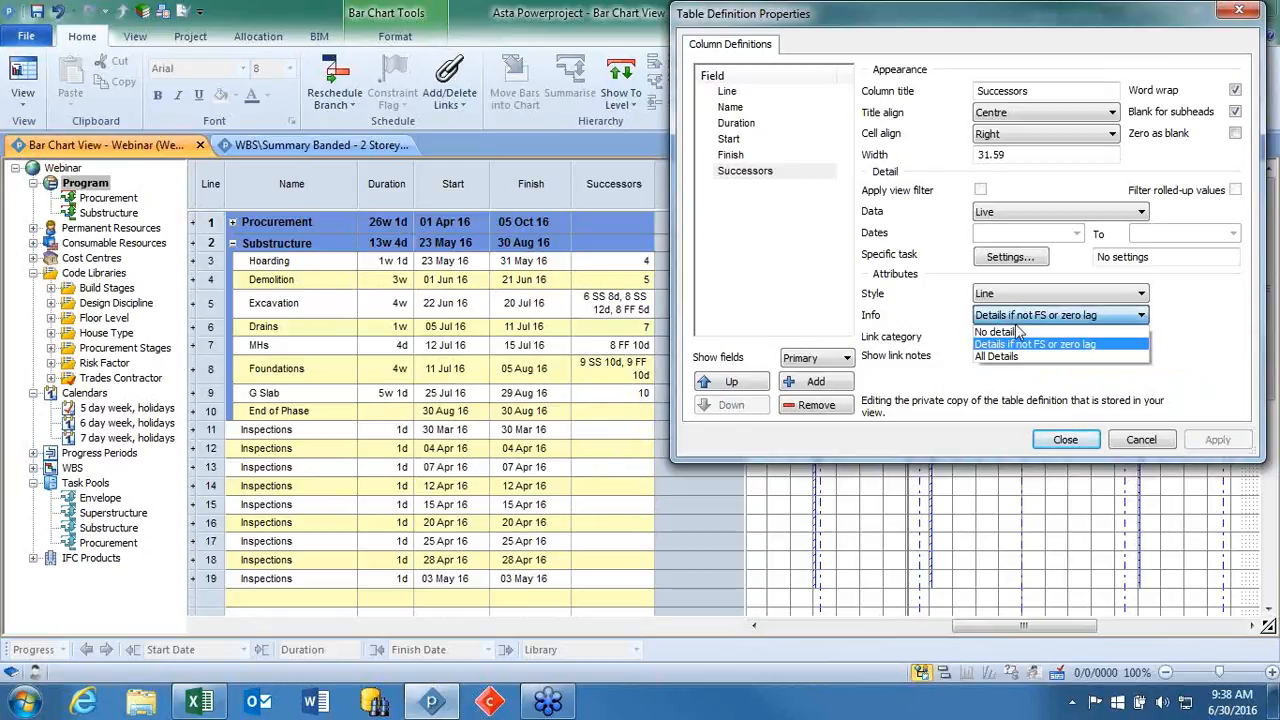
click(1018, 333)
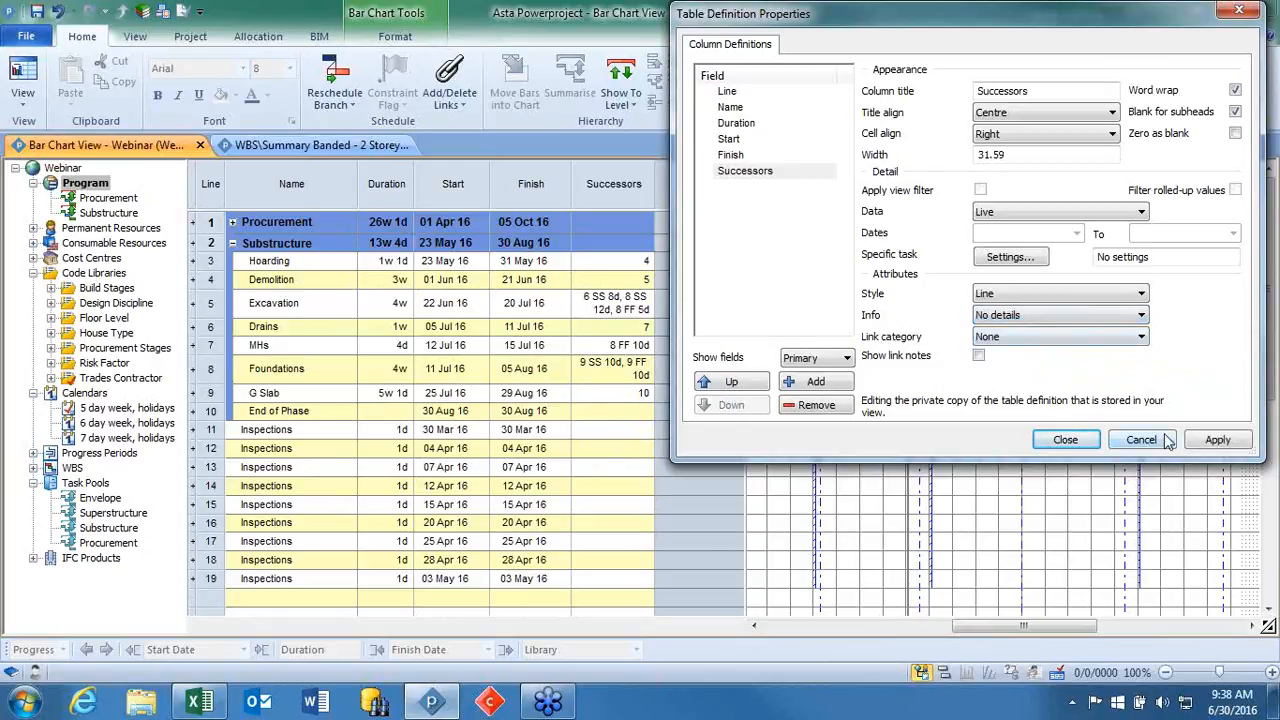
click(1212, 440)
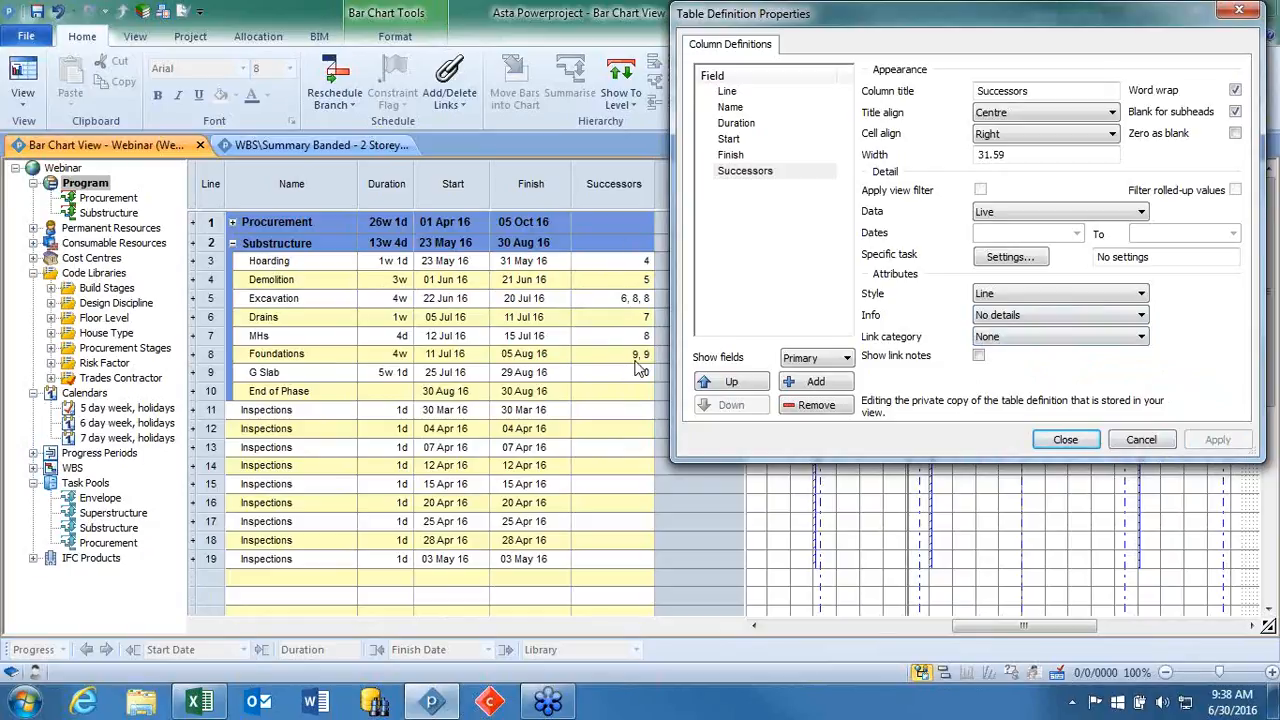
click(1031, 342)
click(1031, 342)
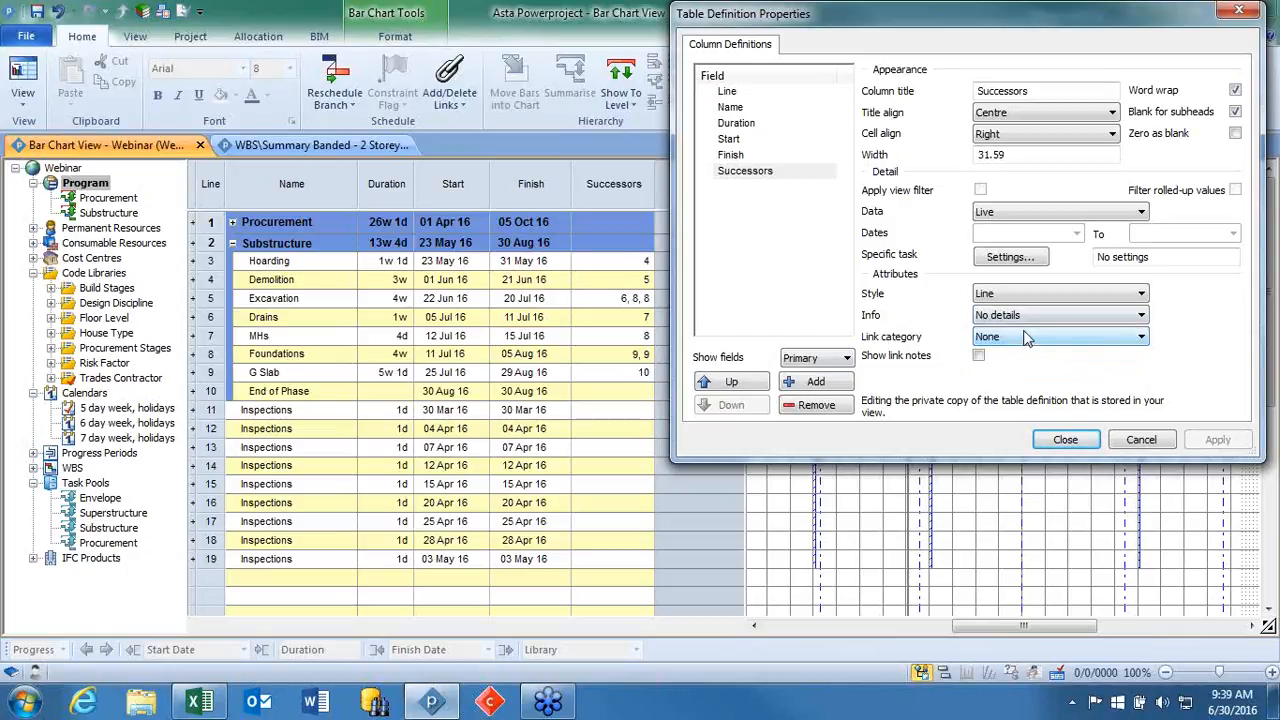
click(1022, 316)
click(1028, 345)
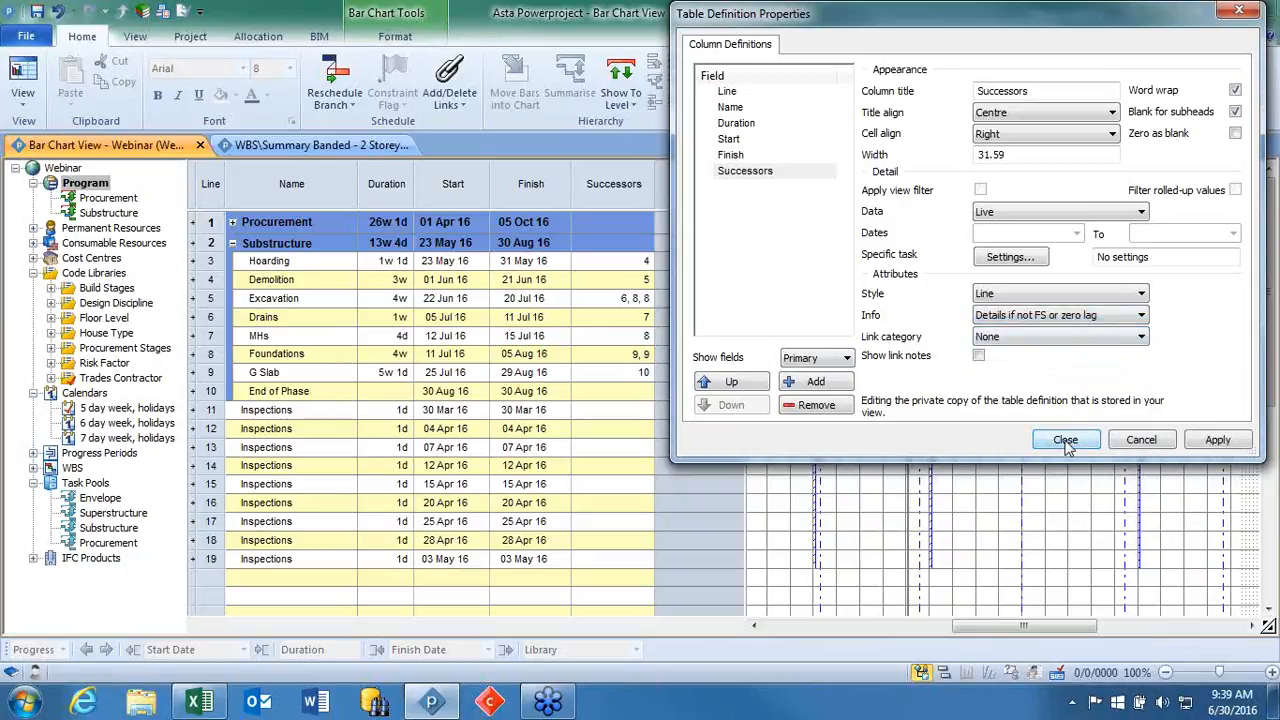
Add a Predecessors column to the table definition and set the Successors column's info to All Details.
click(838, 381)
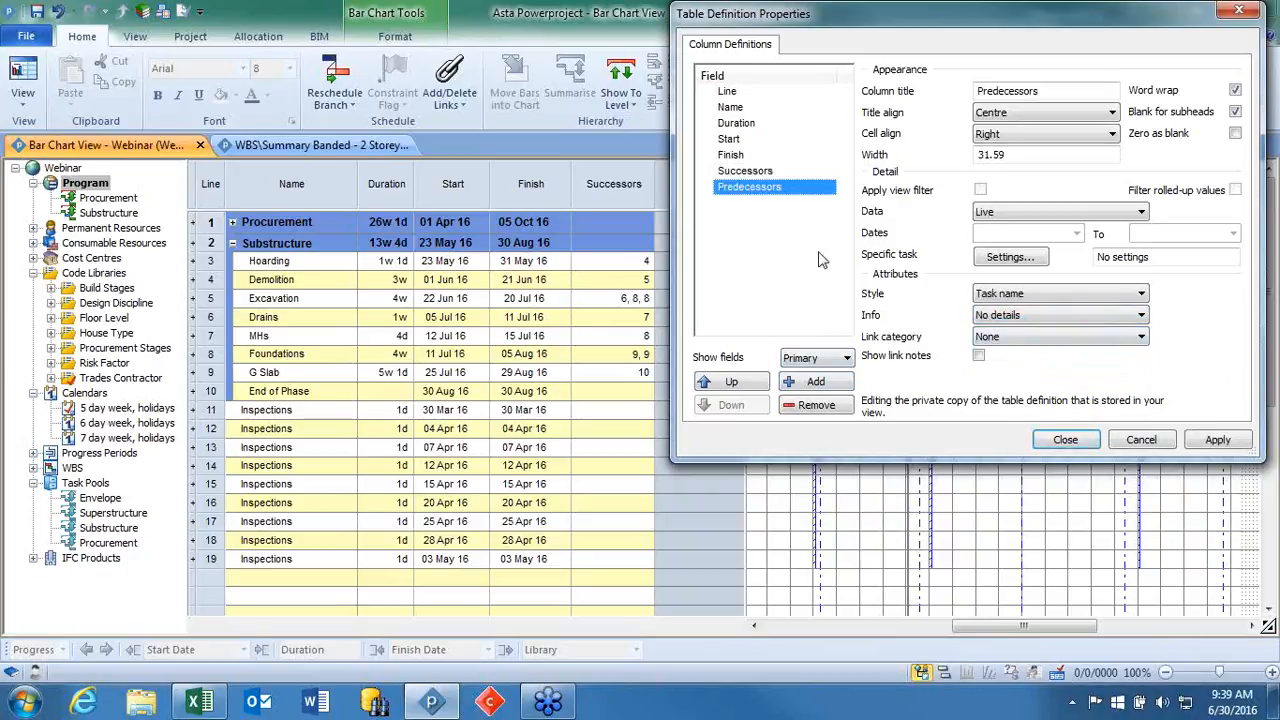
click(787, 172)
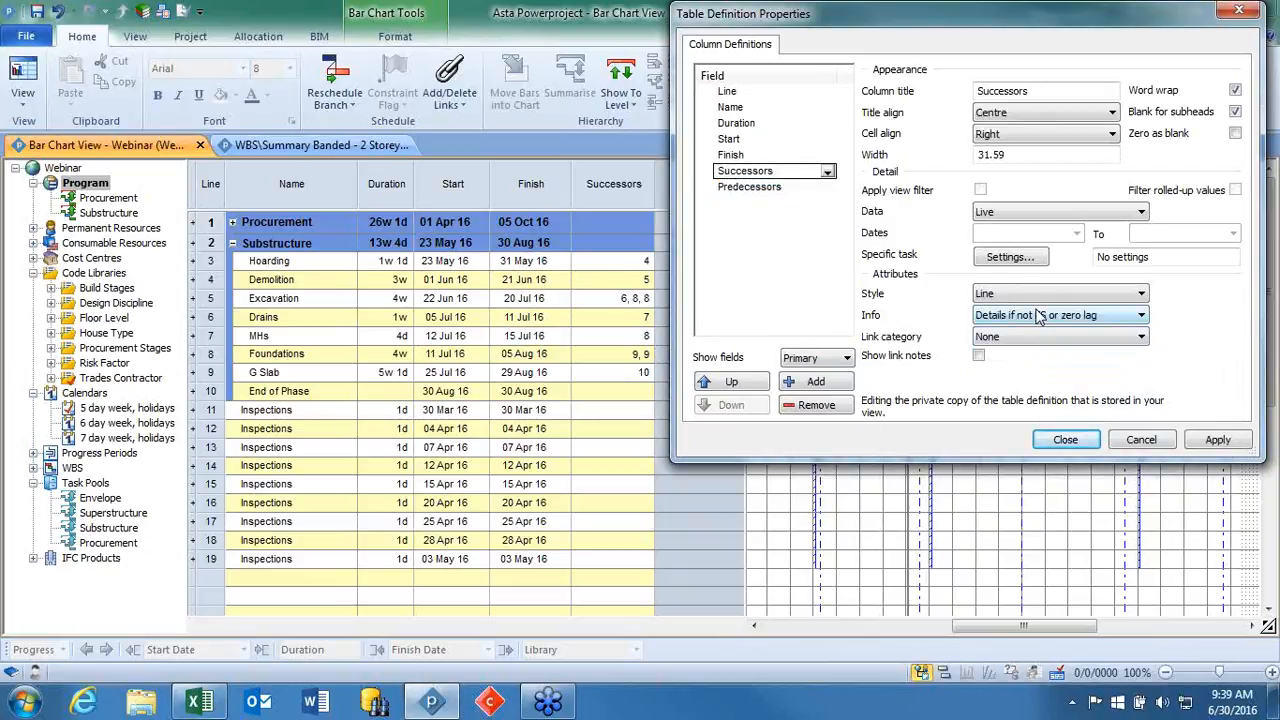
click(1084, 318)
click(1087, 357)
Replace the Predecessors column's field with Successors from the Logic group in the table definition.
double_click(777, 188)
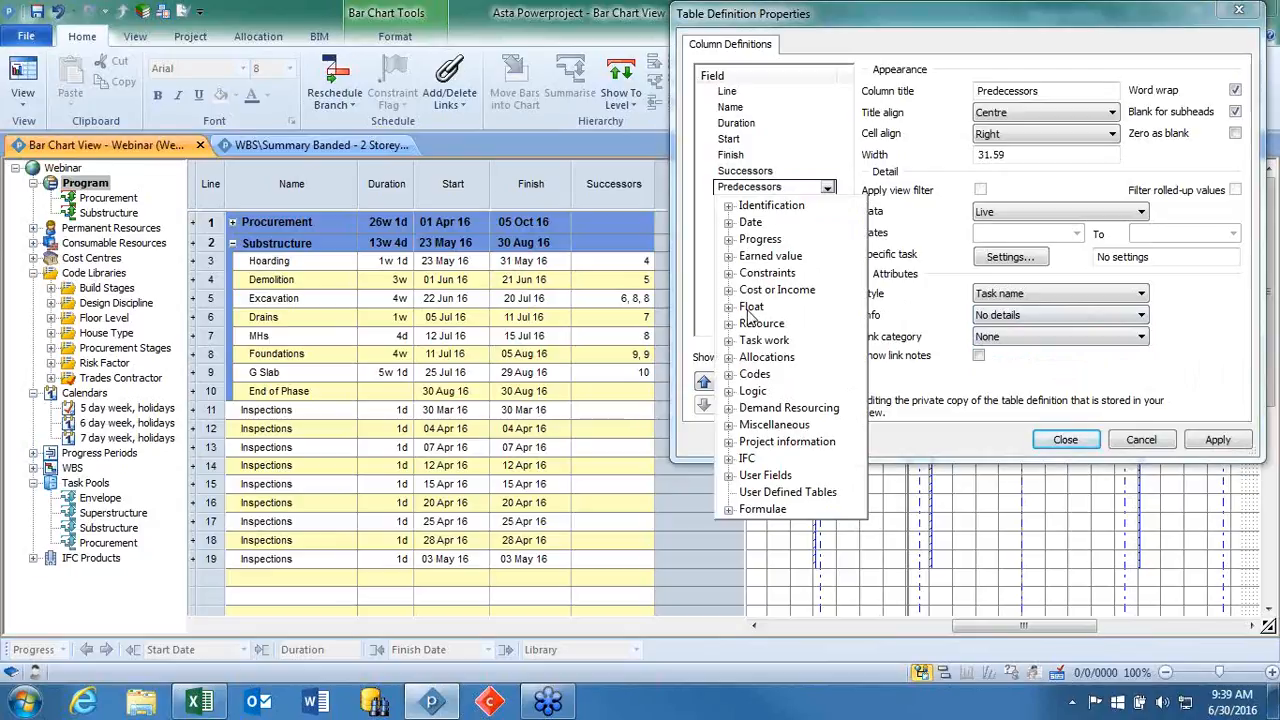
click(729, 391)
click(795, 442)
click(799, 444)
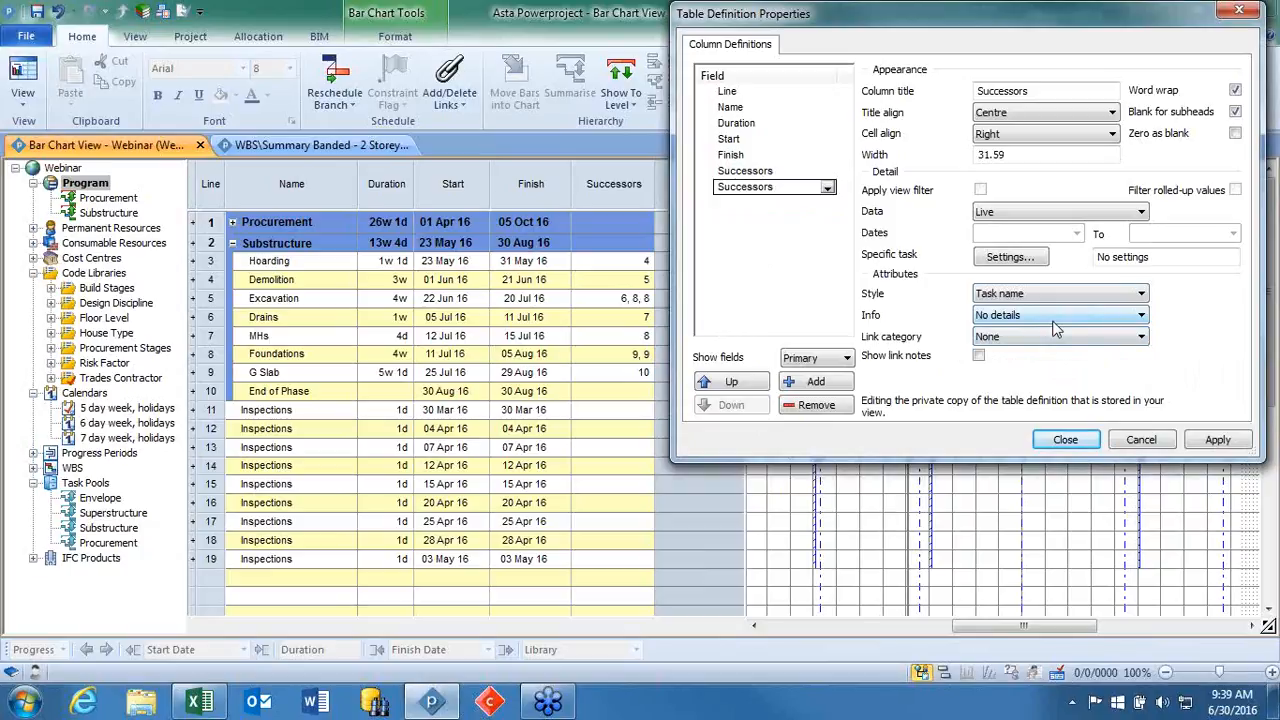
Set the second Successors column's style to Line, apply it and close the table definition.
click(1044, 298)
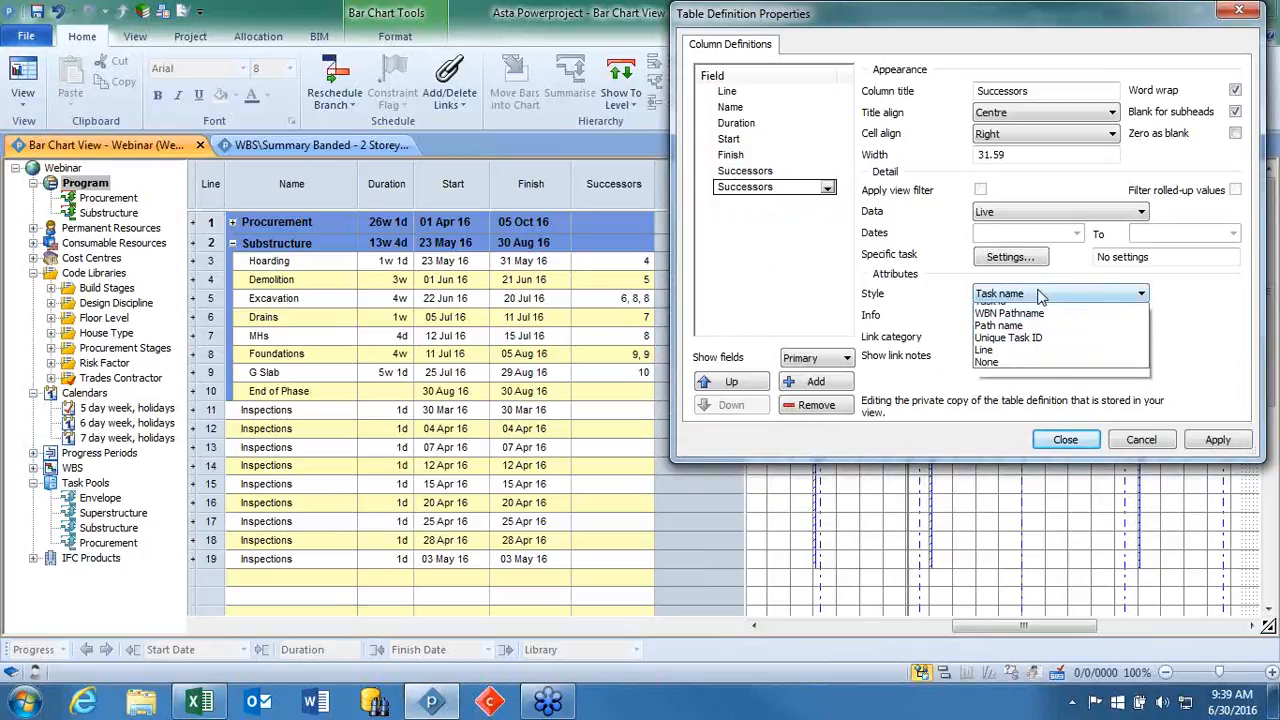
click(1040, 371)
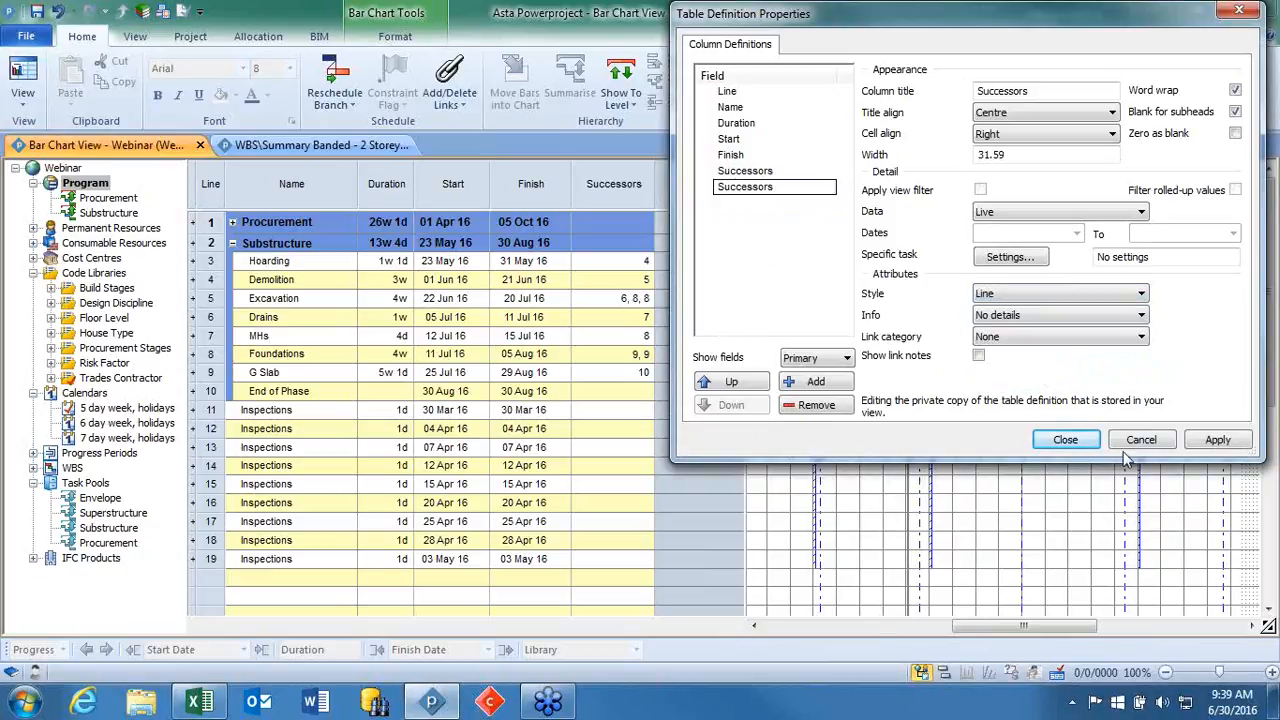
click(1210, 439)
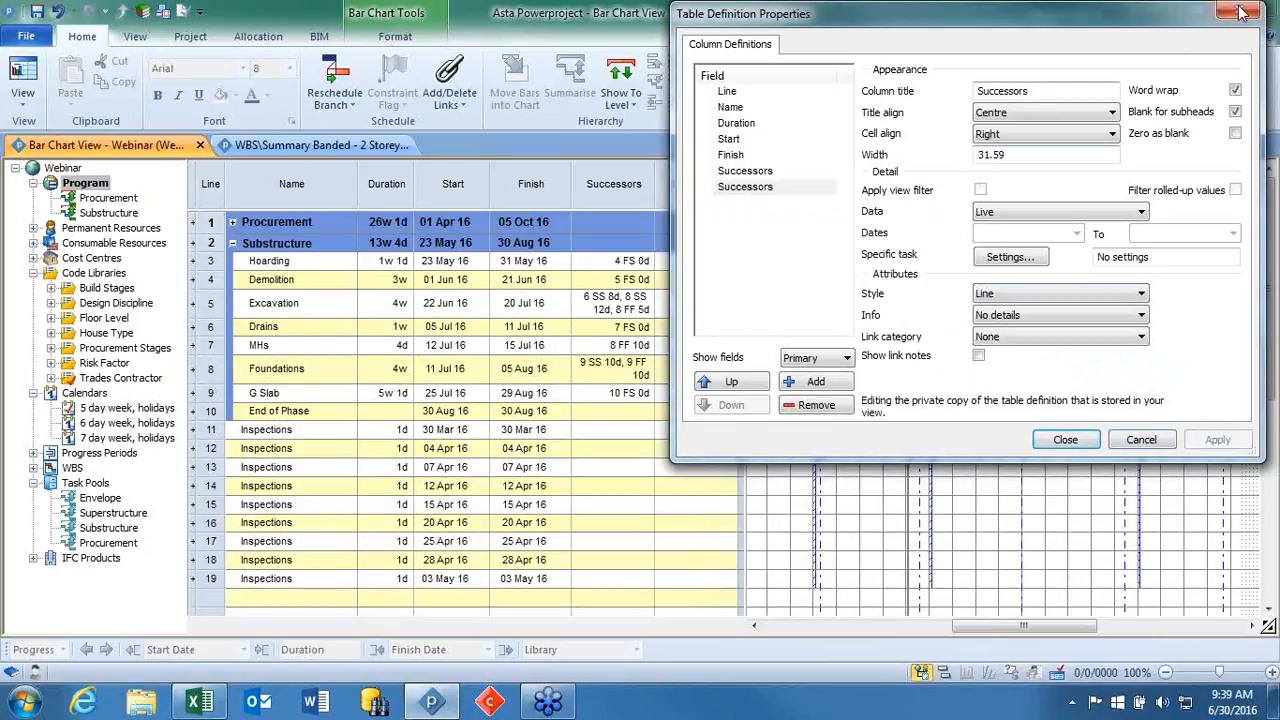
click(1245, 15)
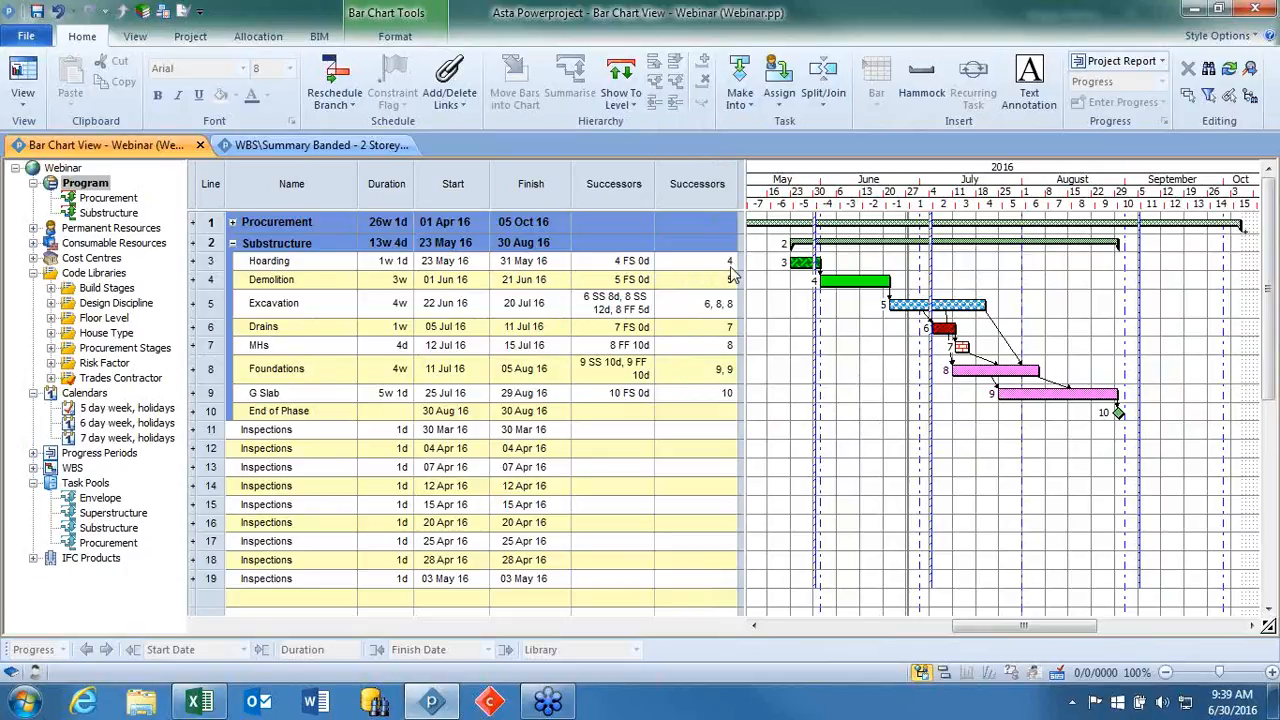
Expand the Procurement summary task and show its bars from April 2016.
click(234, 224)
click(233, 224)
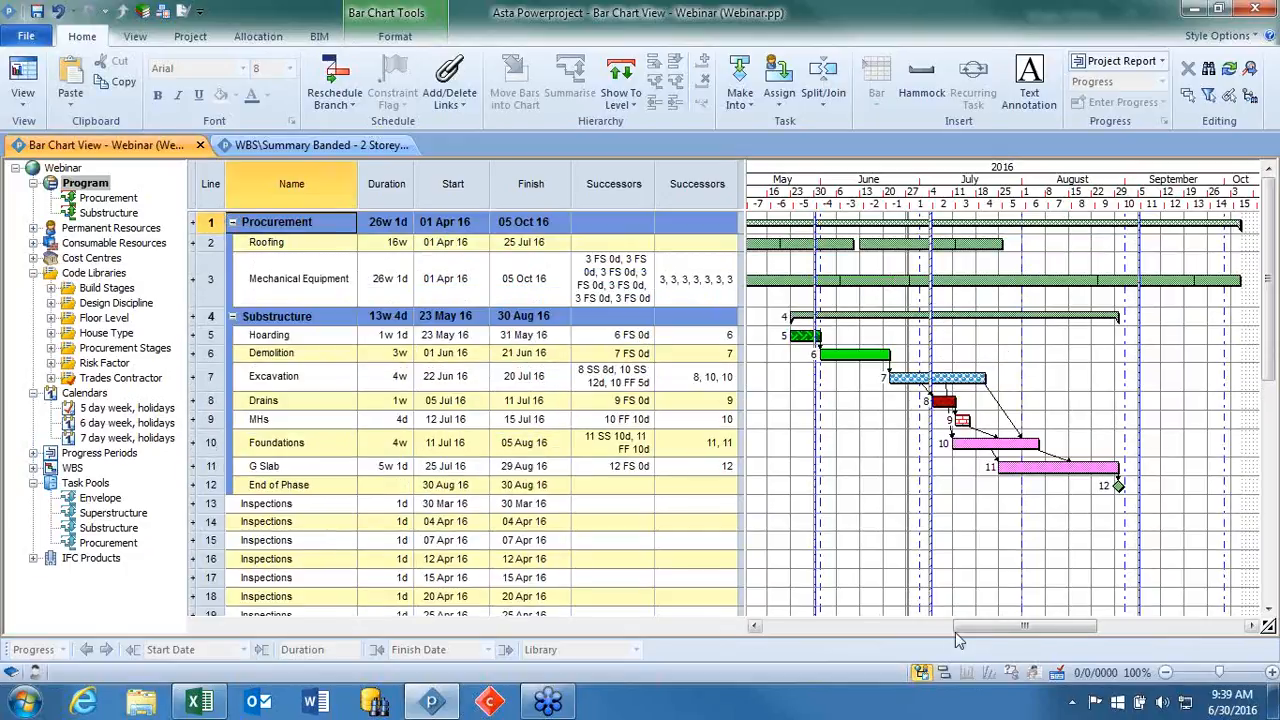
drag(1000, 624, 949, 632)
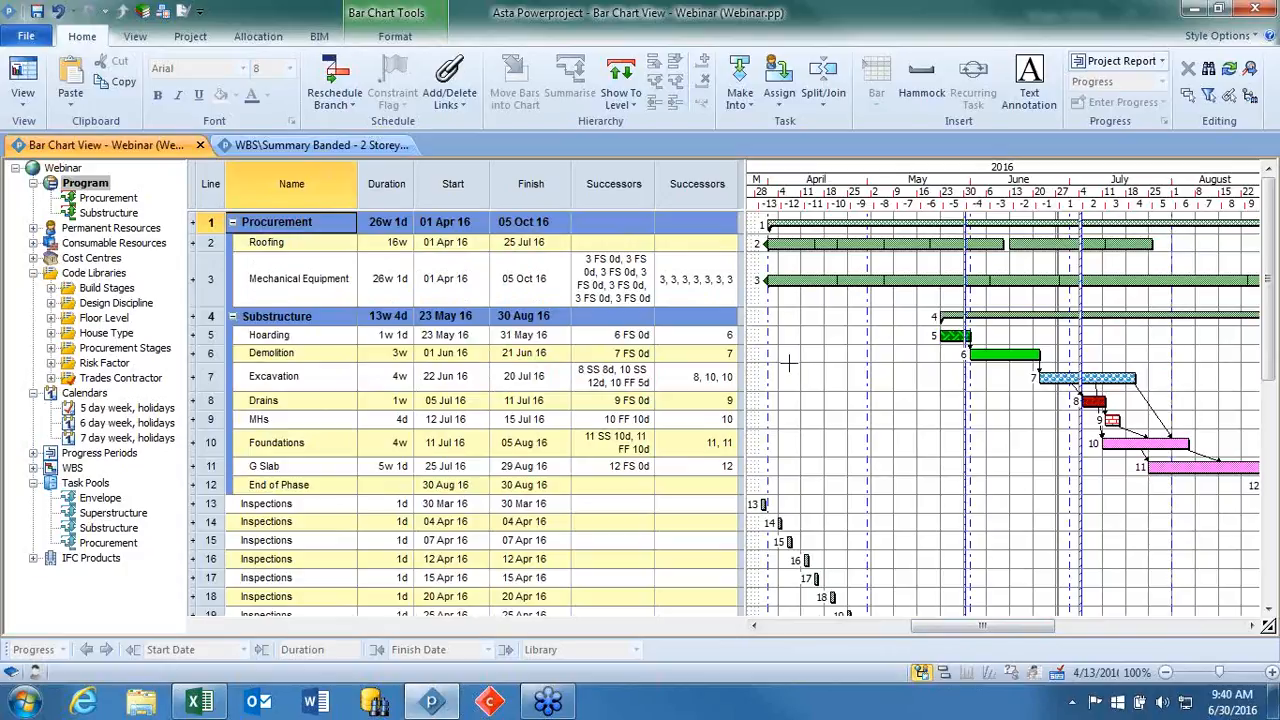
Open the full print preview of the Webinar bar chart.
click(26, 36)
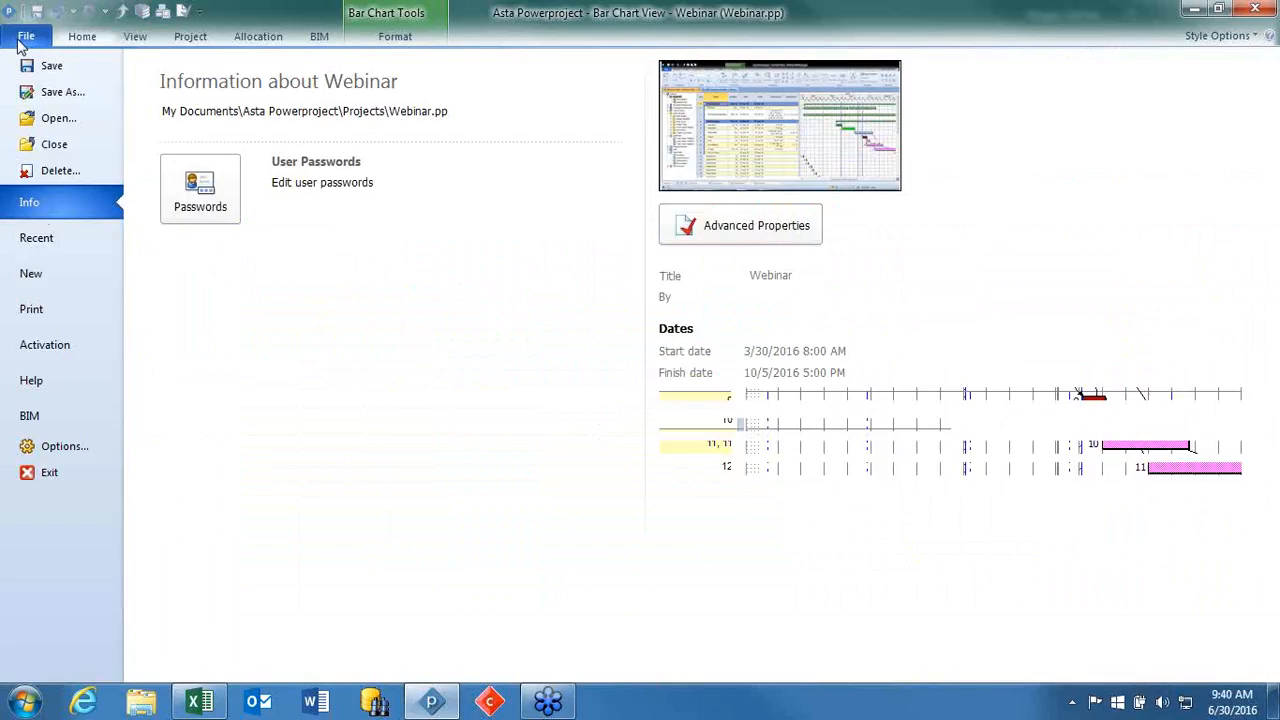
click(32, 310)
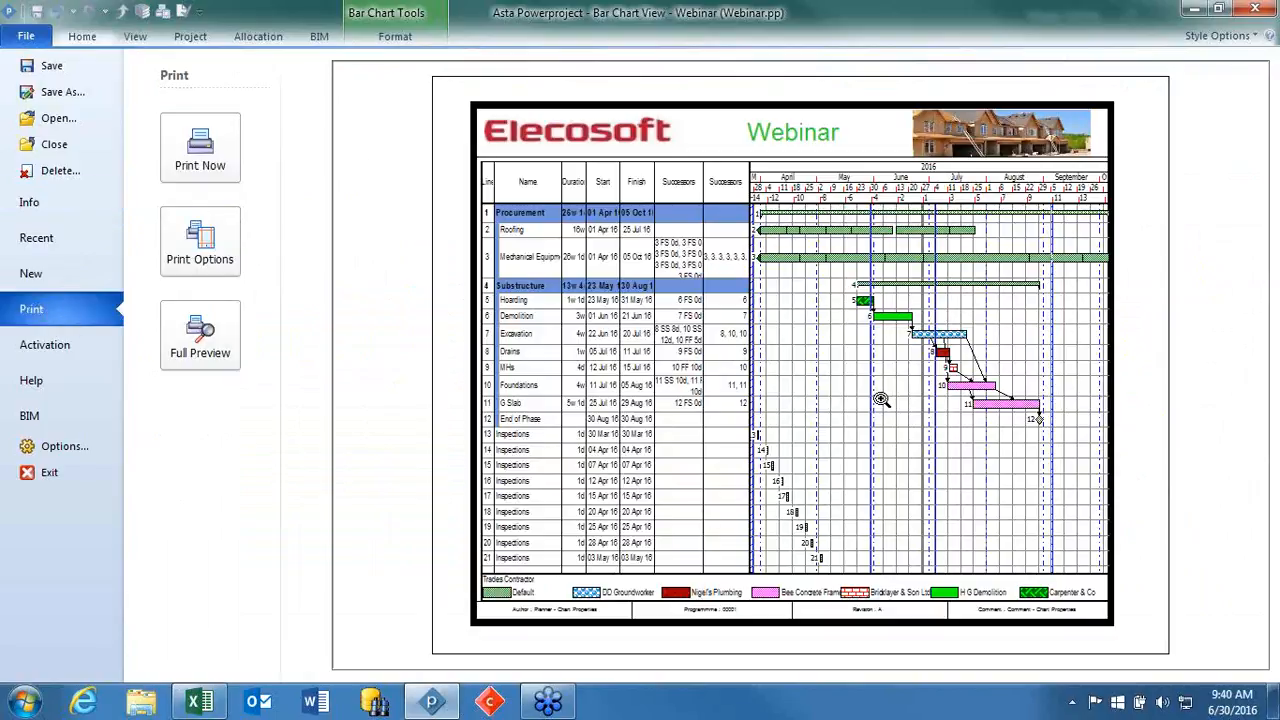
click(190, 342)
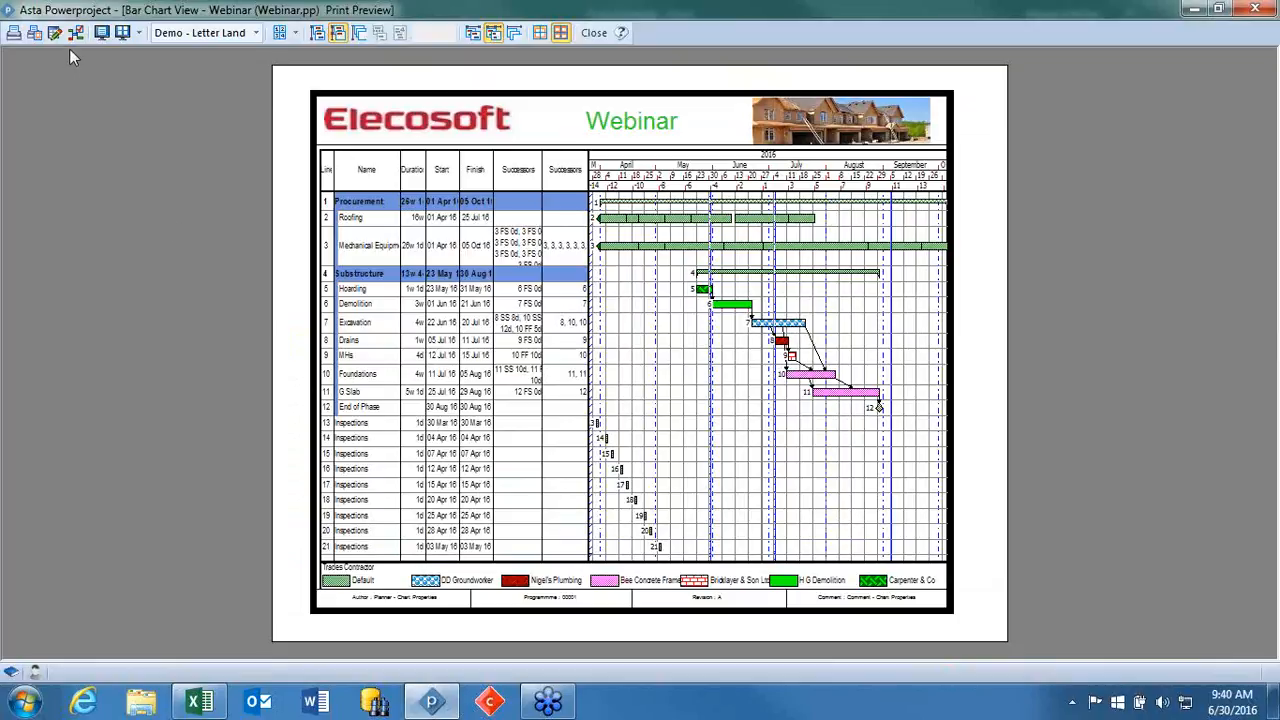
Hide the task links and show the critical path in the print preview.
click(75, 33)
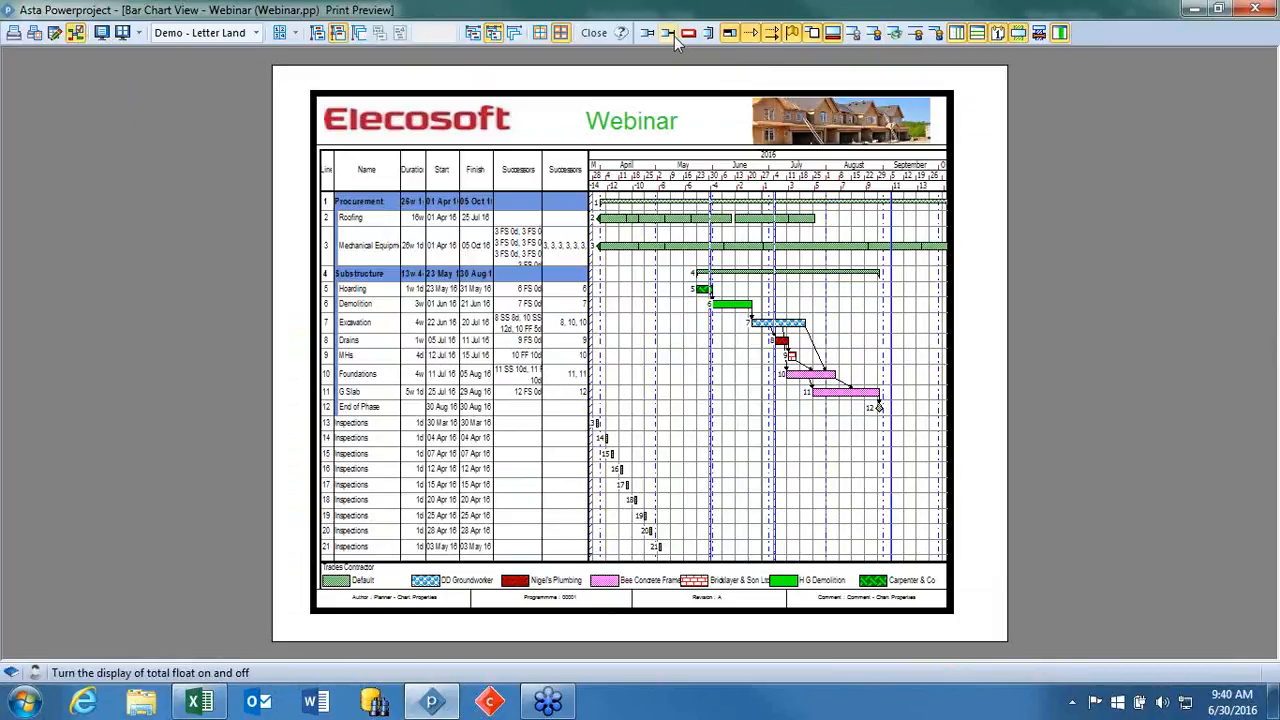
click(774, 36)
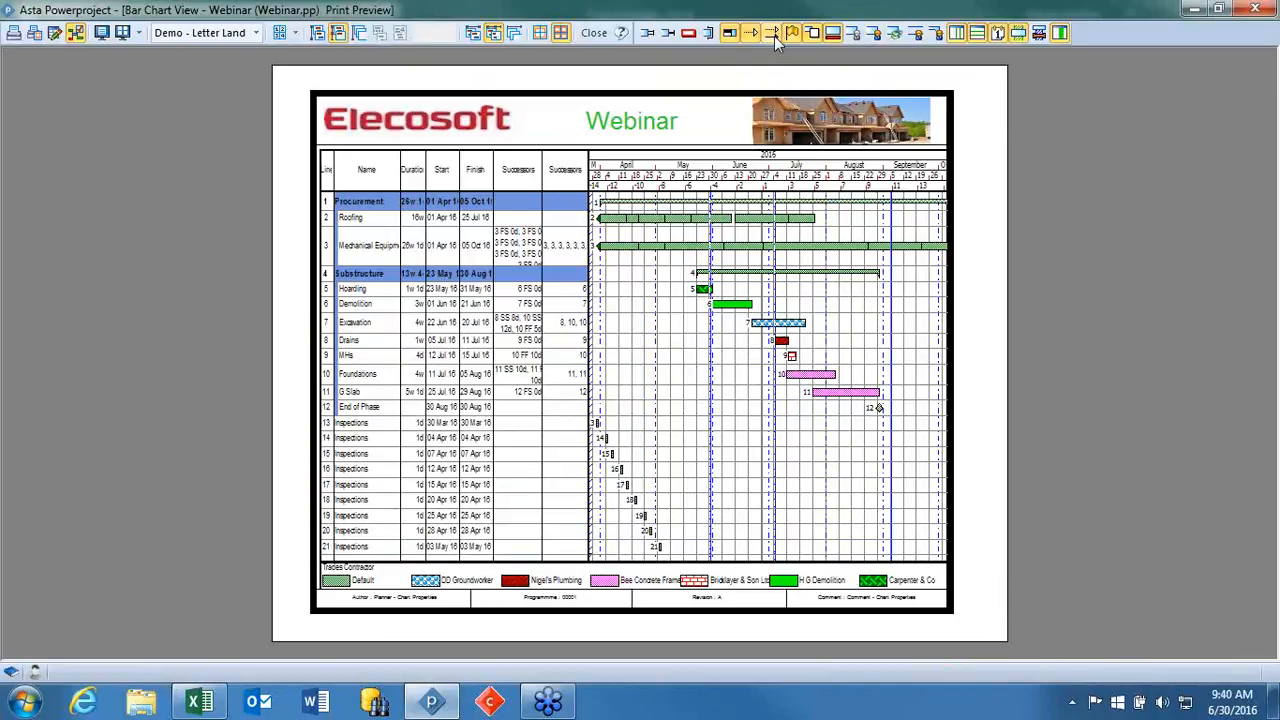
click(689, 34)
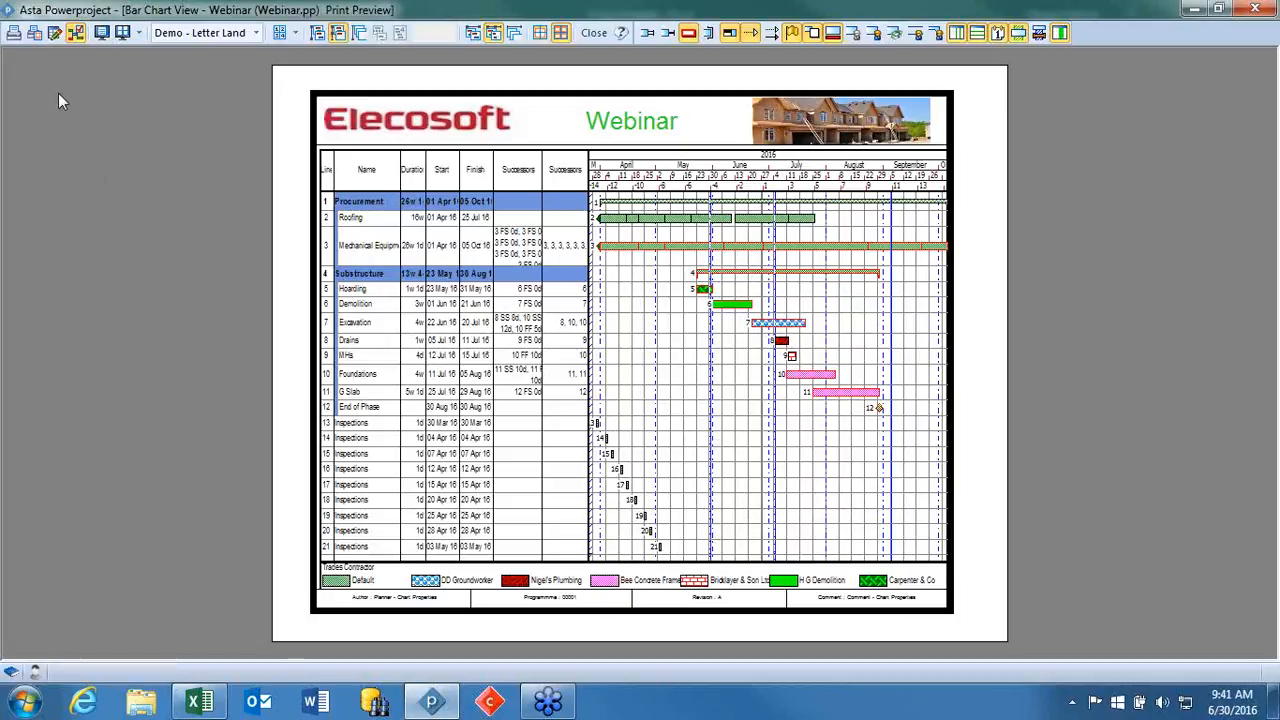
Review the border files available in the print options, keeping the Demo - Letter Landscape border.
click(34, 32)
click(472, 195)
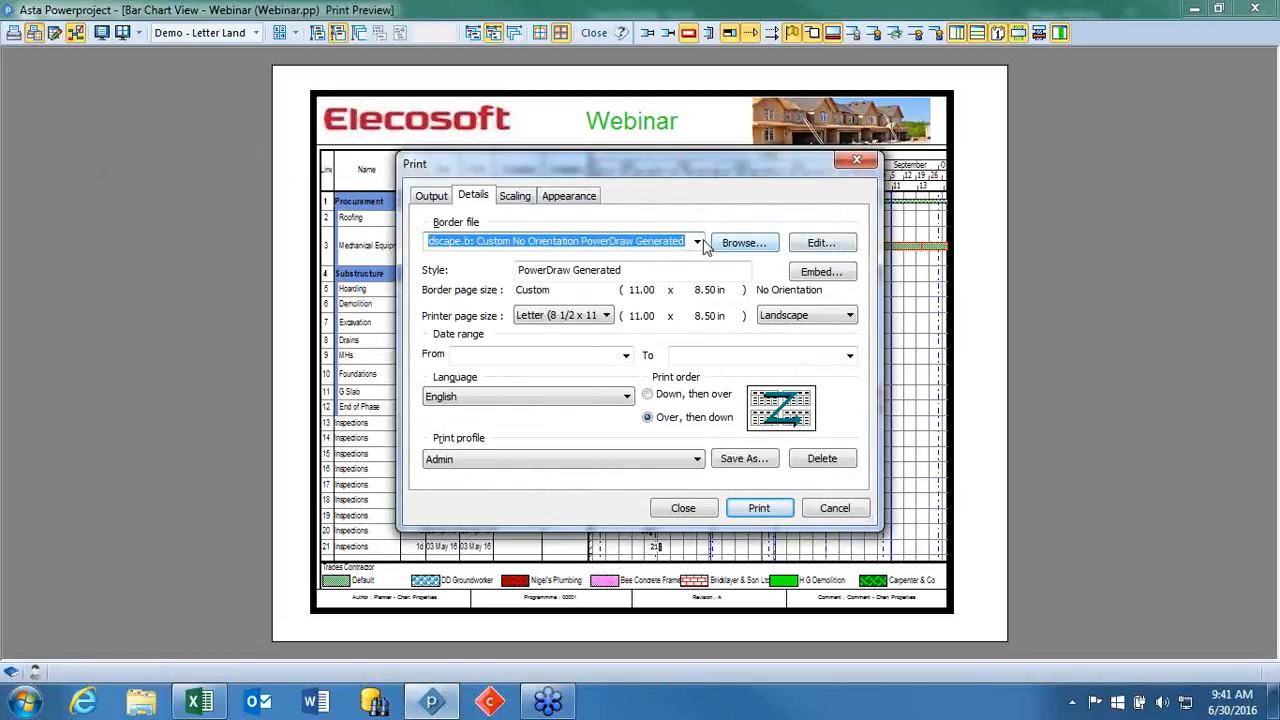
click(697, 243)
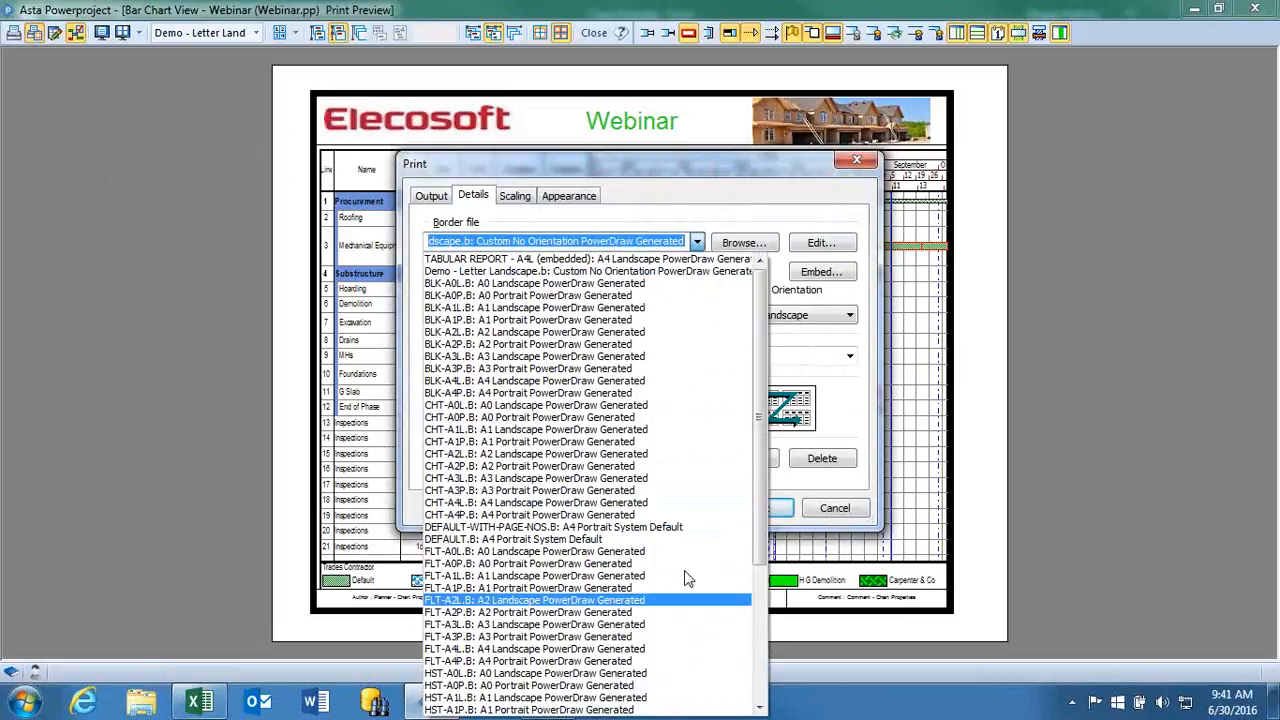
scroll(691, 410, down, 6)
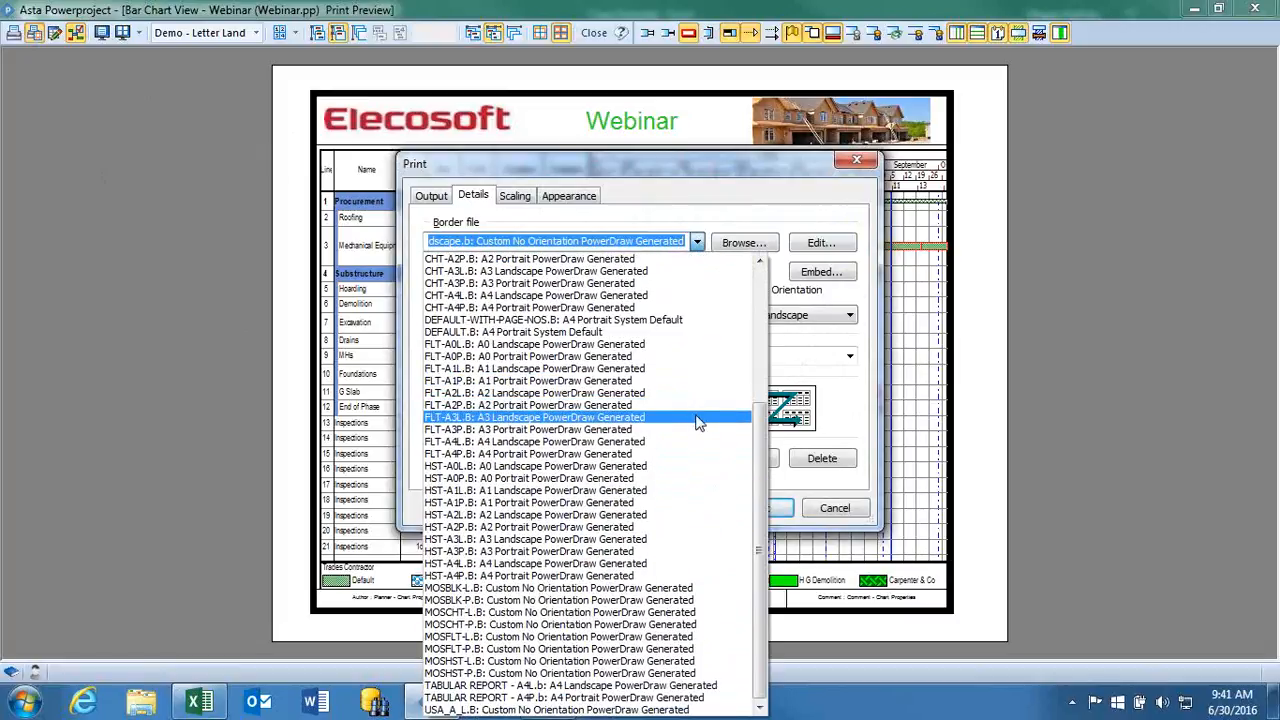
click(697, 243)
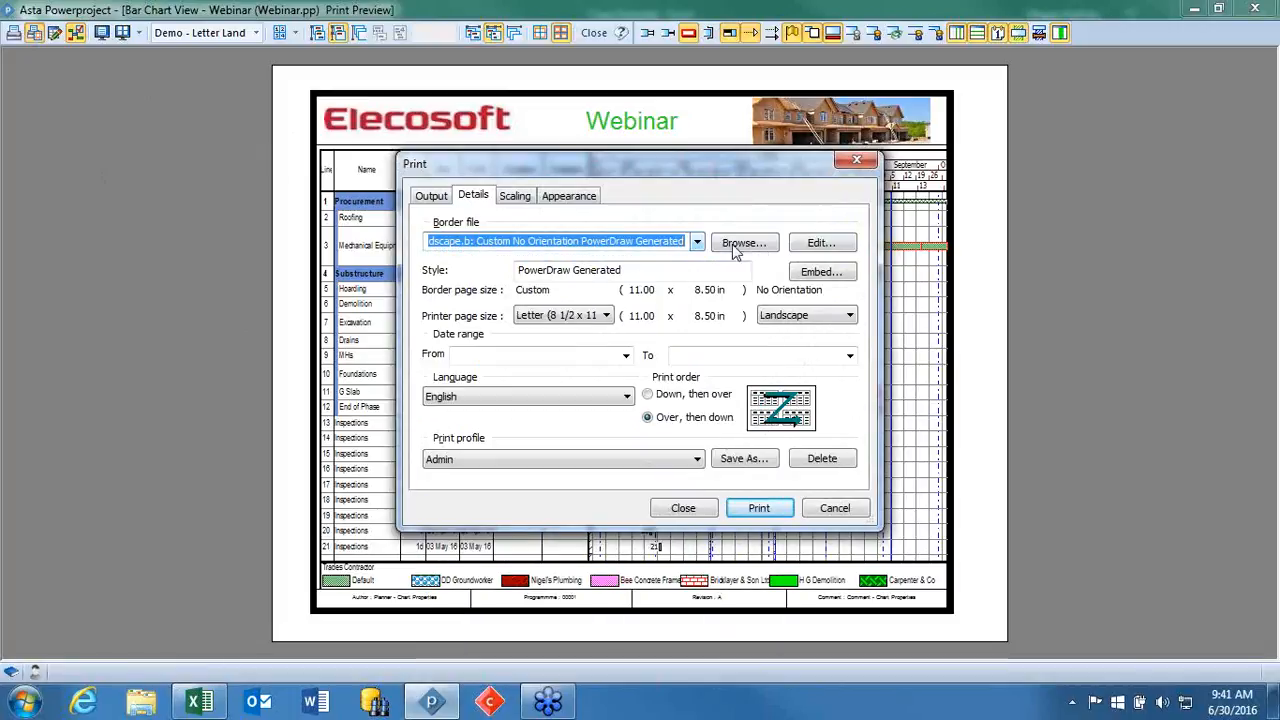
Open the Demo border in Asta Powerdraw, maximise it and resize its chart area to about 7.25 by 4.46 in.
click(829, 247)
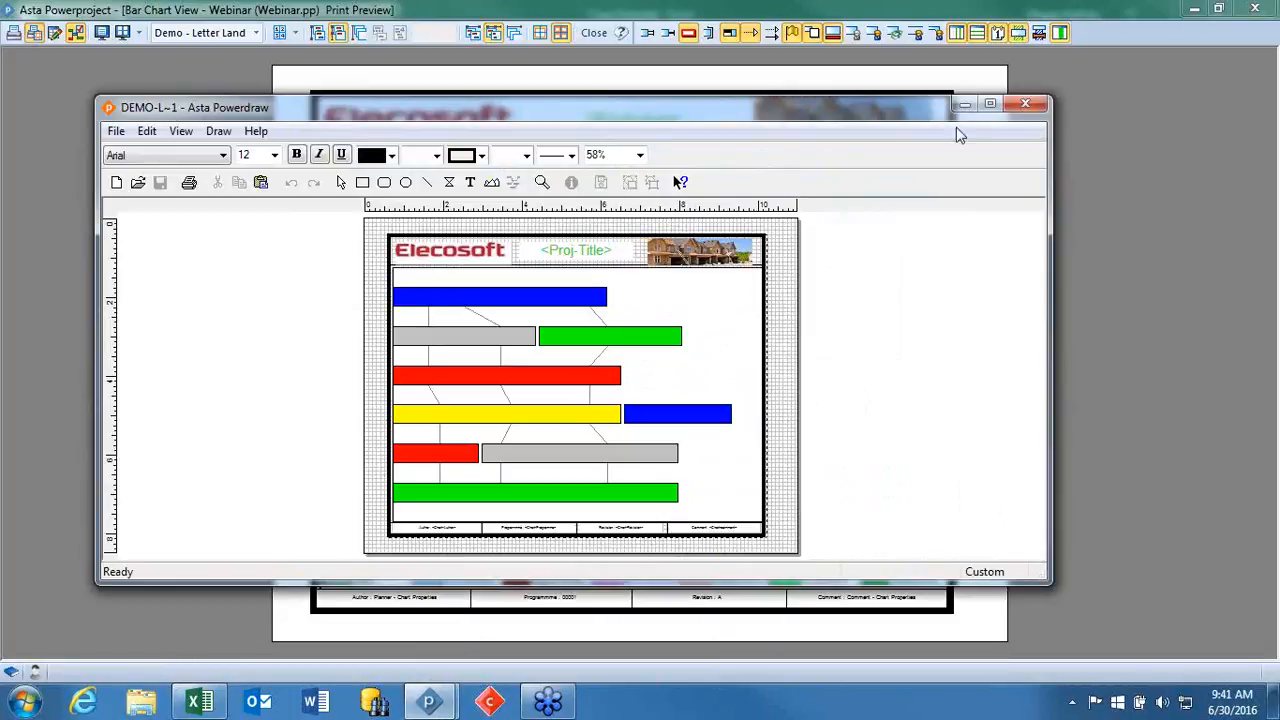
click(989, 104)
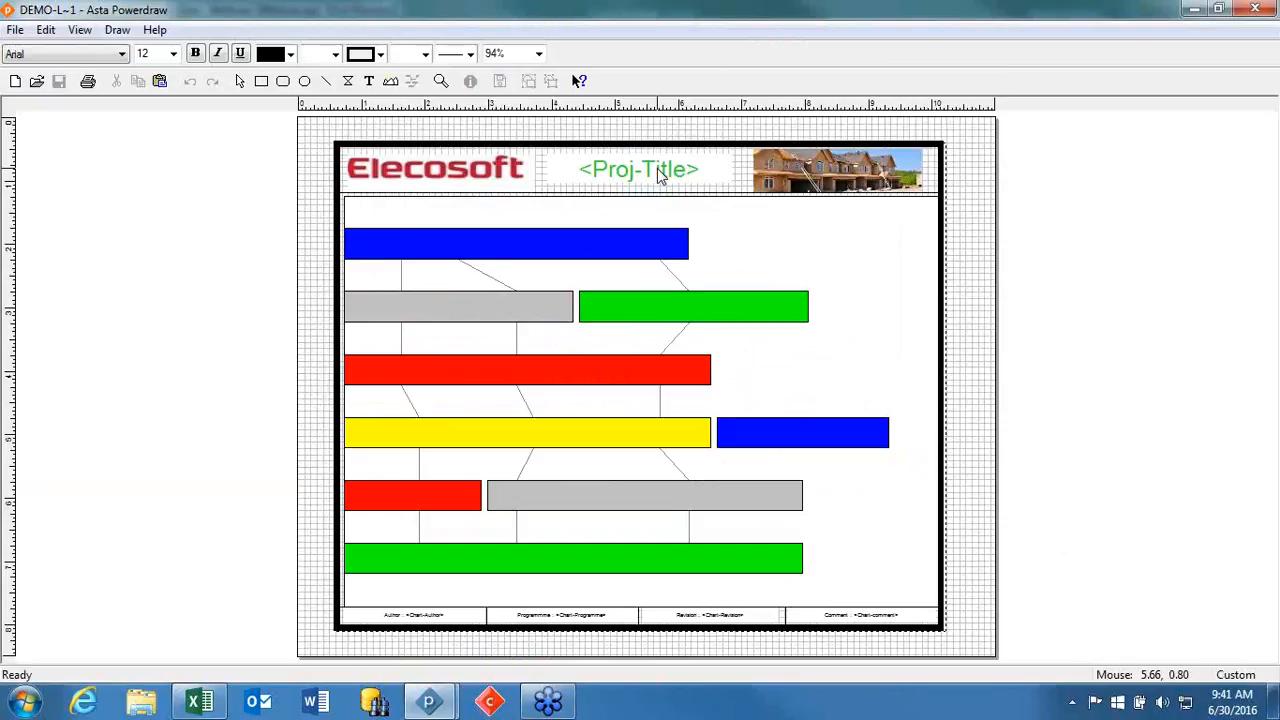
click(722, 264)
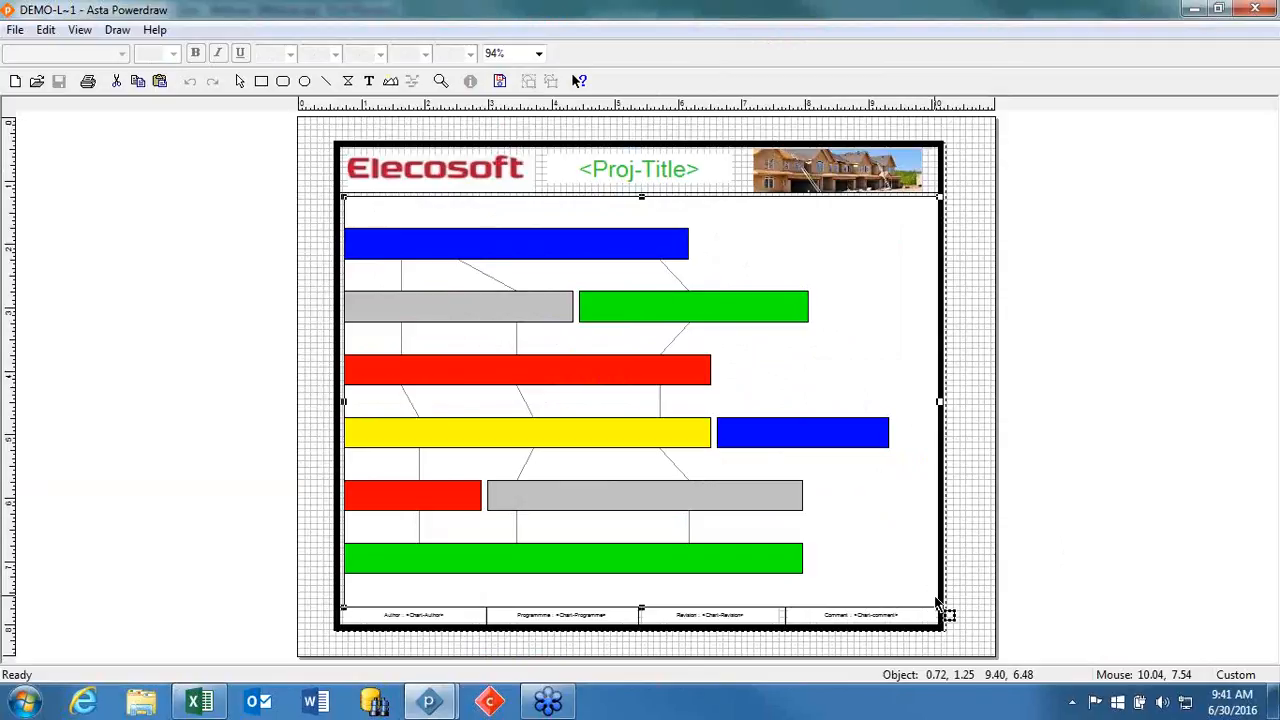
drag(927, 589, 785, 449)
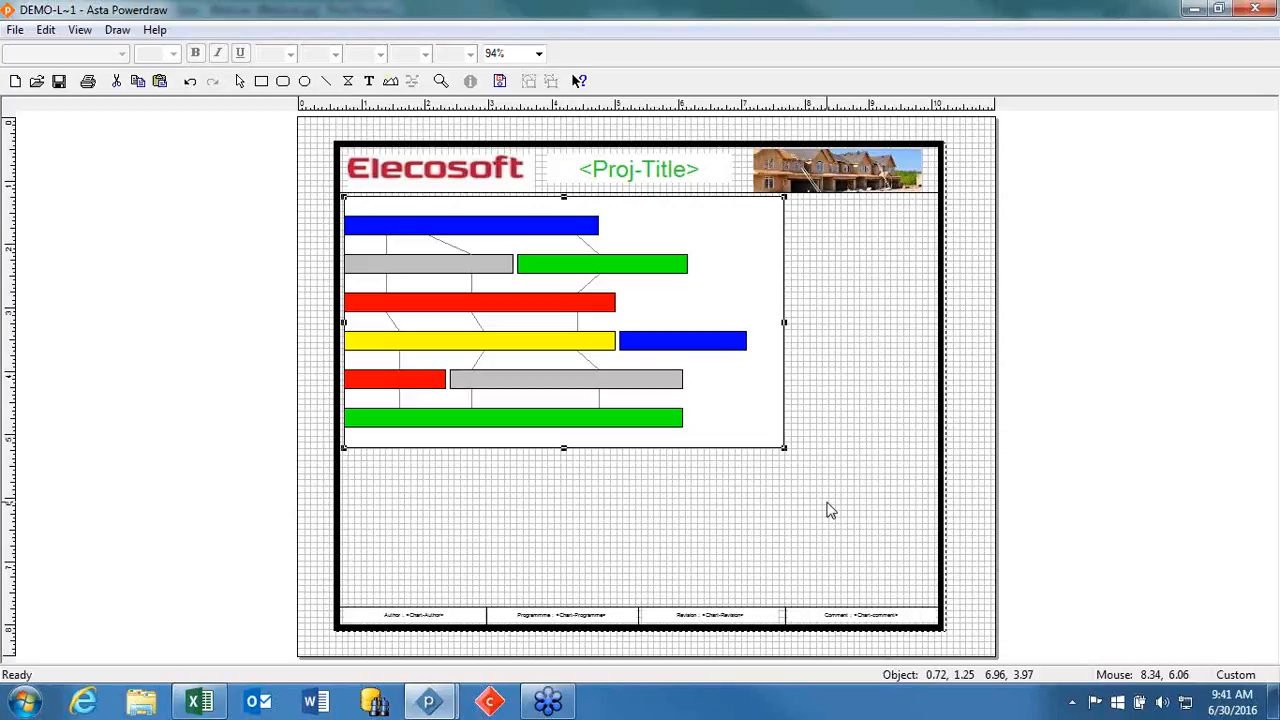
drag(784, 448, 806, 487)
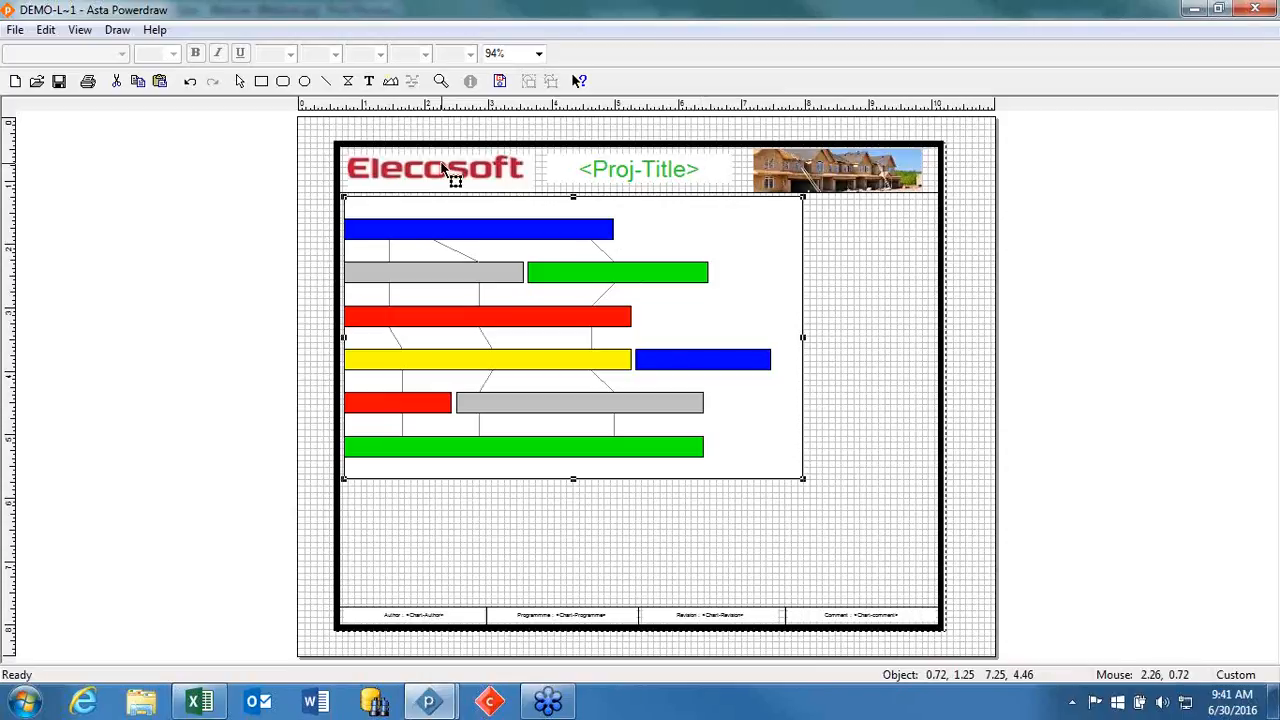
Select the header logo and house picture in turn, and resize the footer's Author box to about 2.13 by 0.20 in.
click(445, 172)
click(850, 168)
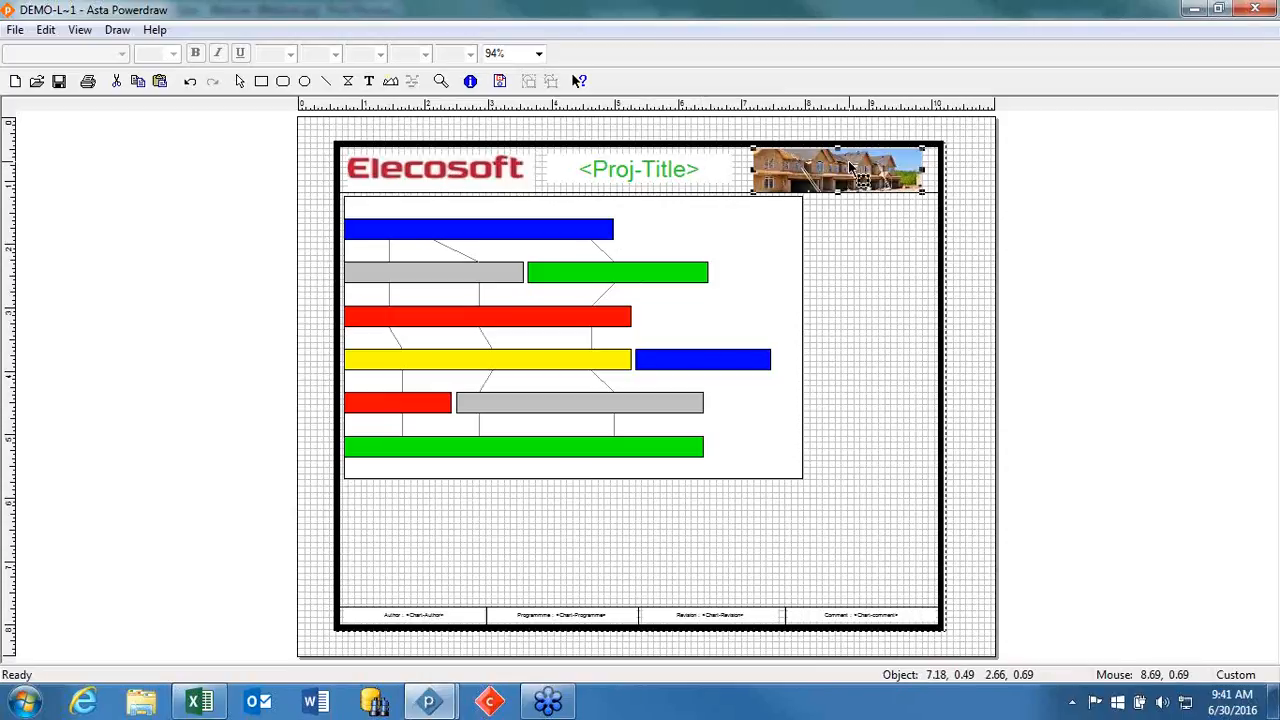
click(455, 617)
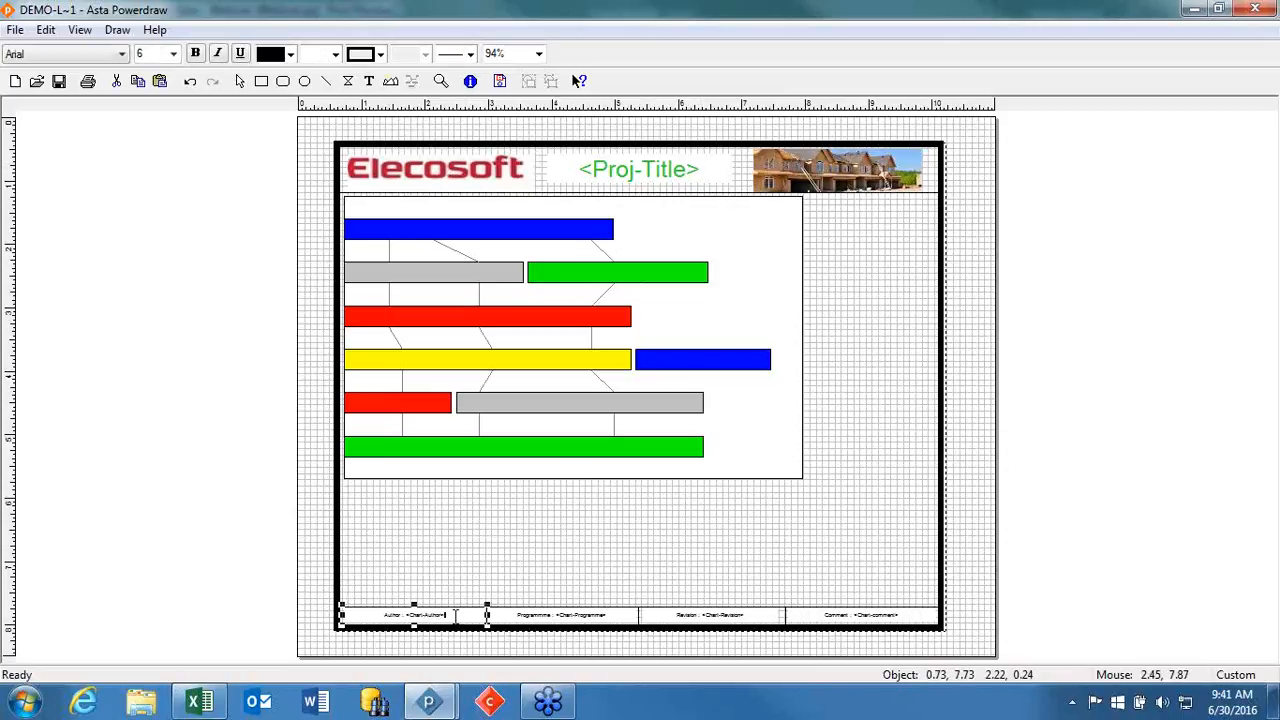
mouse_move(487, 615)
mouse_down()
mouse_move(527, 620)
mouse_move(482, 618)
mouse_up()
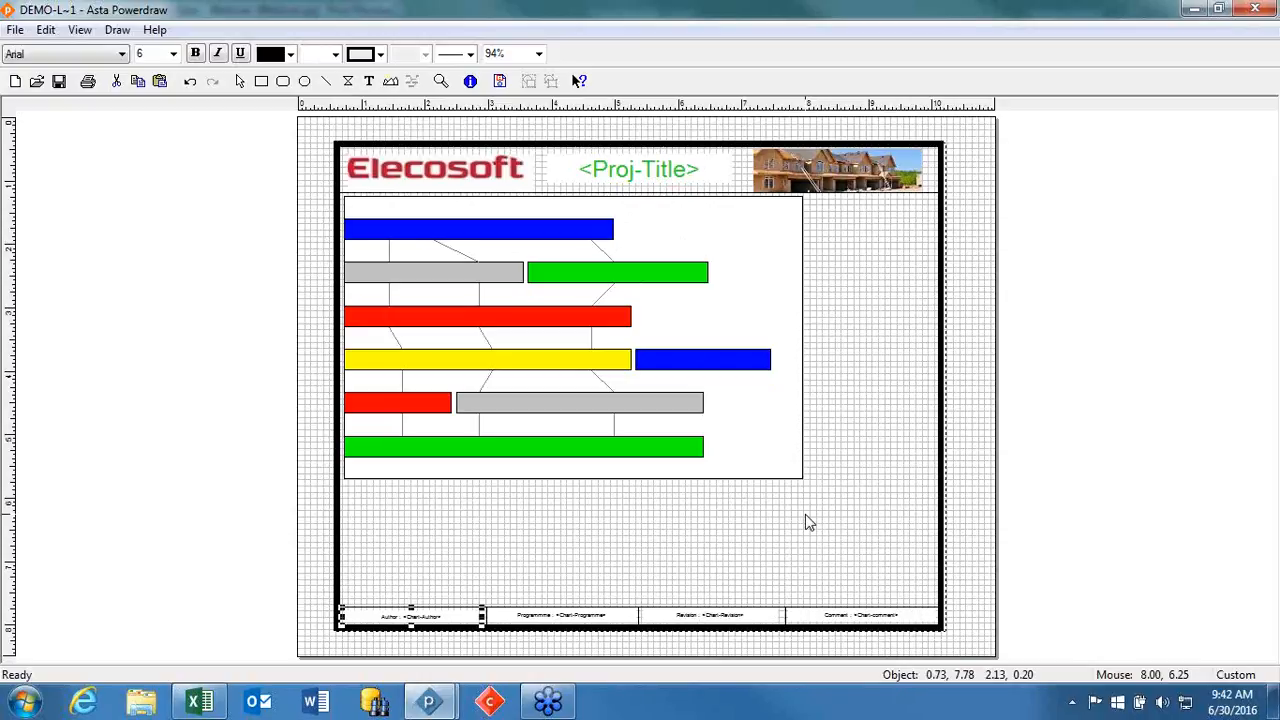
click(800, 471)
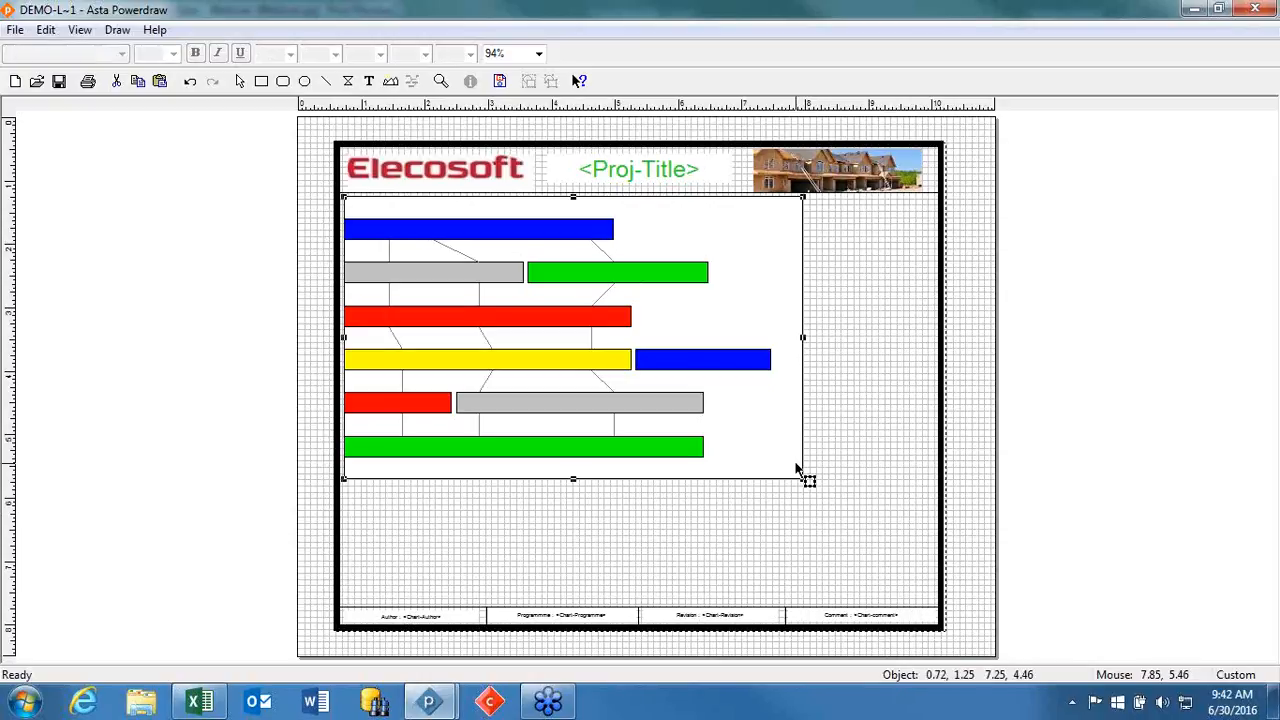
click(883, 338)
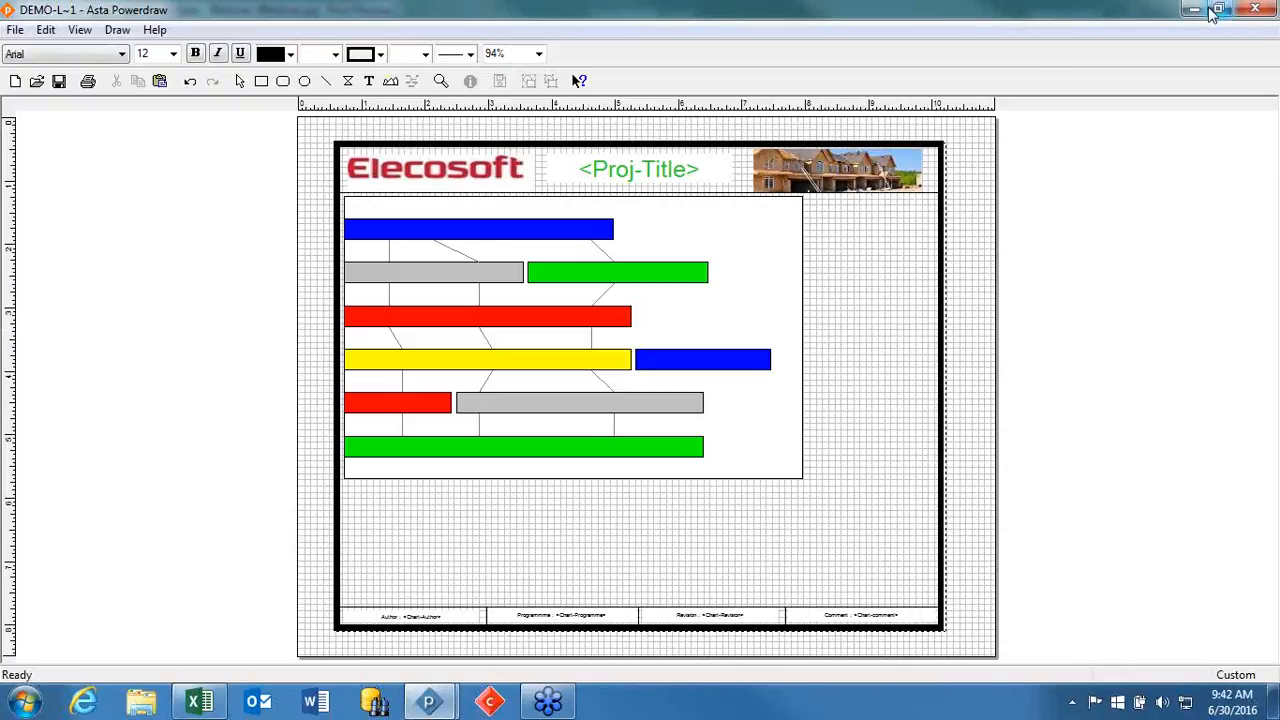
Leave the border editor, cancel the print options and return to the bar chart.
click(1198, 9)
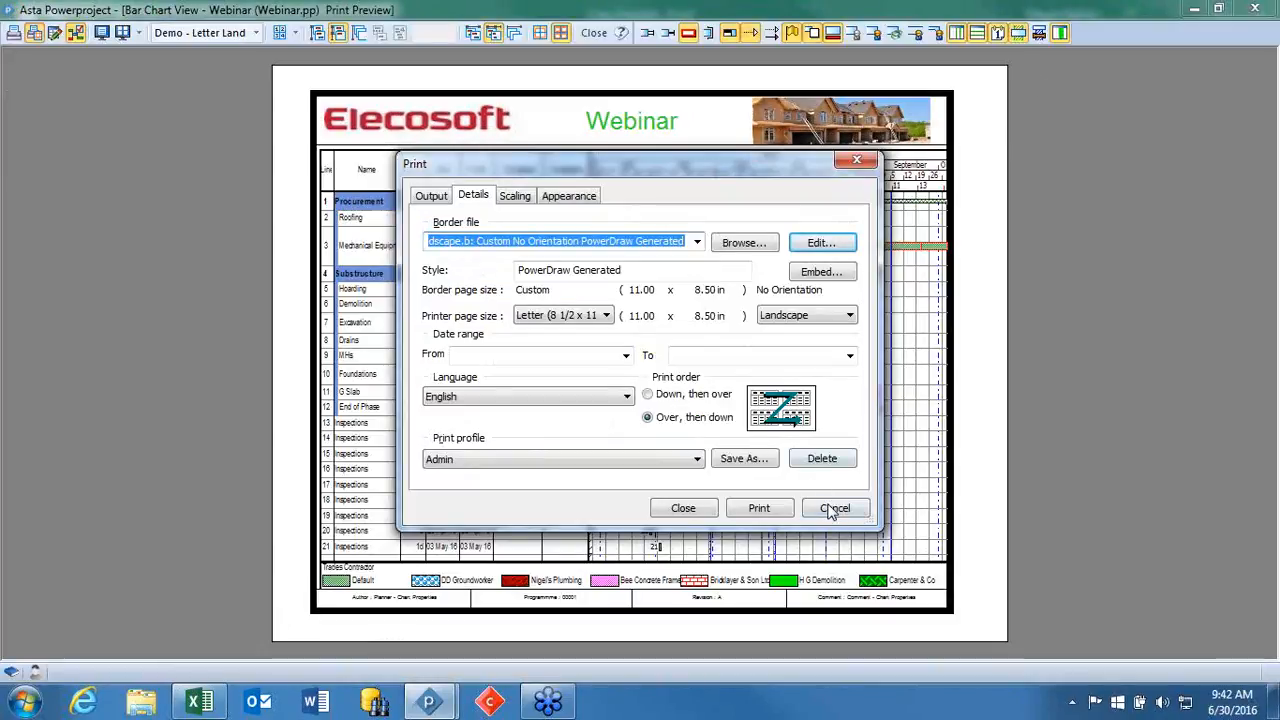
click(830, 510)
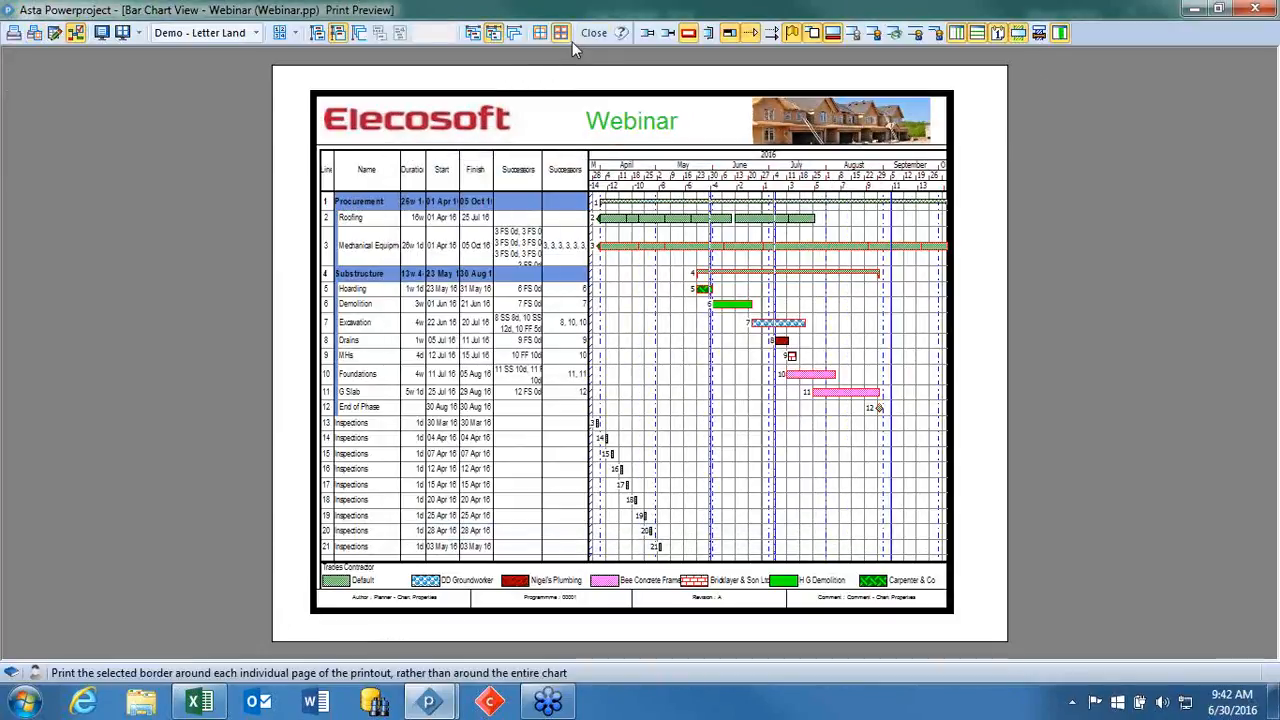
click(594, 34)
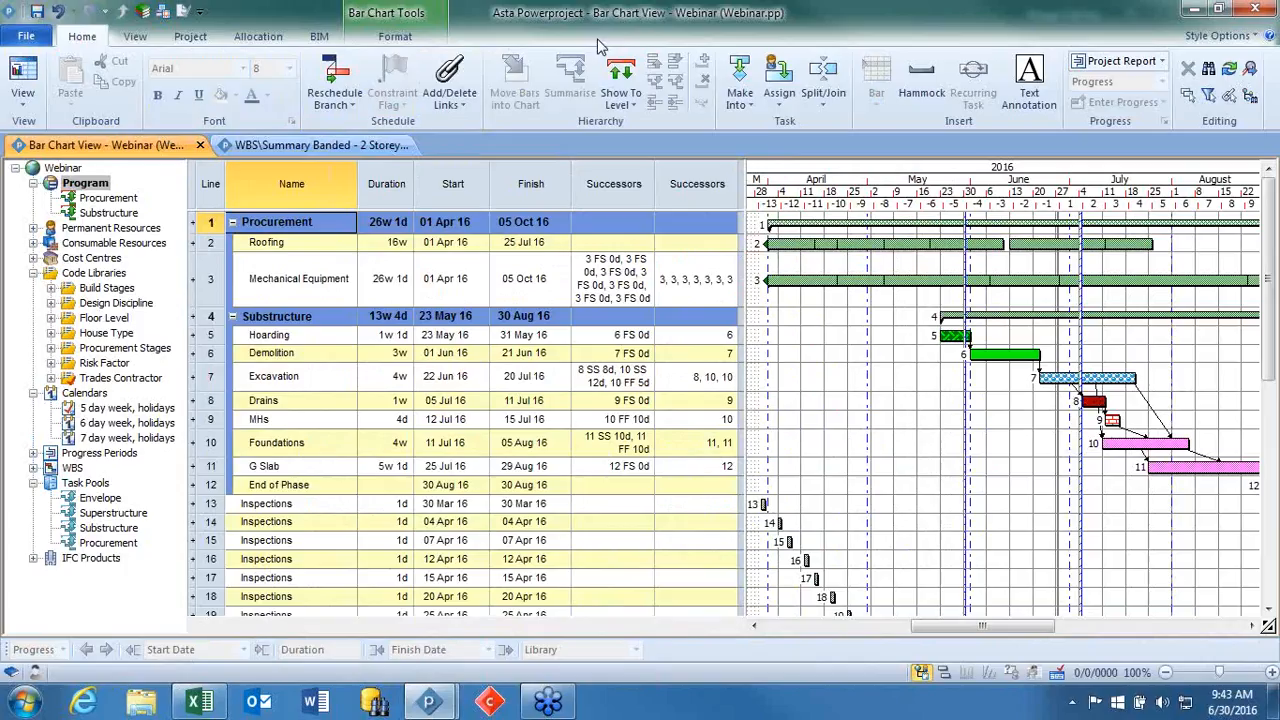
Close the Webinar project's last view and the project with it, leaving the 2 Storey Office Block project open.
click(200, 146)
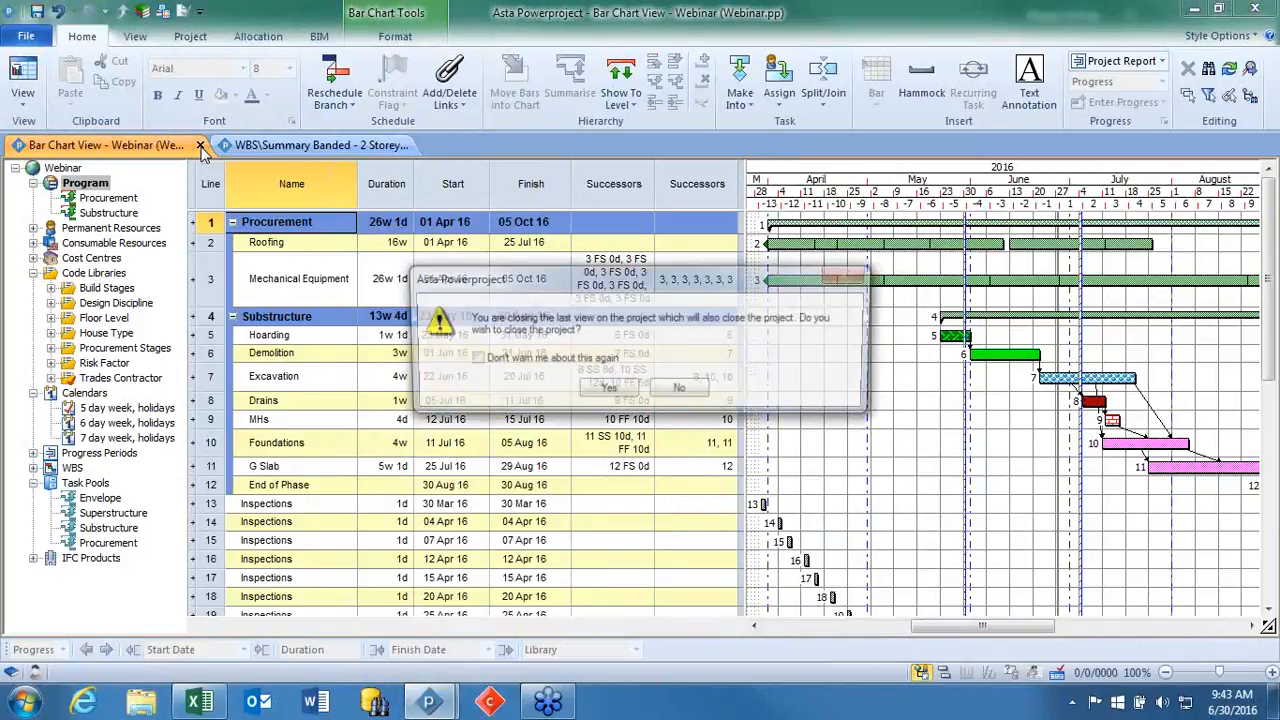
click(629, 391)
click(644, 374)
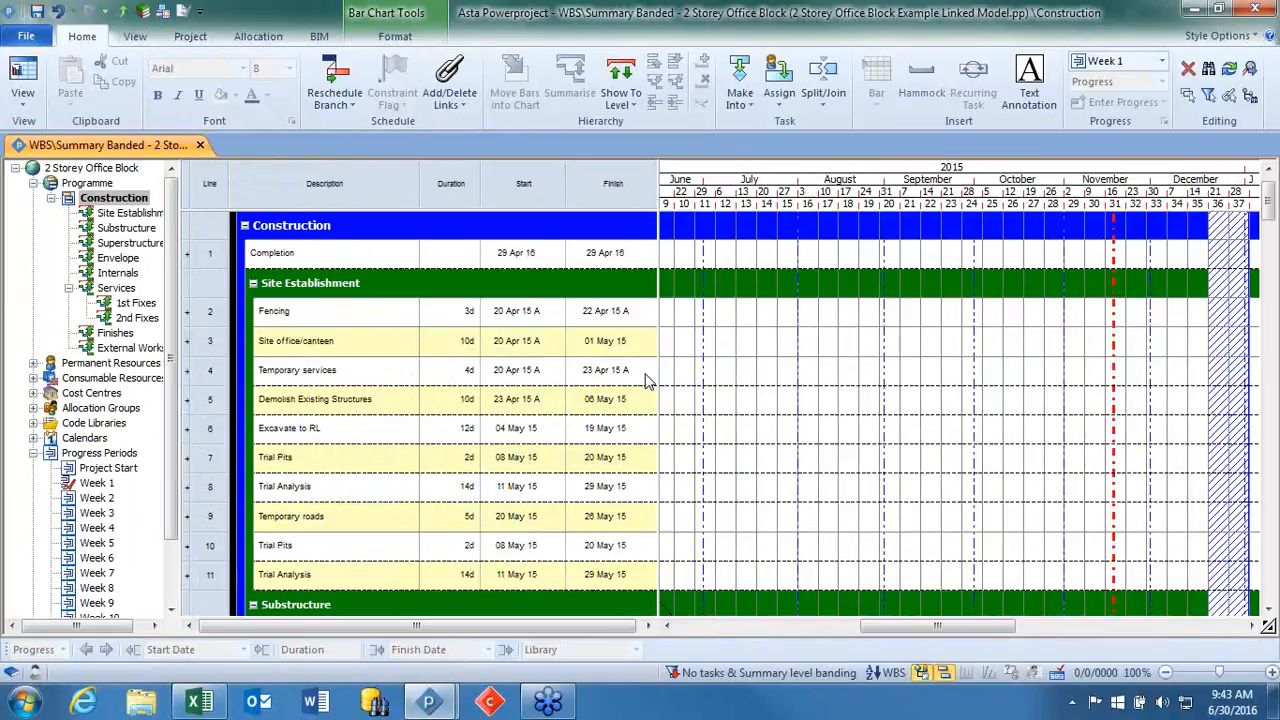
Examine the 2 Storey Office Block bar chart from April 2015, from Site Establishment down to Superstructure.
drag(945, 625, 903, 630)
scroll(950, 433, down, 5)
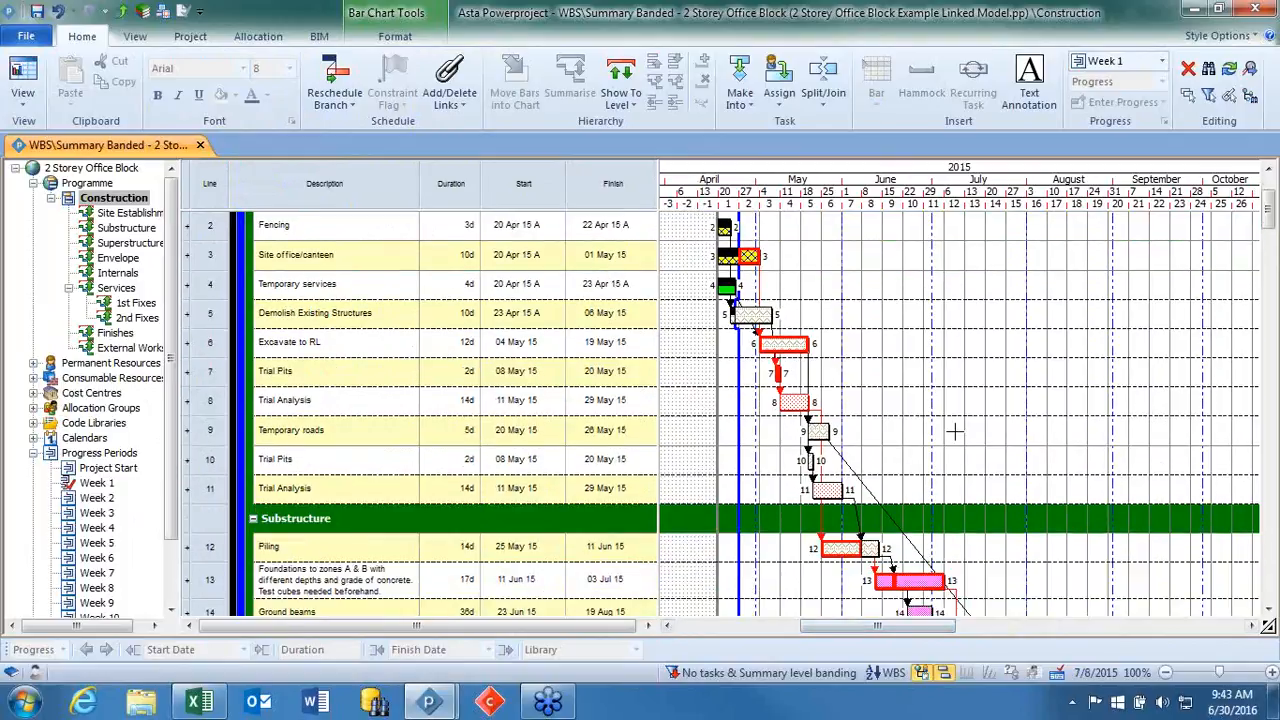
scroll(951, 433, down, 3)
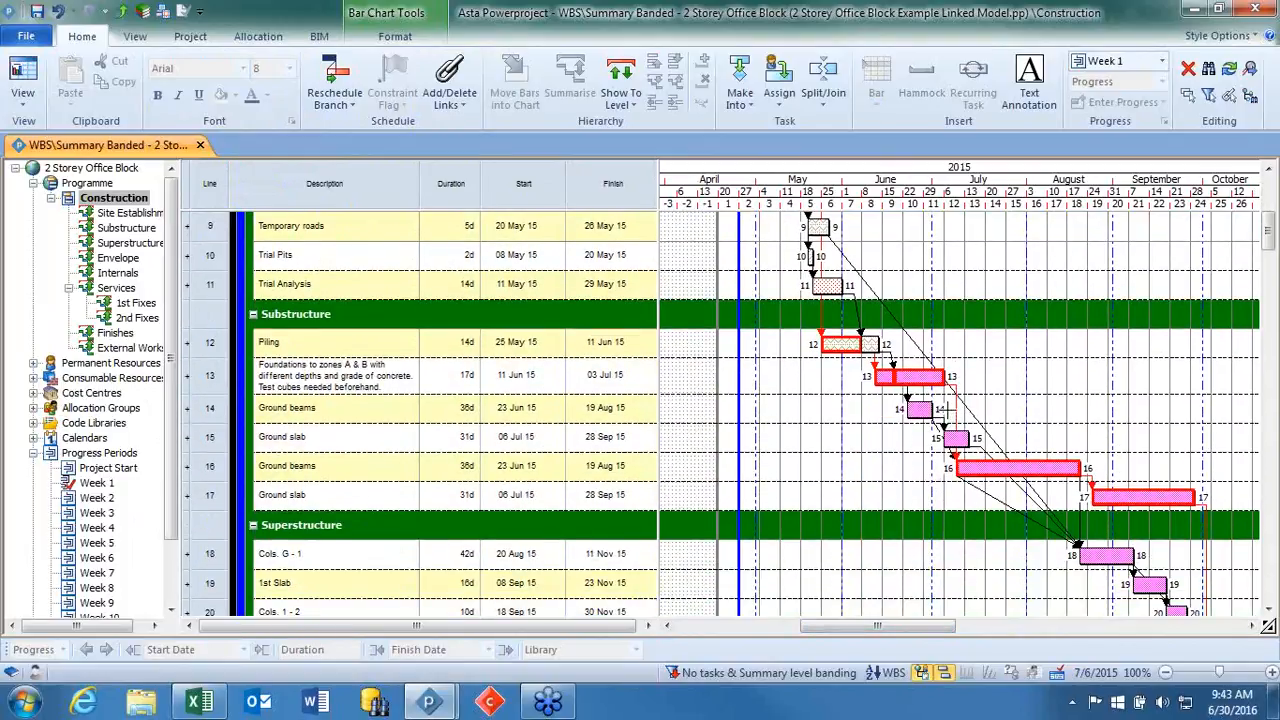
Collapse the Superstructure and Envelope groups in the Construction bar chart.
scroll(943, 409, up, 1)
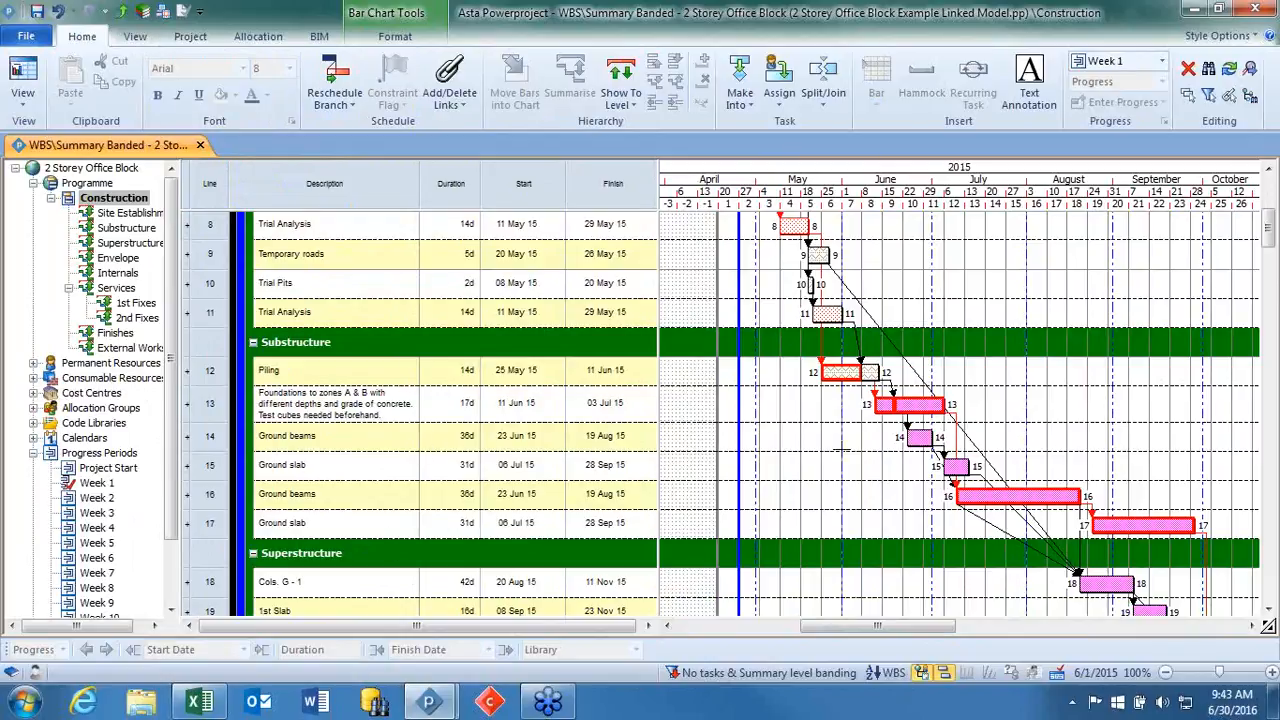
scroll(840, 452, down, 2)
scroll(832, 468, down, 2)
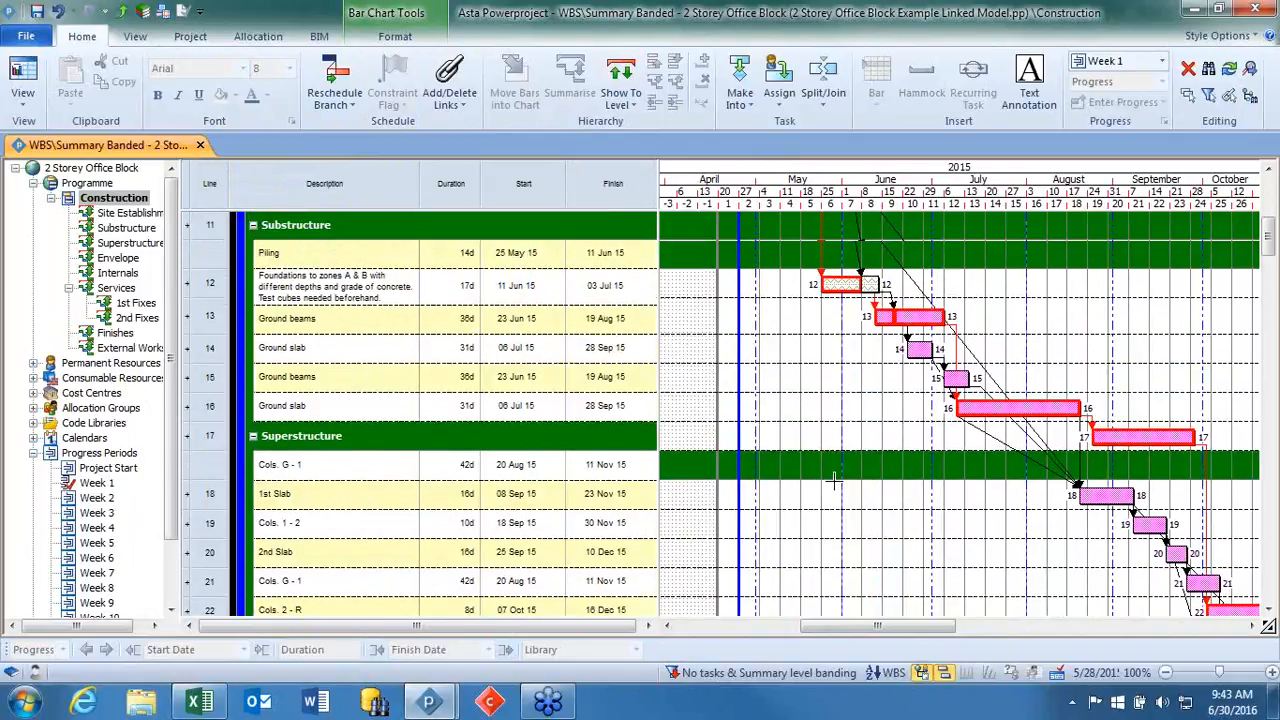
scroll(825, 470, up, 1)
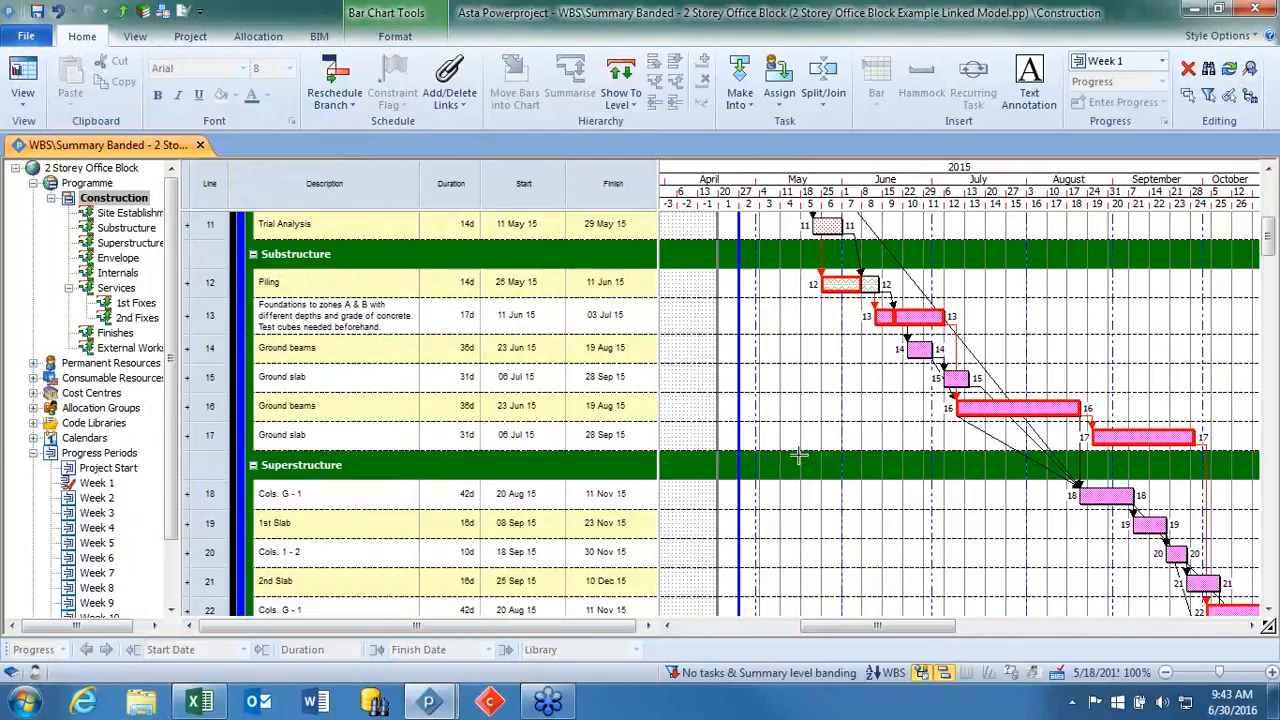
click(254, 466)
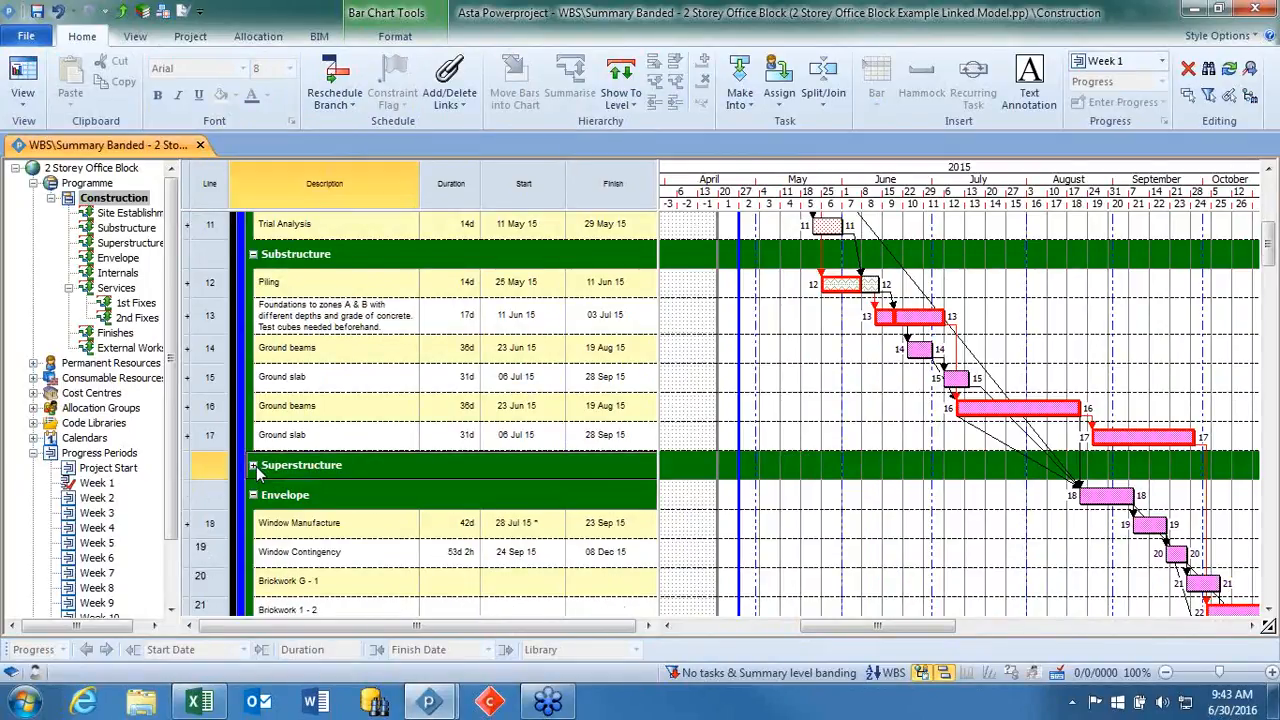
click(254, 495)
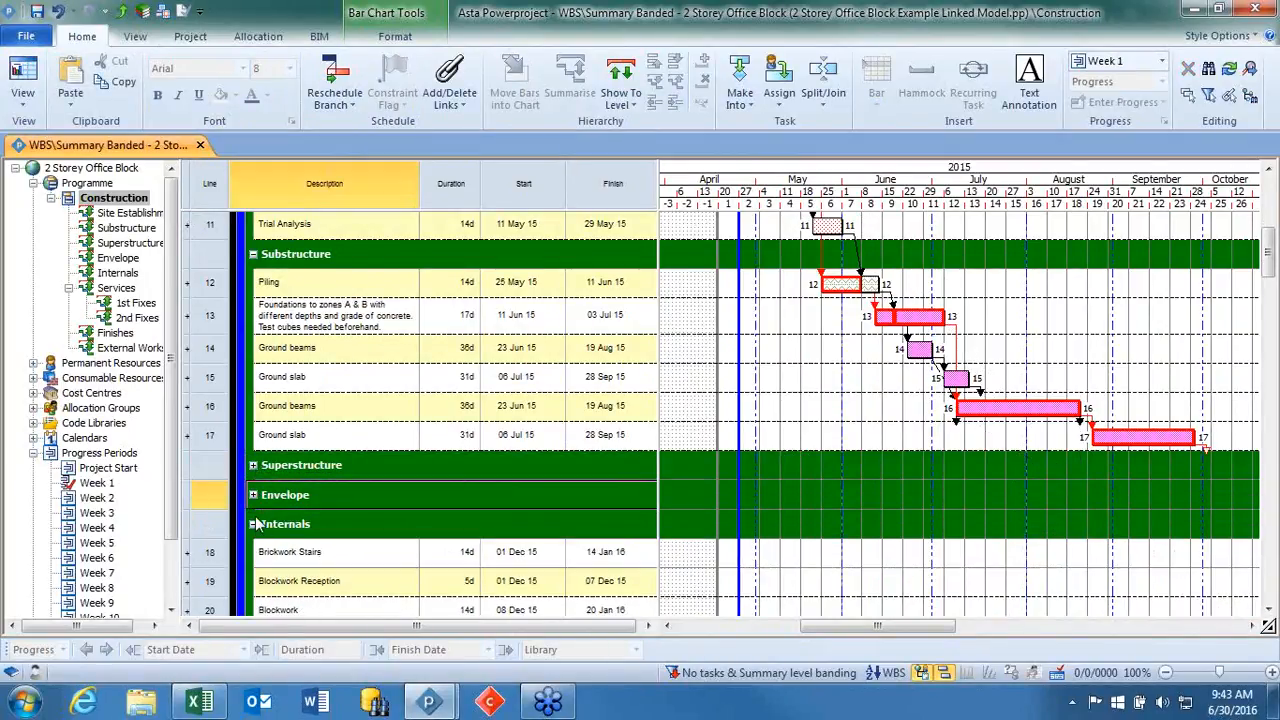
scroll(256, 523, down, 3)
scroll(256, 523, up, 3)
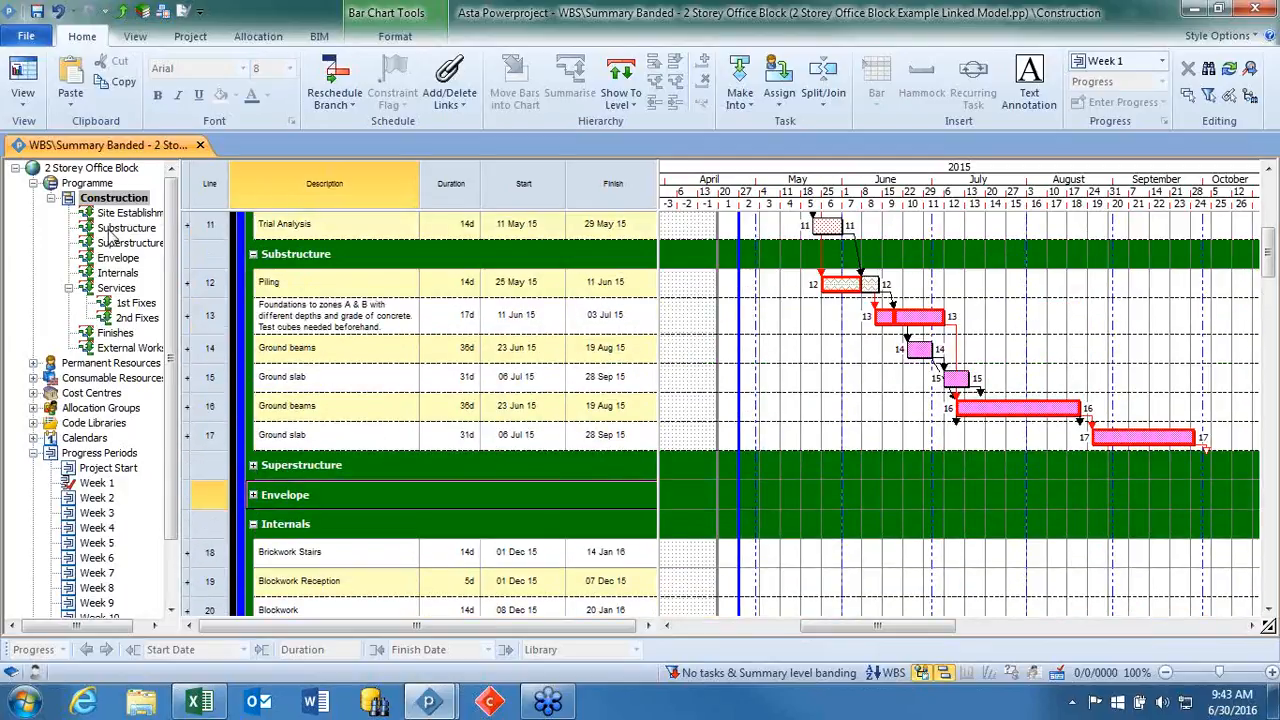
Display the Finishes chart on its own and look through its tasks from Carpenter OH Rough down to Painting.
click(114, 334)
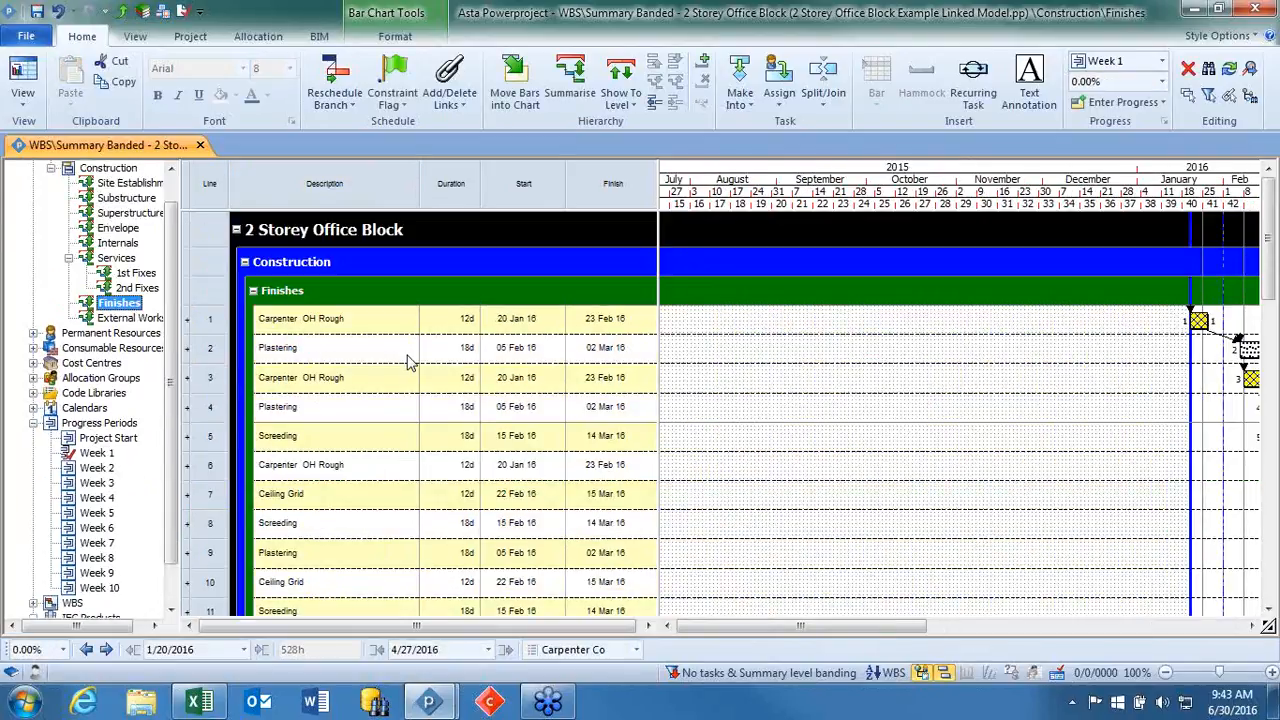
scroll(770, 360, down, 5)
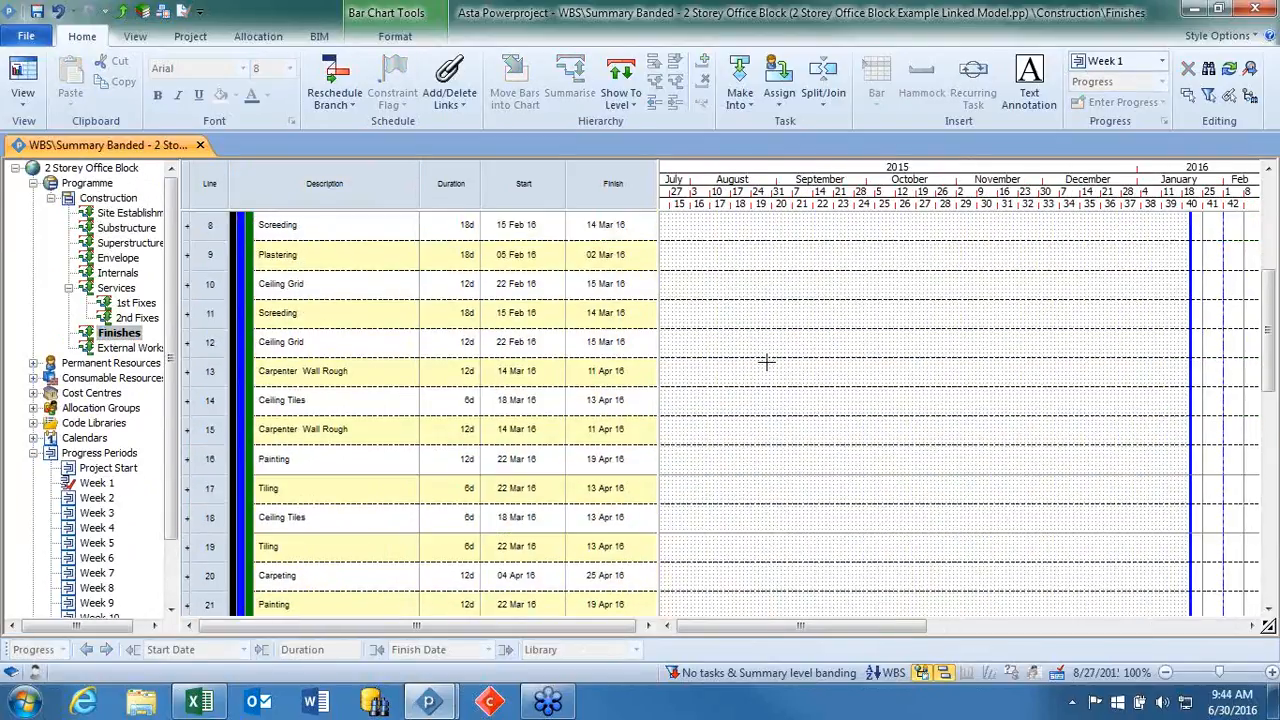
scroll(766, 361, up, 5)
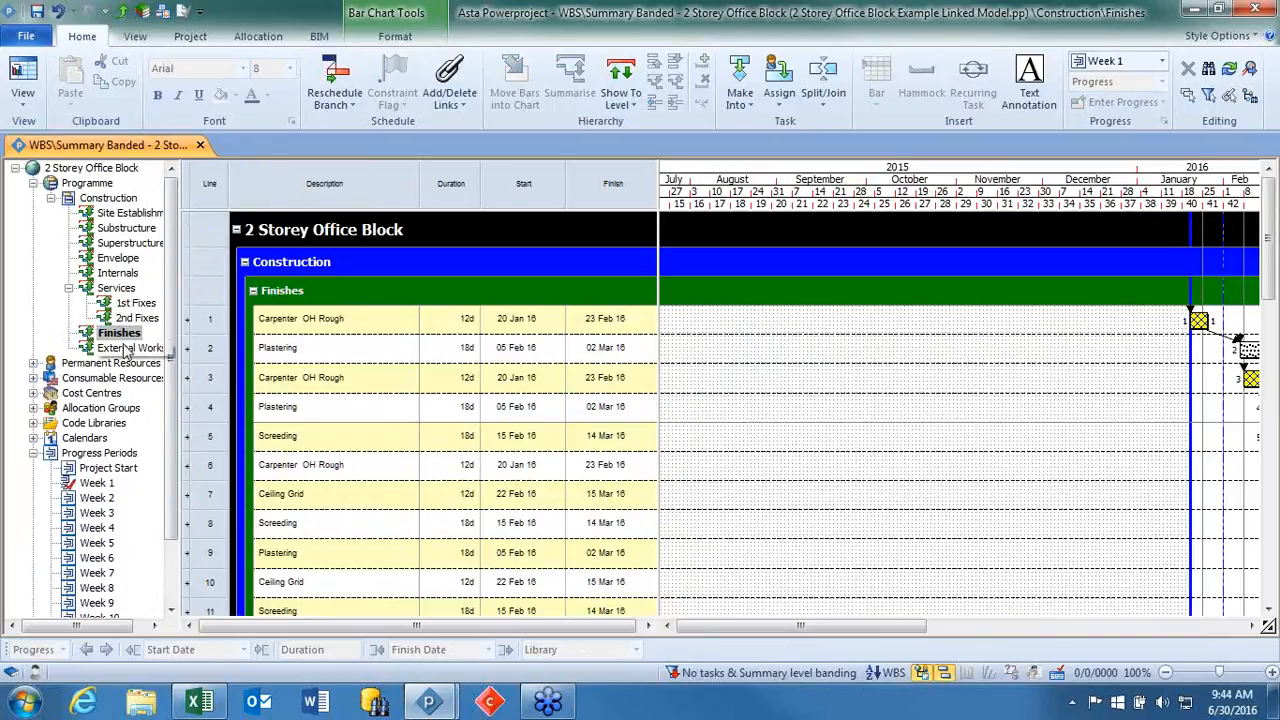
Display the Substructure chart, open a second tab on the project and tile the two tabs horizontally.
click(106, 199)
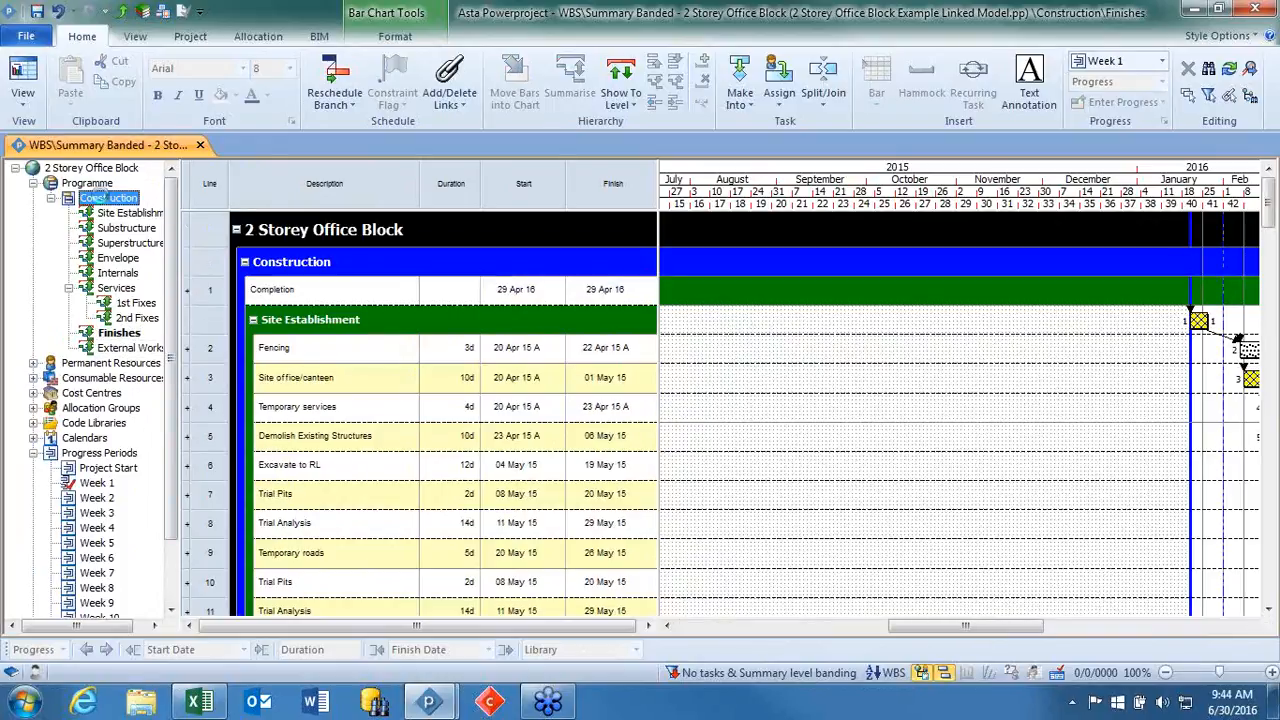
click(106, 228)
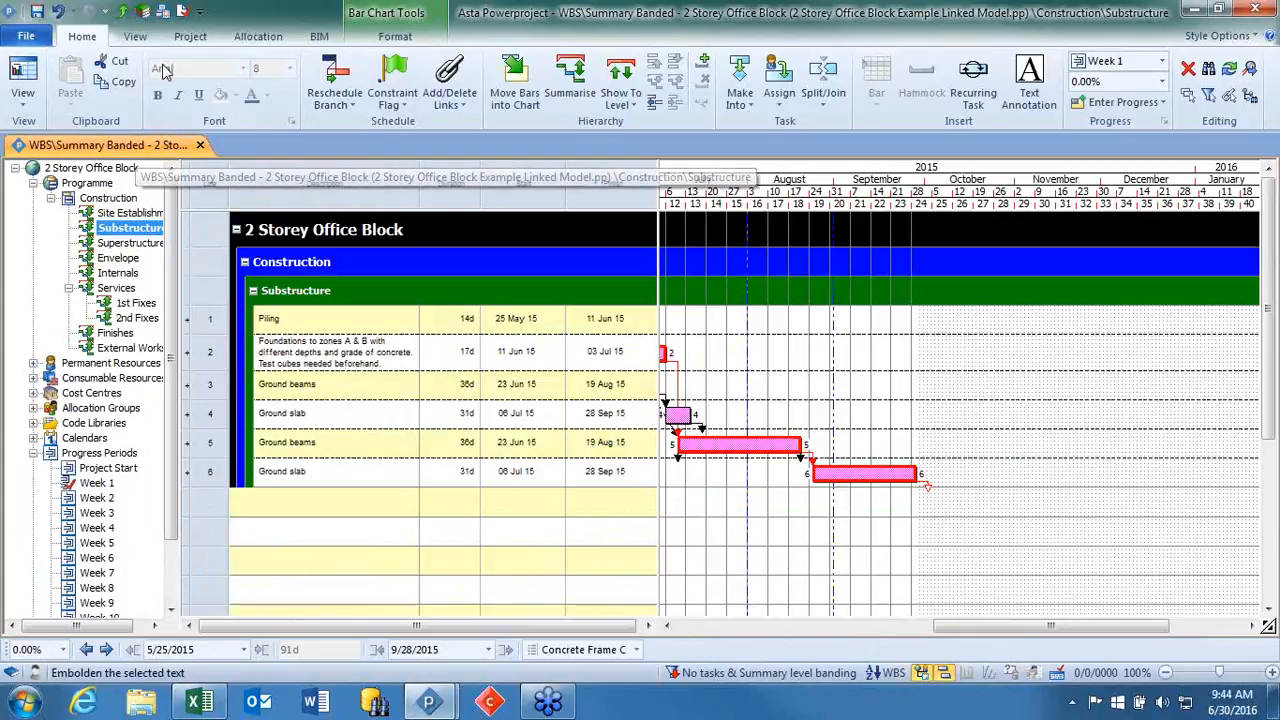
click(135, 36)
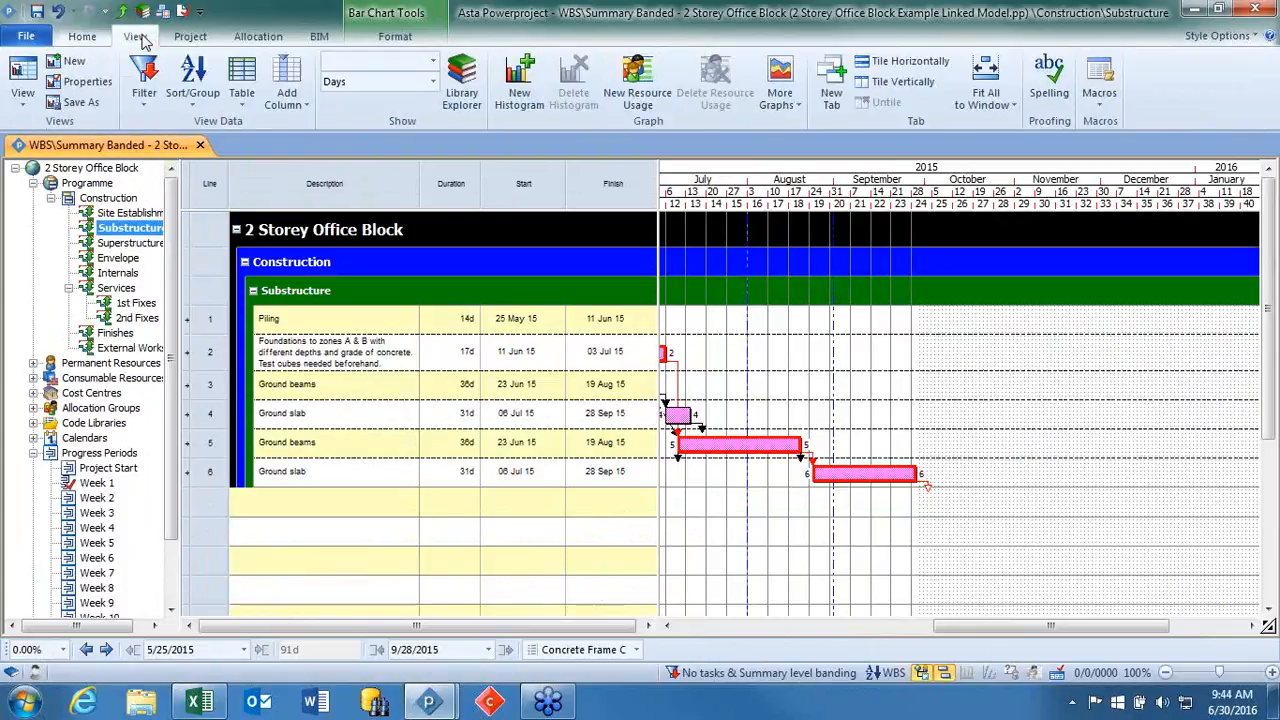
click(831, 97)
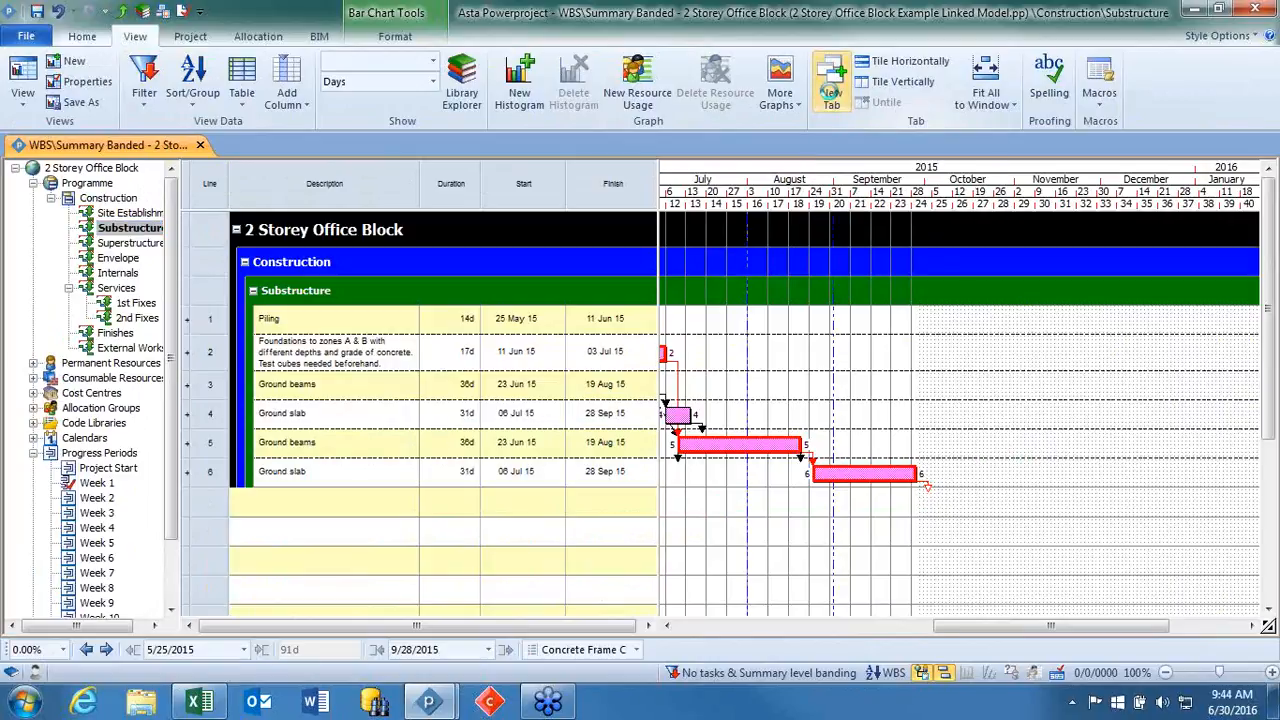
click(176, 147)
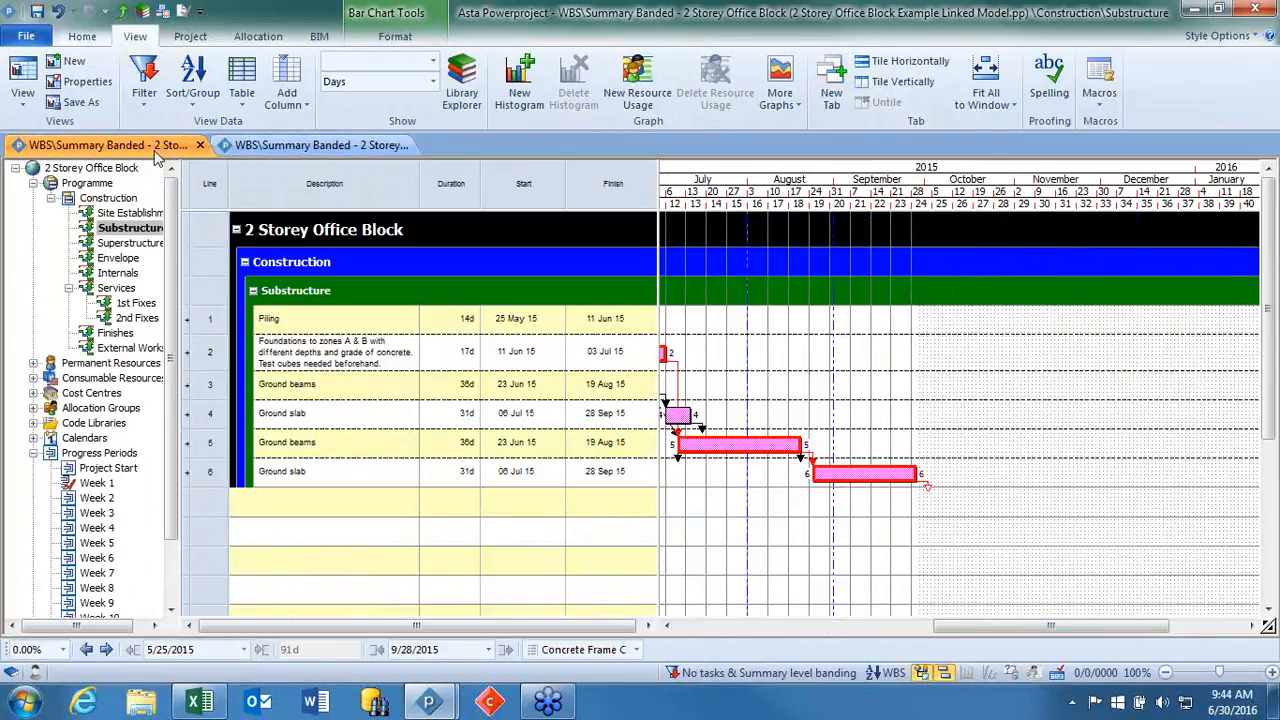
click(292, 146)
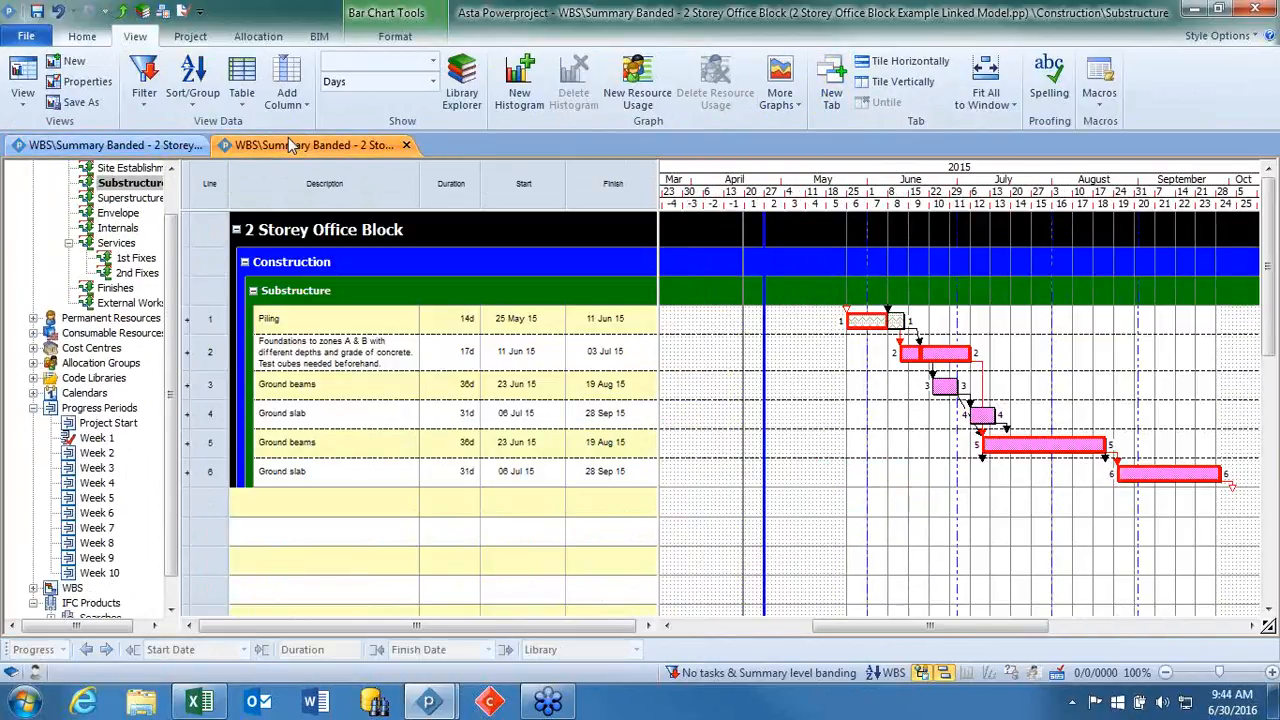
click(897, 65)
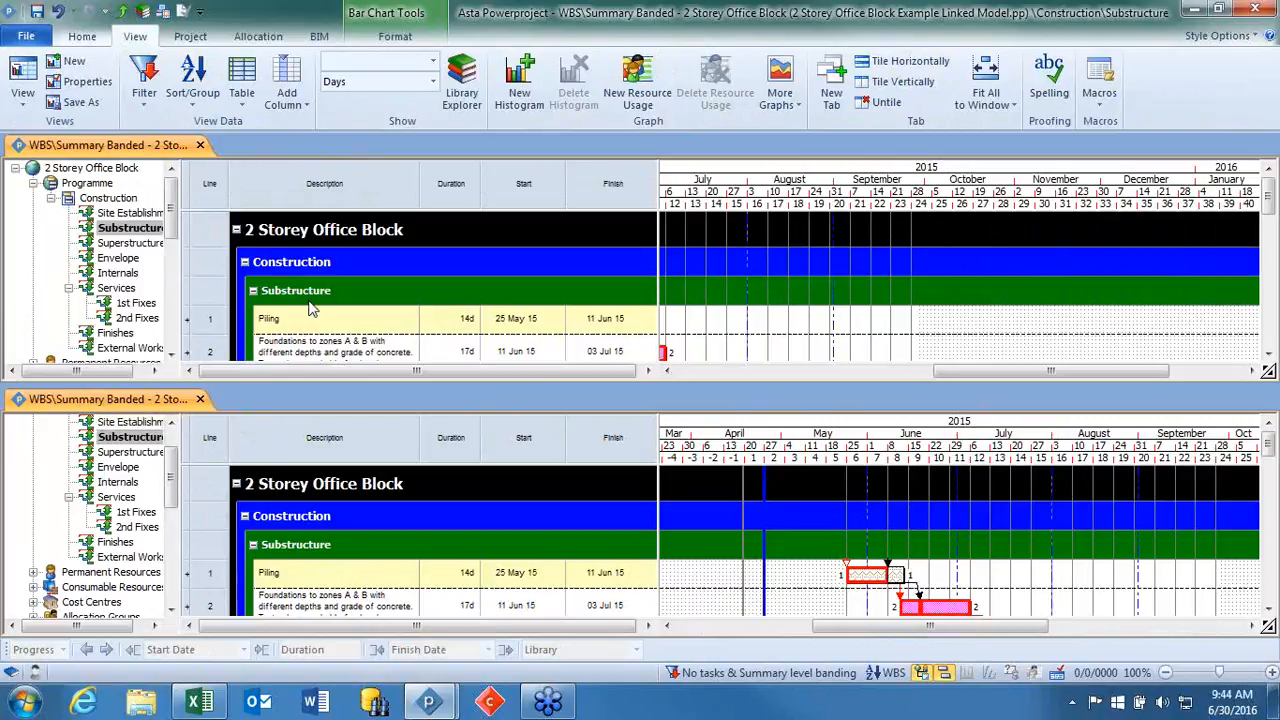
Show the expanded Superstructure tasks in the lower pane, with the Substructure task bars in view in the upper pane.
click(135, 452)
click(255, 553)
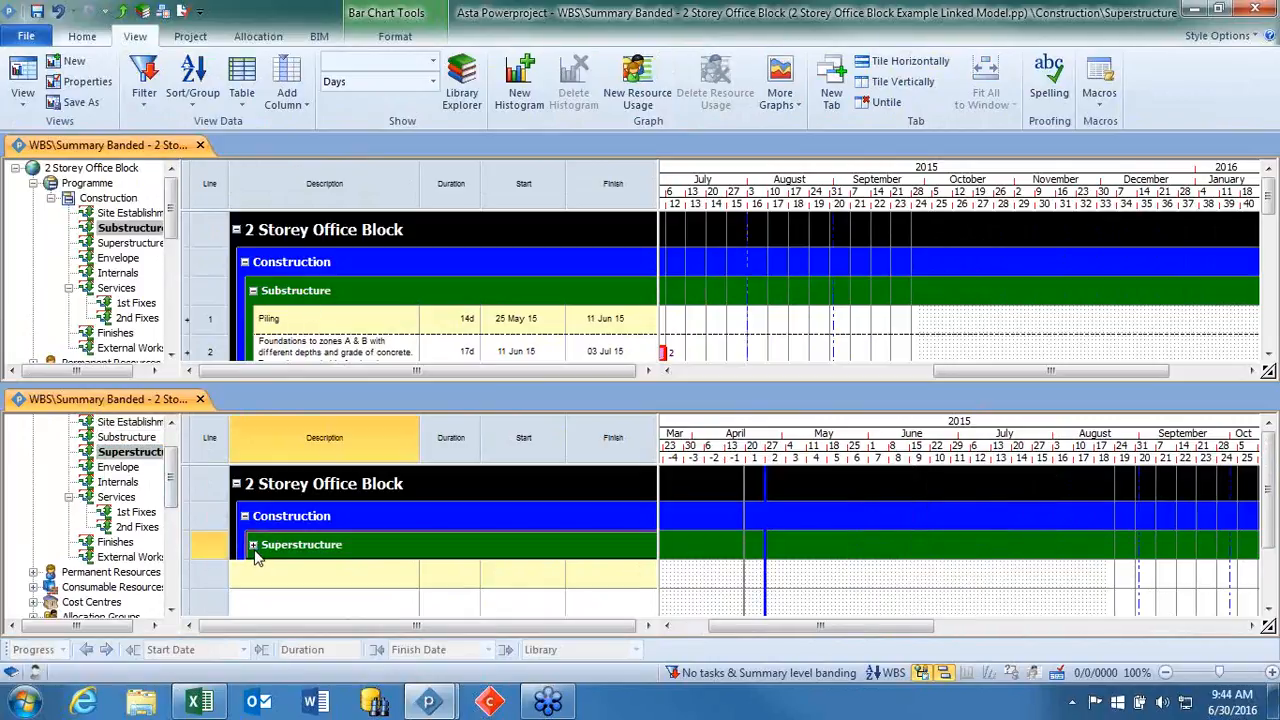
click(253, 545)
drag(1077, 372, 980, 382)
scroll(979, 343, down, 1)
scroll(979, 343, down, 2)
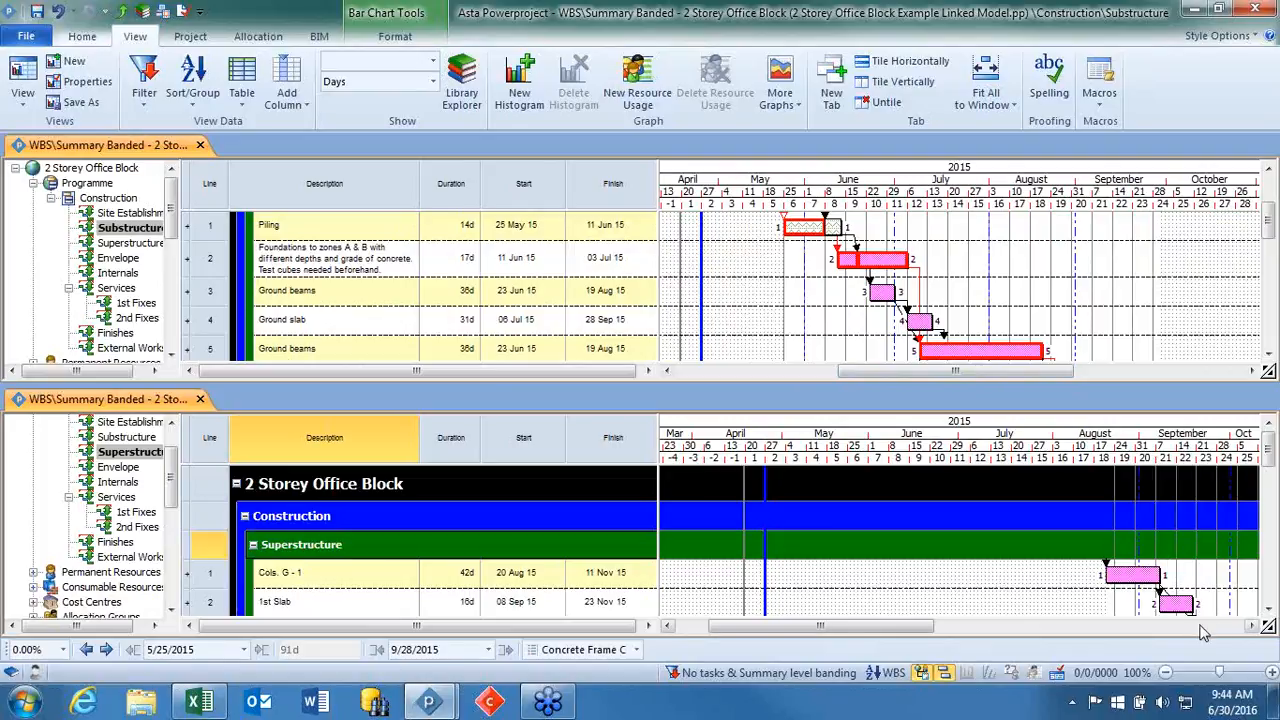
click(1267, 609)
click(1267, 609)
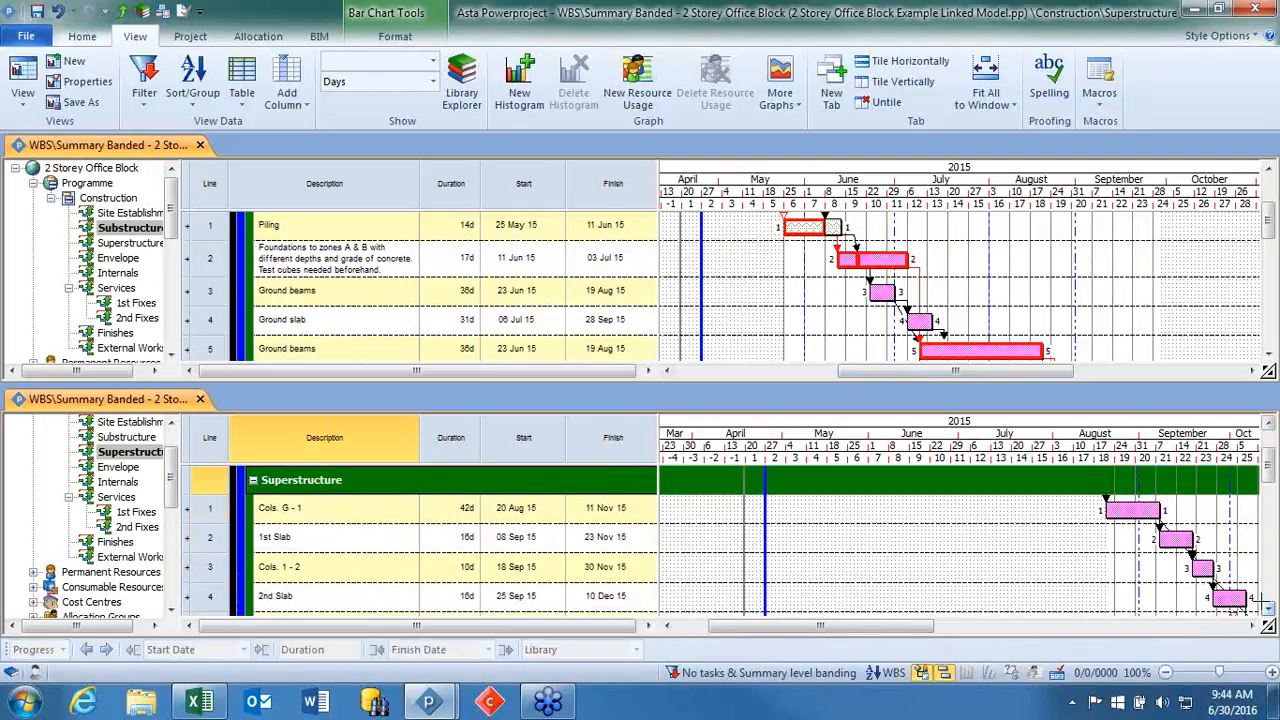
Try to link Substructure tasks to the Superstructure tasks across the two tiled panes, and abandon the link.
click(910, 267)
drag(910, 267, 1142, 536)
drag(1038, 400, 973, 287)
click(905, 129)
drag(930, 323, 1112, 522)
drag(948, 366, 880, 306)
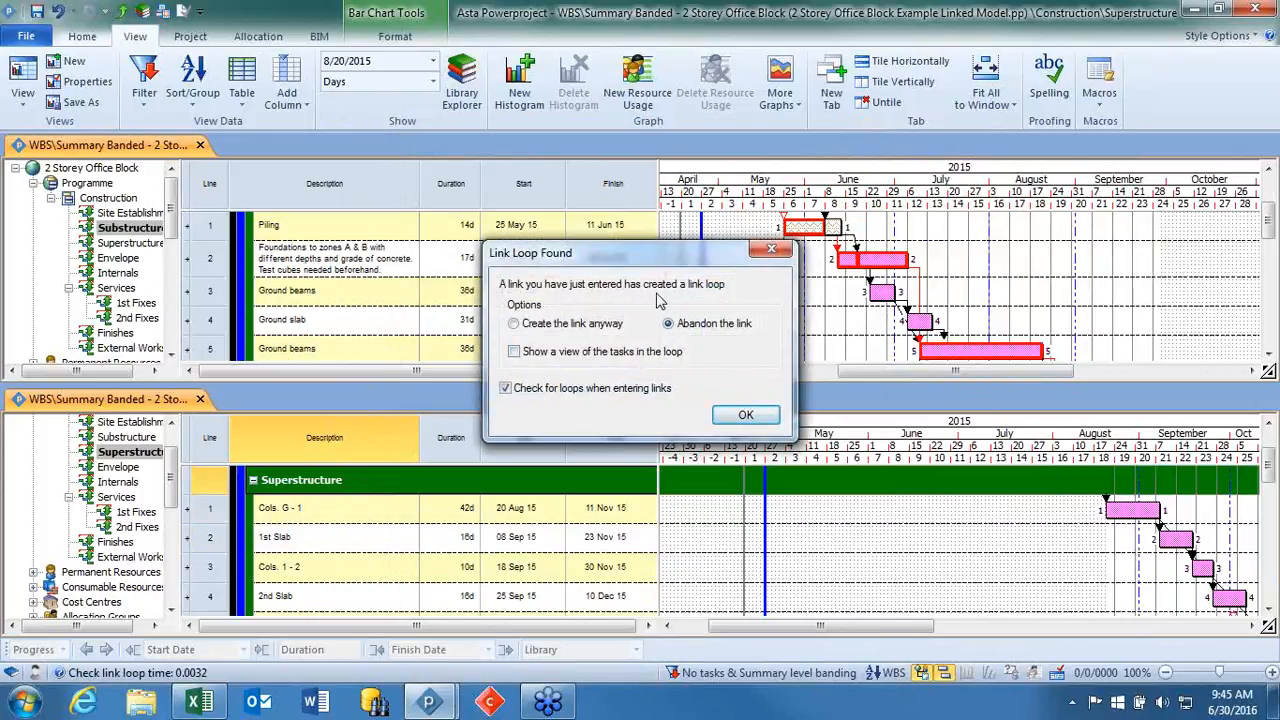
click(738, 418)
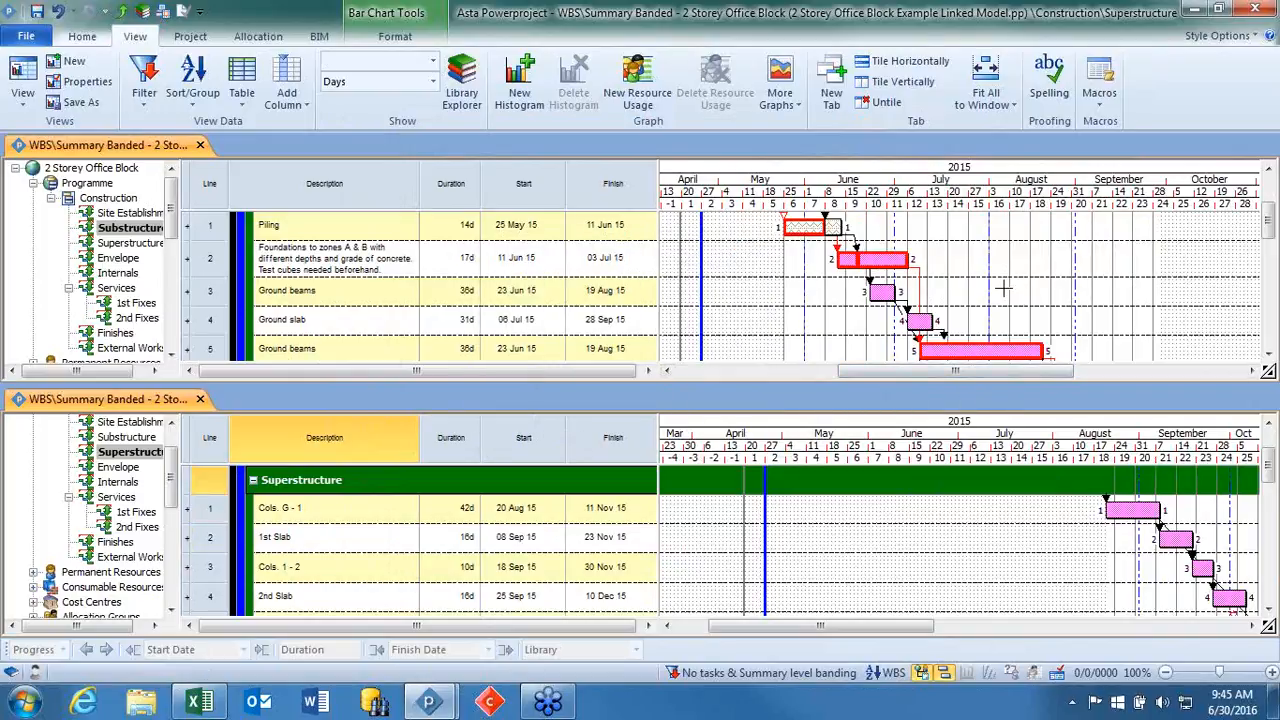
Untile the project tabs and close the Superstructure tab, leaving only the Substructure chart open.
scroll(1005, 607, down, 3)
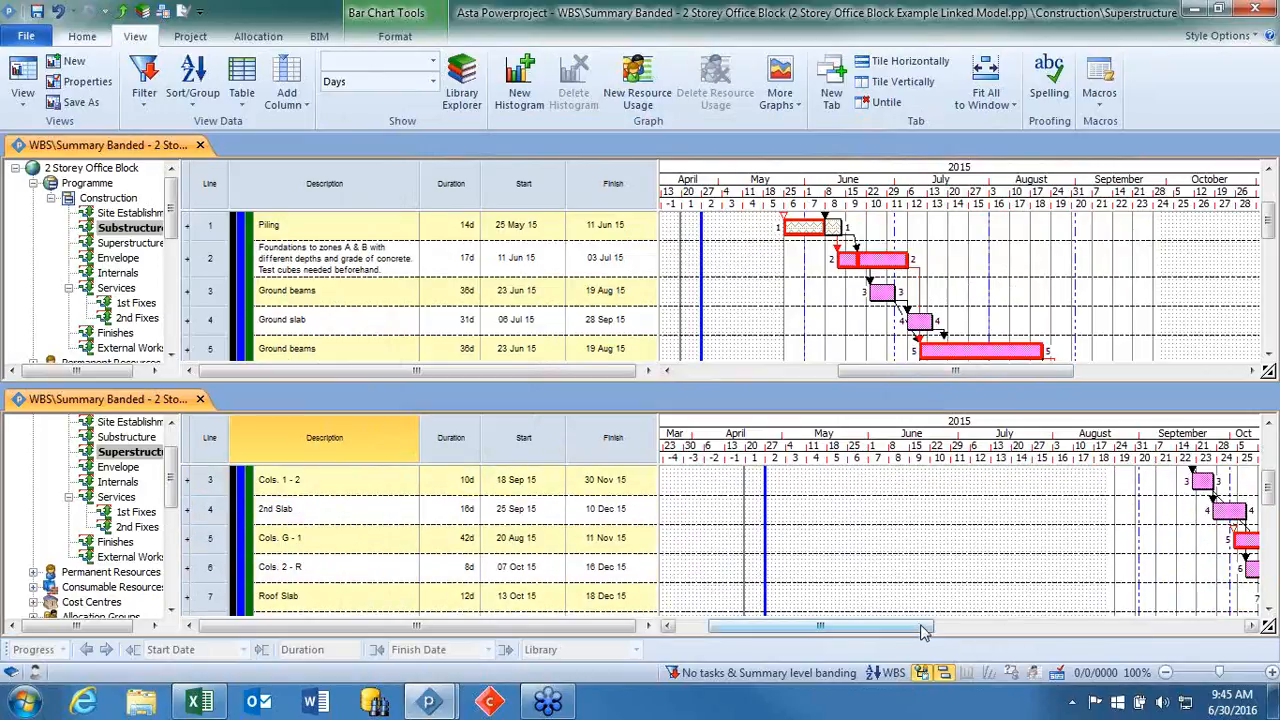
scroll(1005, 607, right, 5)
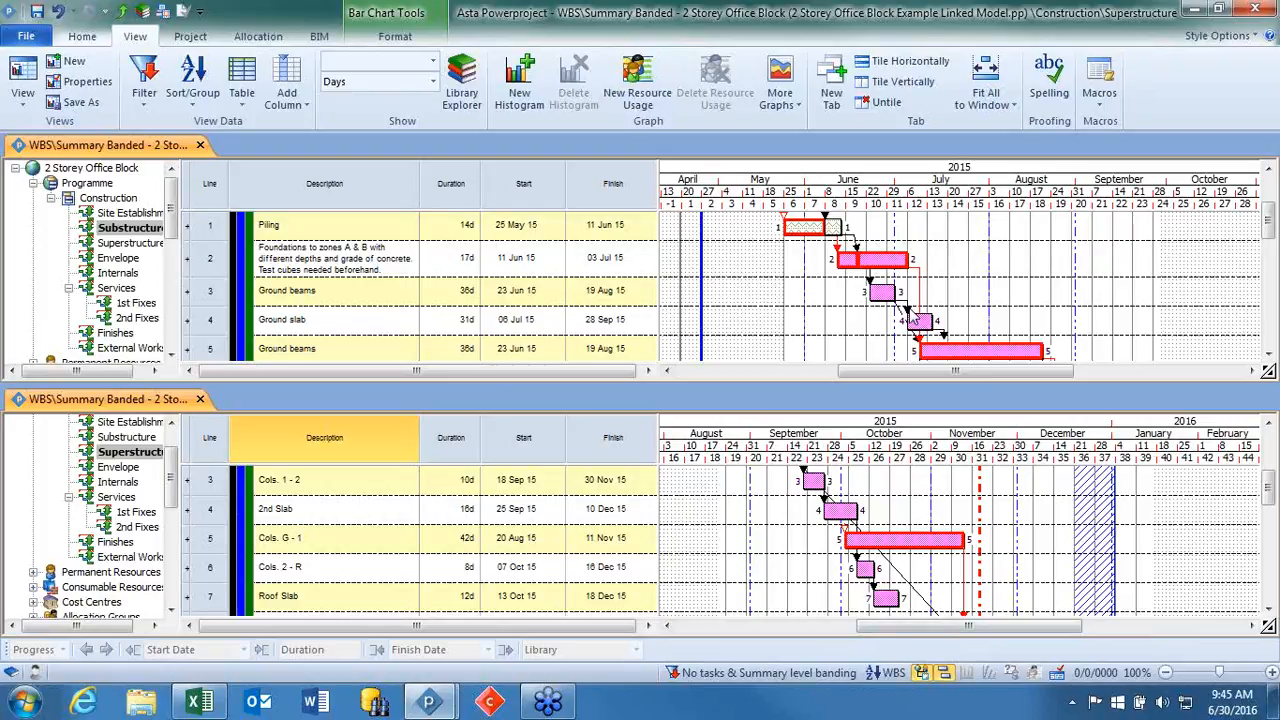
click(870, 104)
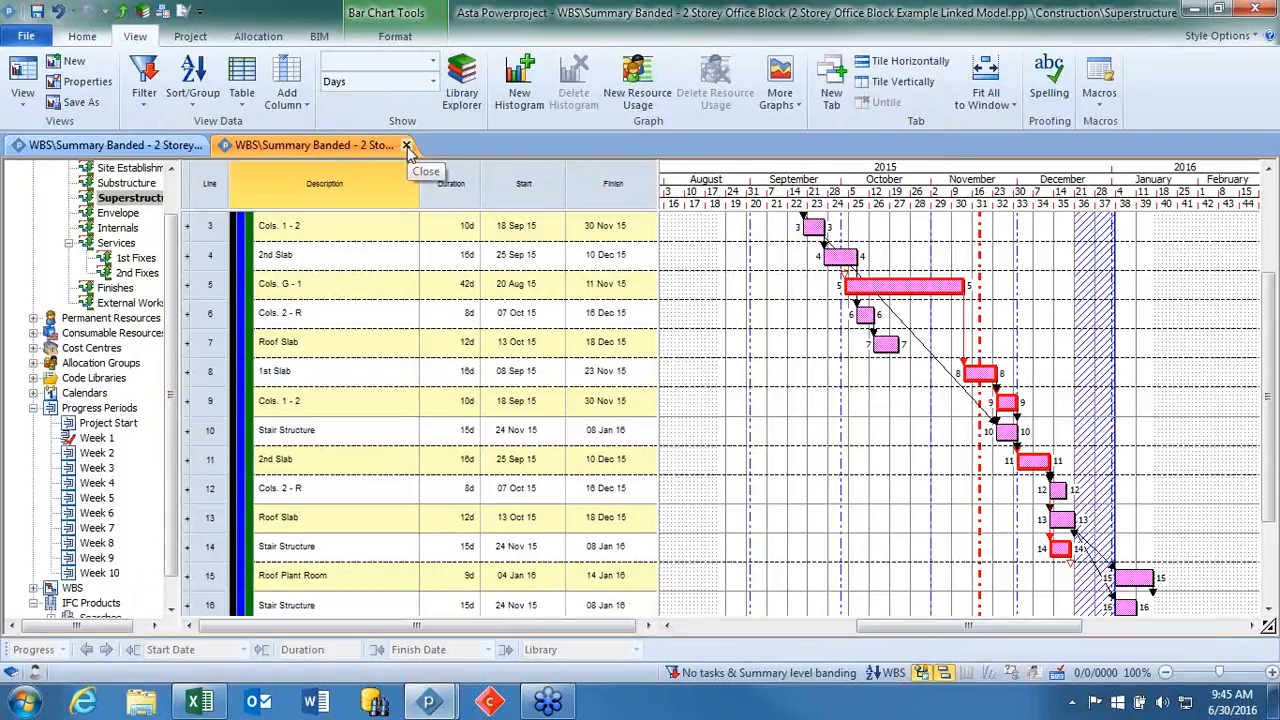
click(407, 146)
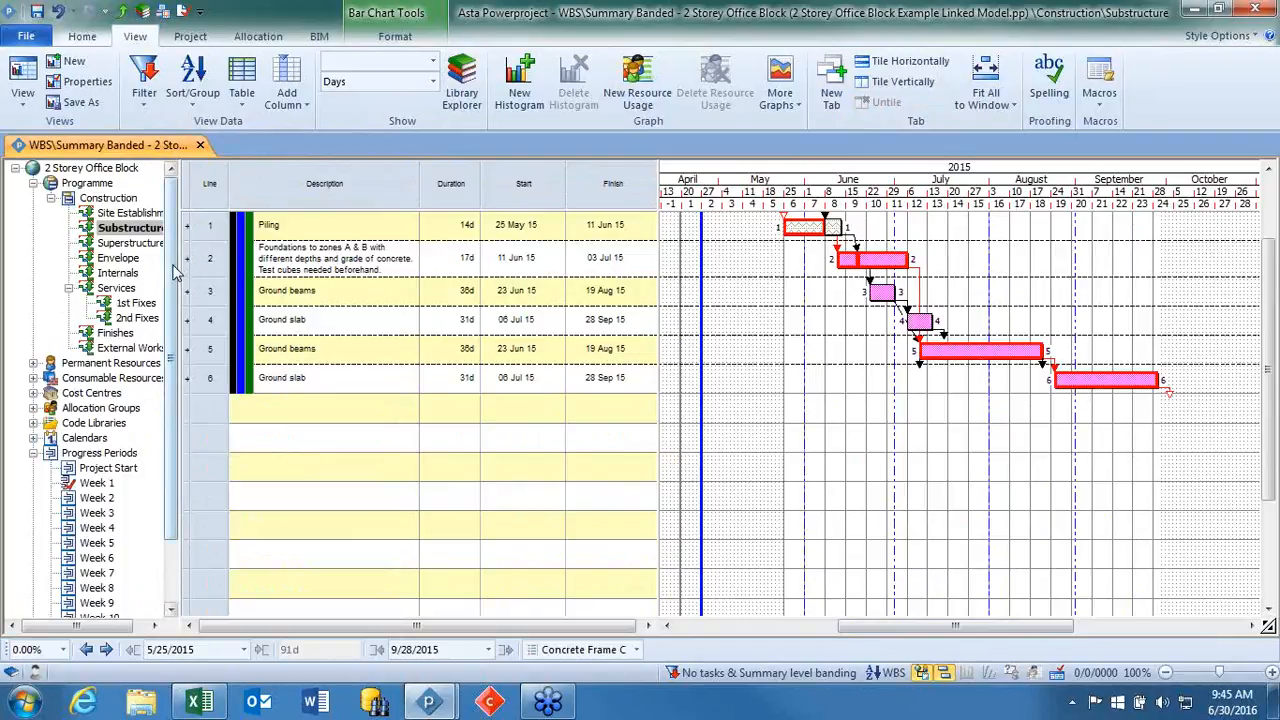
click(754, 402)
scroll(754, 402, up, 3)
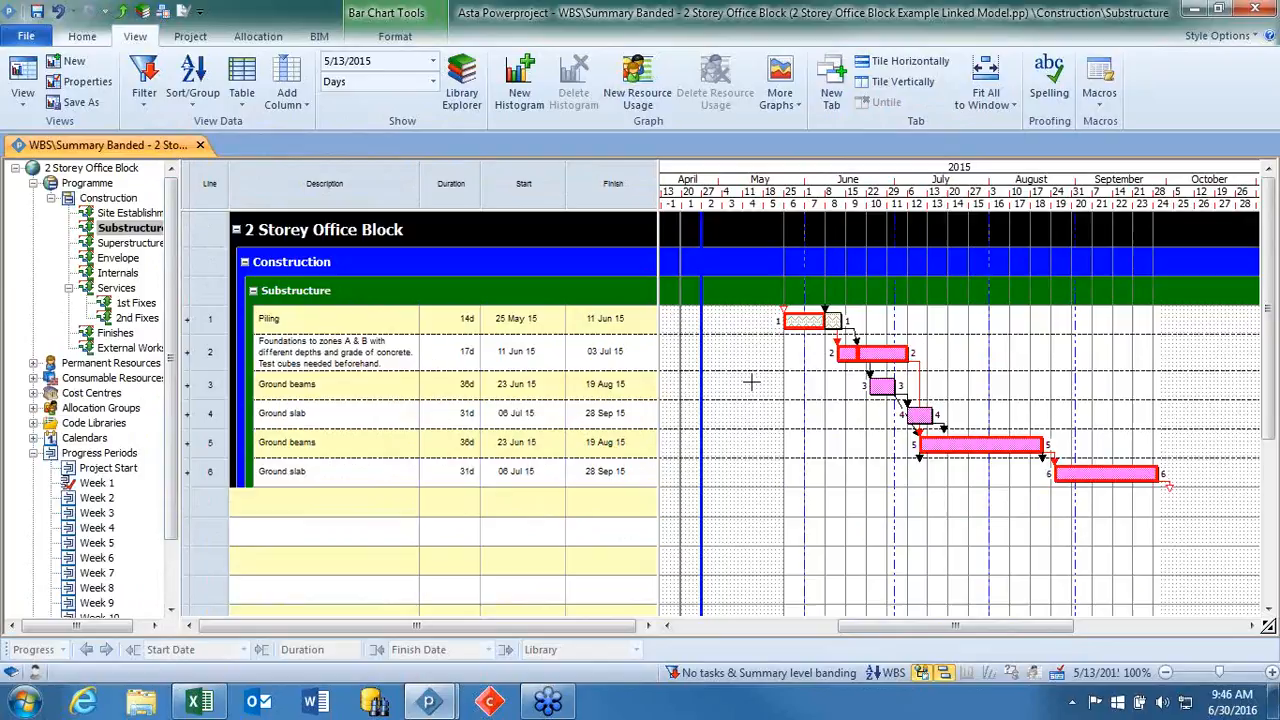
Show the expanded Envelope tasks from July 2015 onwards and select the Windows task on line 5.
click(117, 259)
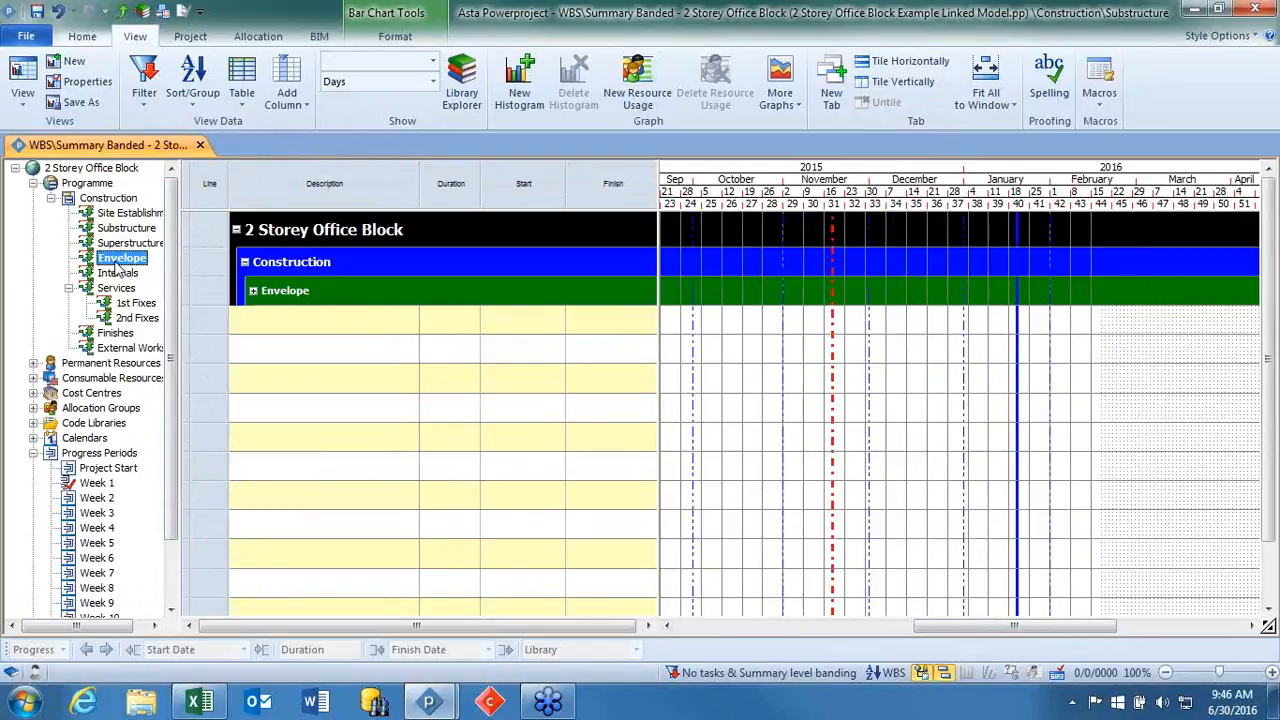
click(254, 291)
drag(1012, 635, 934, 629)
scroll(908, 358, down, 1)
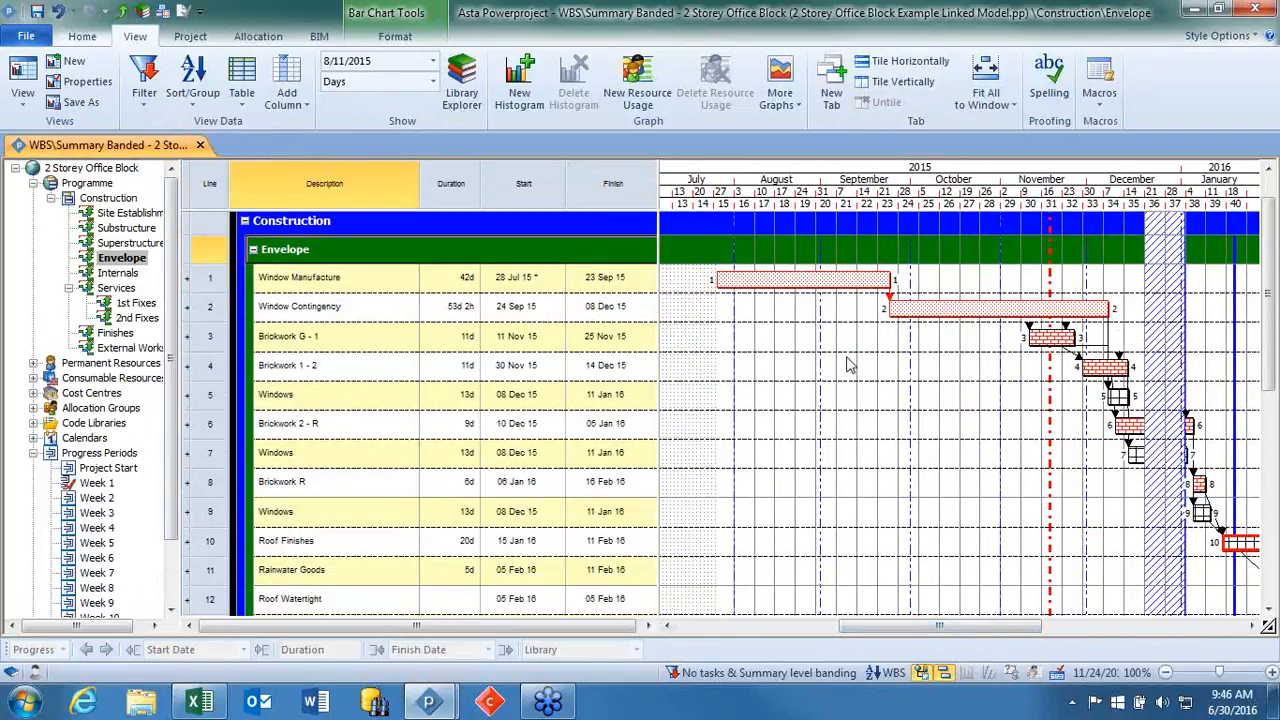
click(215, 393)
click(215, 393)
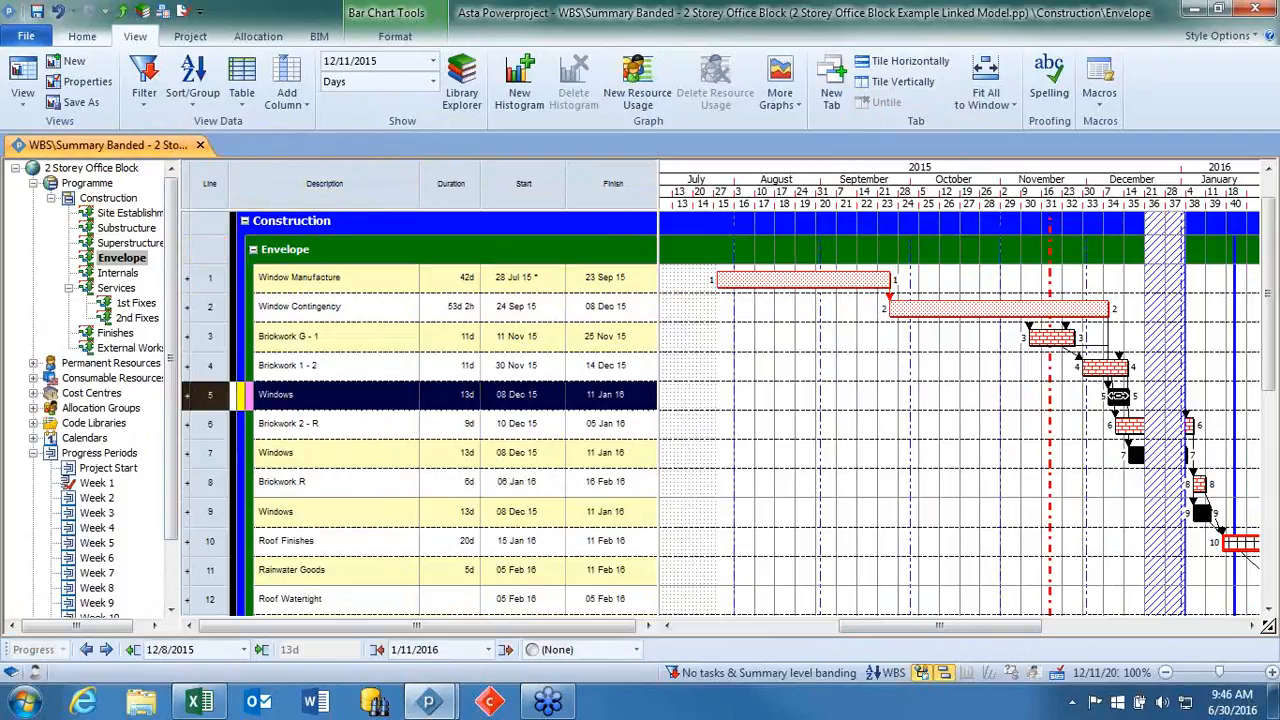
Select Window Manufacture and Window Contingency in turn, and look at the Make Into task types, including Buffer Task, for Window Manufacture.
click(826, 279)
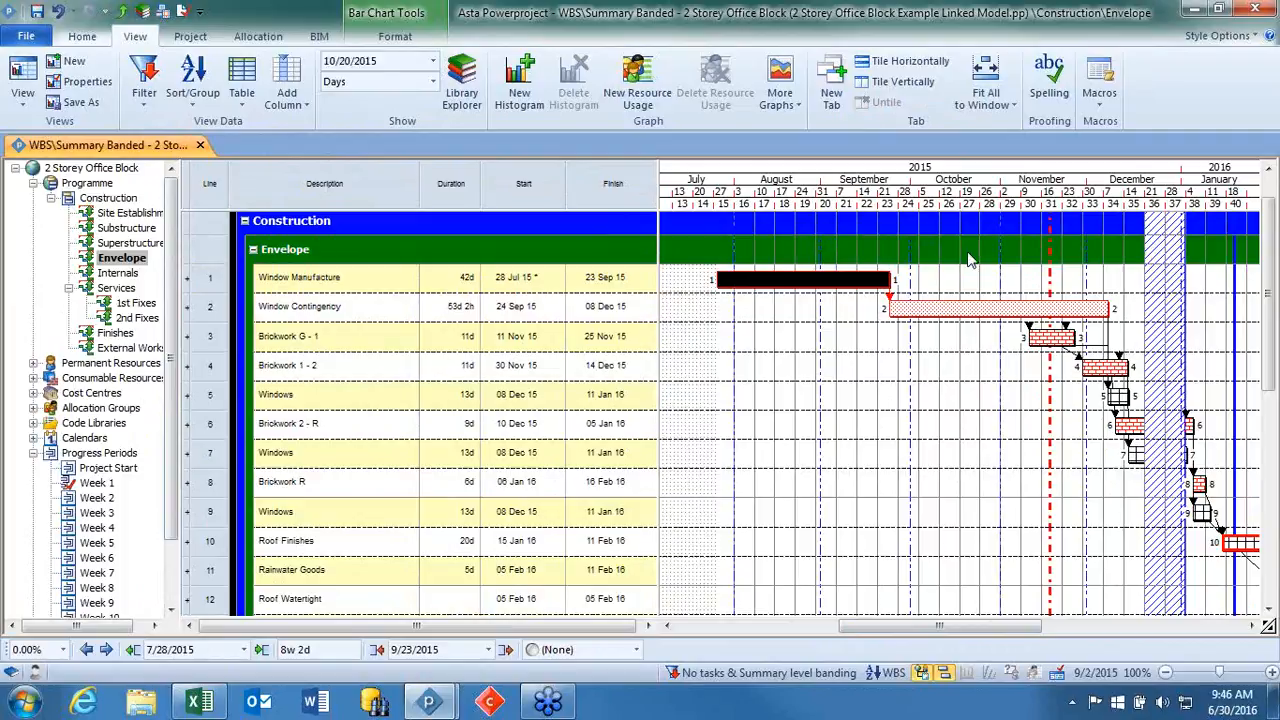
click(970, 307)
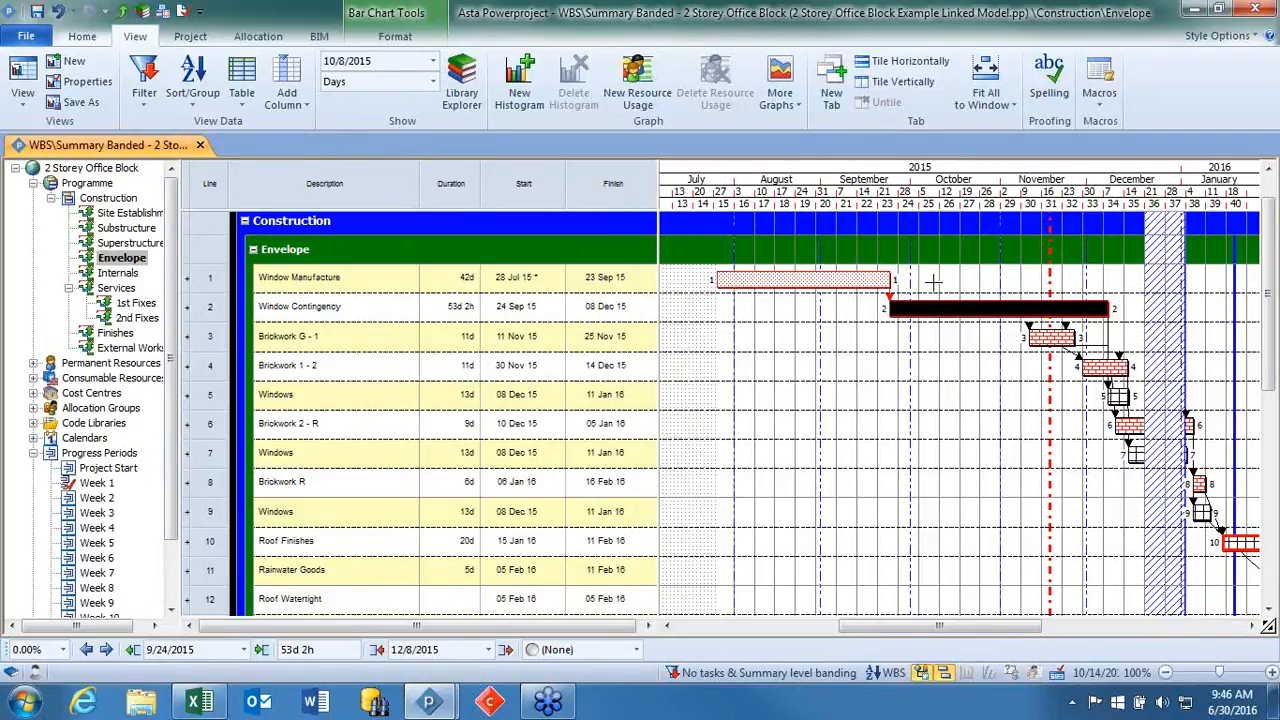
click(849, 283)
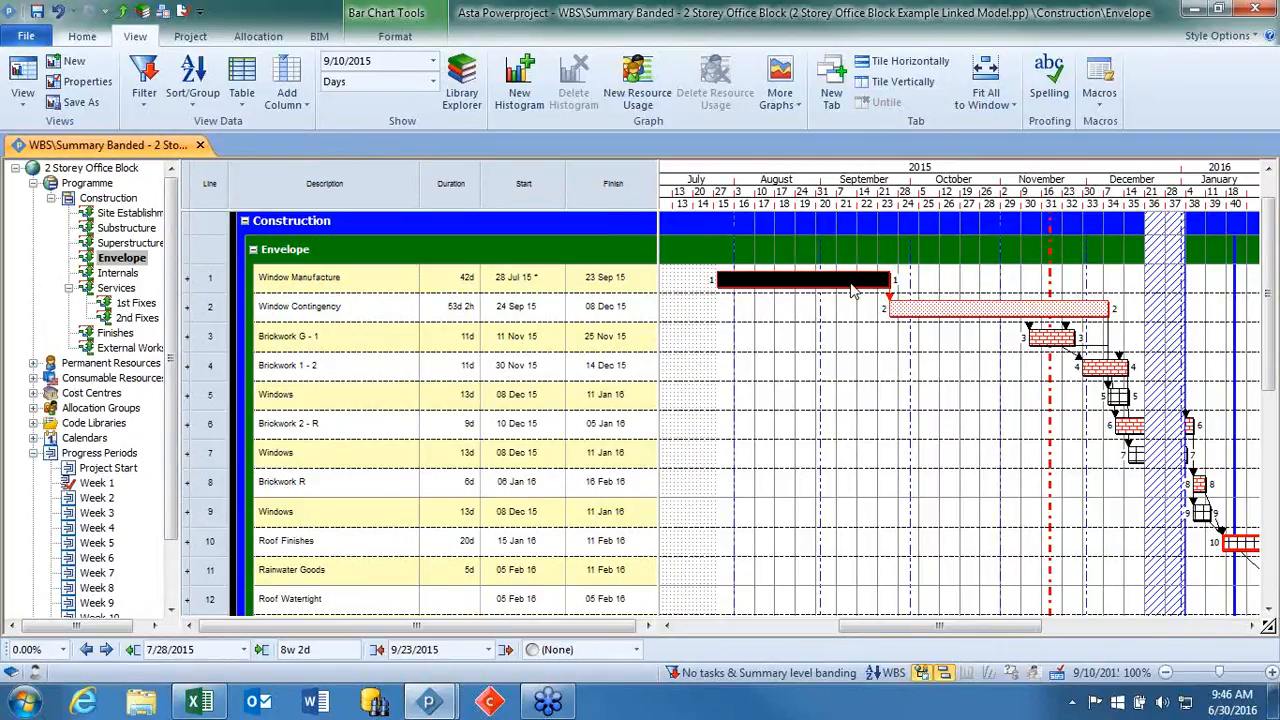
right_click(849, 283)
mouse_move(937, 410)
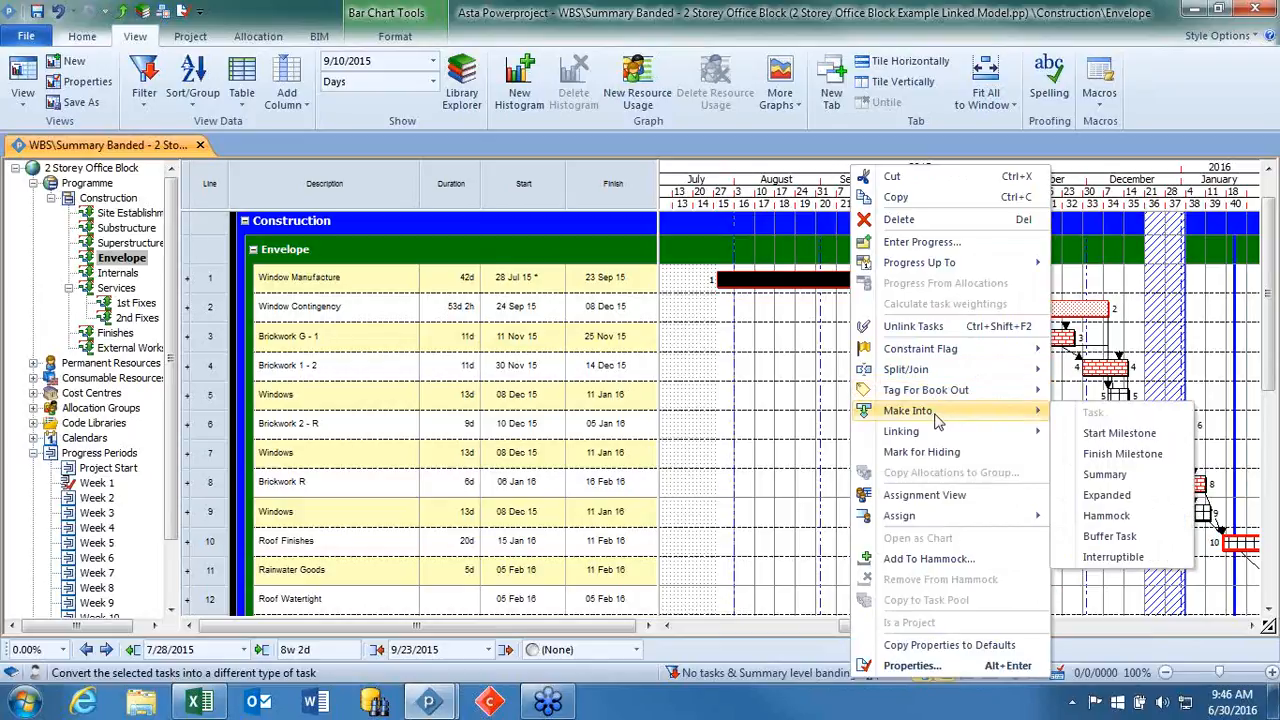
click(1125, 540)
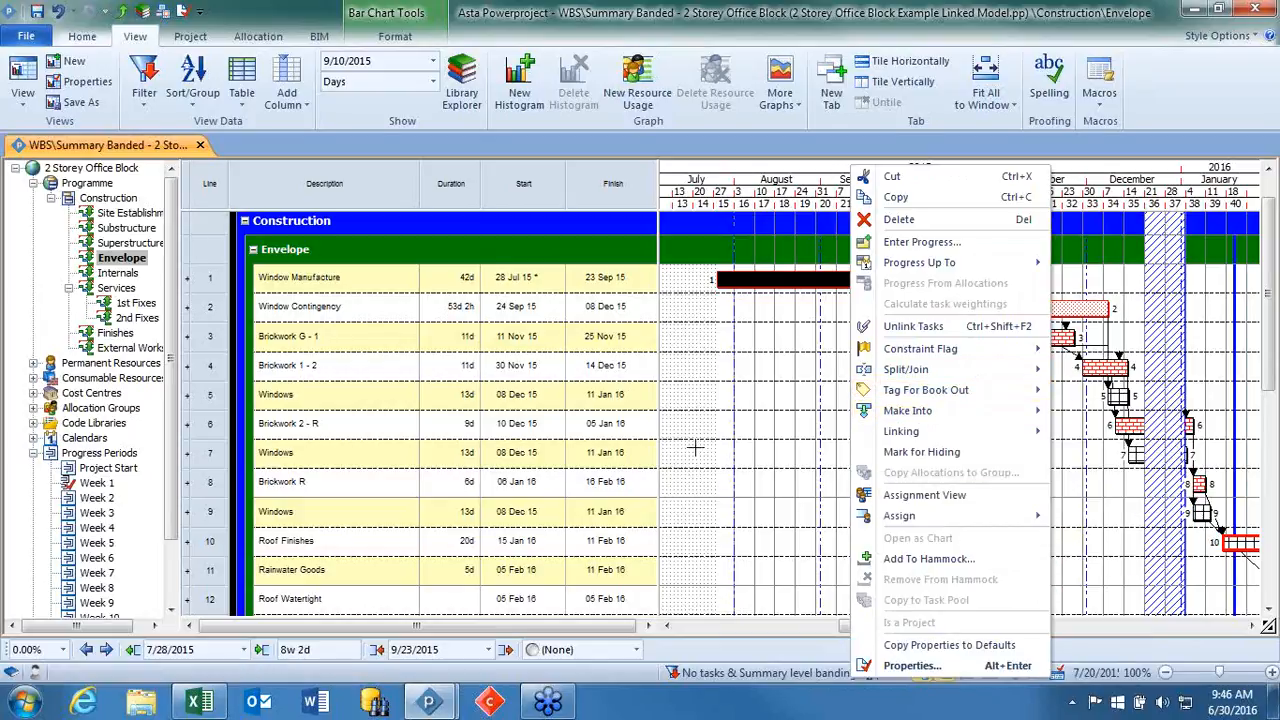
Select the Window Contingency bar and extend Window Manufacture to a duration of 54d, finishing 09 Oct 15.
click(952, 309)
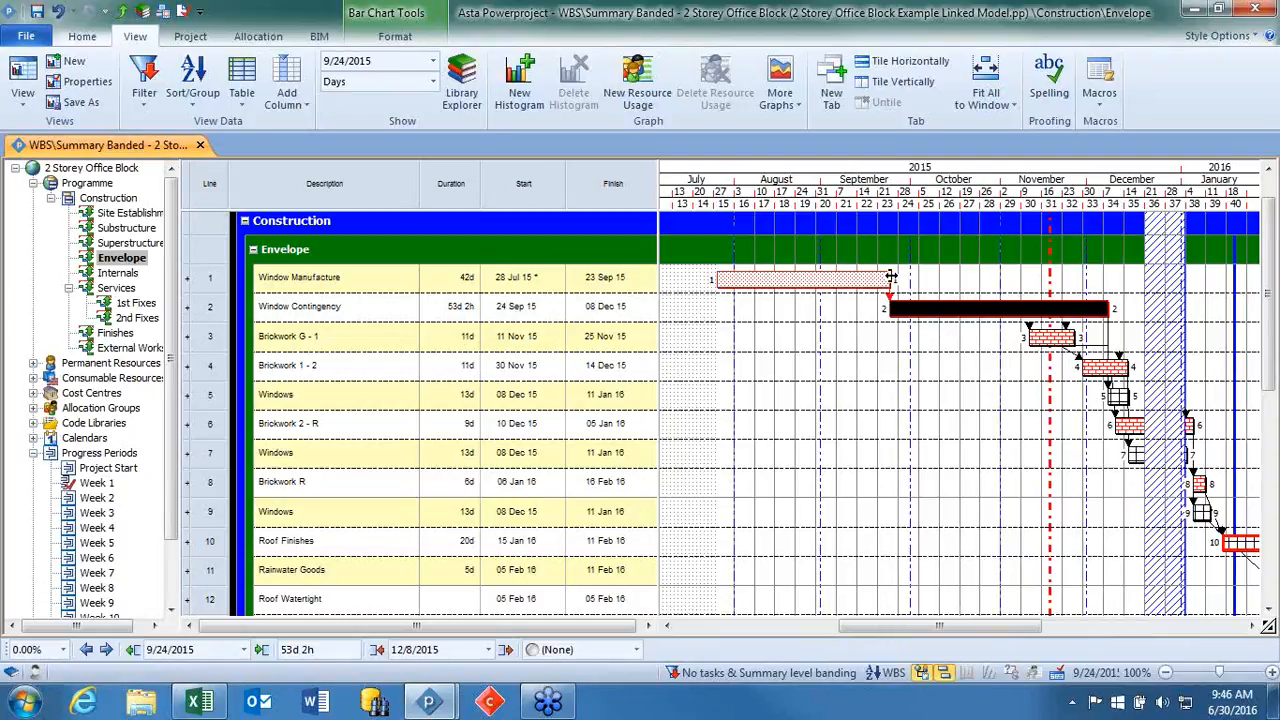
drag(890, 278, 940, 285)
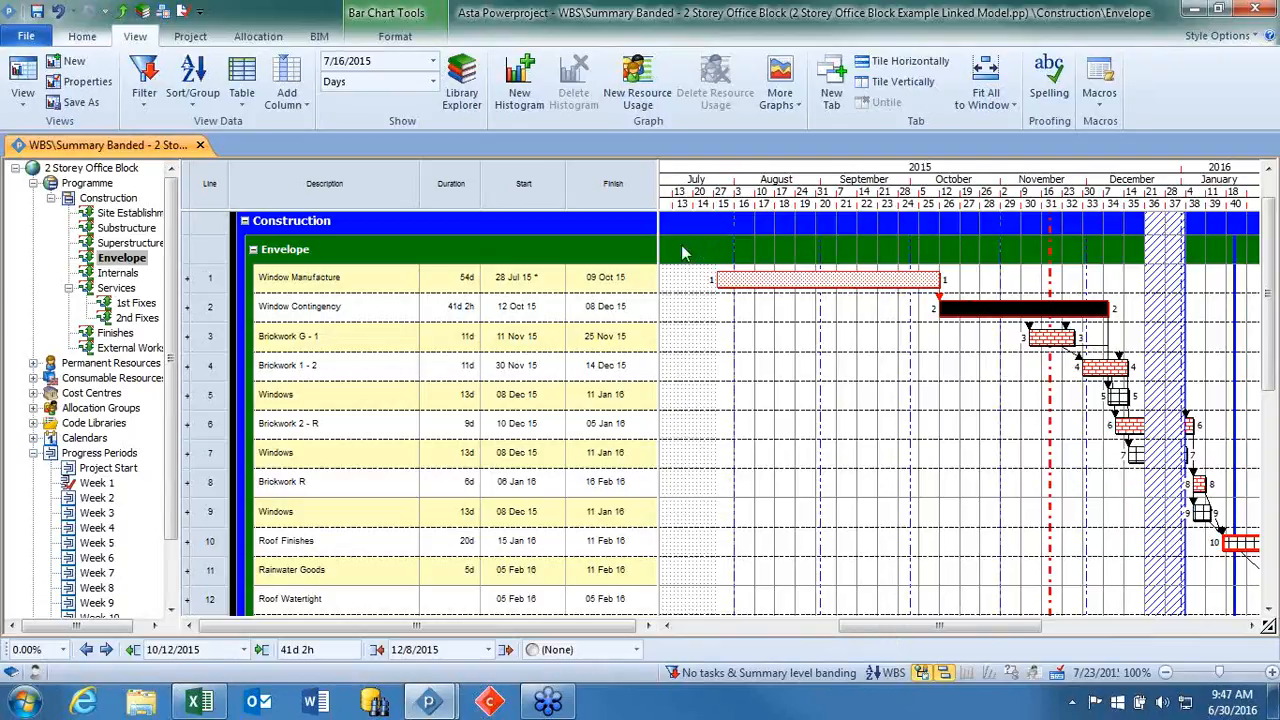
Widen the Envelope chart's table area and add a Total float column after the Finish column.
drag(658, 250, 840, 250)
right_click(718, 192)
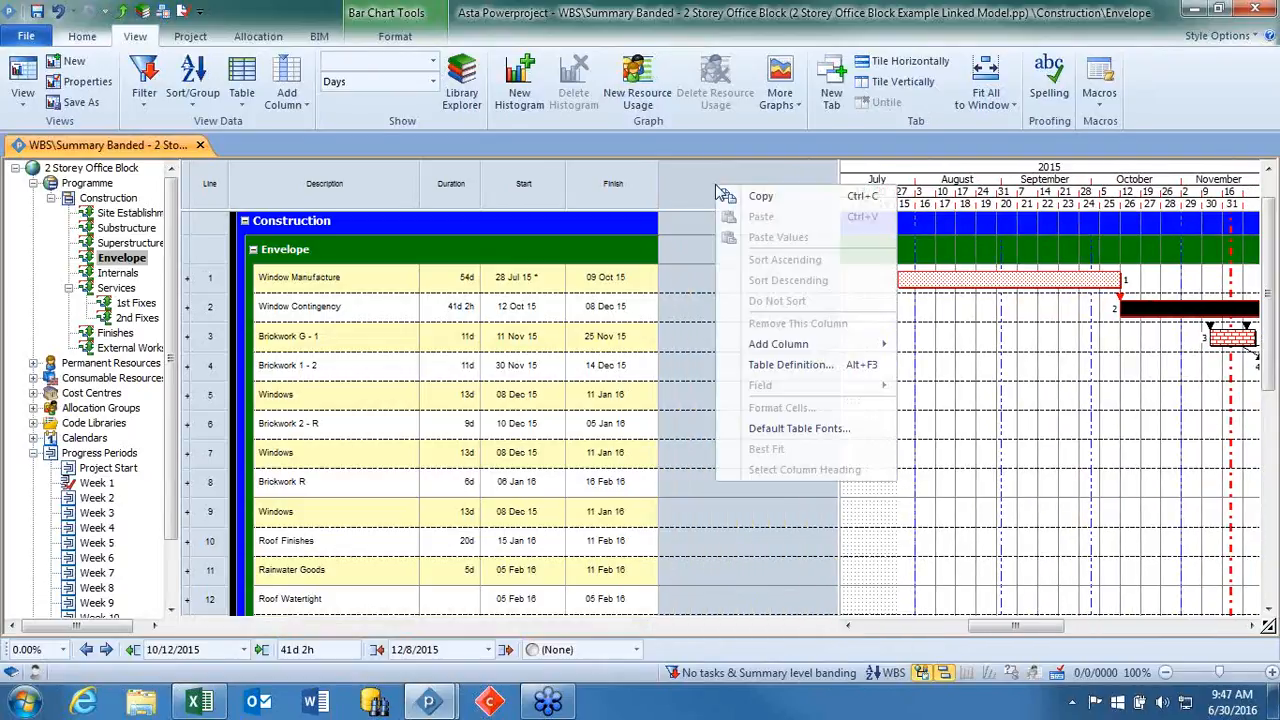
mouse_move(789, 345)
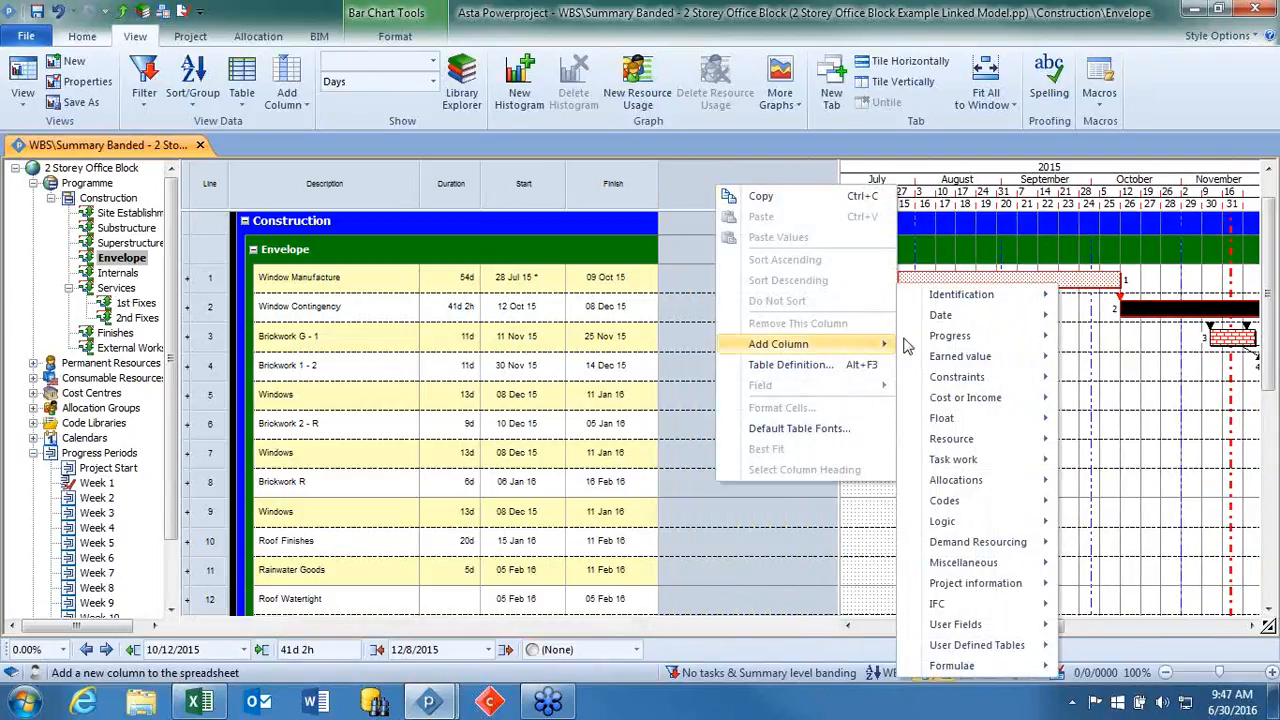
mouse_move(977, 424)
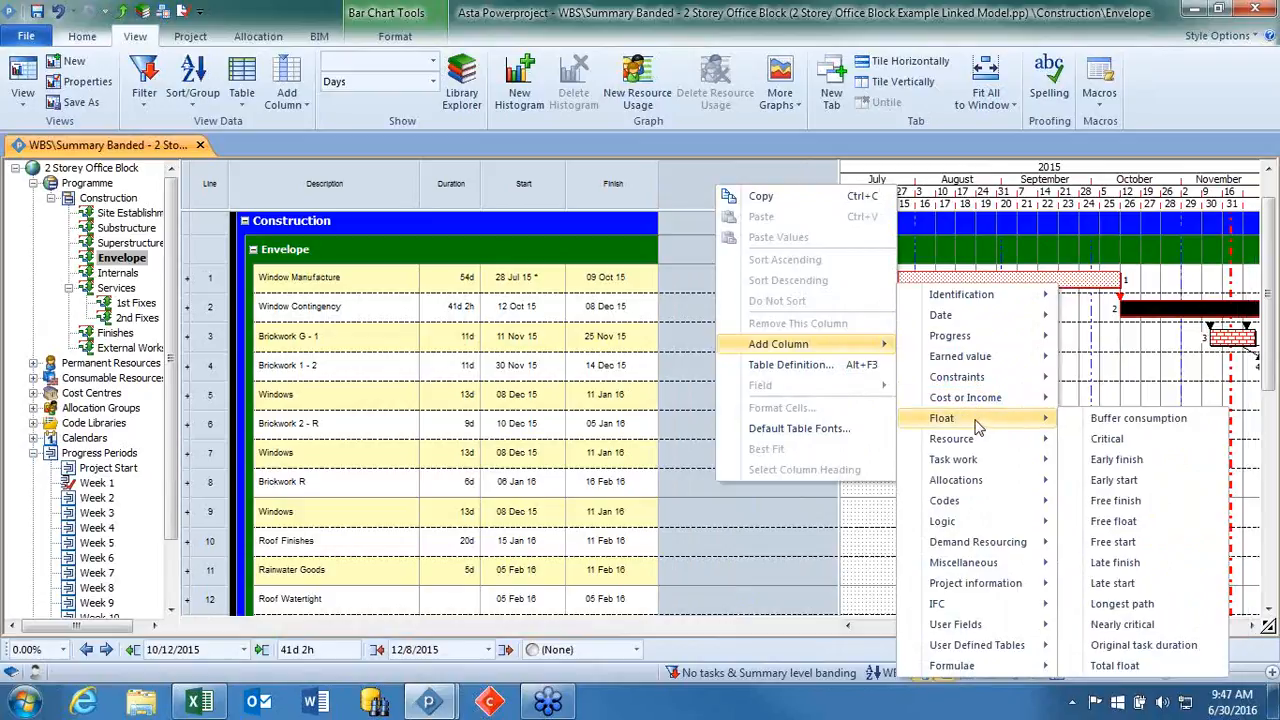
click(1163, 667)
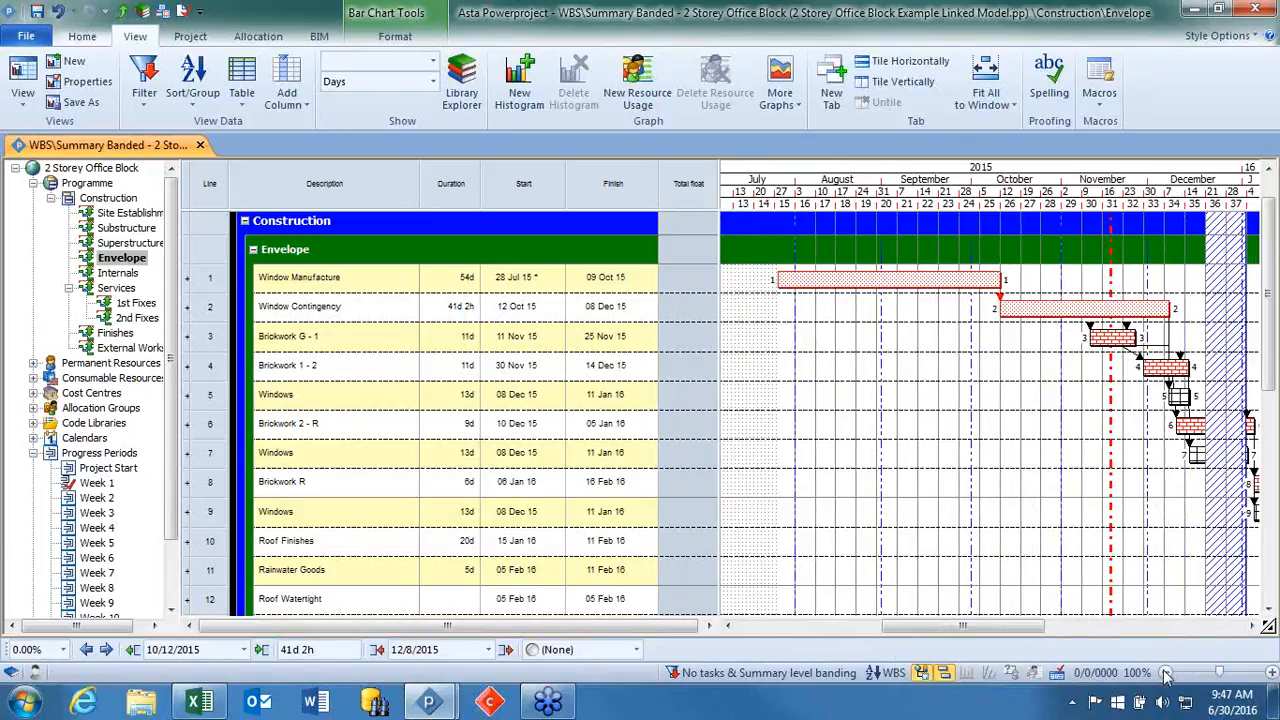
click(1064, 440)
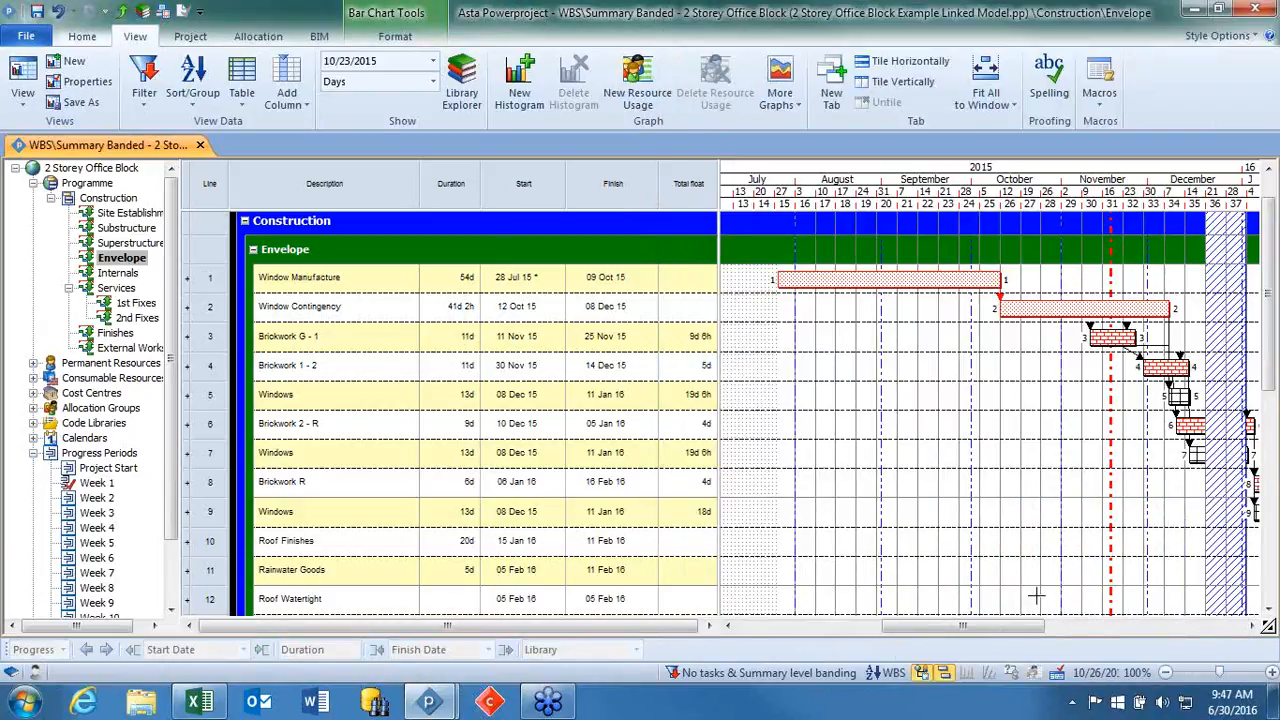
Select the Window Manufacture bar and then the Windows task on line 5 to compare their total float.
click(983, 279)
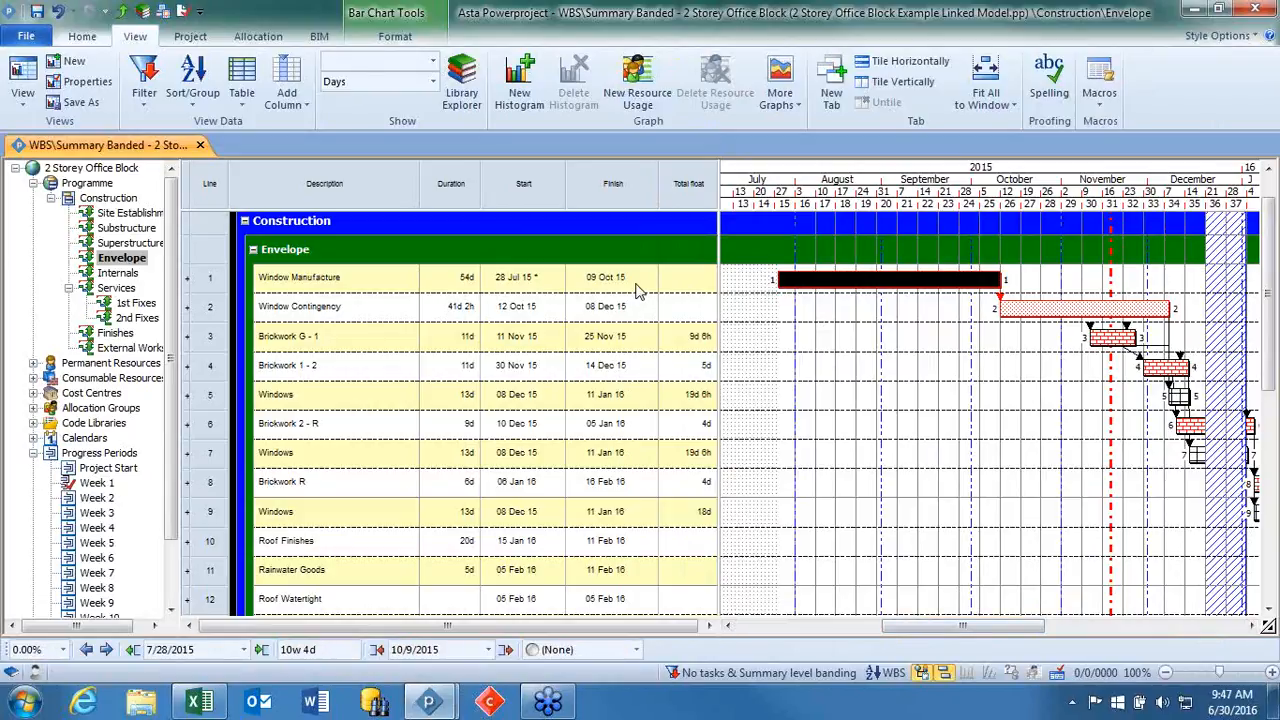
click(219, 401)
click(219, 401)
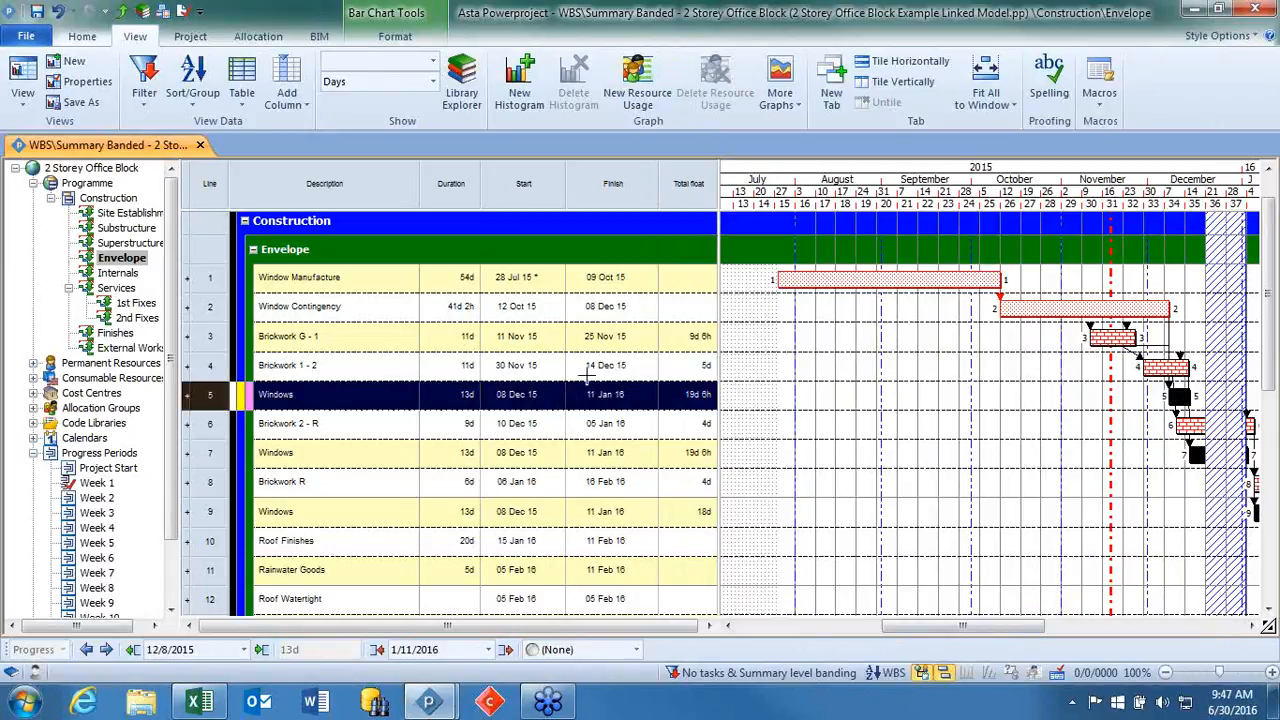
Select Window Contingency and extend Window Manufacture in stages to durations of 77d, 96d and 103d, finishing 17 Dec 15.
drag(1029, 630, 1047, 630)
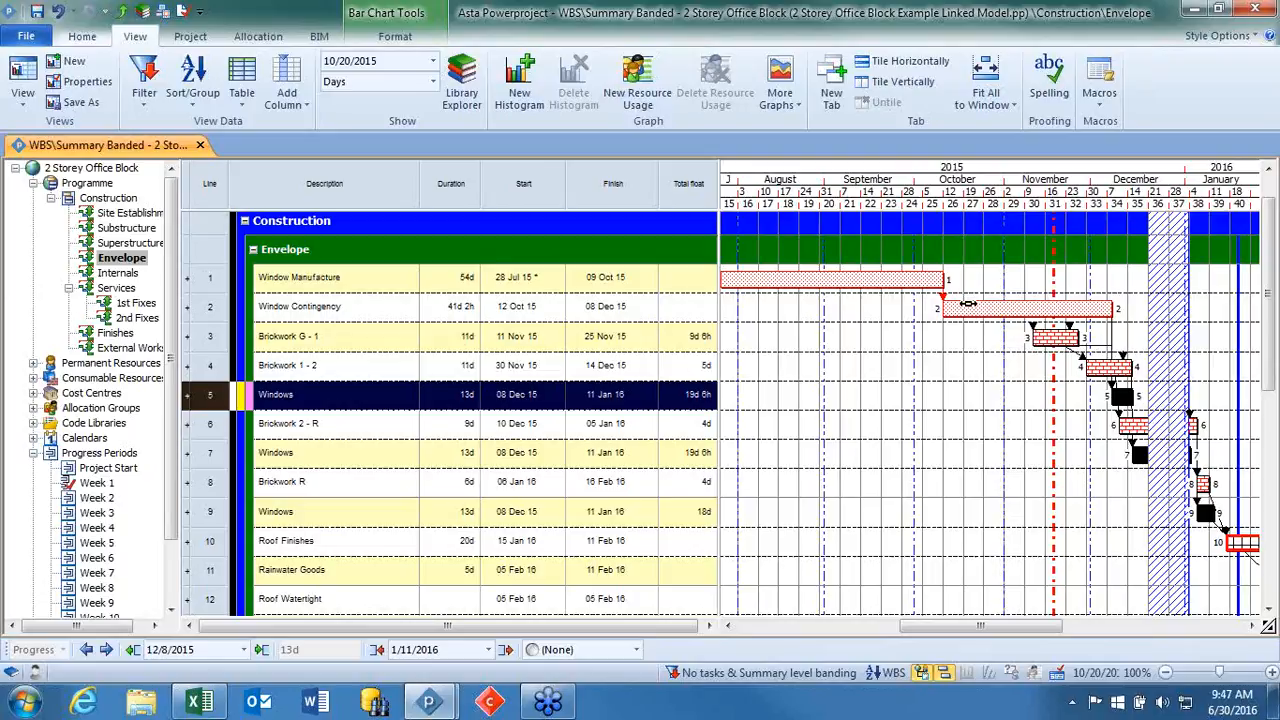
click(967, 304)
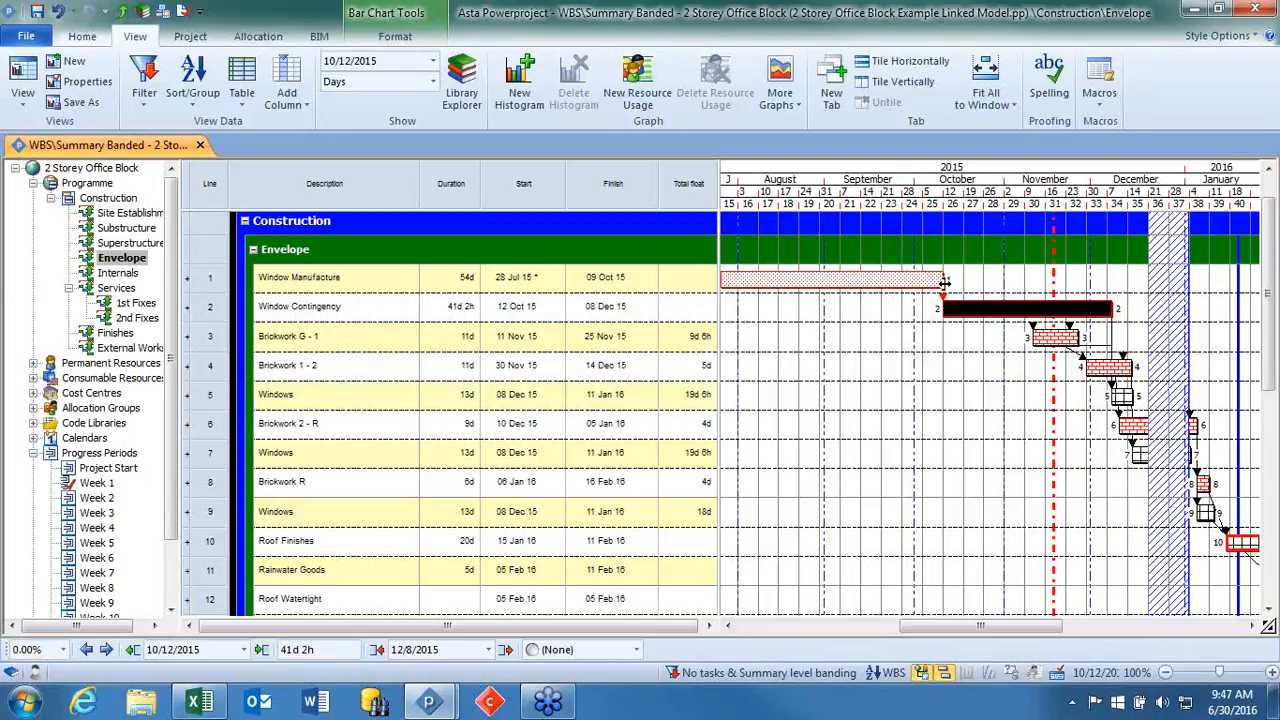
drag(943, 281, 1039, 281)
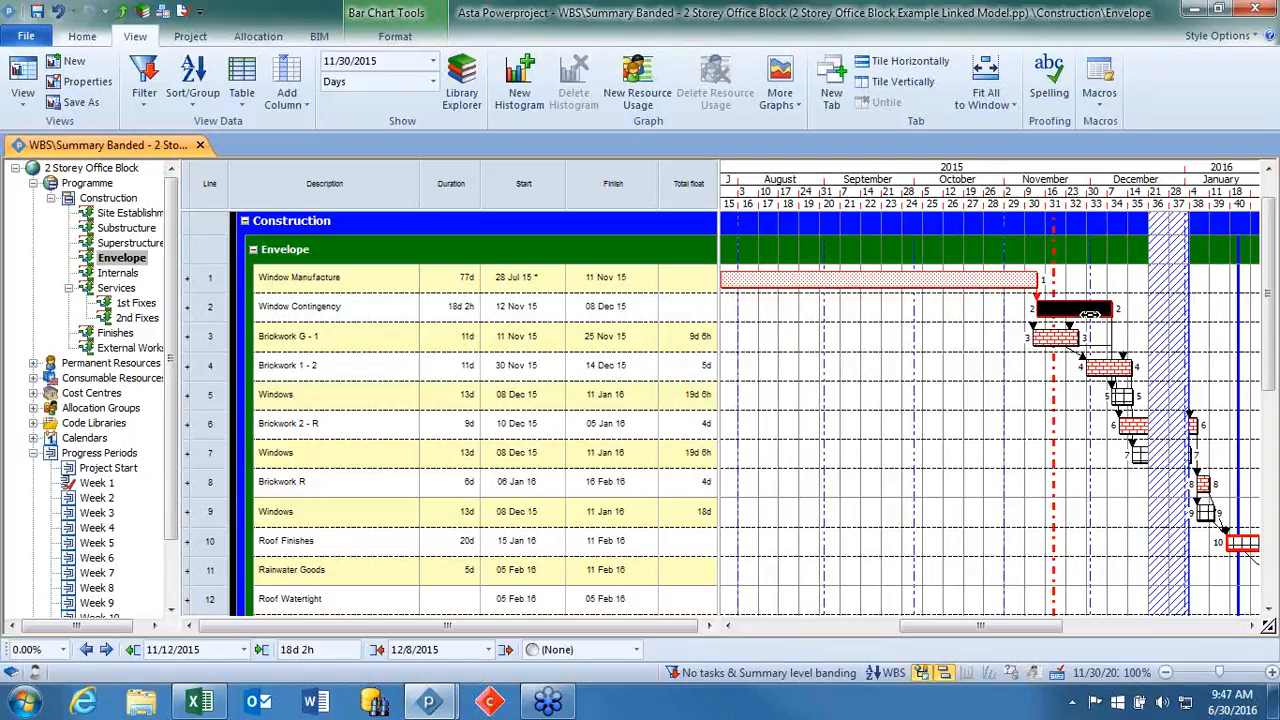
drag(1038, 281, 1120, 300)
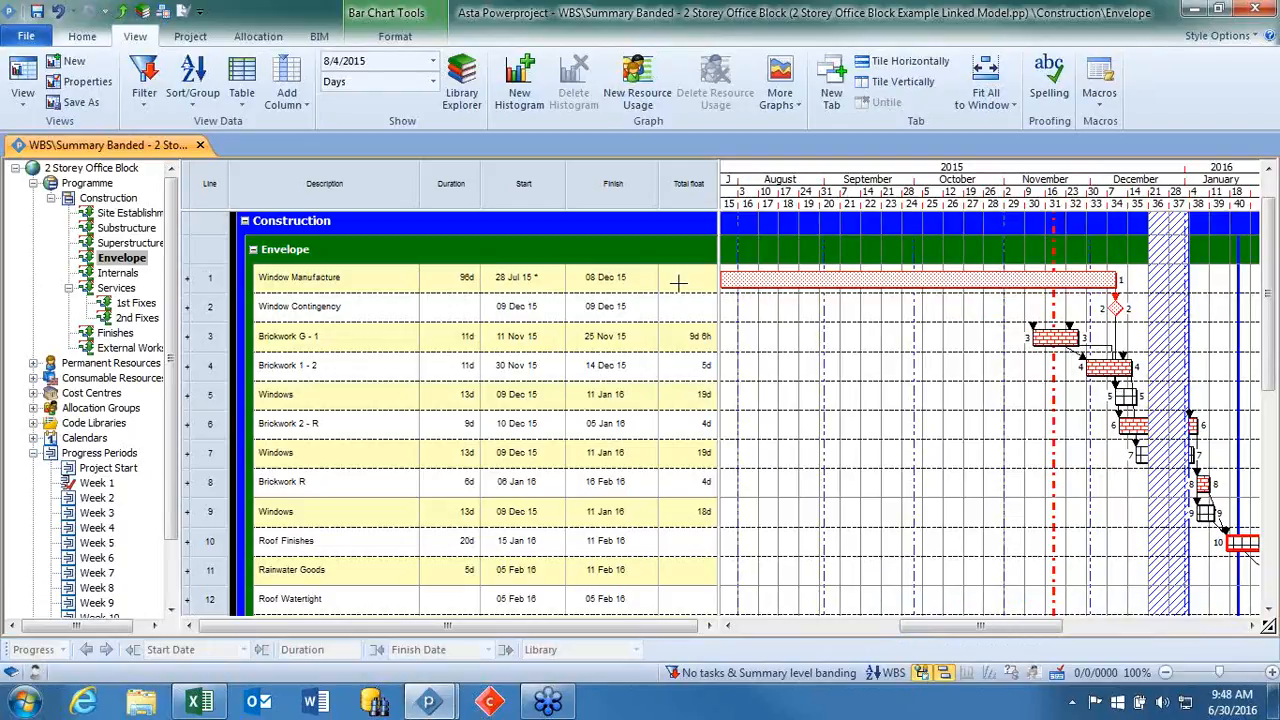
drag(1117, 280, 1145, 280)
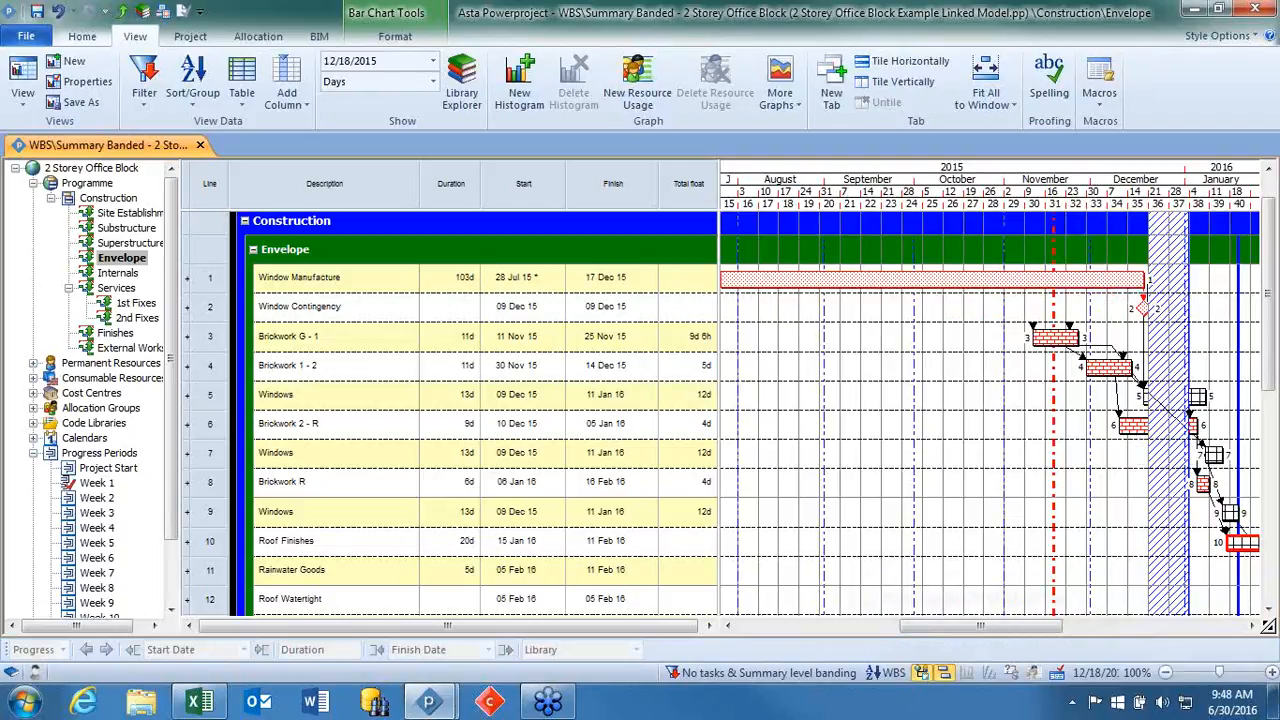
Reschedule the programme with the offered straighten and progress entry periods, and review the Envelope tasks around Window Contingency.
key(F9)
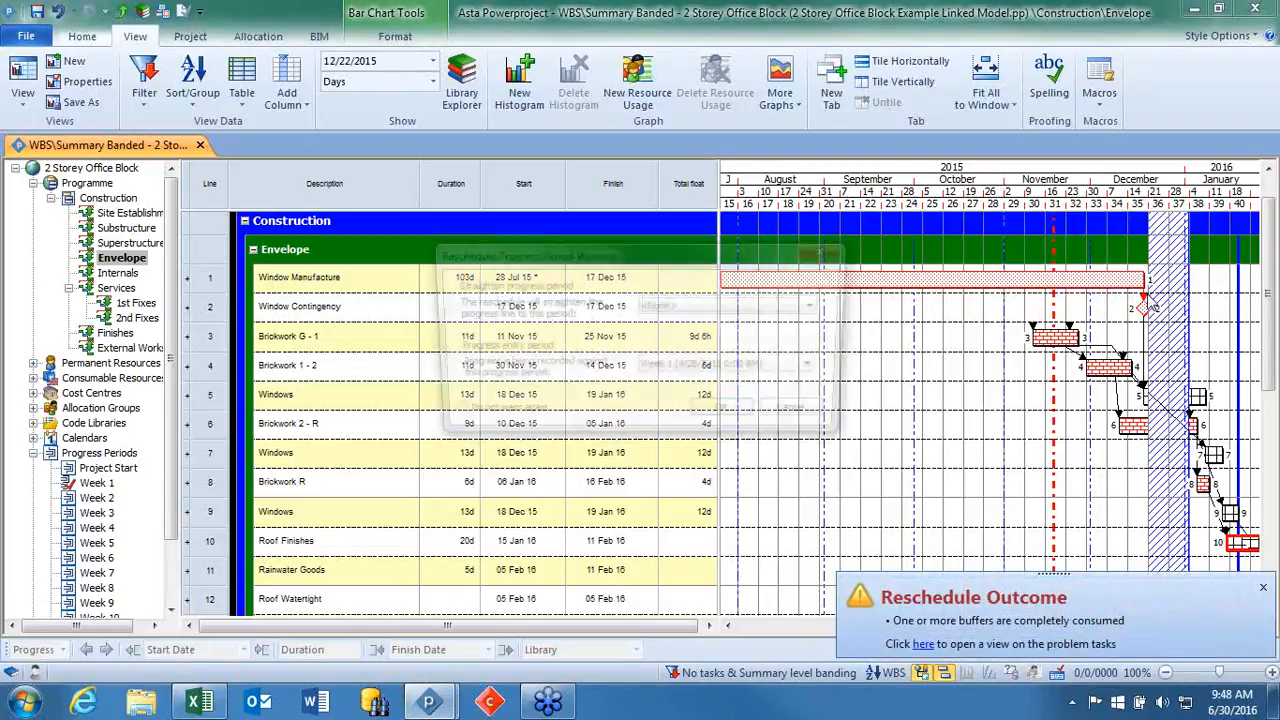
key(Return)
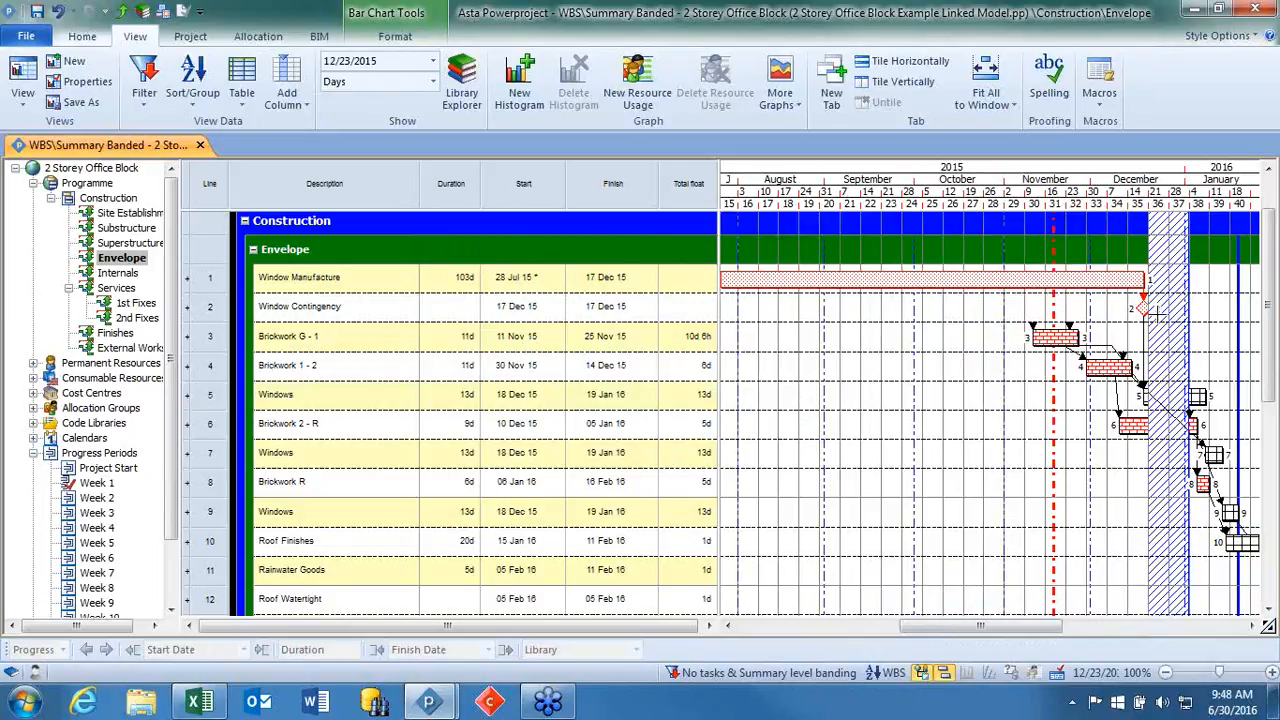
scroll(1157, 314, down, 3)
scroll(1157, 312, up, 1)
scroll(1157, 312, up, 2)
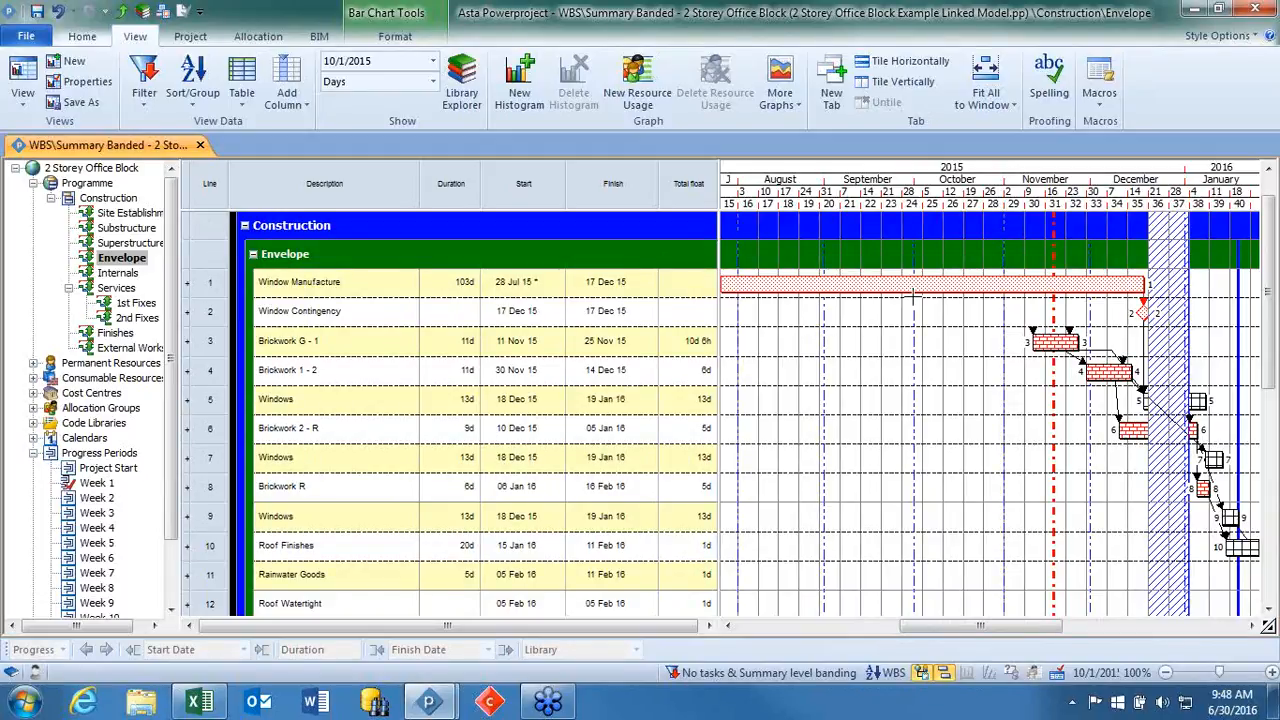
Extend Brickwork G - 1 to 25d, Brickwork 1 - 2 to 23d and Roof Finishes to 51d, and reschedule the programme.
drag(1007, 626, 1061, 629)
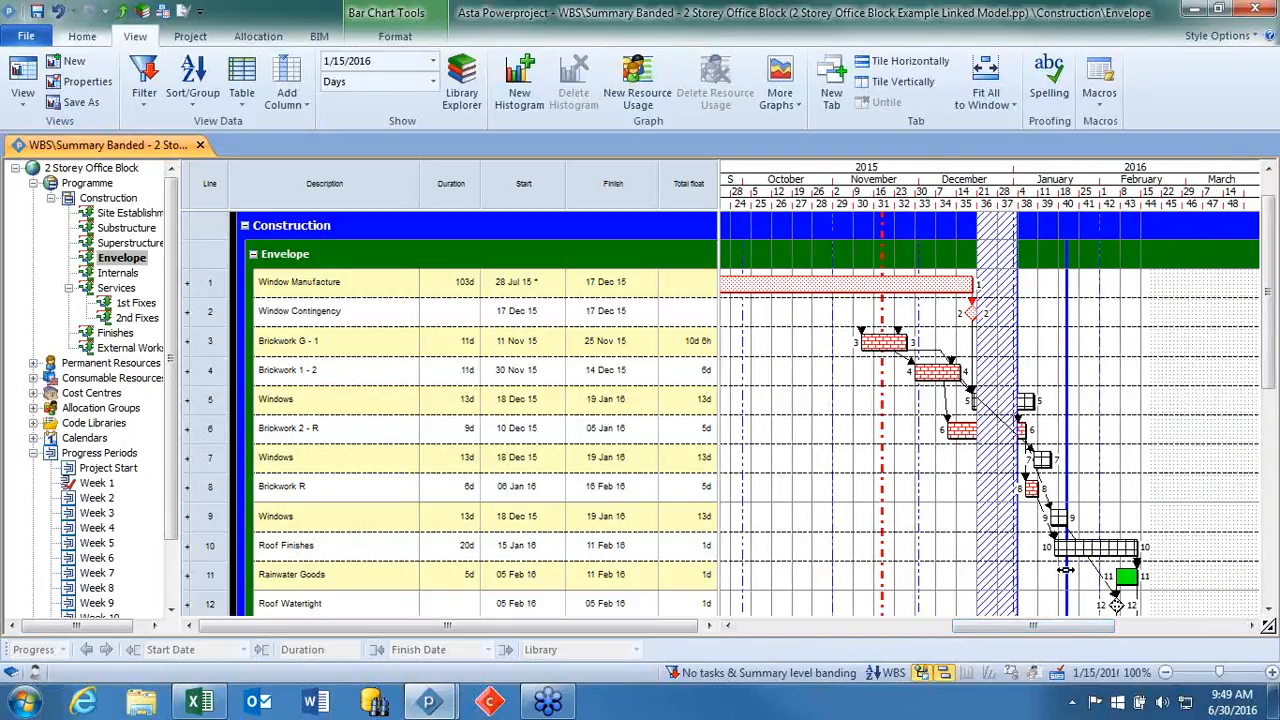
drag(907, 342, 1052, 384)
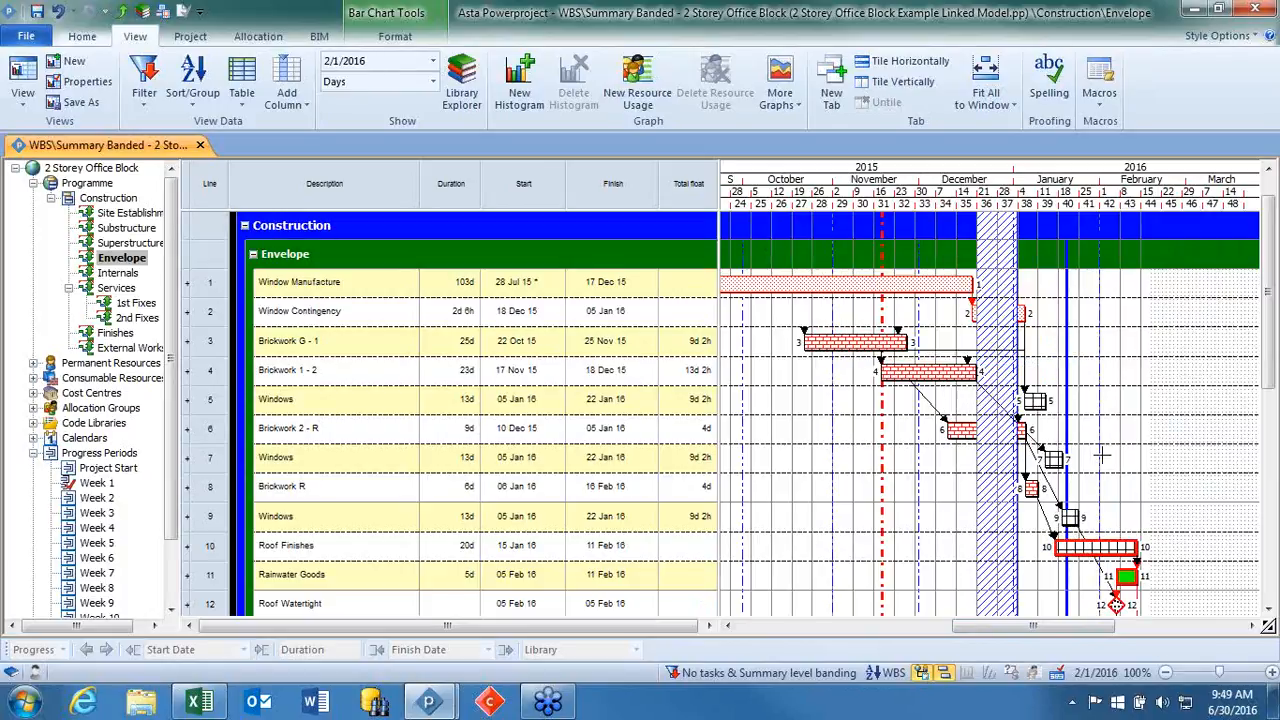
drag(1137, 548, 1258, 553)
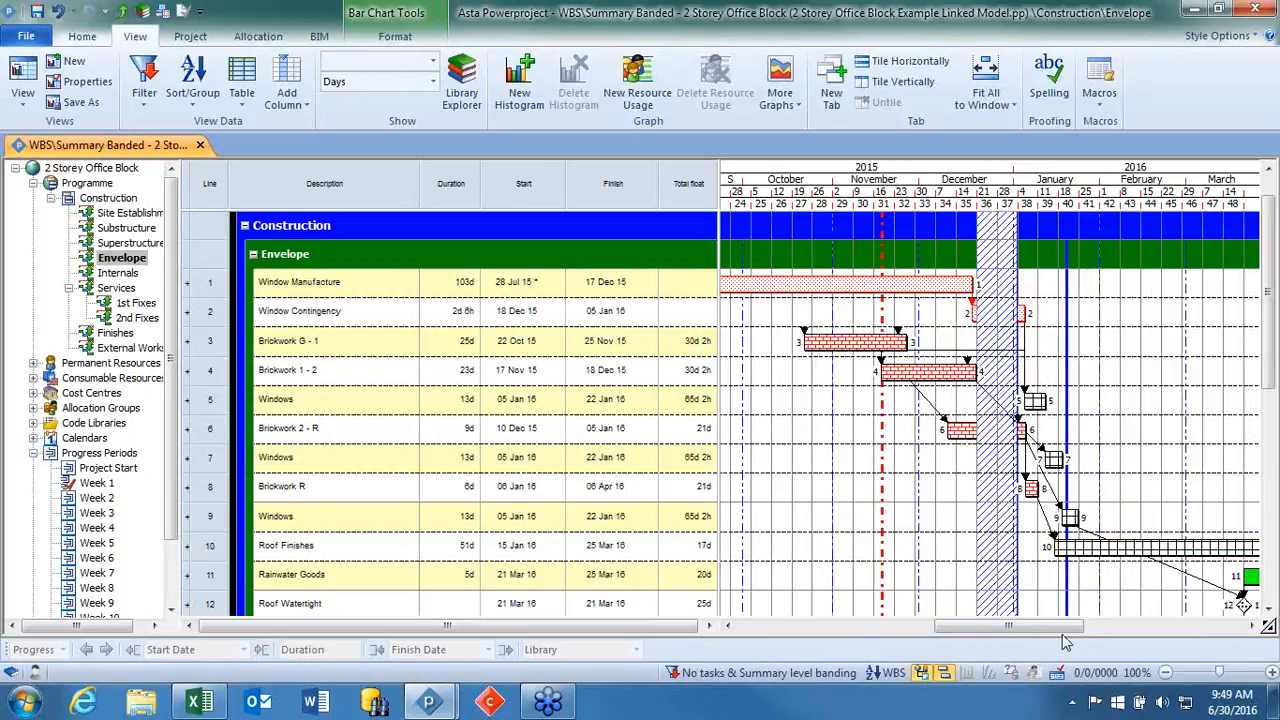
drag(1062, 630, 1116, 630)
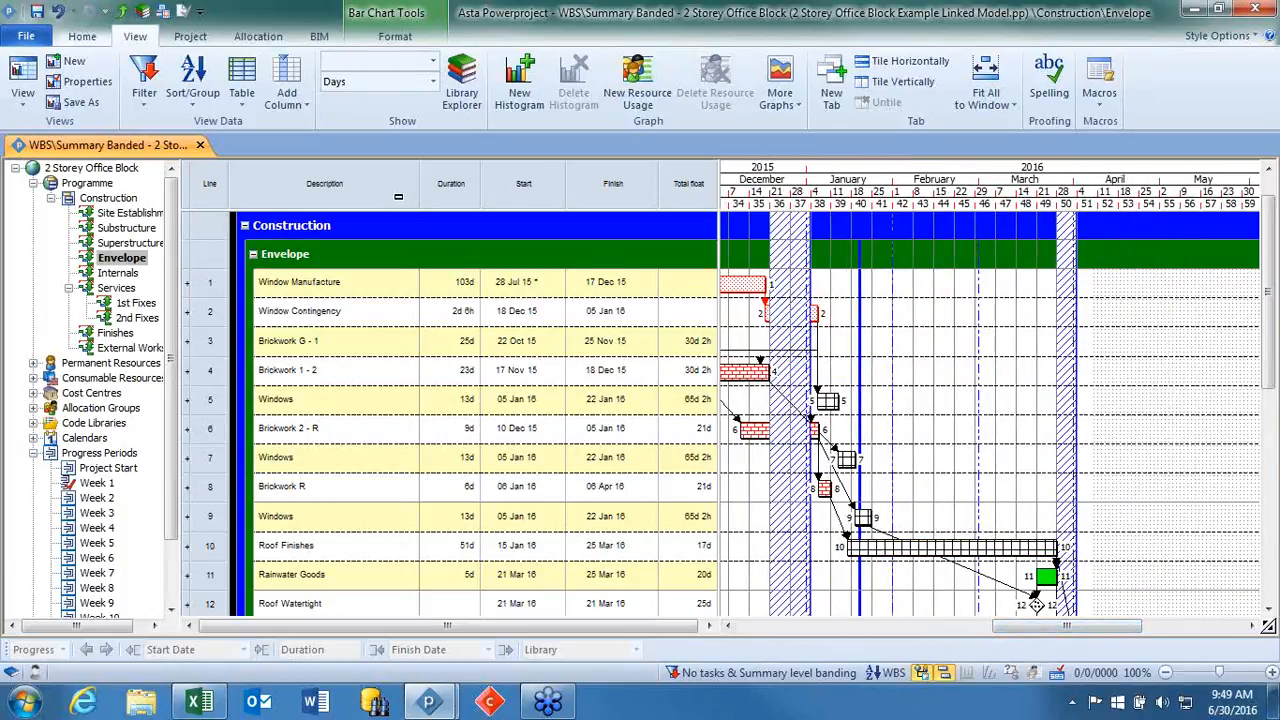
key(F9)
key(Return)
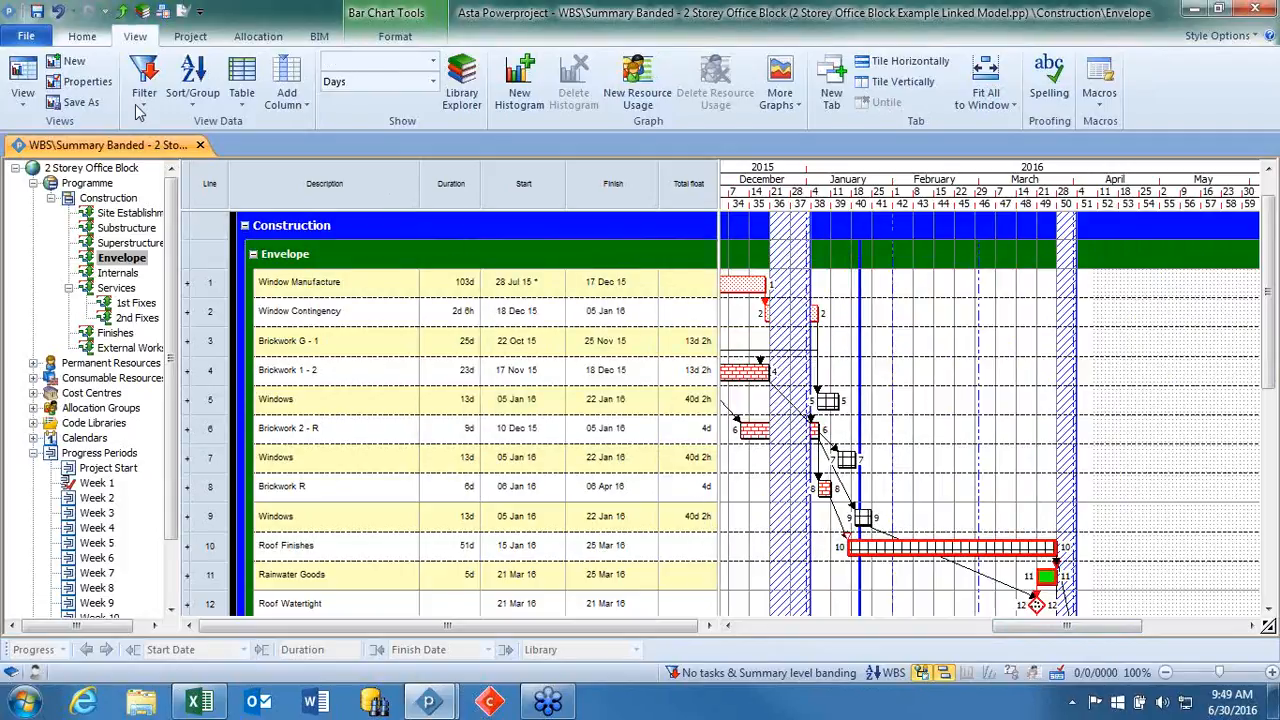
Review the history of undoable actions and close it without undoing anything.
click(72, 11)
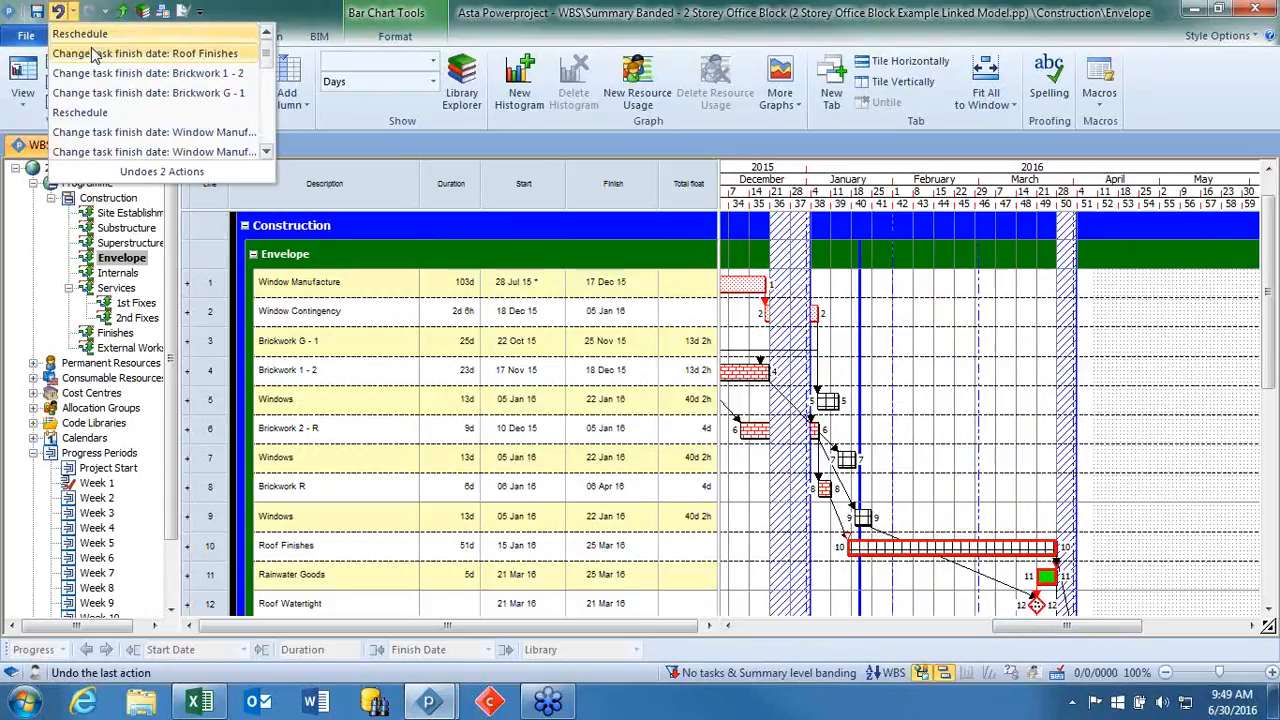
mouse_move(268, 57)
mouse_down()
mouse_move(272, 112)
mouse_move(270, 54)
mouse_up()
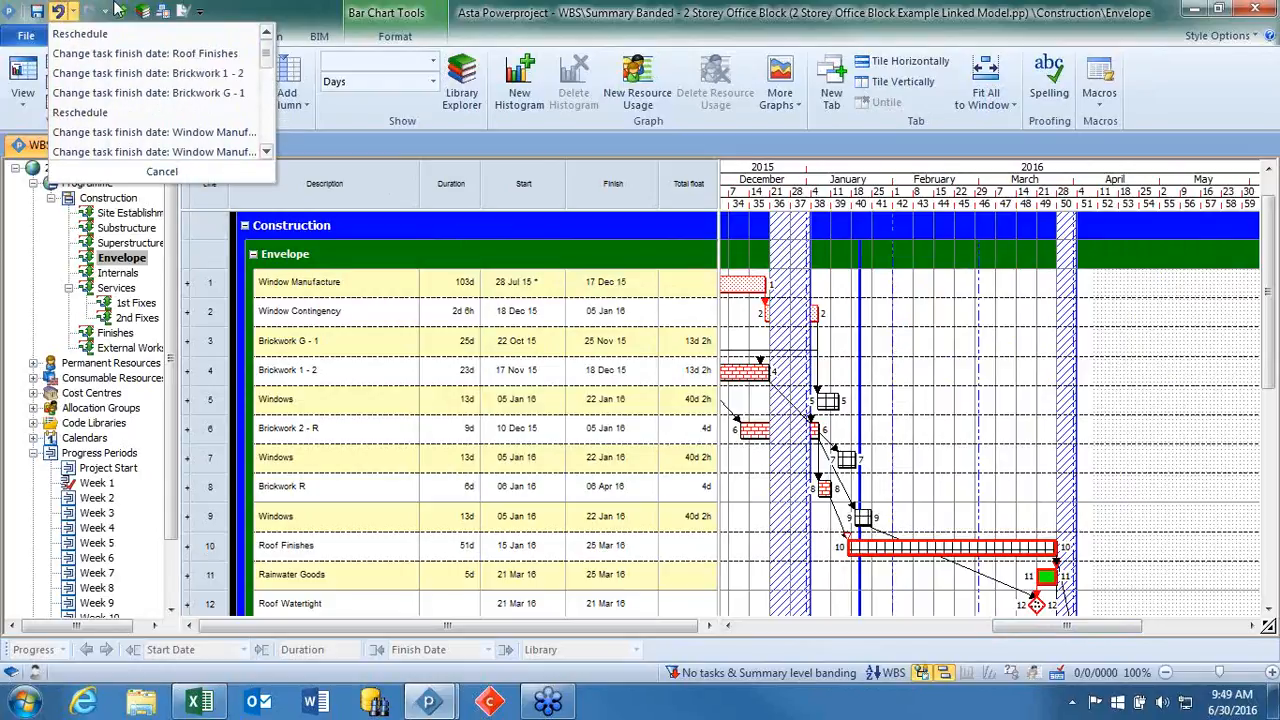
click(34, 10)
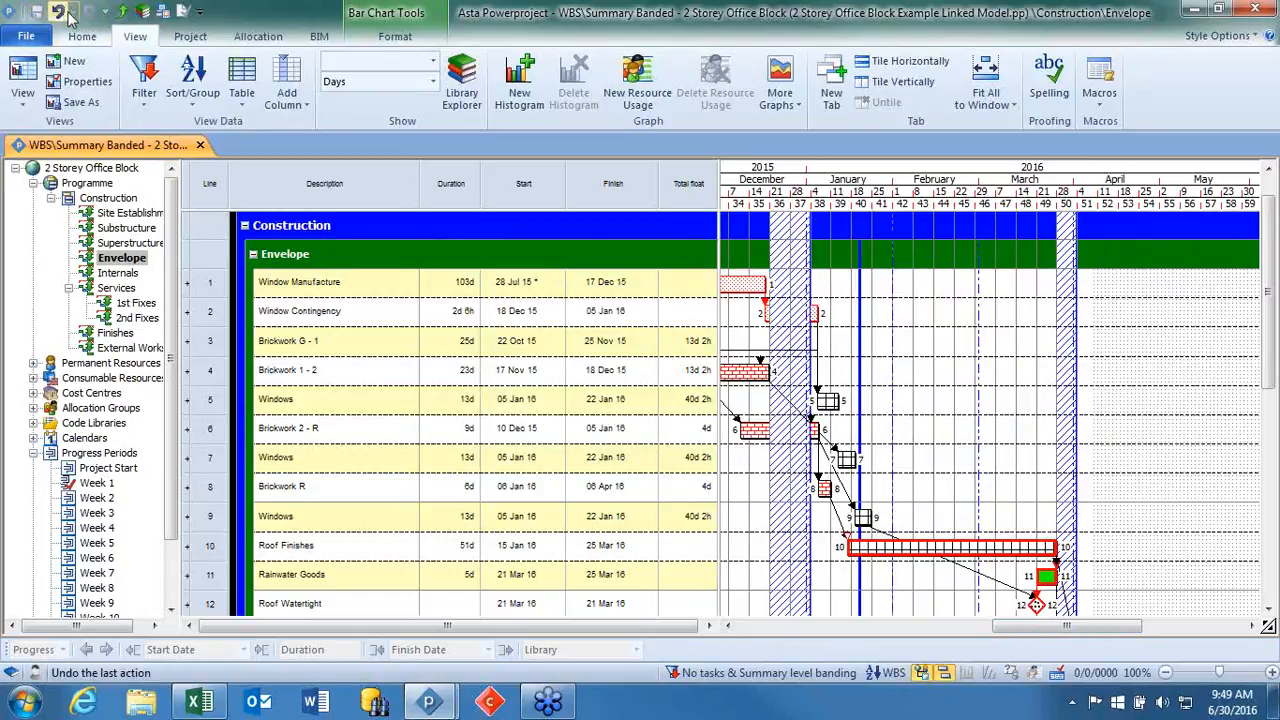
click(68, 12)
click(980, 445)
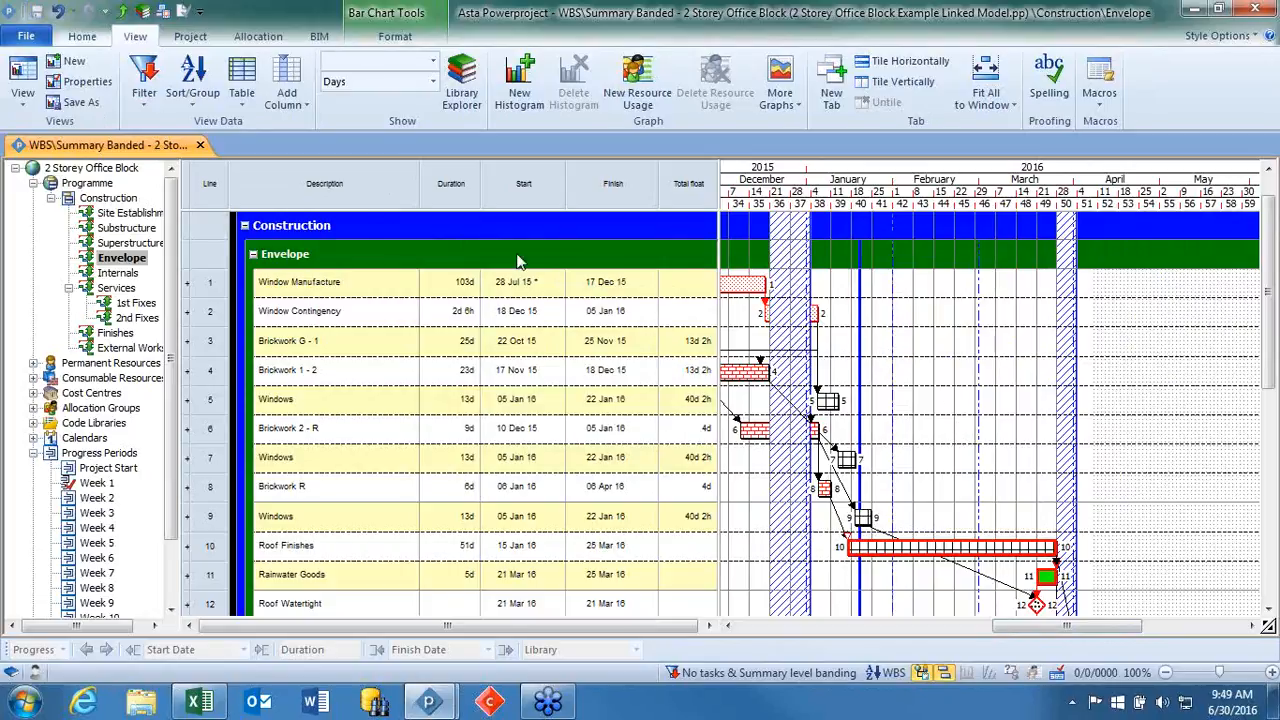
Review the baselines stored in the project's Baseline/What If Manager and close it.
click(190, 36)
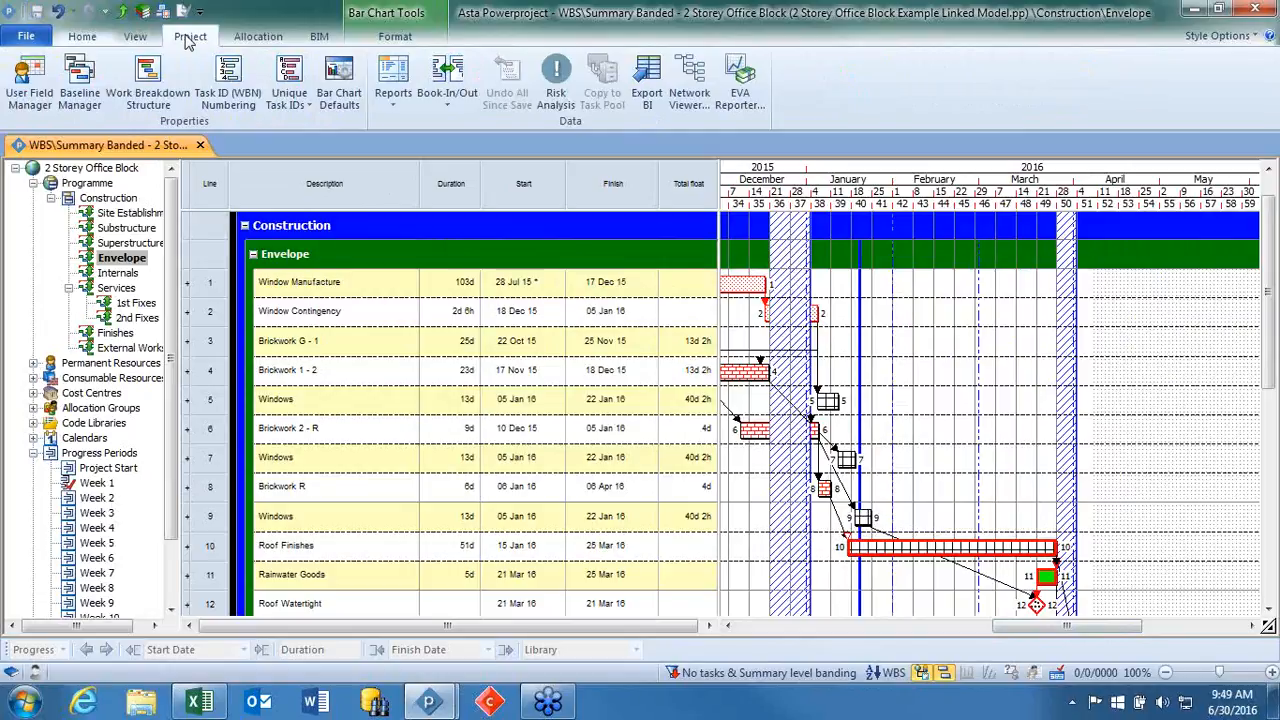
click(79, 78)
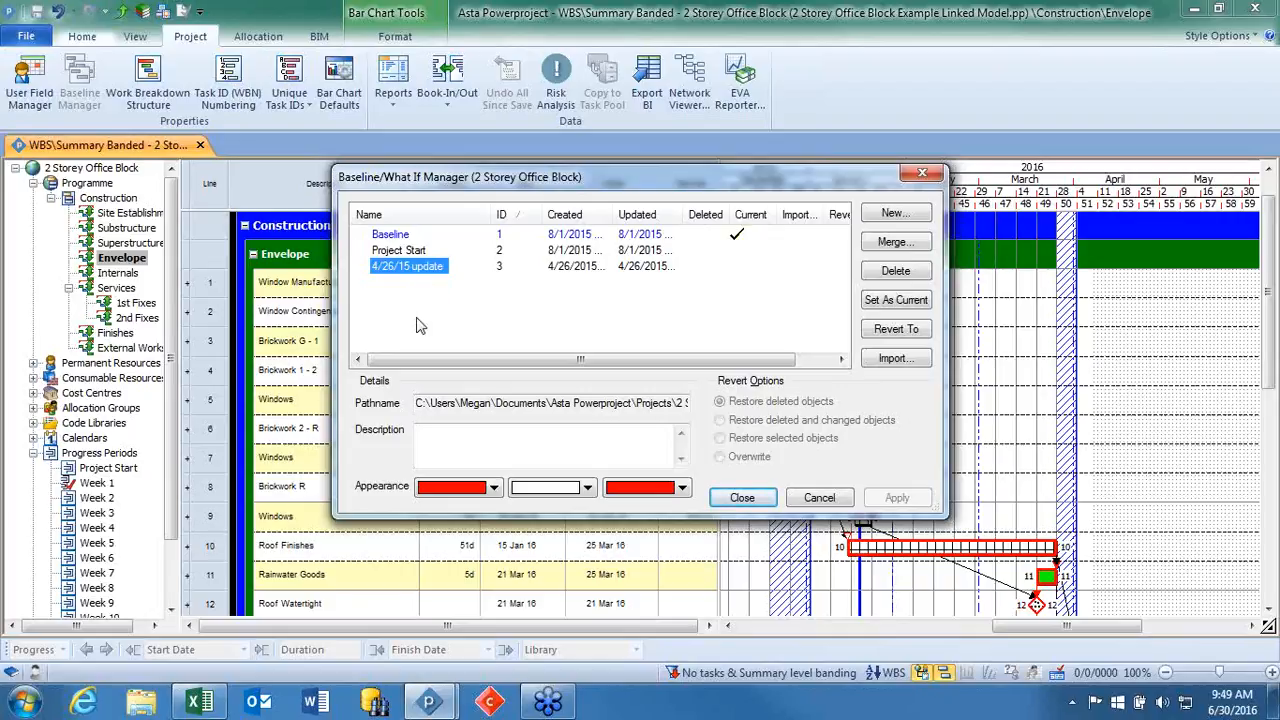
click(755, 495)
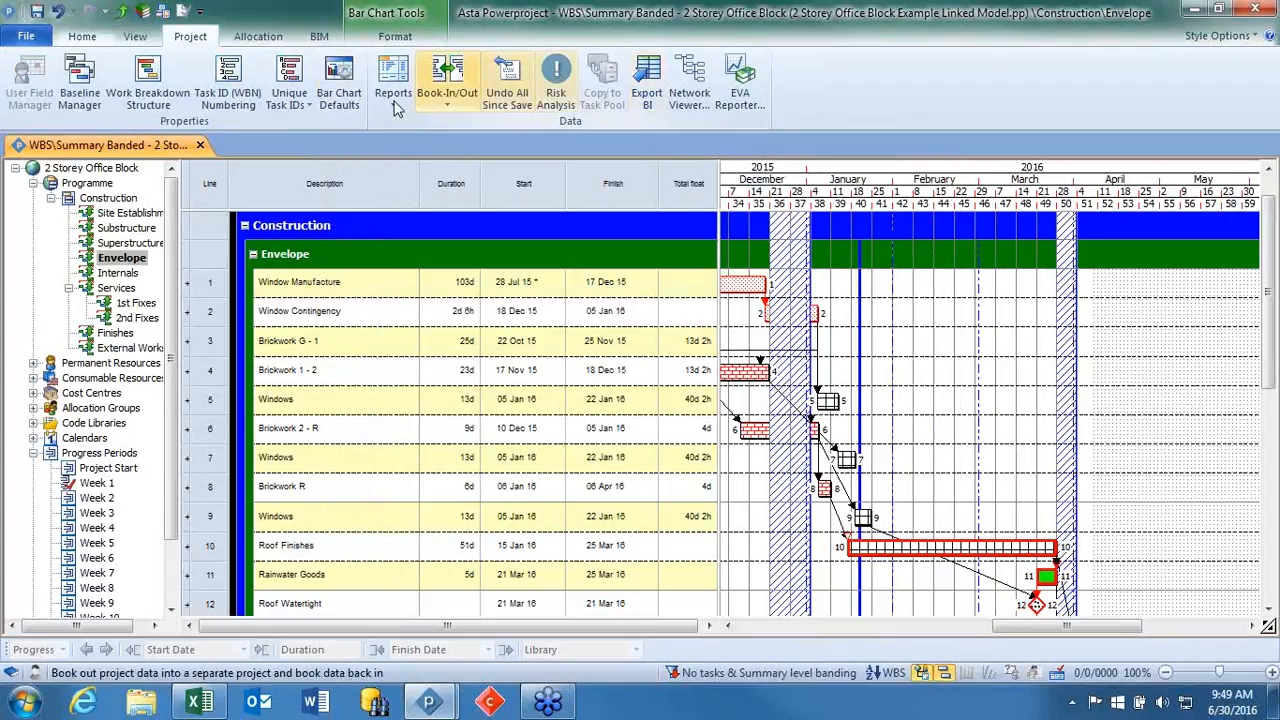
Display the baseline bars beneath the live task bars on the Envelope chart.
click(395, 36)
click(588, 69)
scroll(914, 490, down, 3)
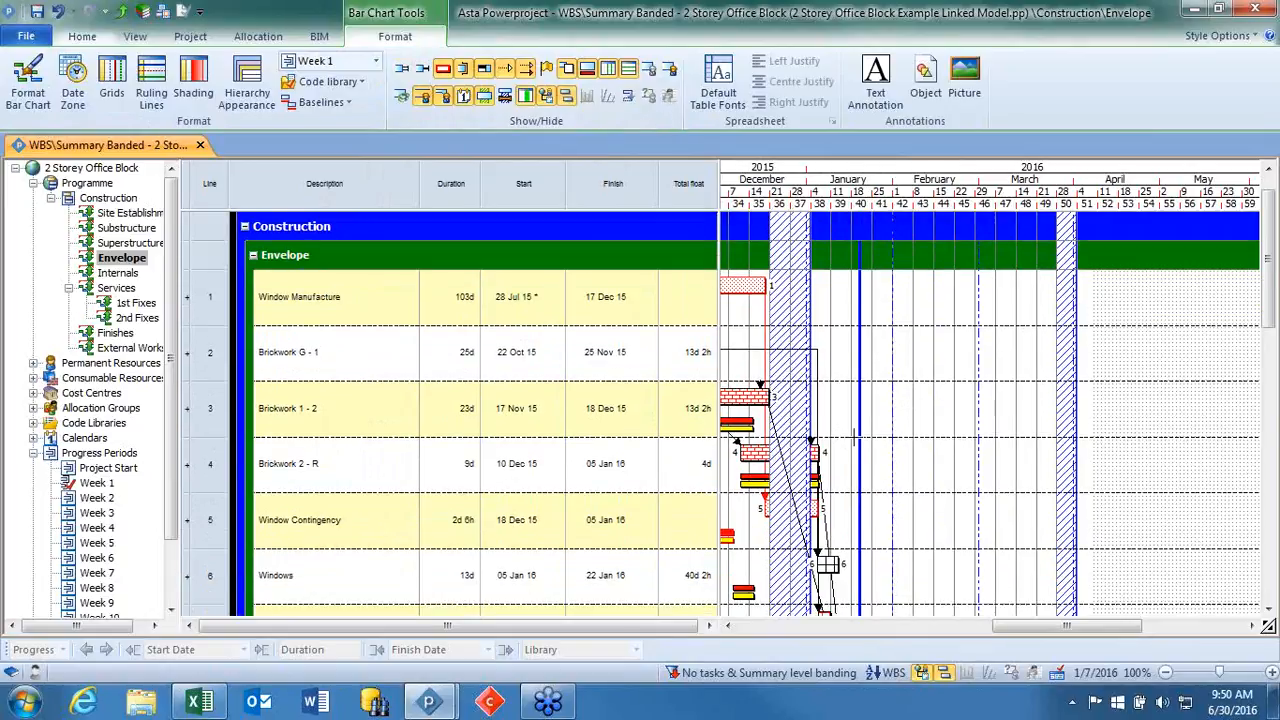
drag(1044, 628, 972, 634)
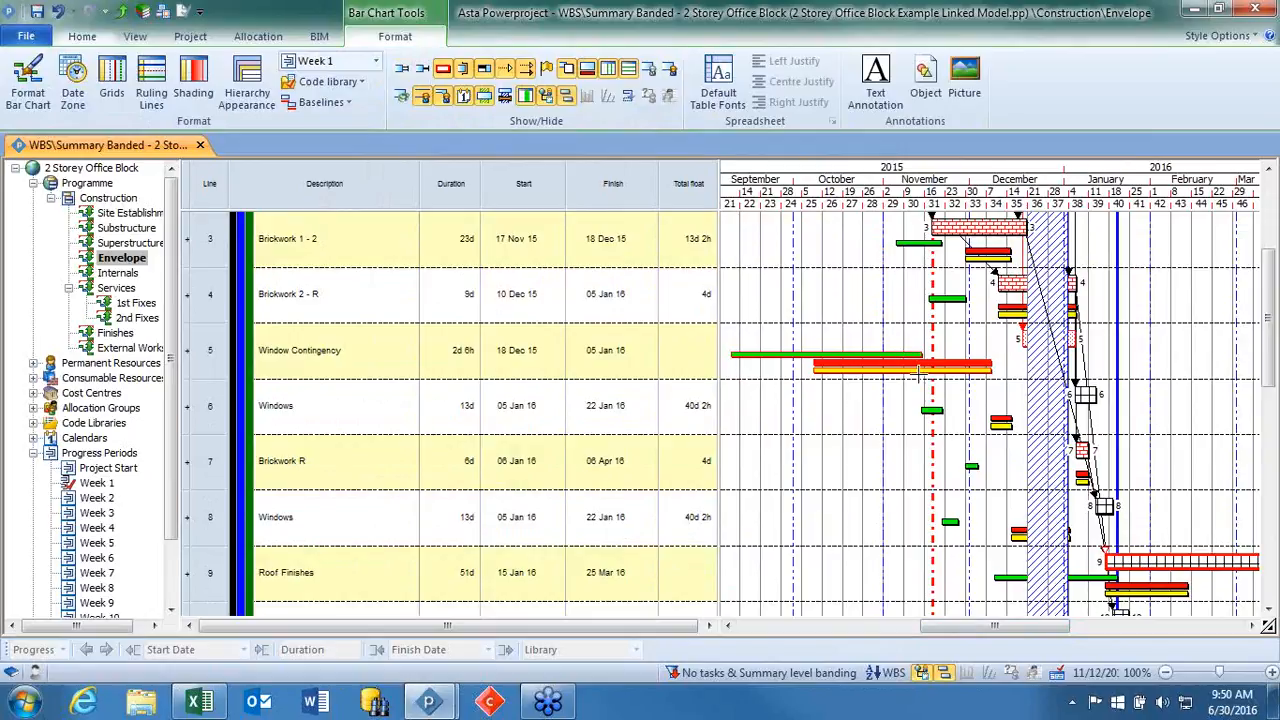
Hide the 4/26/15 update and Project Start baselines on the chart, keeping only Baseline displayed.
click(345, 104)
click(347, 124)
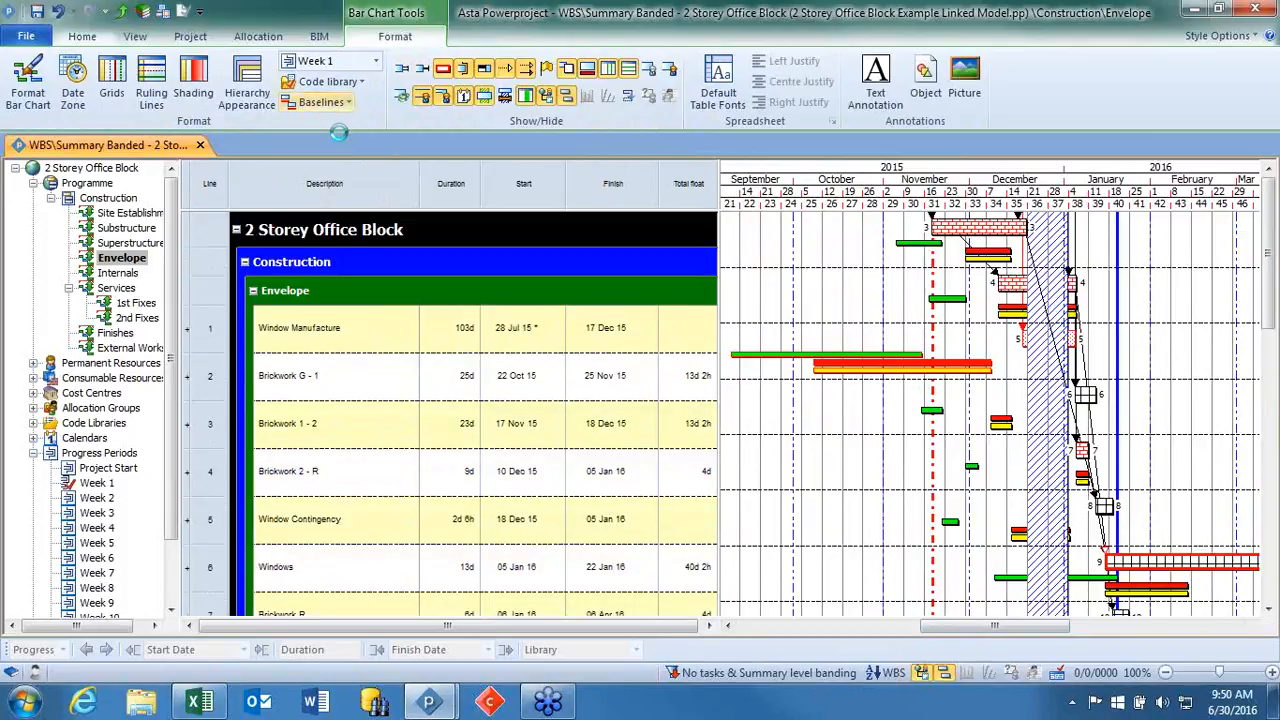
click(345, 104)
click(345, 166)
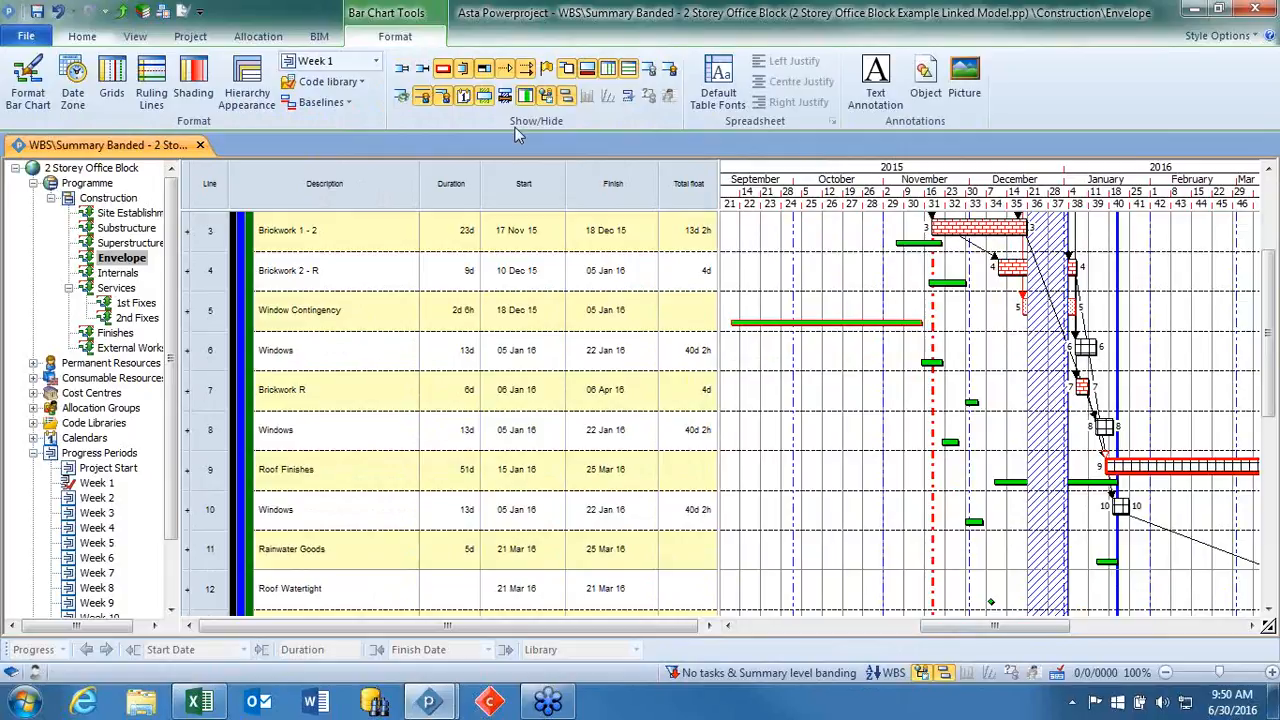
Hide the Baseline bars on the chart and display the Project Start baseline instead.
click(322, 102)
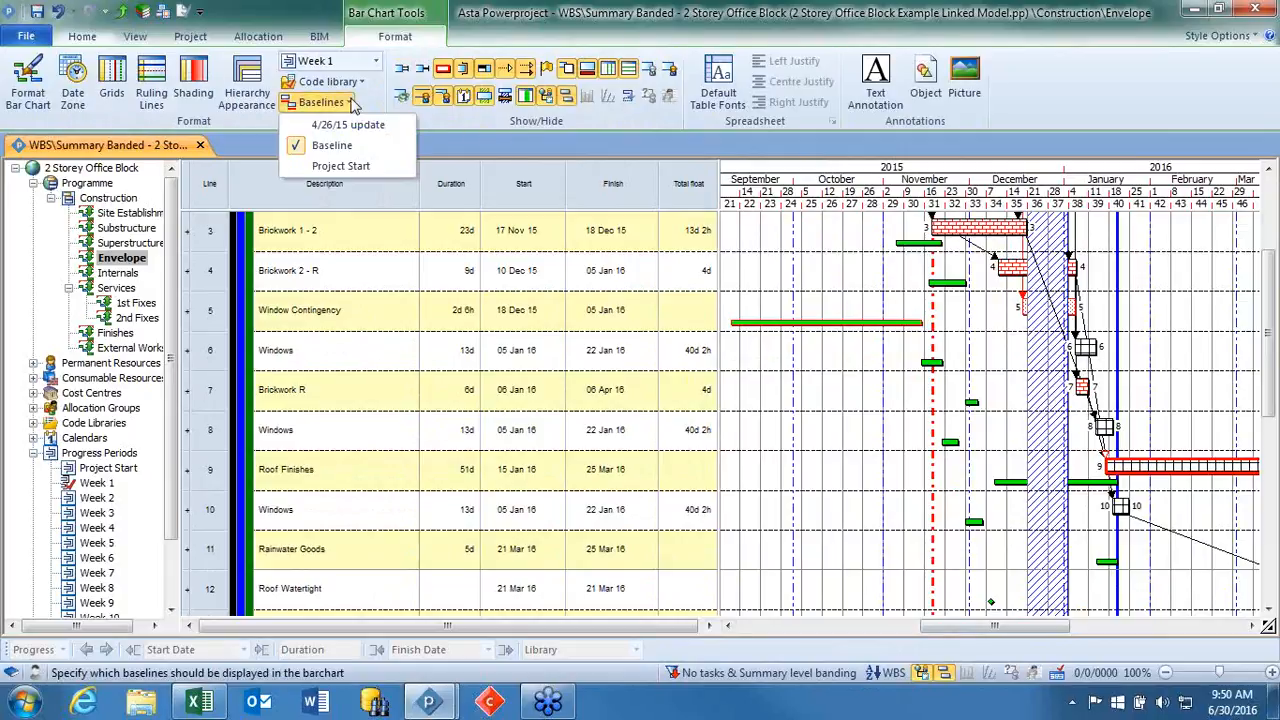
click(333, 146)
click(322, 102)
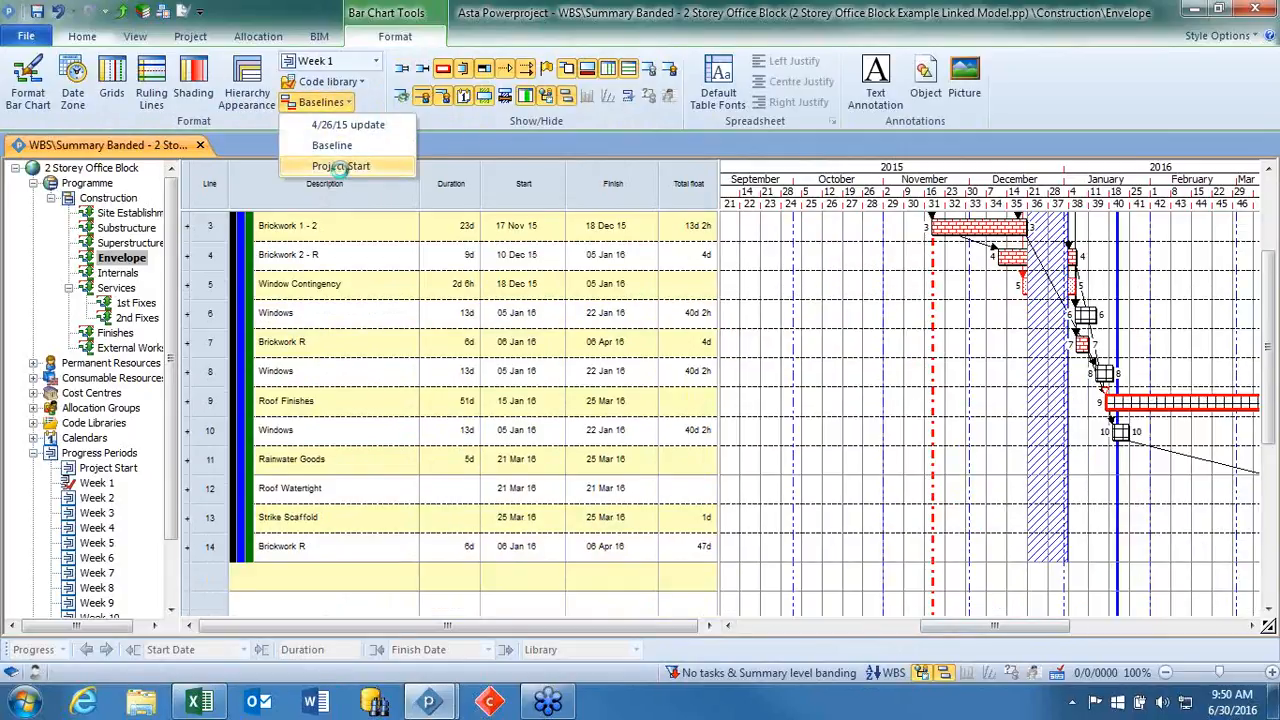
click(345, 166)
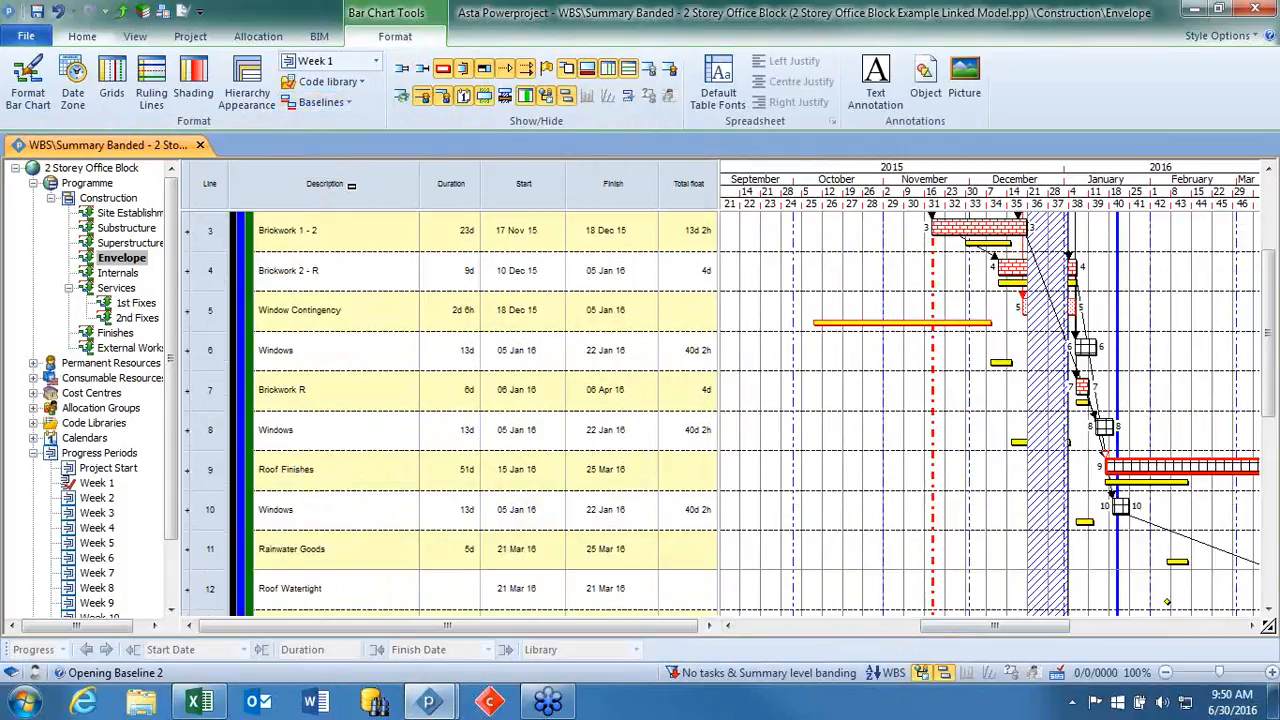
Hide the Project Start baseline on the chart and display the 4/26/15 update baseline instead.
click(330, 102)
click(334, 158)
click(340, 104)
click(346, 127)
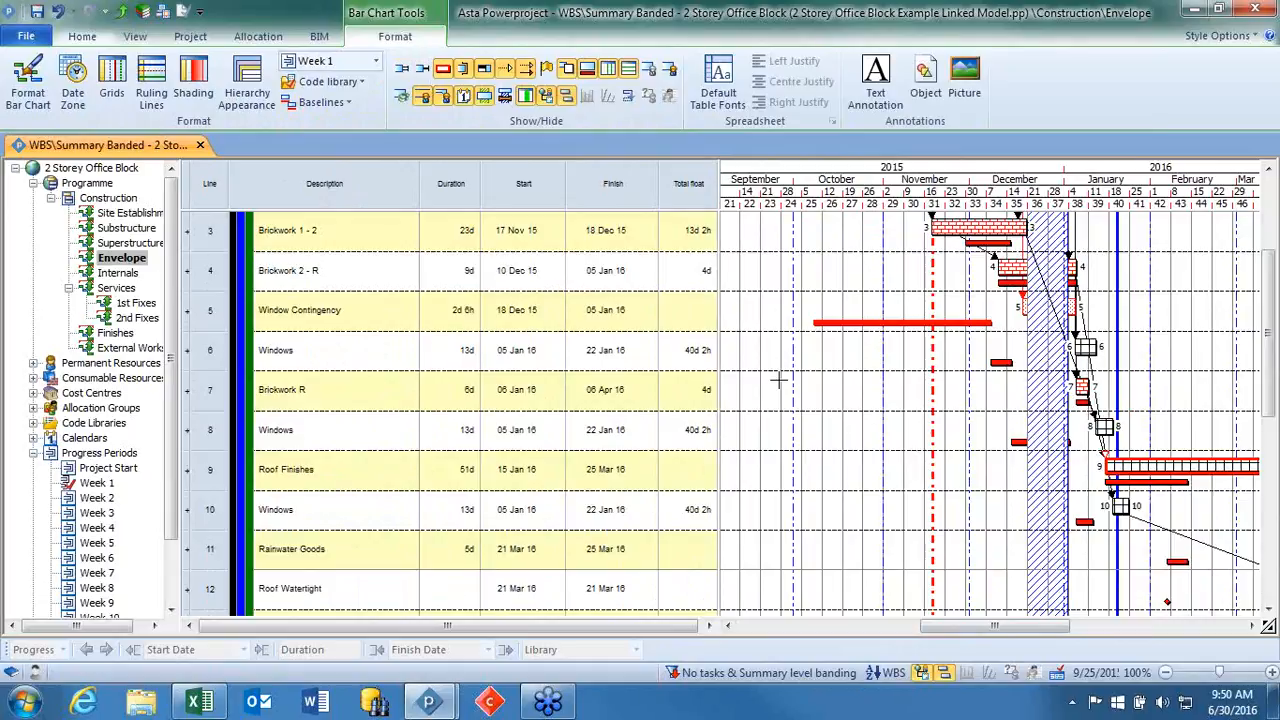
Open the table definition, keep the existing Finish column's data on Live, and add another Finish column after Start.
right_click(651, 198)
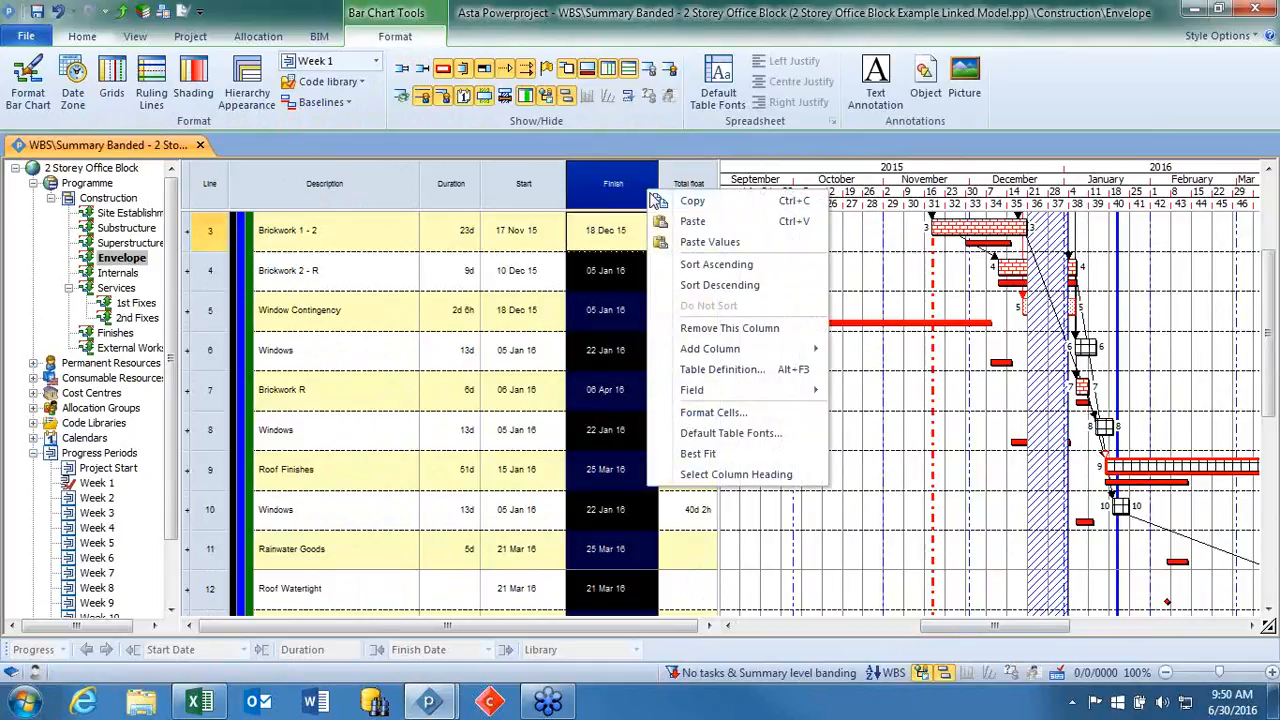
click(722, 369)
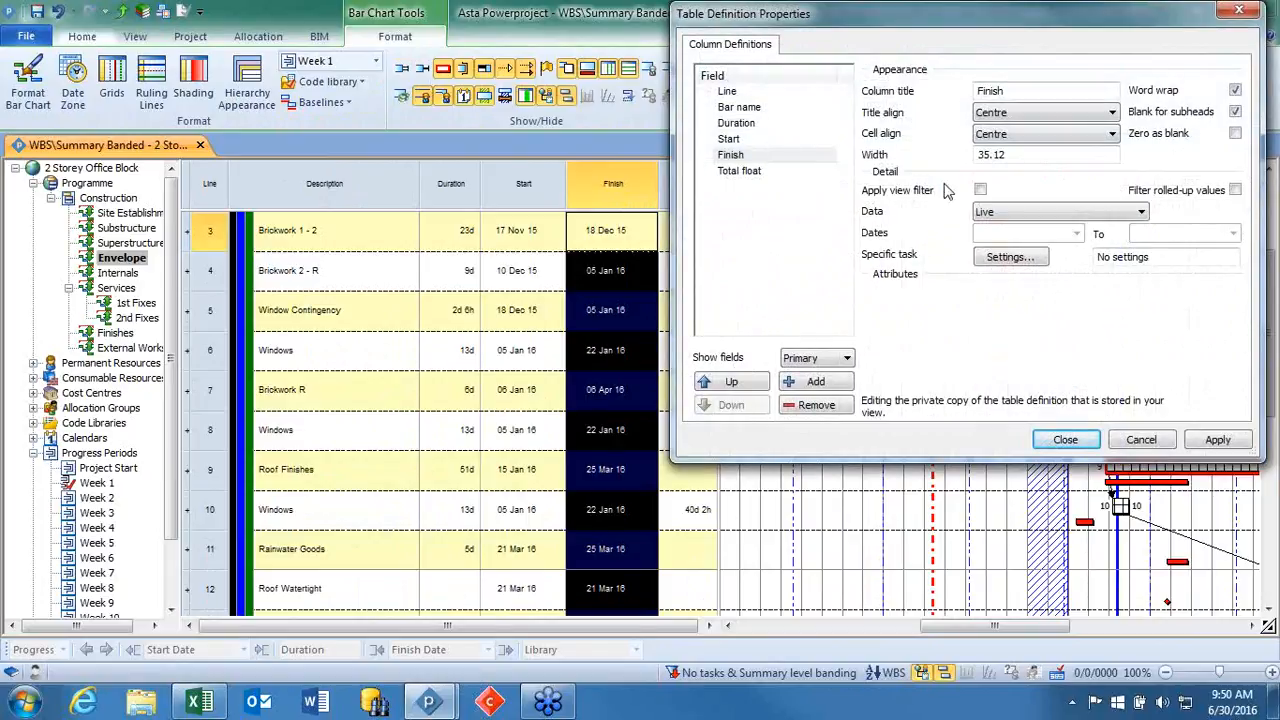
click(1000, 220)
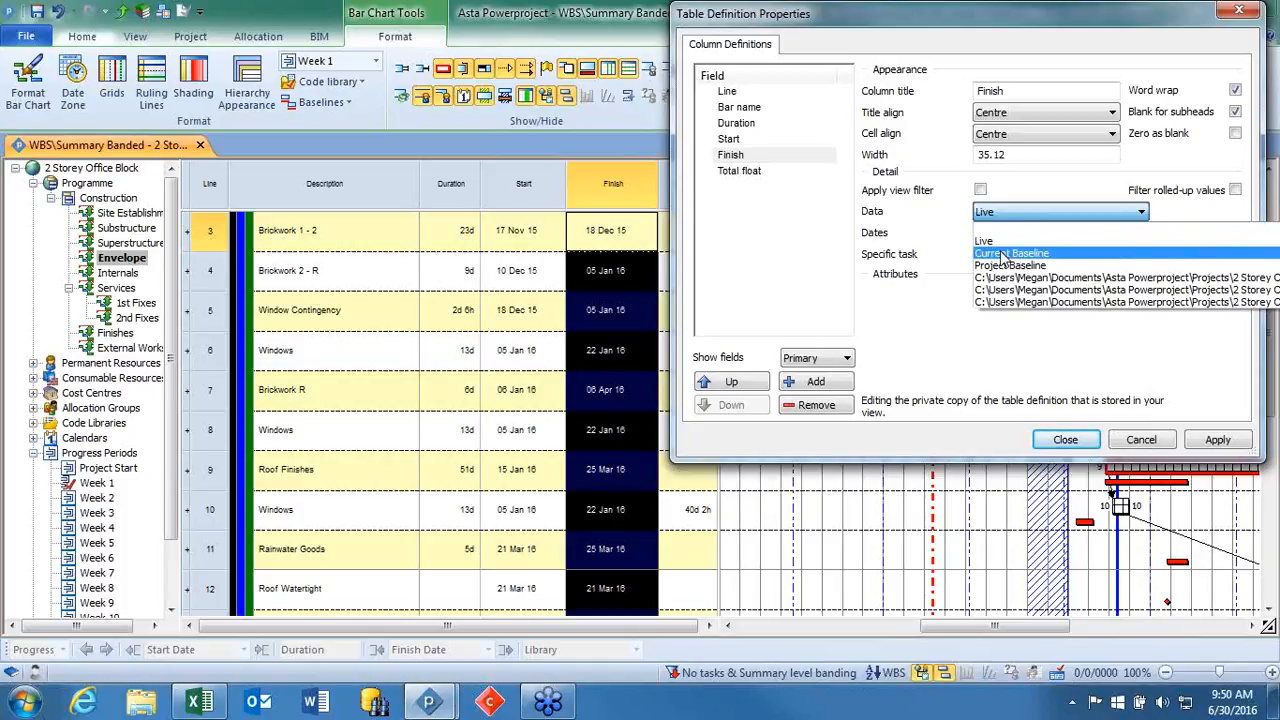
click(992, 241)
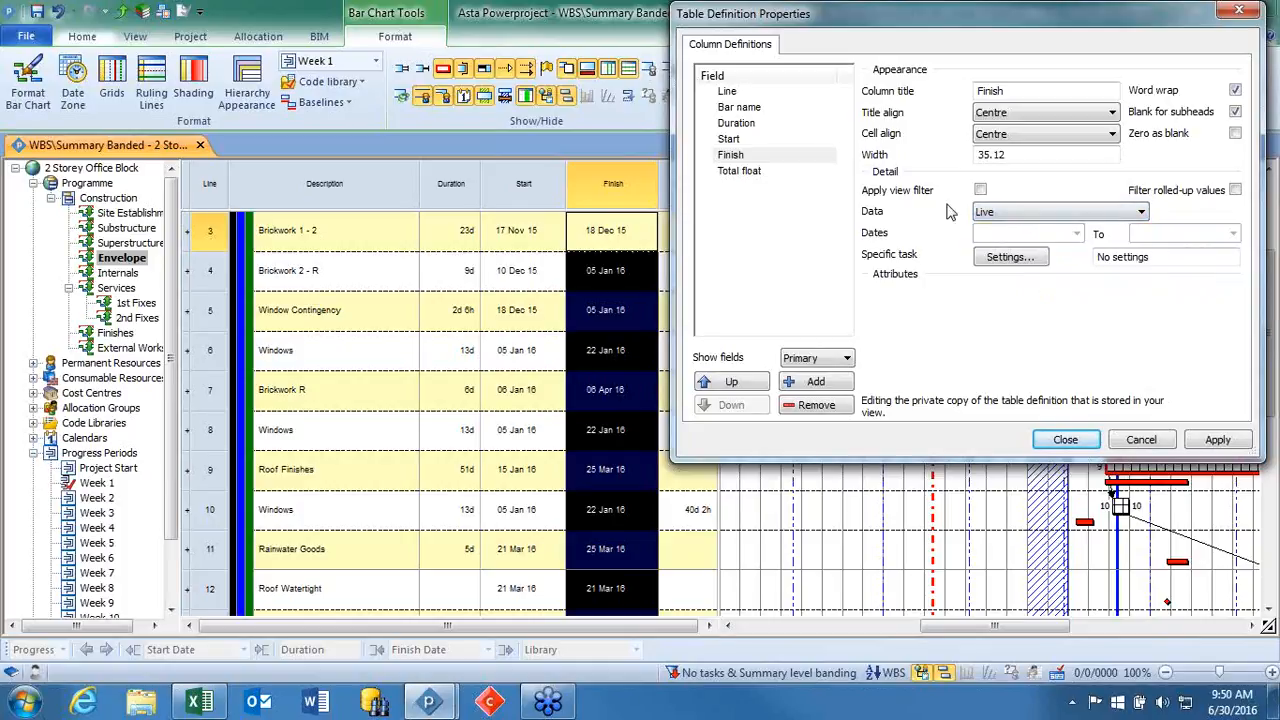
click(806, 142)
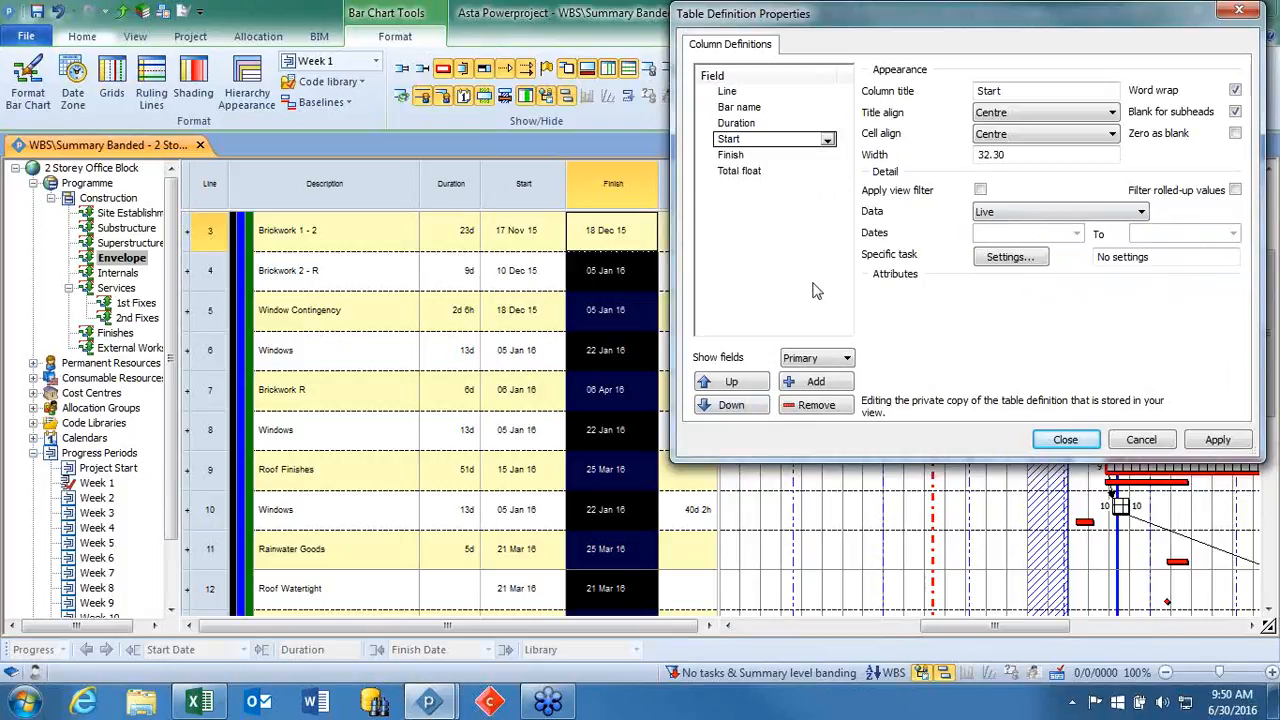
click(816, 382)
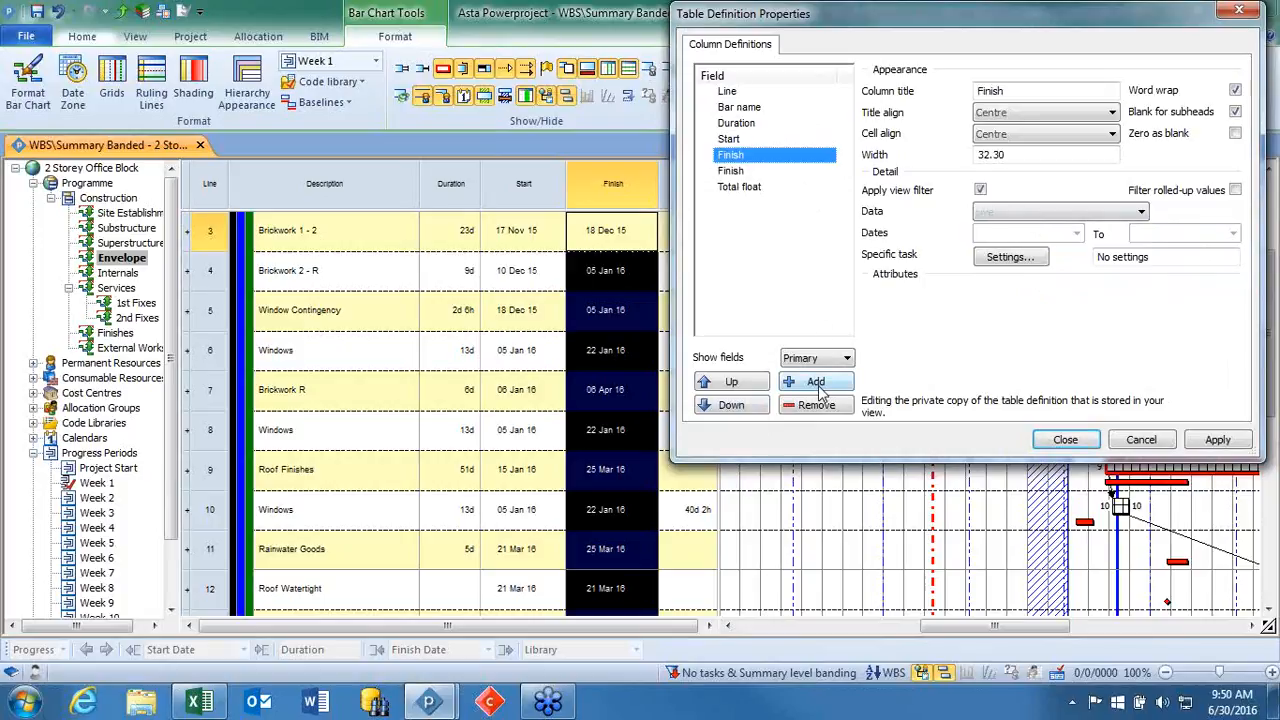
Set the data of the second Finish column to Current Baseline and apply the table definition.
click(771, 160)
click(766, 160)
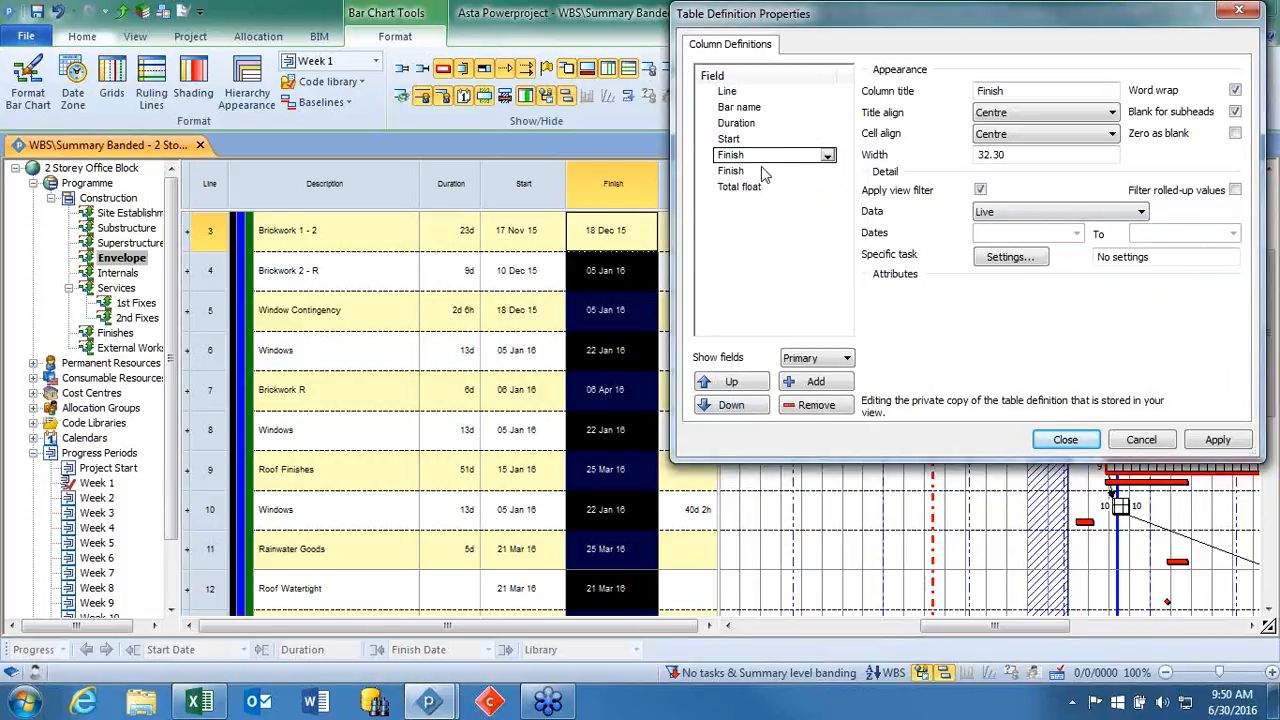
click(766, 158)
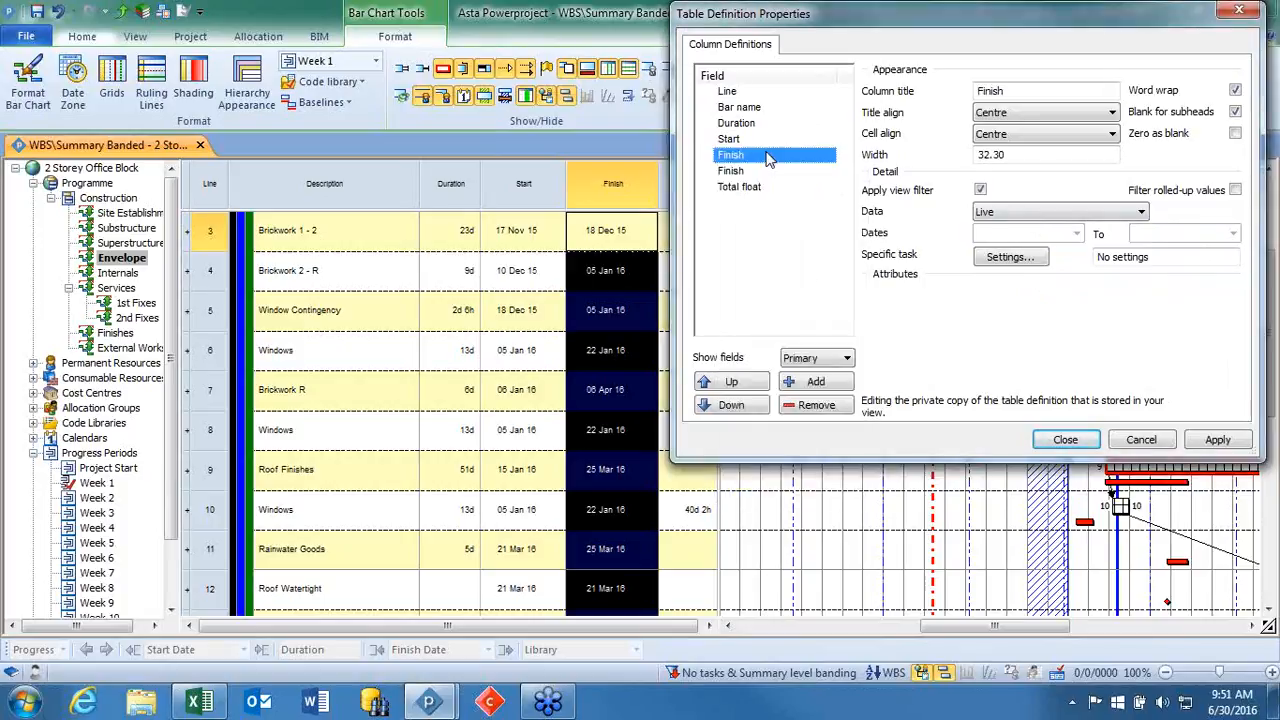
click(1010, 216)
click(756, 172)
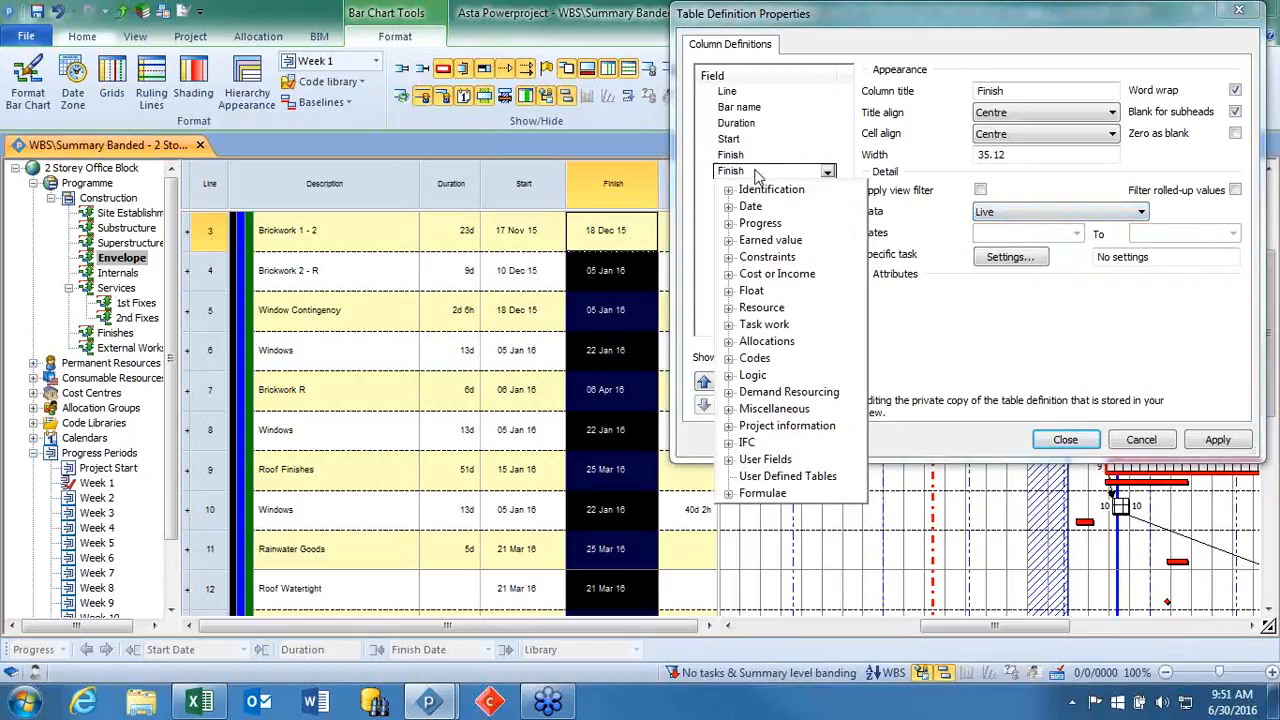
click(1033, 214)
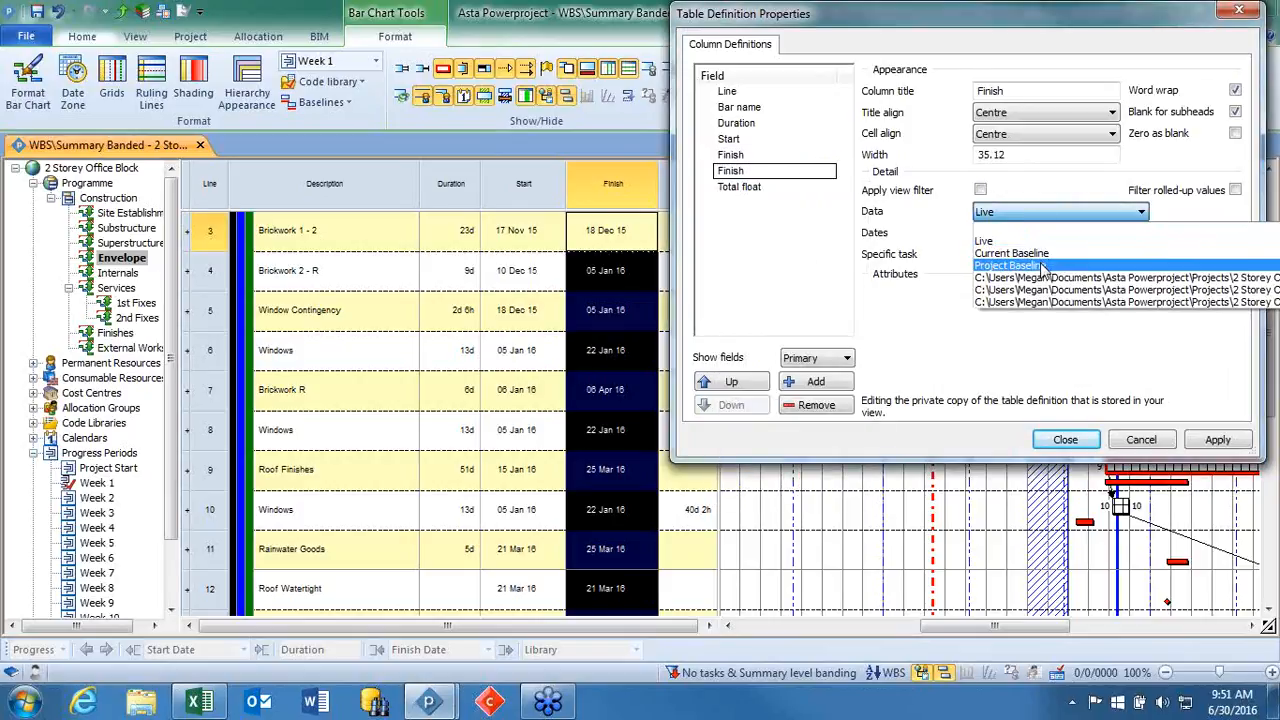
click(1040, 254)
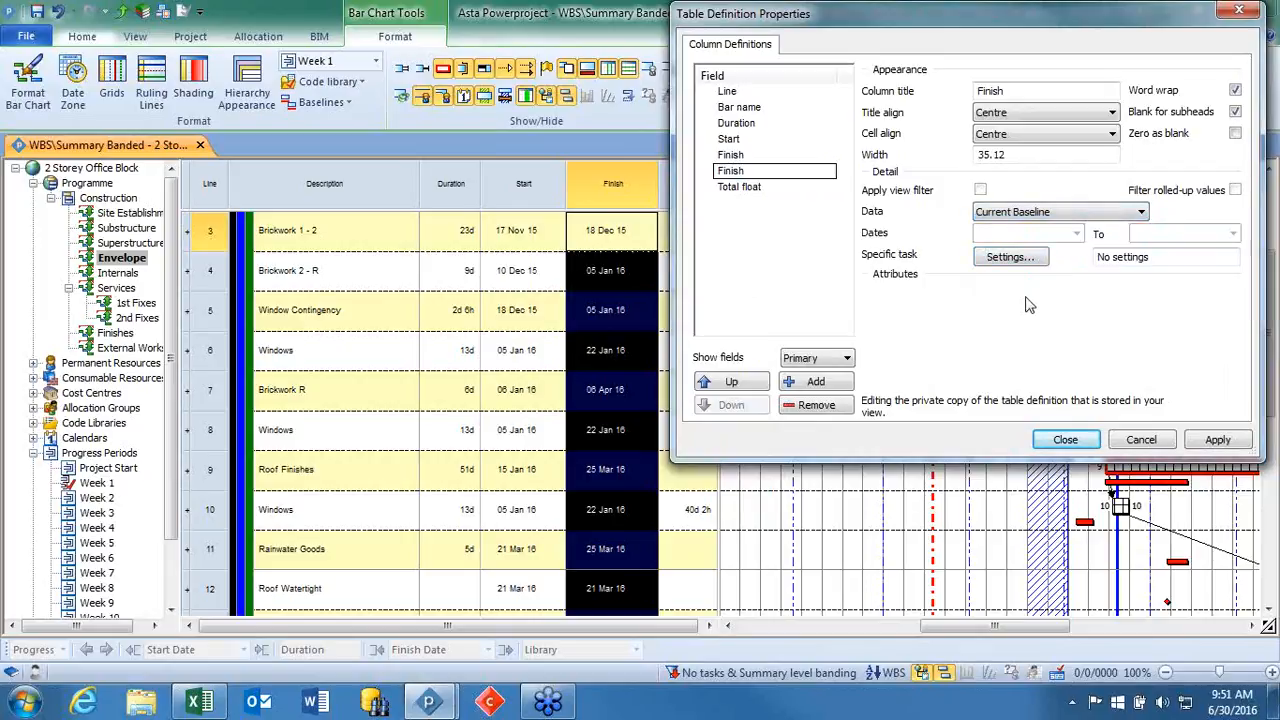
click(1220, 441)
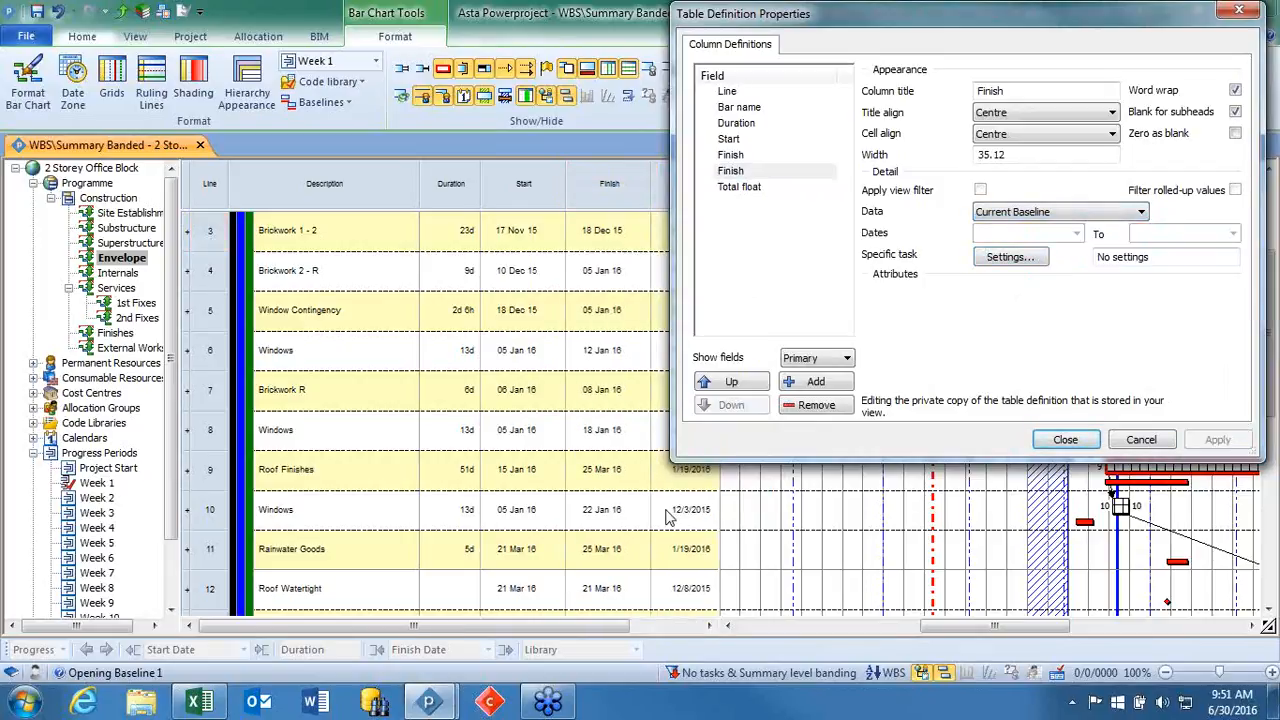
Compare the live and current baseline Finish columns for the Envelope tasks, and close the table definition.
drag(842, 16, 933, 8)
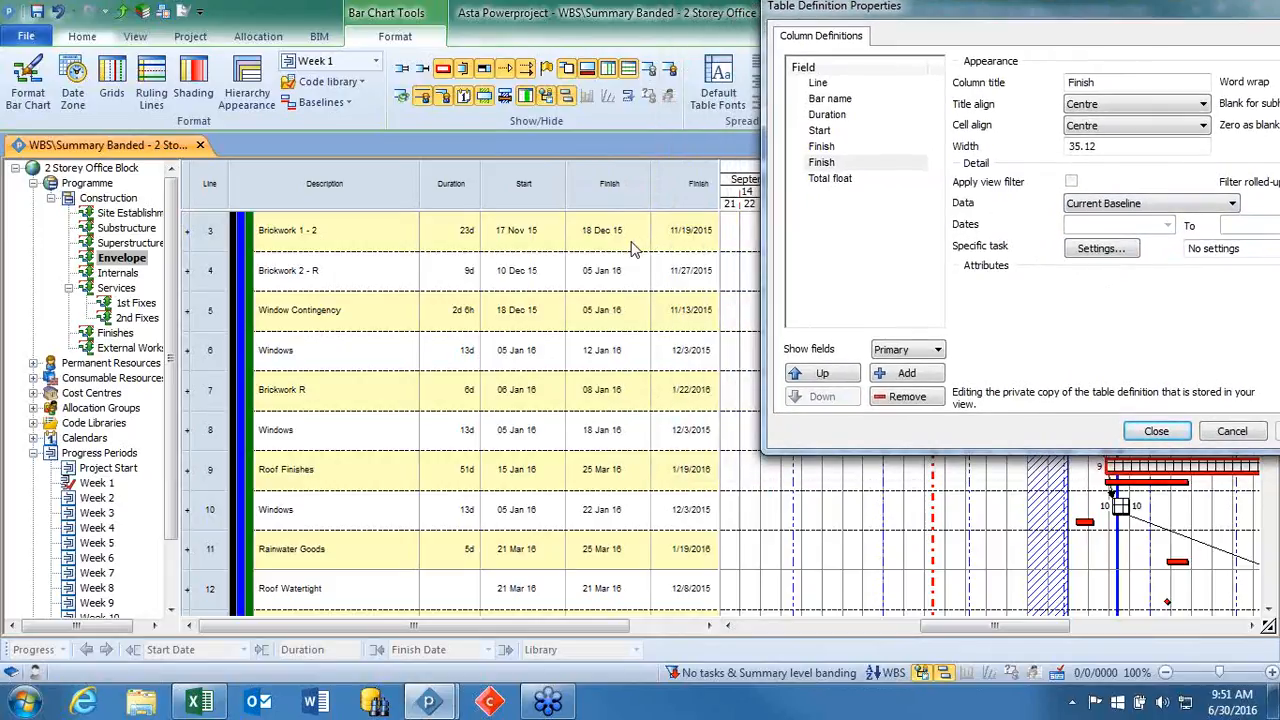
drag(963, 12, 824, 61)
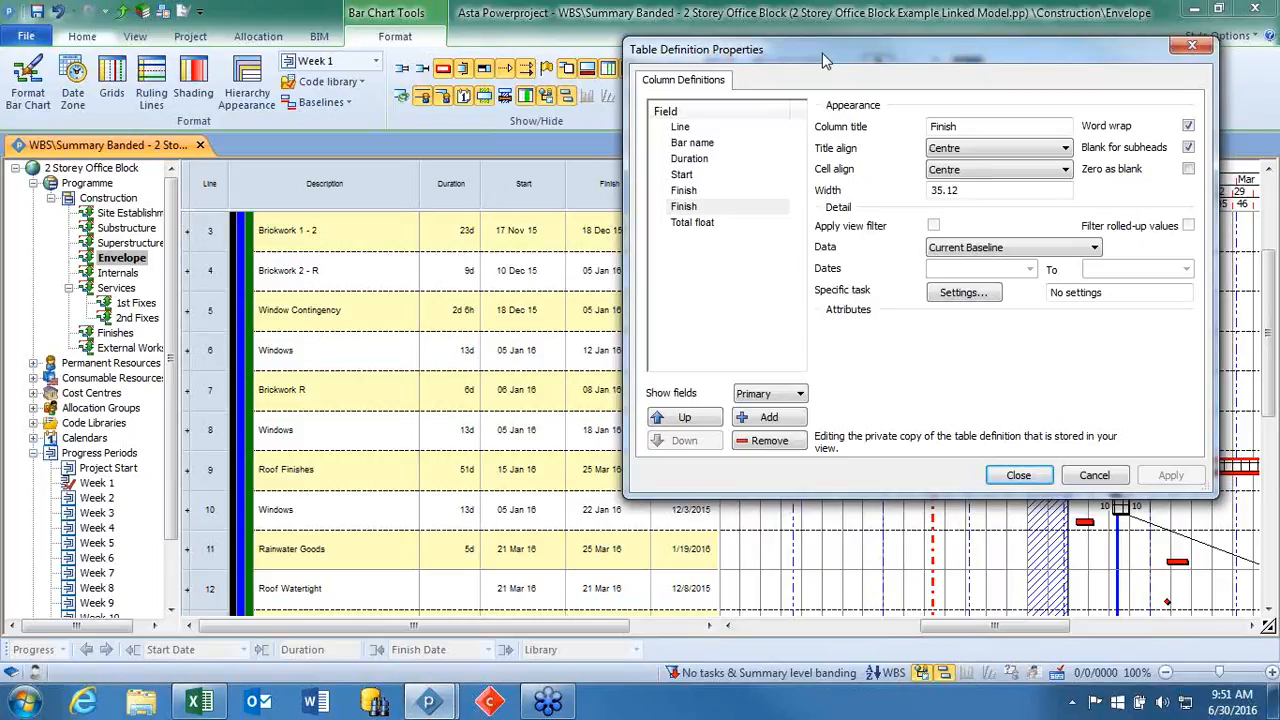
click(1190, 47)
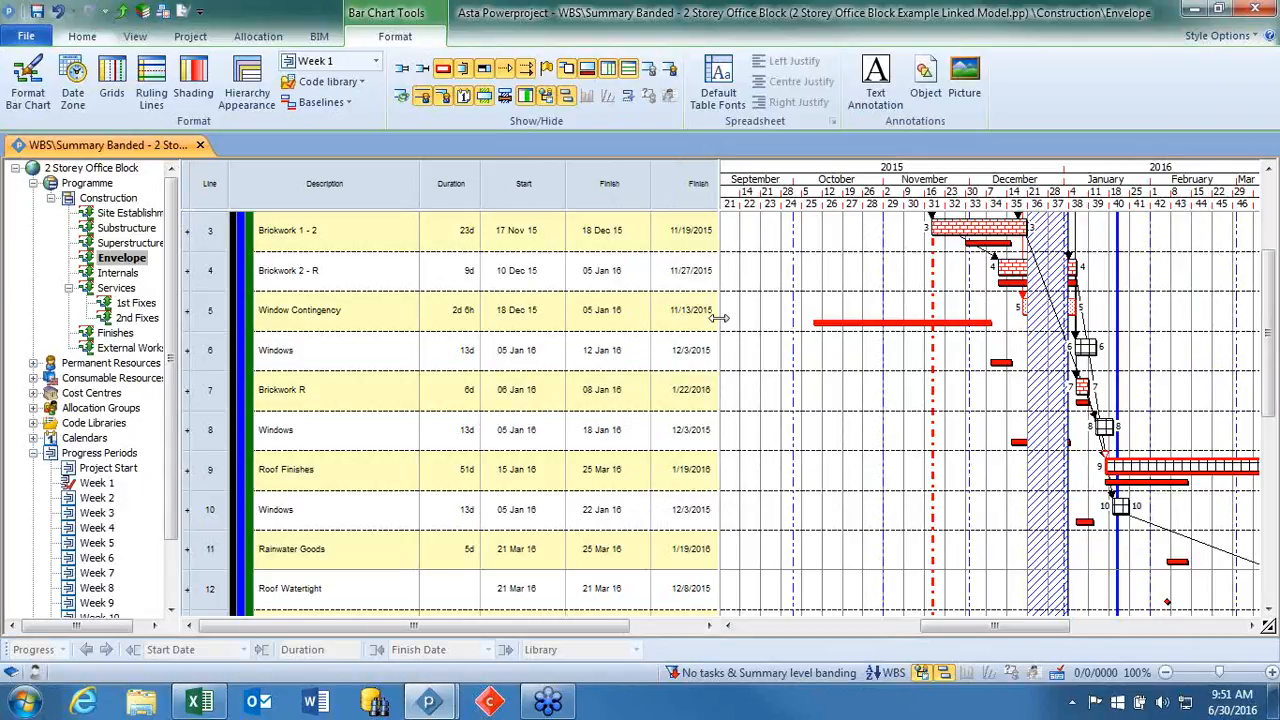
Widen the spreadsheet to show the full baseline Finish column and open the table definition with that column selected.
drag(720, 318, 750, 331)
click(700, 185)
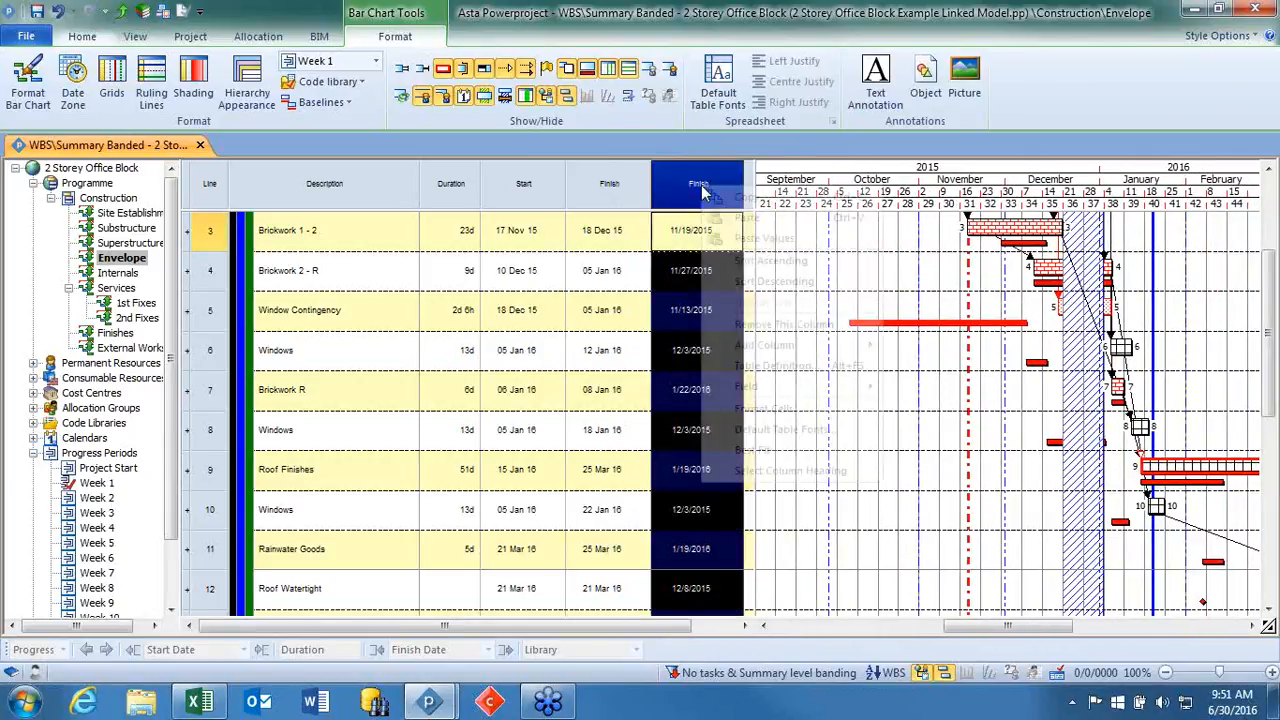
right_click(702, 187)
click(772, 368)
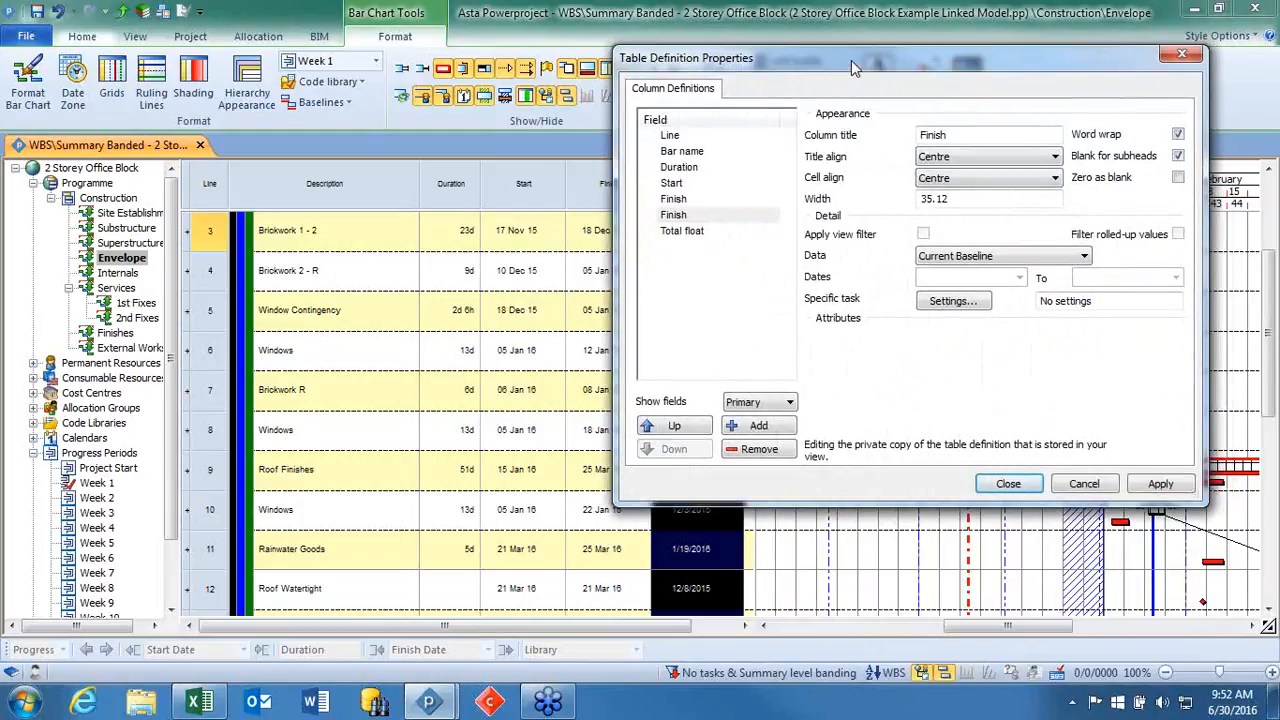
drag(851, 60, 668, 59)
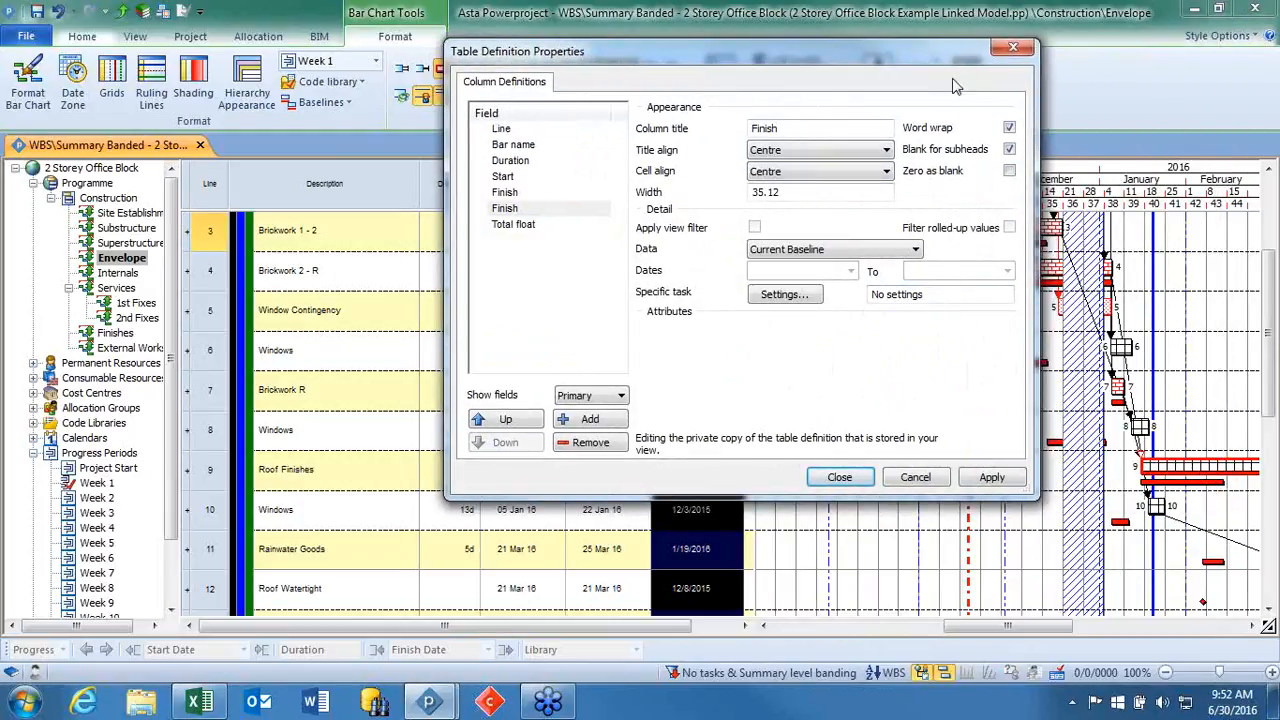
right_click(351, 188)
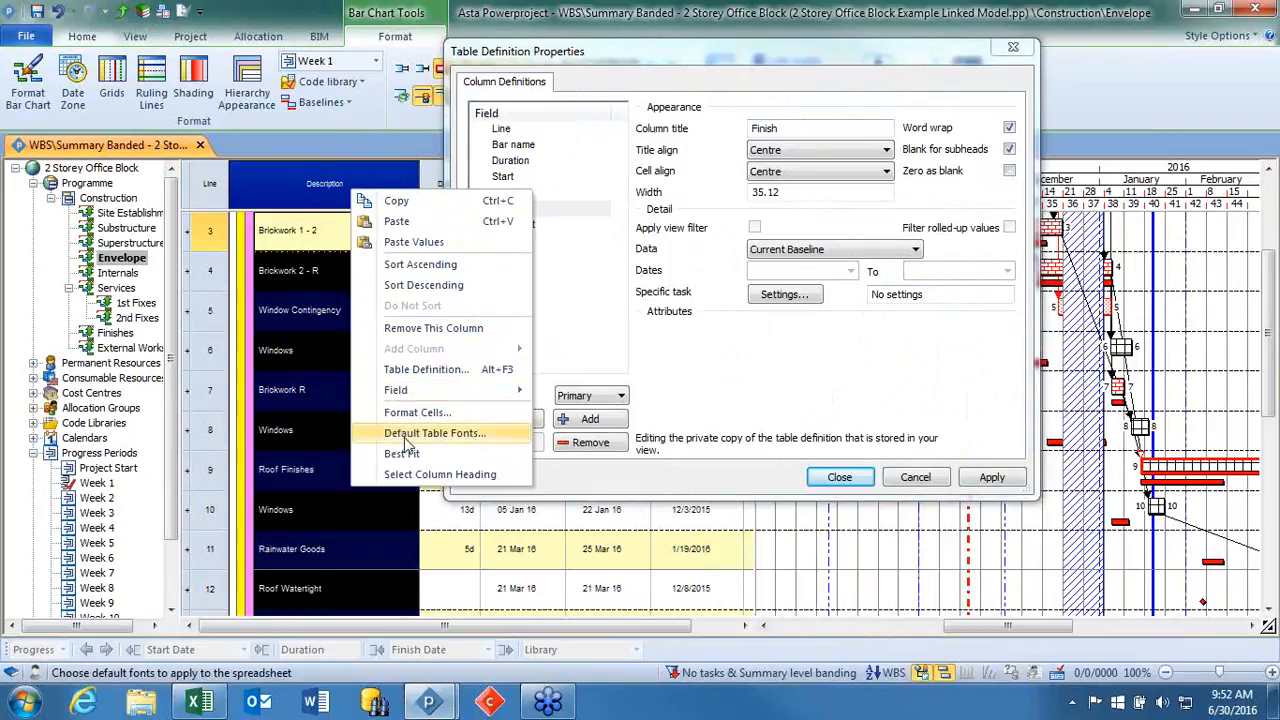
click(713, 368)
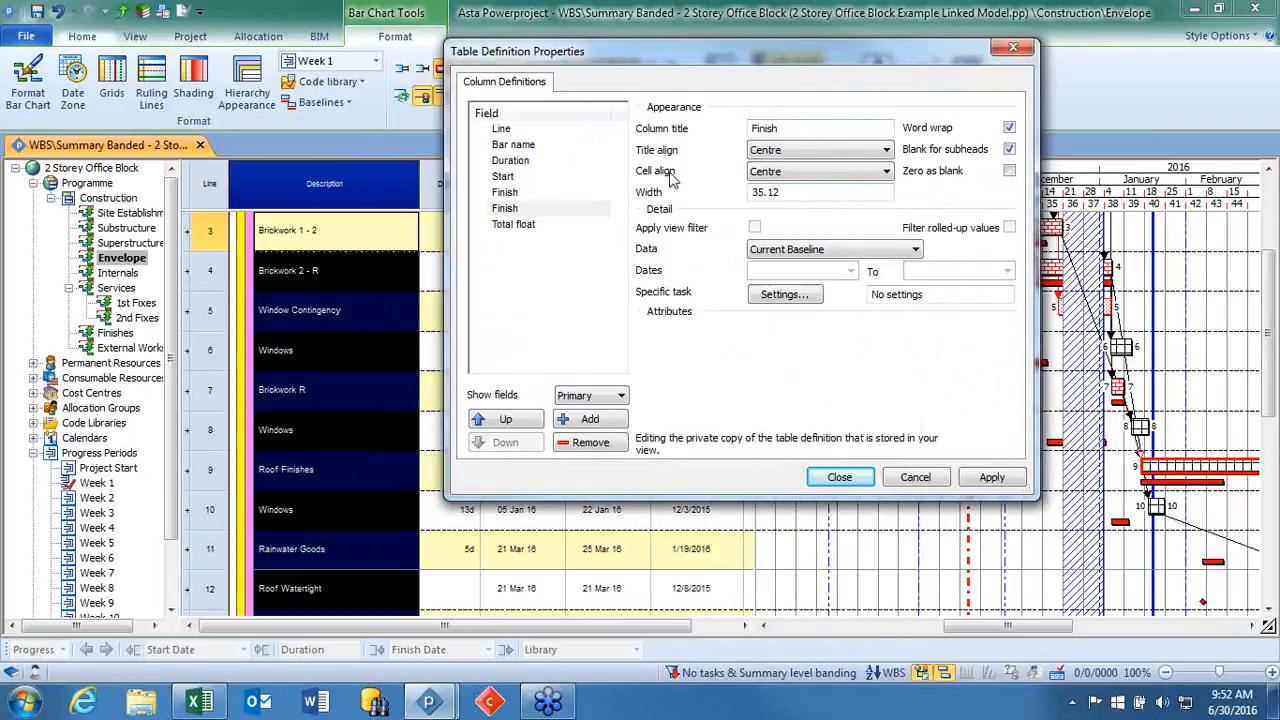
Start a new formula for the second Finish column, examine the baseline references and field categories it can use, and cancel it.
click(602, 213)
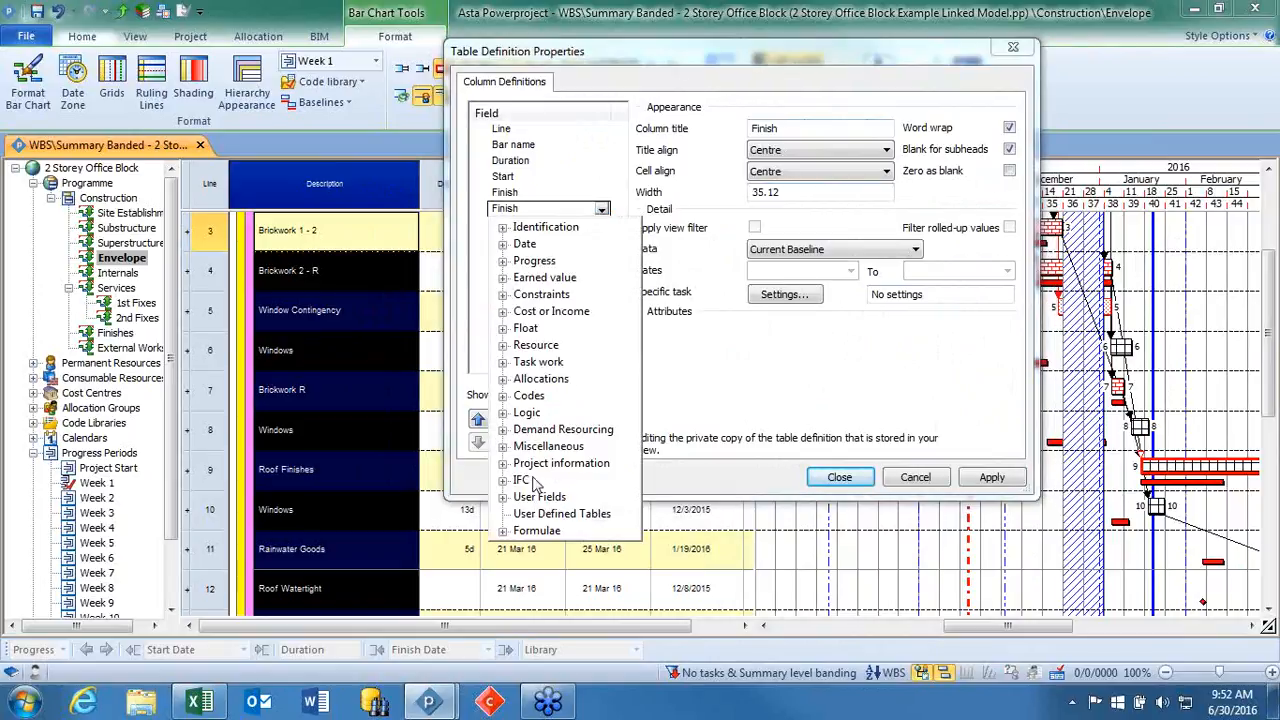
click(503, 531)
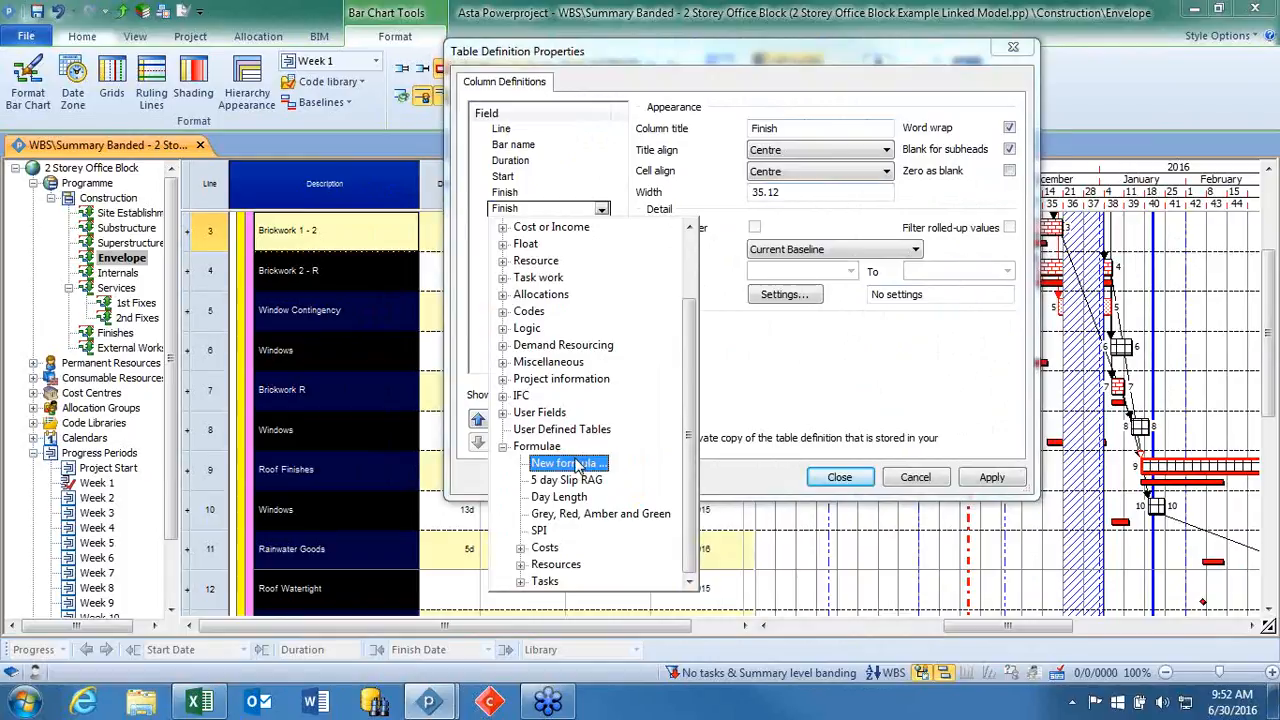
click(578, 463)
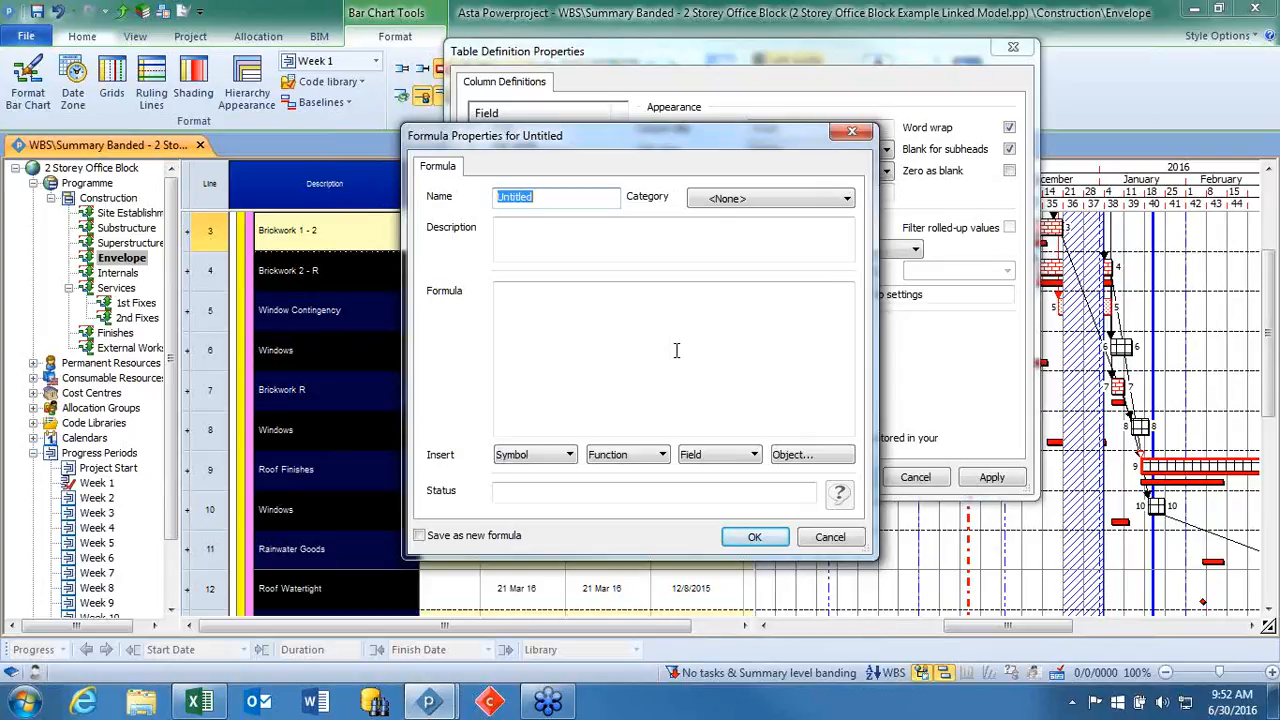
click(570, 455)
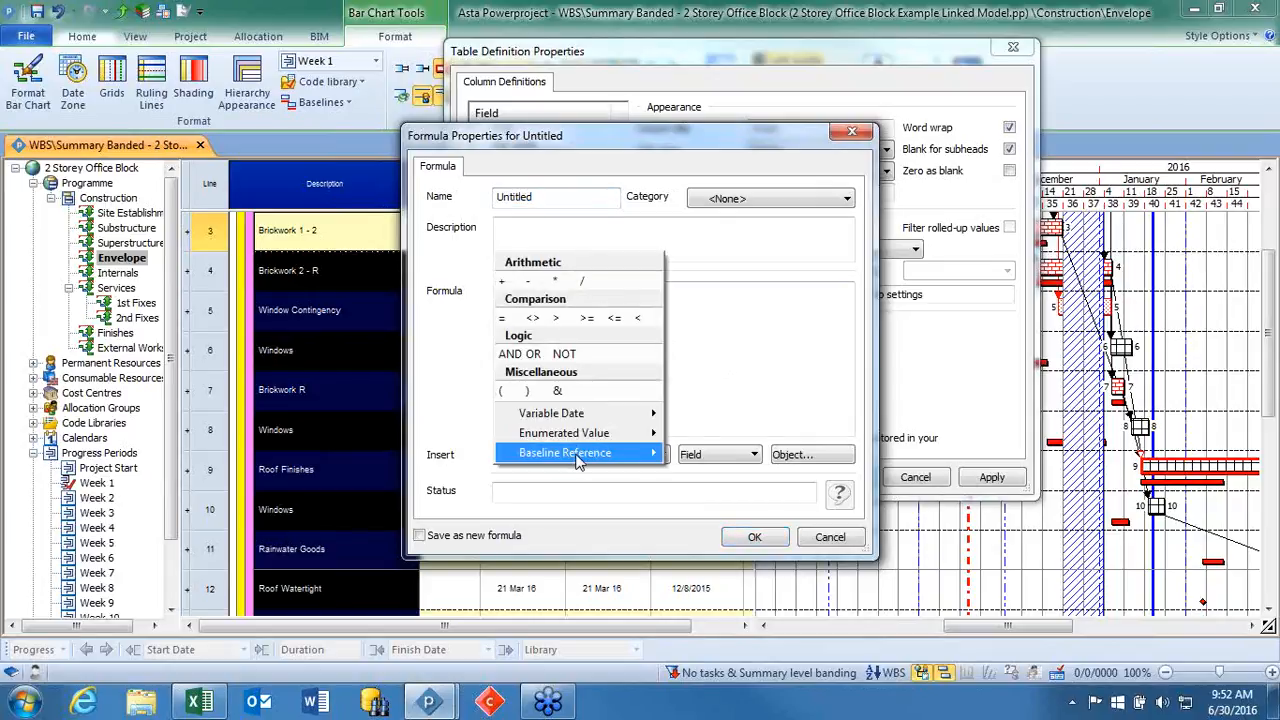
click(760, 424)
click(697, 458)
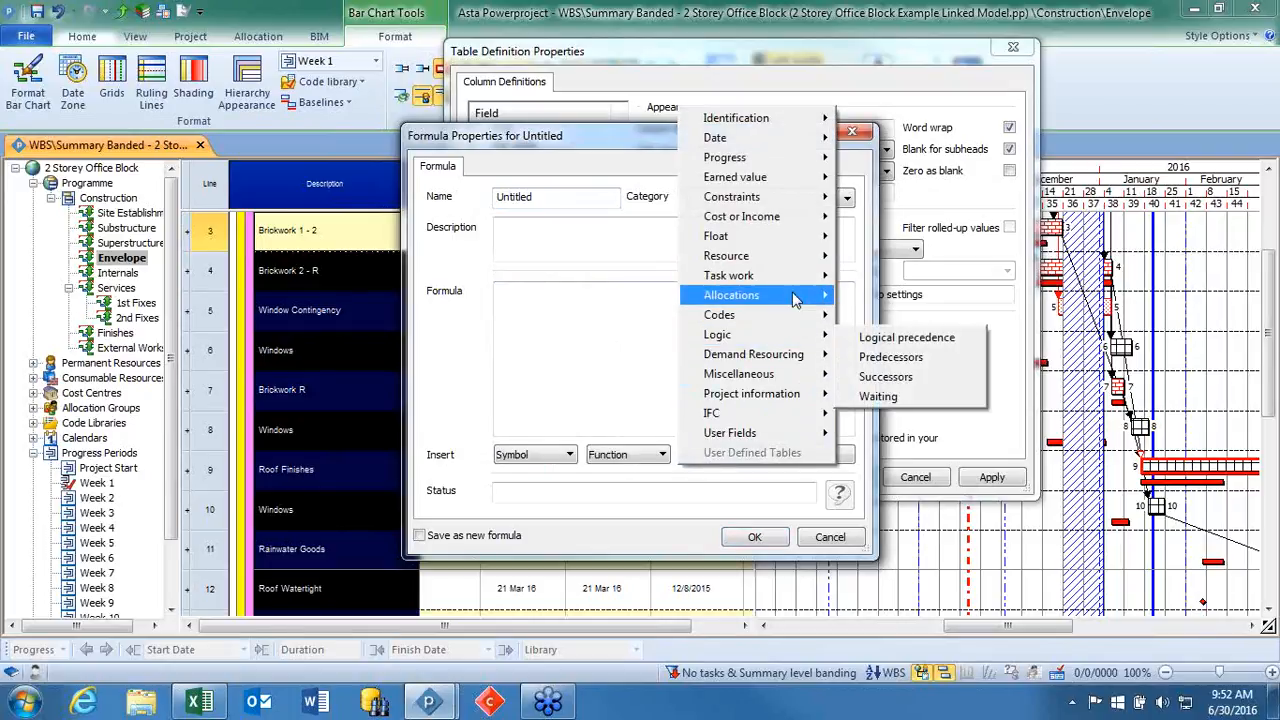
mouse_move(790, 293)
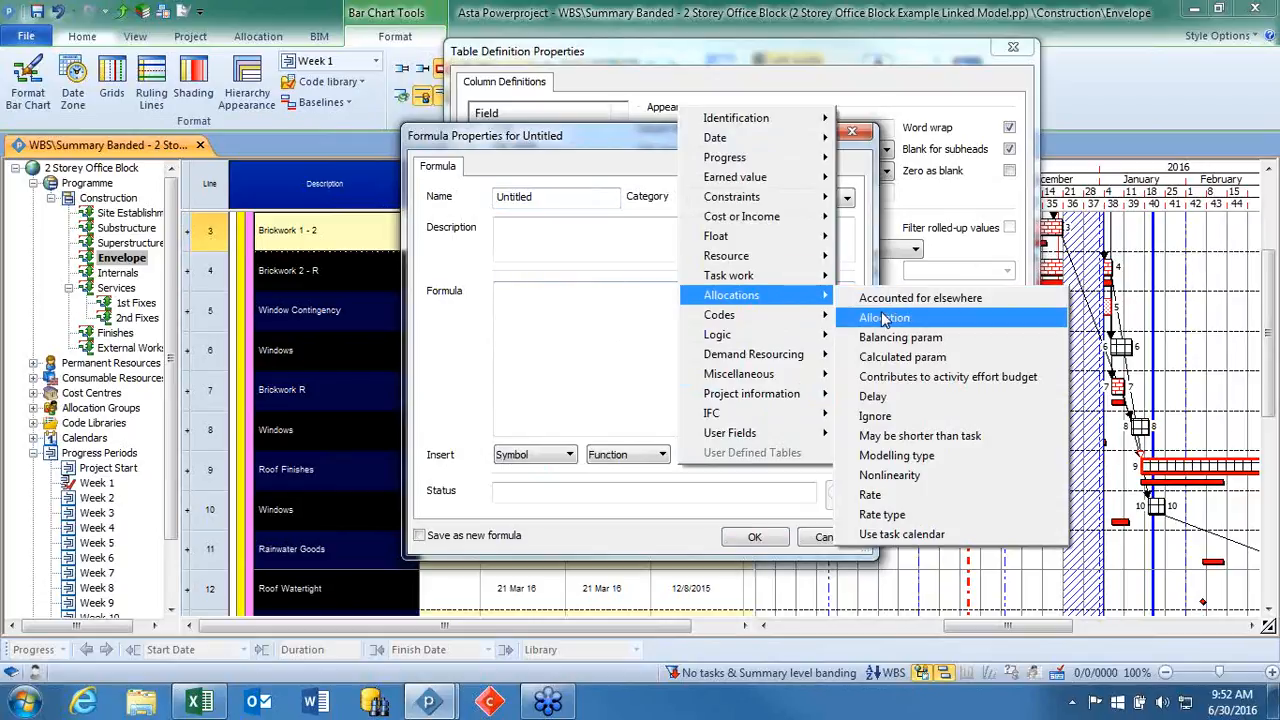
mouse_move(740, 314)
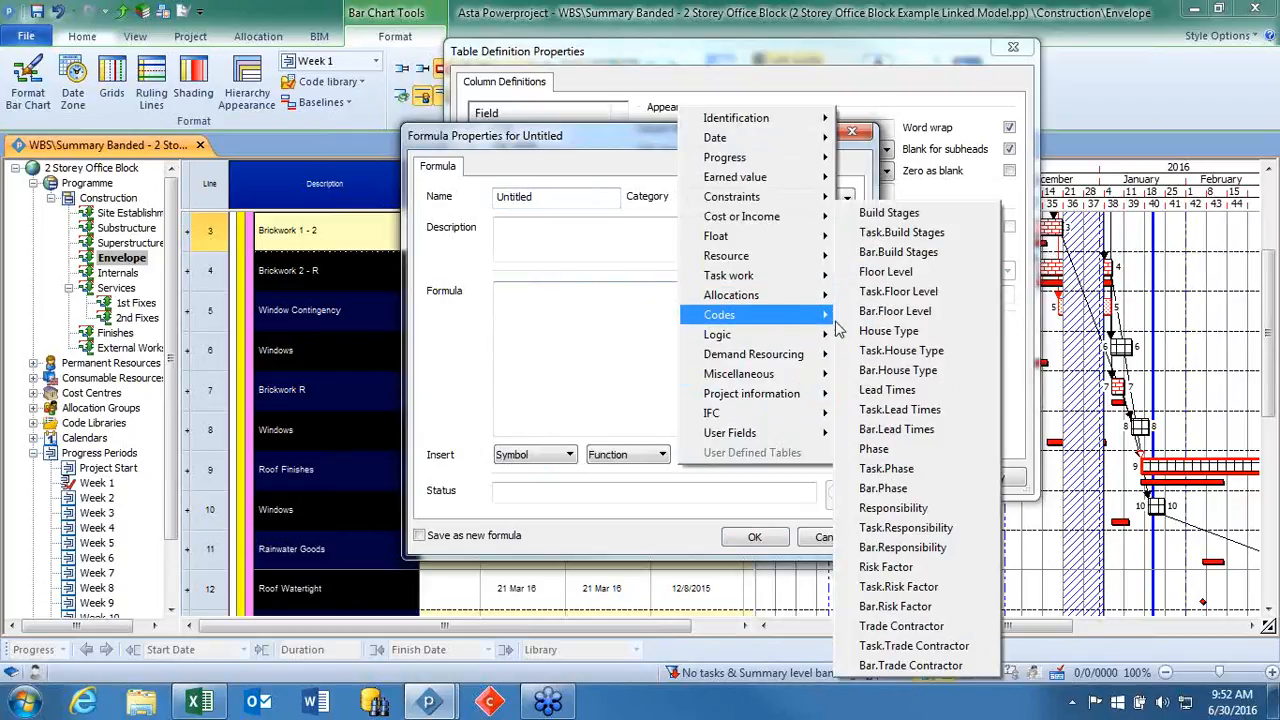
click(580, 322)
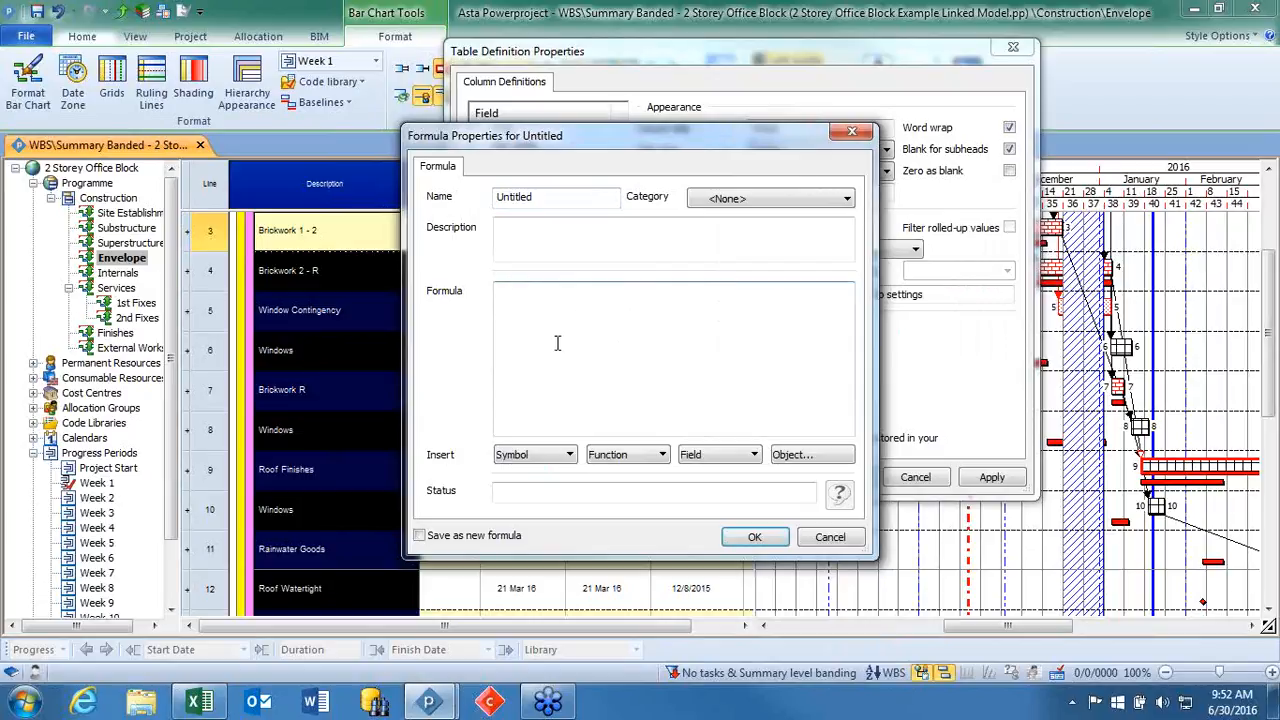
click(830, 537)
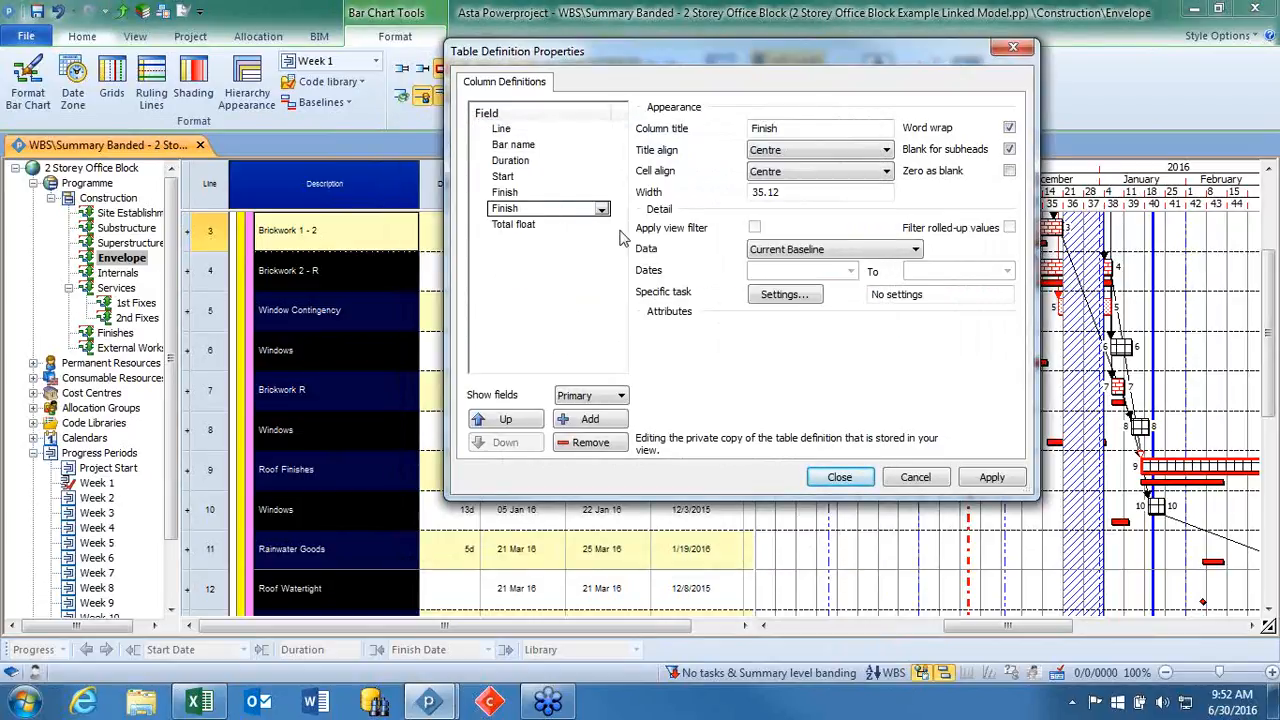
Replace the second Finish column's field with the Duration Variance RAG task formula and close the table definition.
click(602, 210)
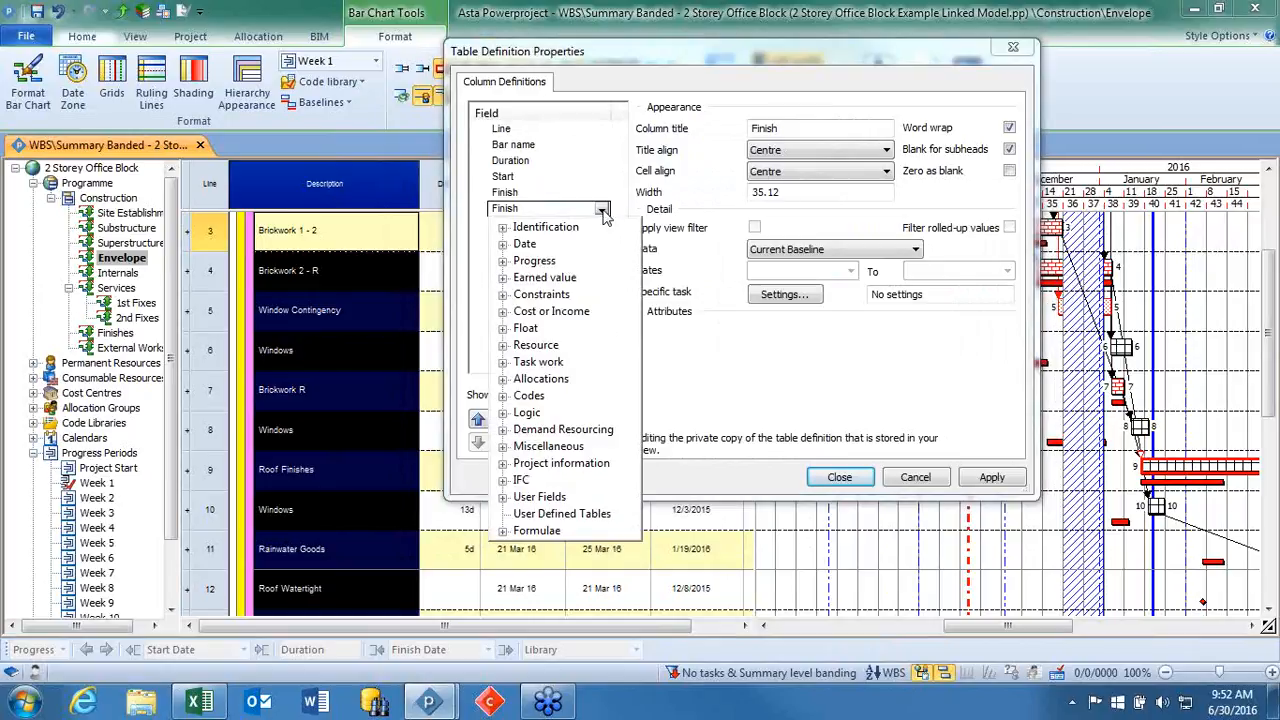
click(503, 531)
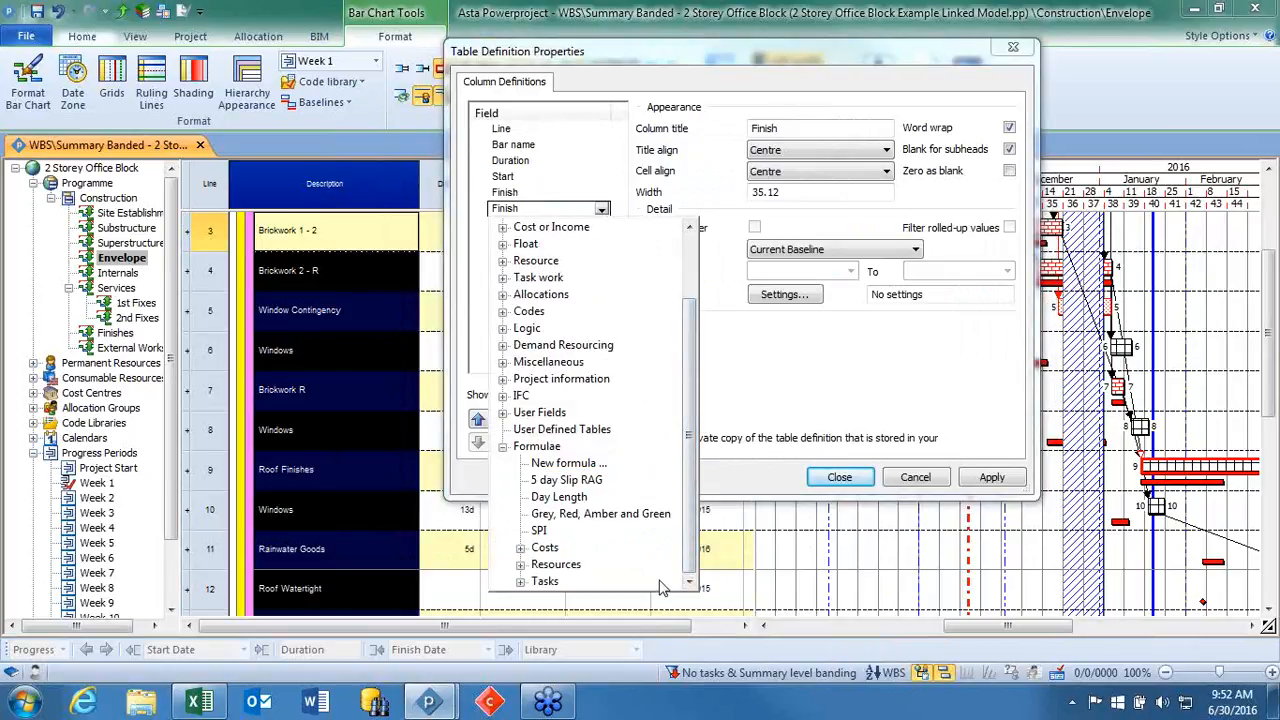
click(520, 581)
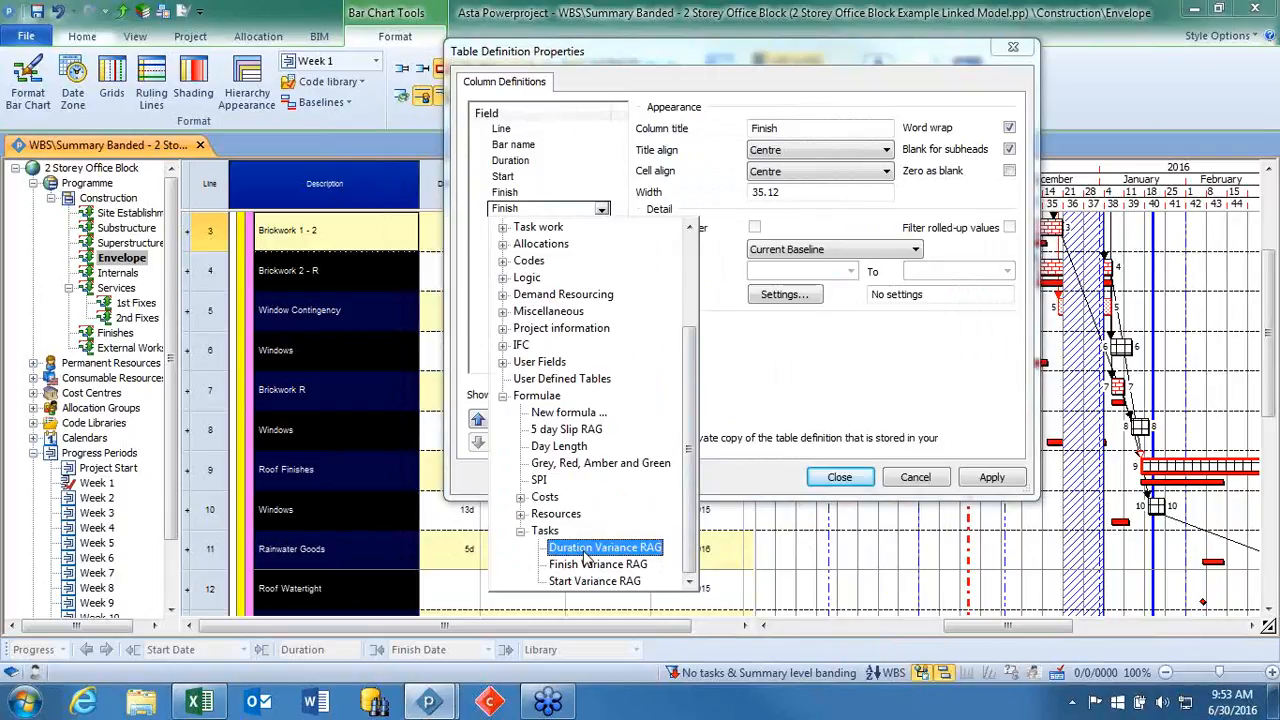
click(655, 549)
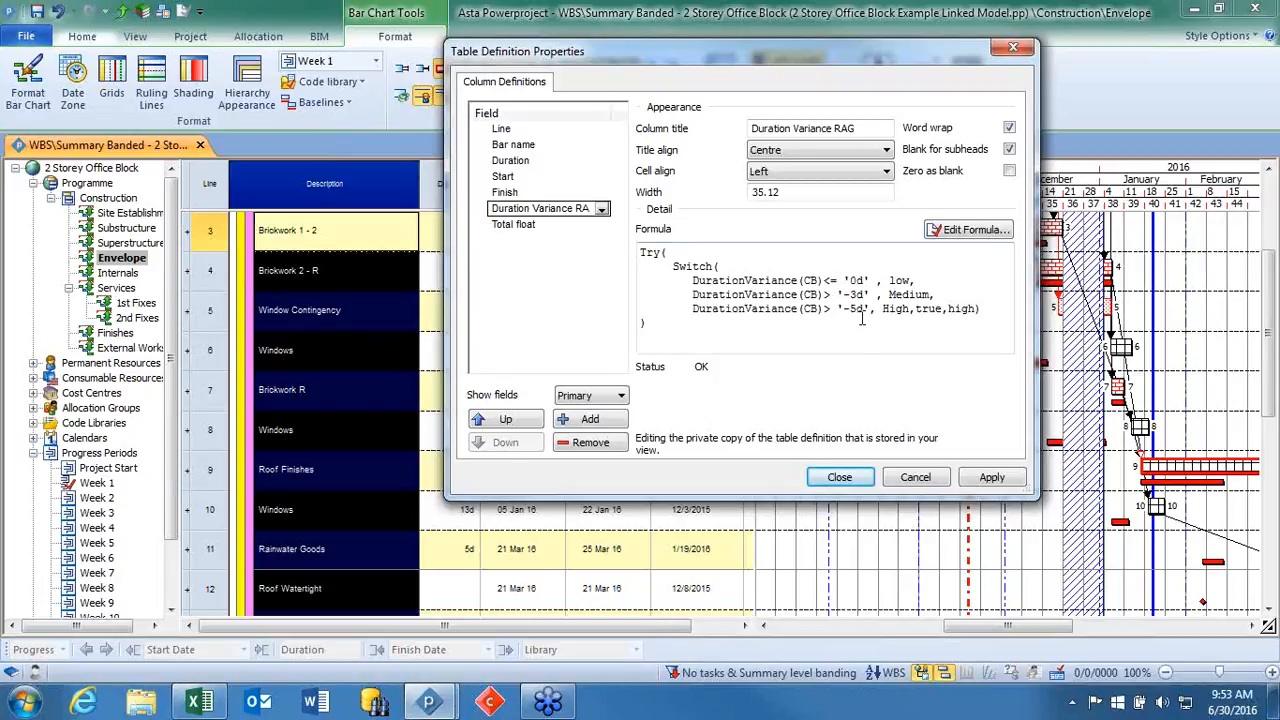
click(840, 477)
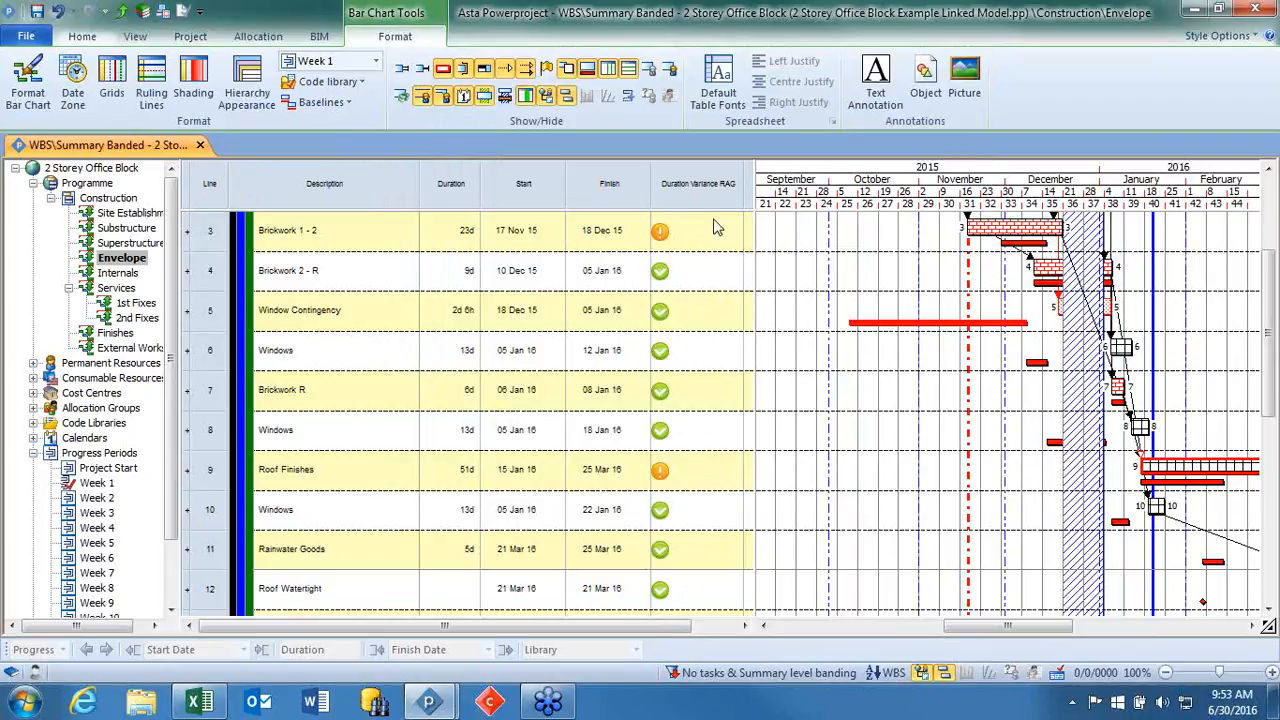
Display the whole Construction programme and expand the Superstructure group to review its tasks' duration variance.
click(1005, 243)
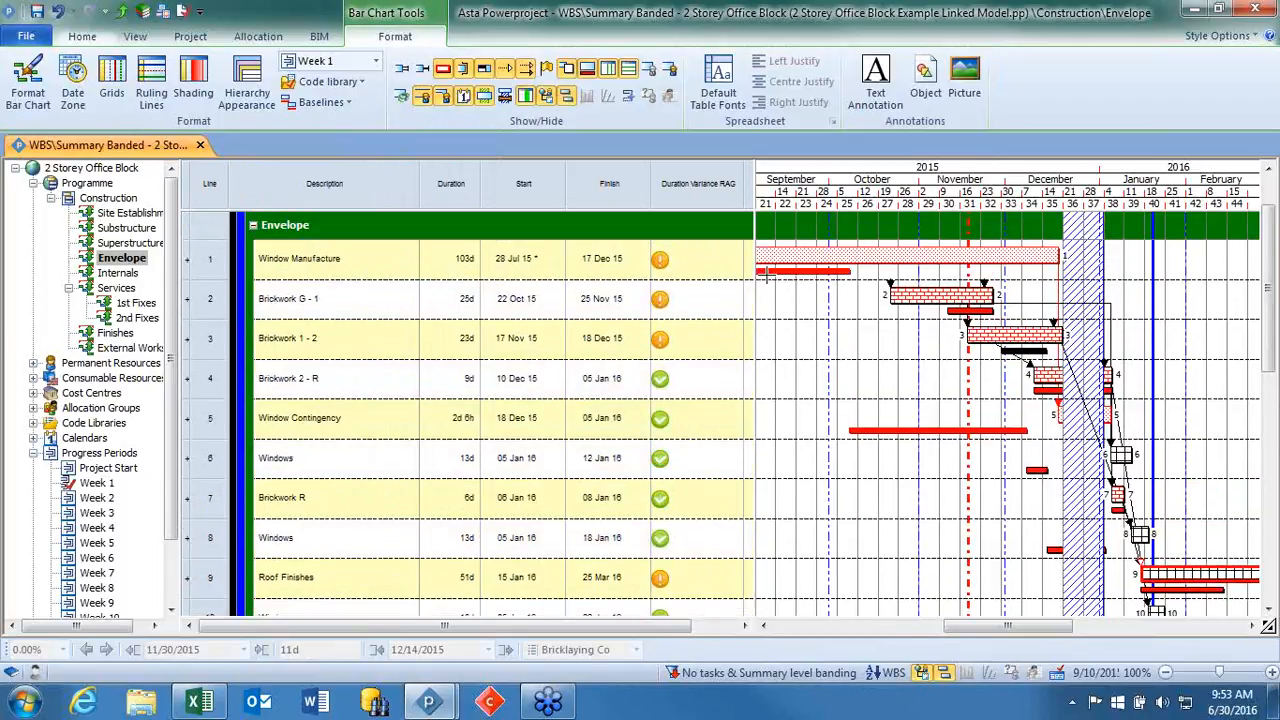
scroll(761, 286, down, 4)
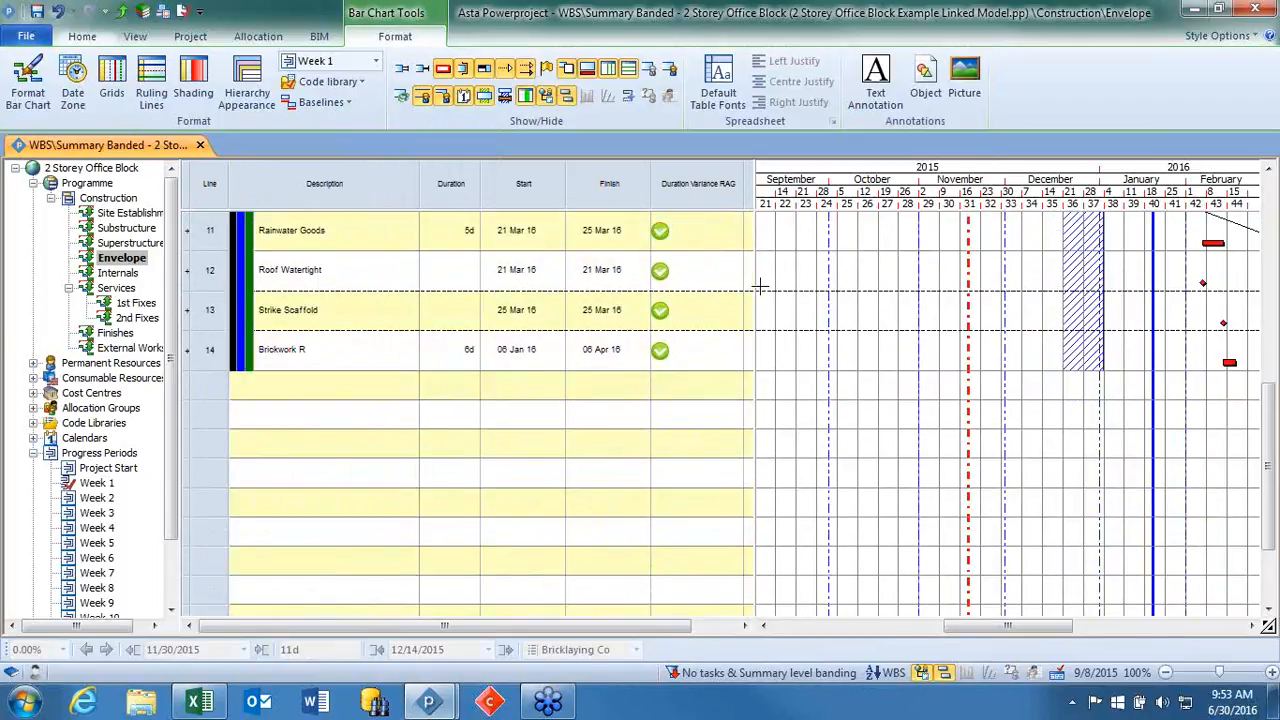
scroll(761, 286, up, 5)
click(128, 243)
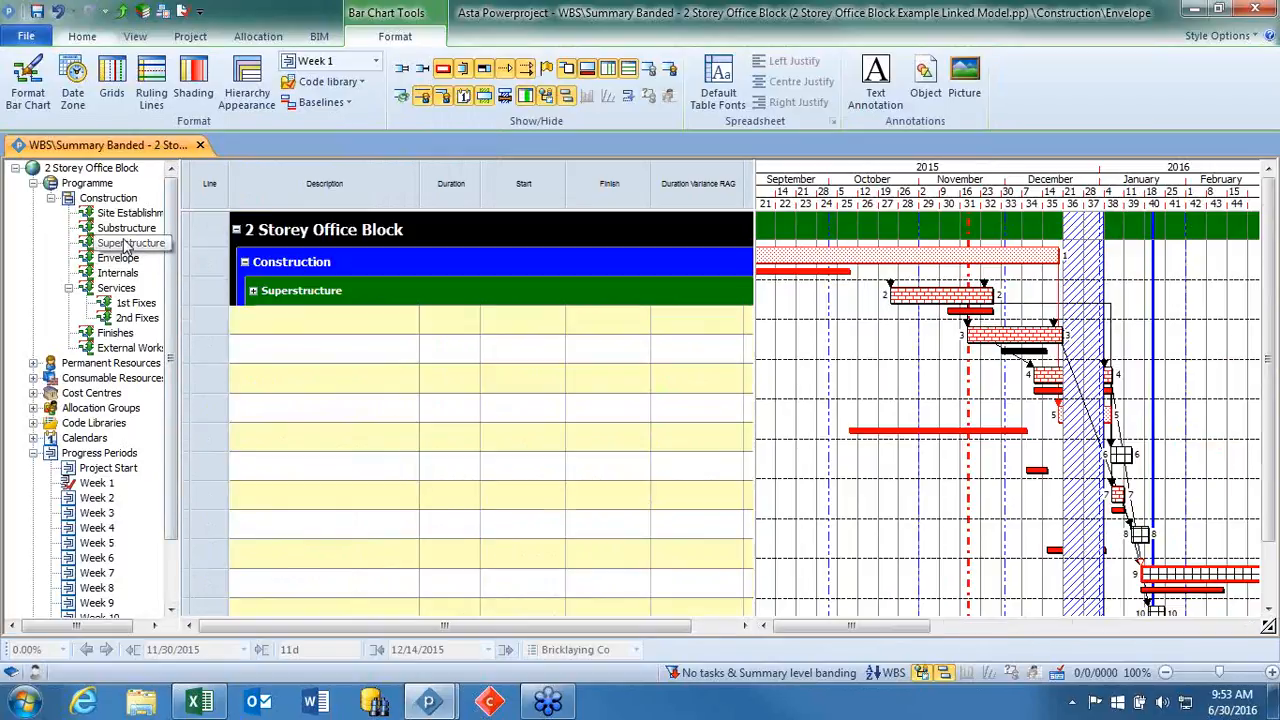
click(125, 203)
scroll(400, 449, down, 4)
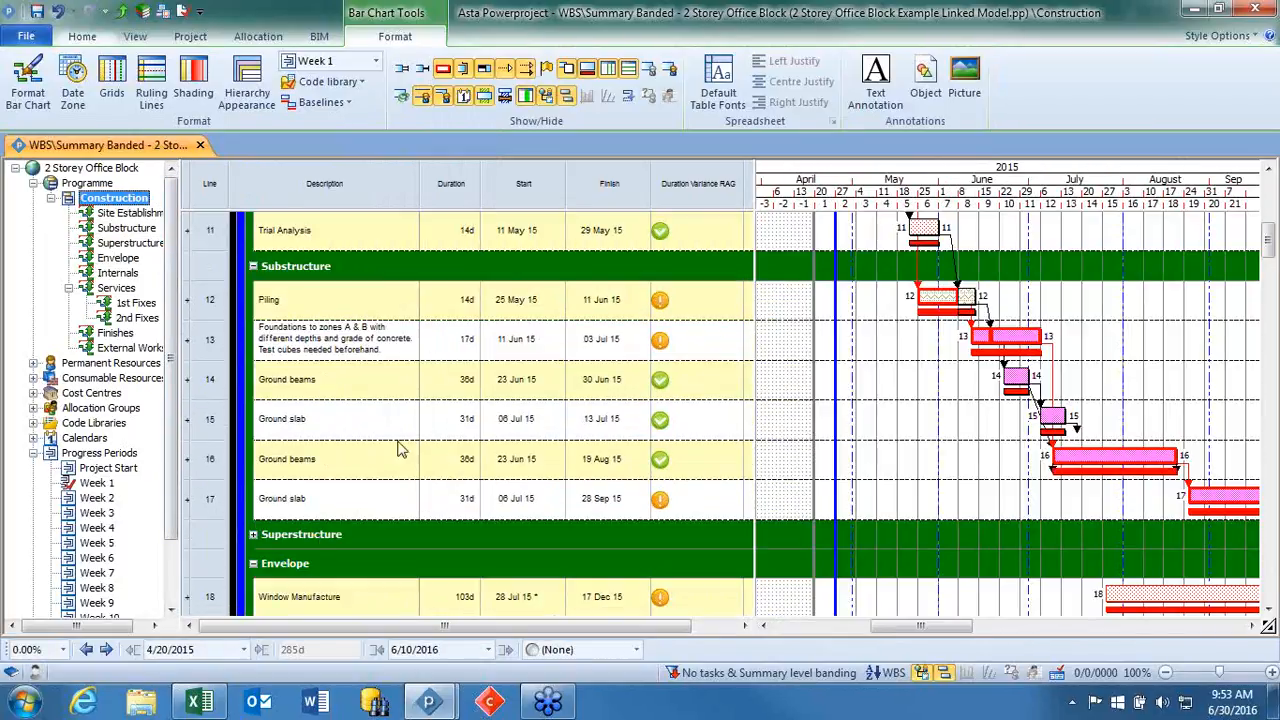
click(254, 536)
scroll(764, 345, down, 3)
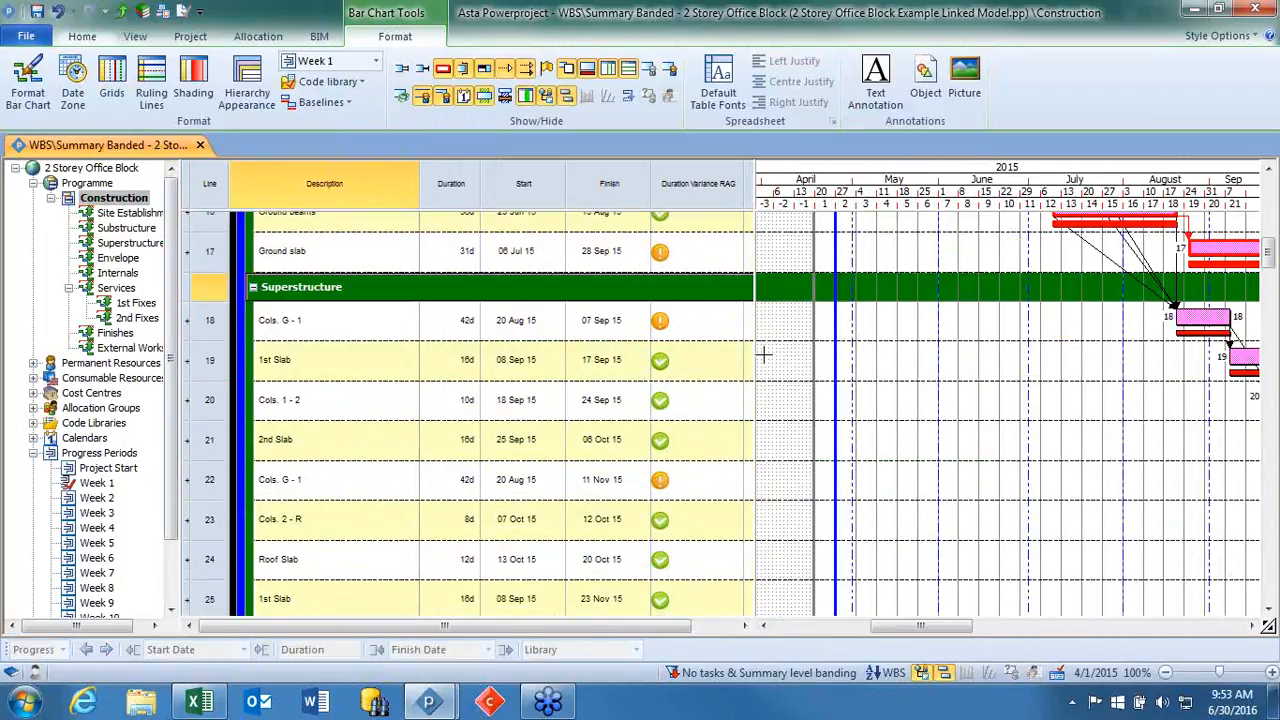
Narrow the Duration Variance RAG column and widen the spreadsheet so the Total float column fits.
scroll(764, 358, up, 3)
drag(752, 192, 712, 195)
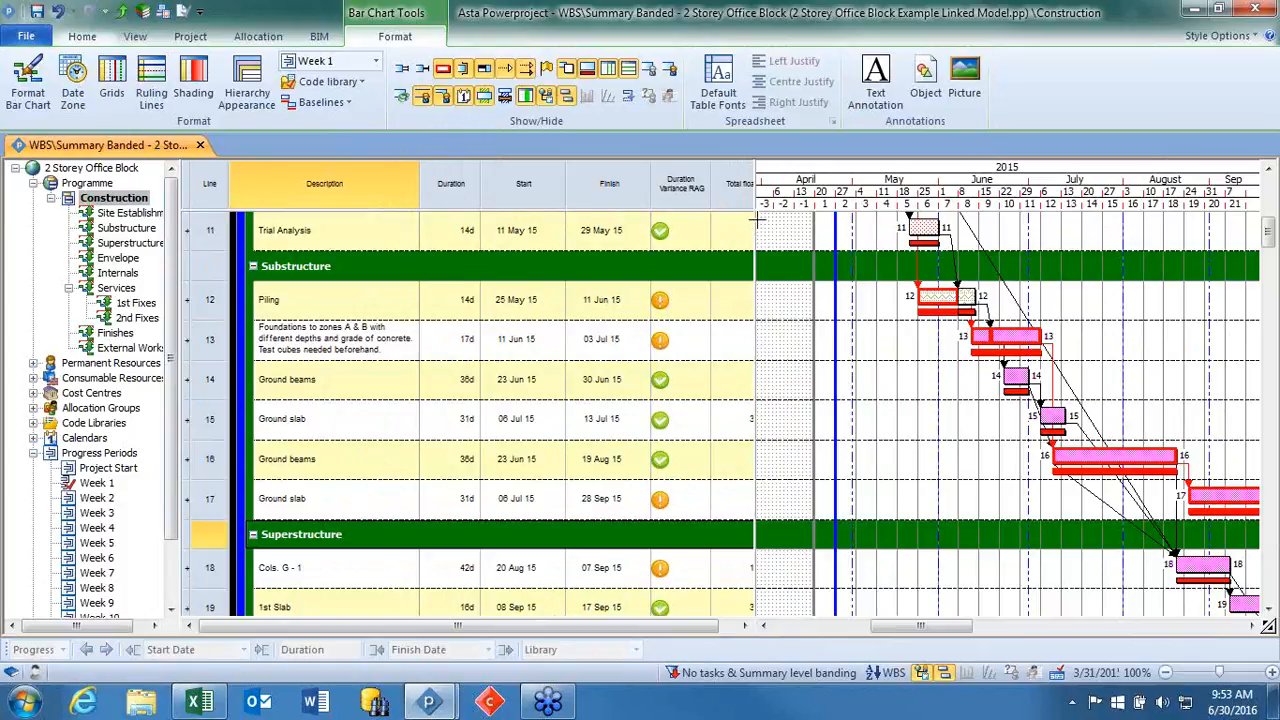
drag(756, 225, 778, 226)
Examine the formulae available as the field for the Total float column, without choosing one.
right_click(741, 193)
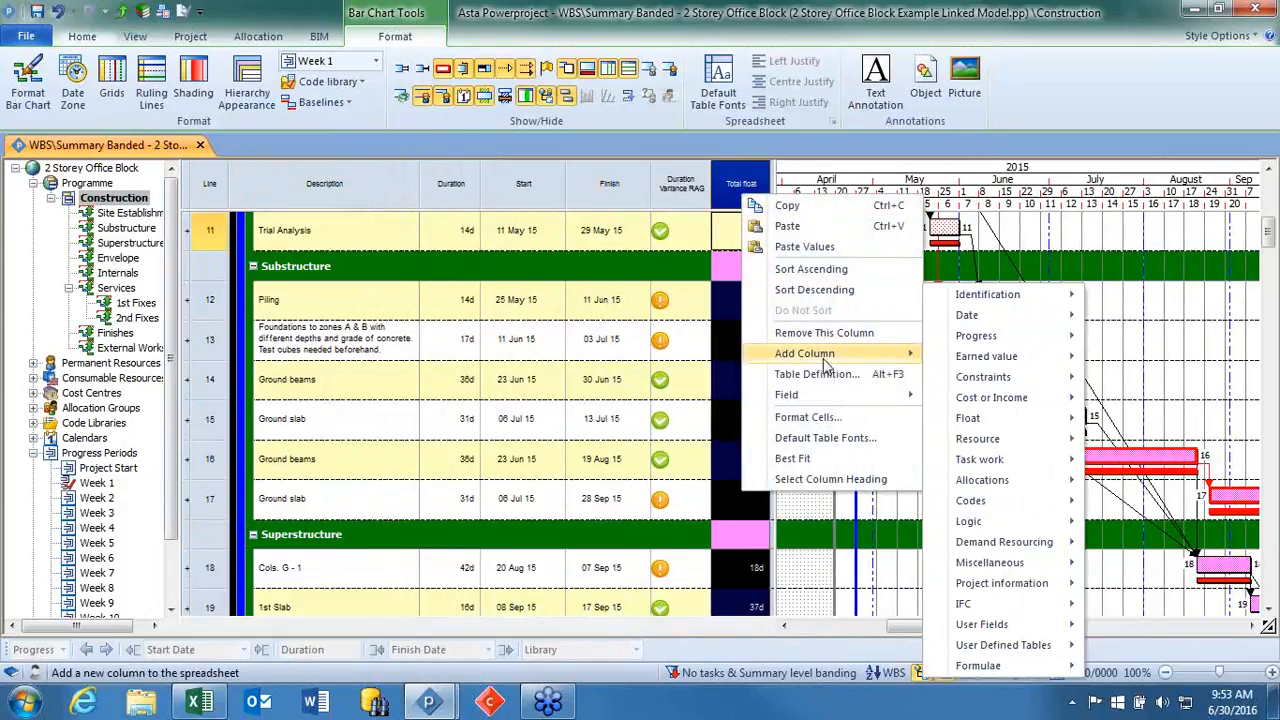
mouse_move(827, 400)
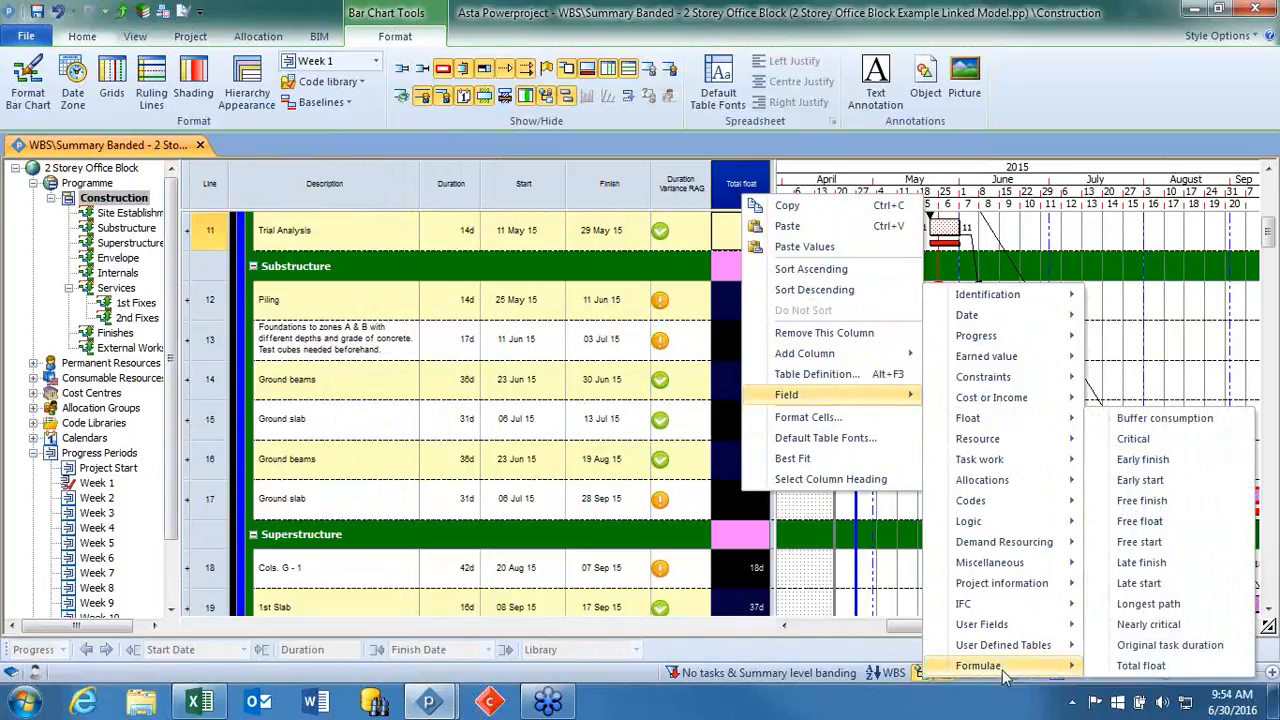
mouse_move(1000, 666)
mouse_move(871, 666)
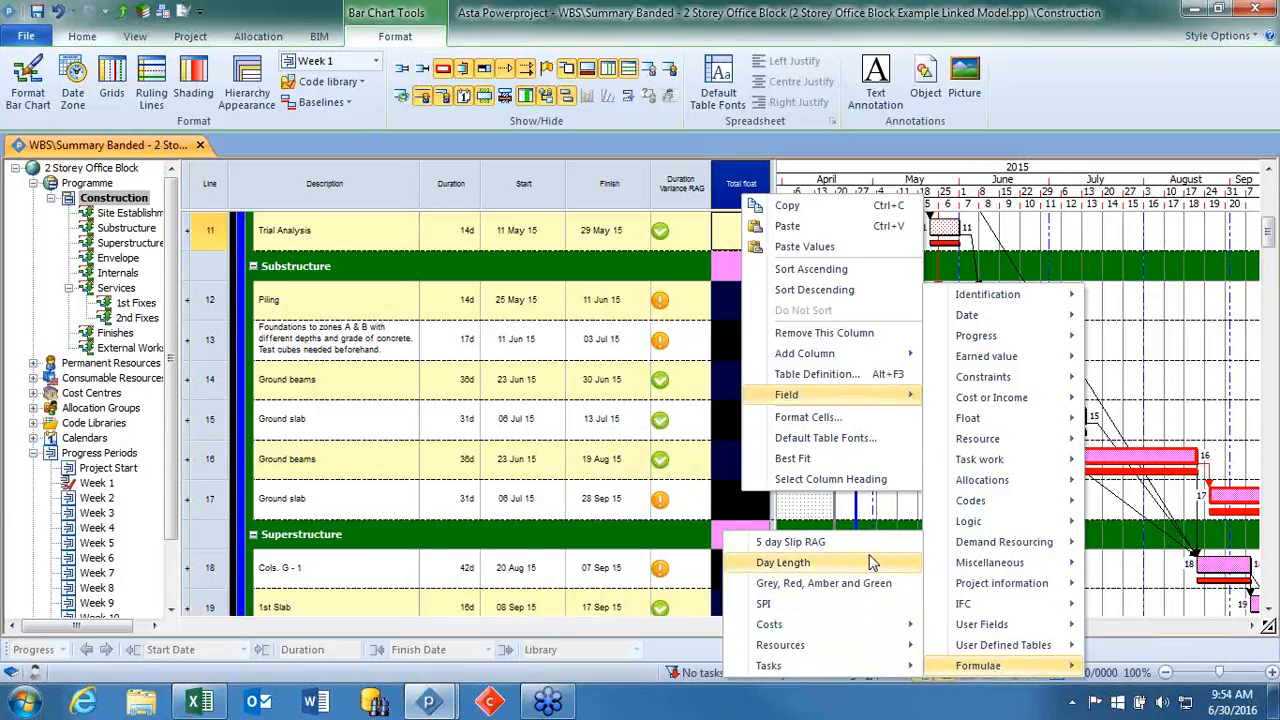
click(1124, 605)
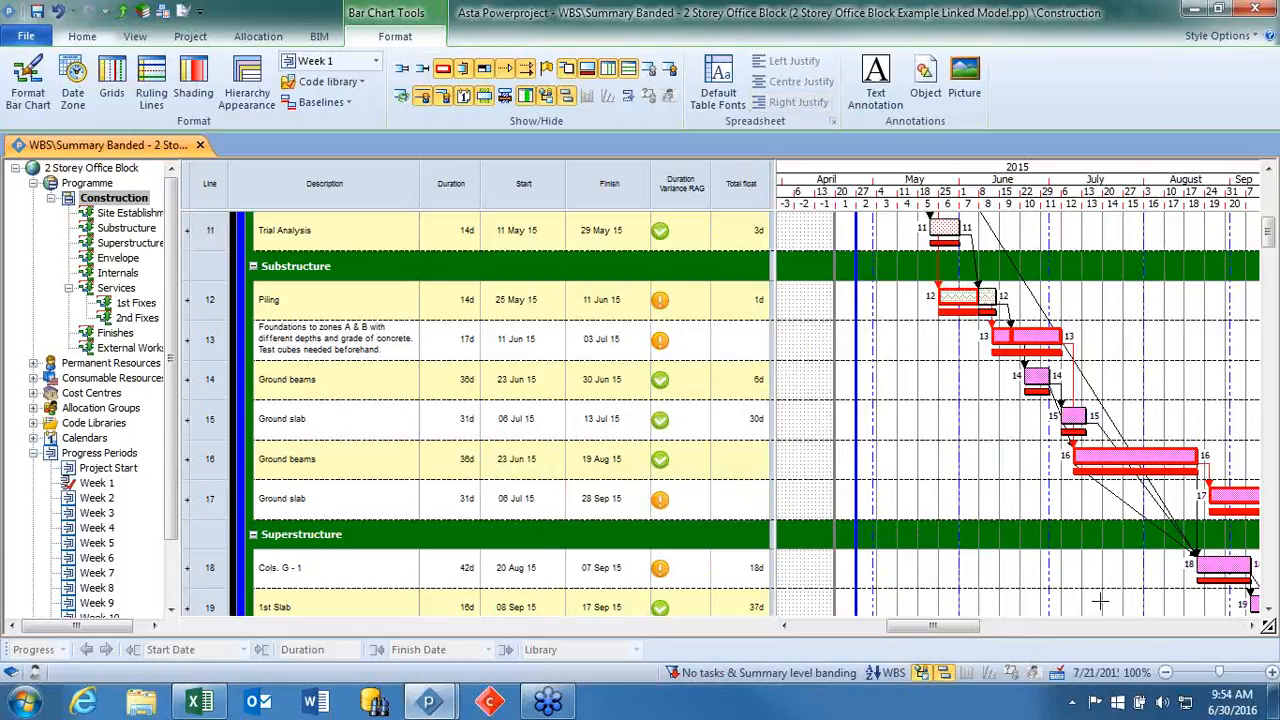